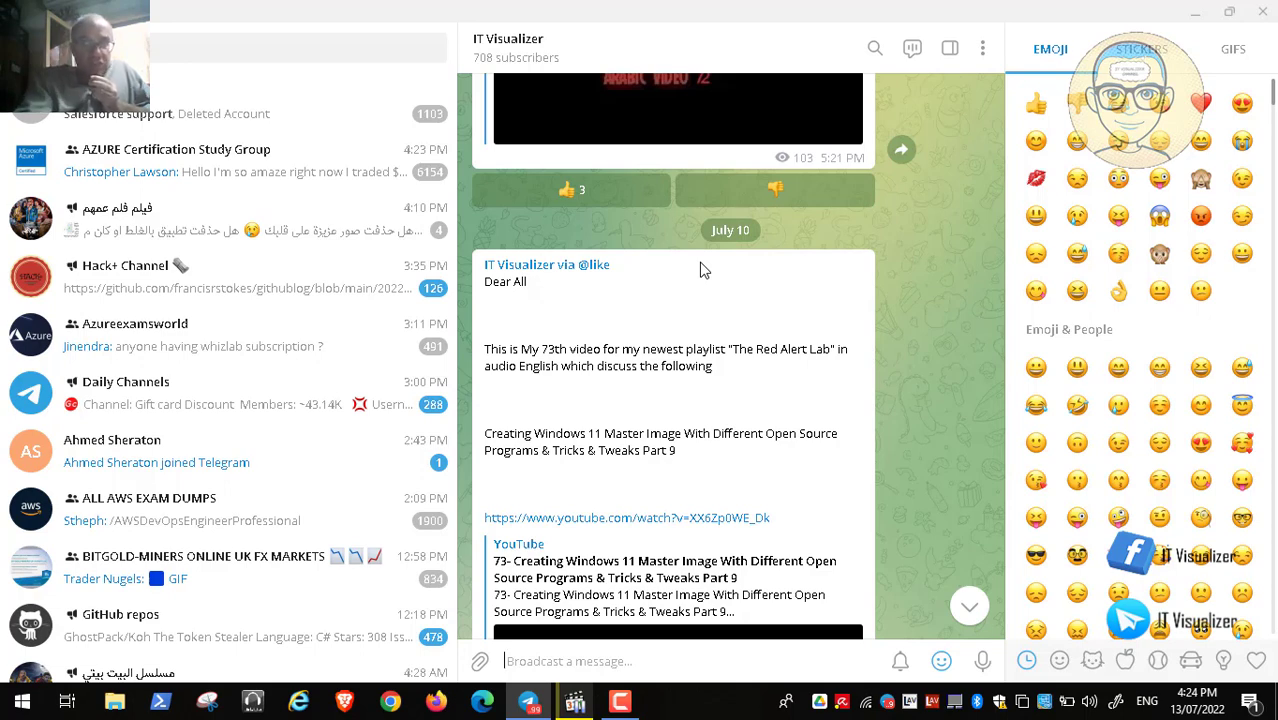
# Step: Minimize Telegram, switch to the media player and play the recorded lab video full screen
pyautogui.click(1196, 12)
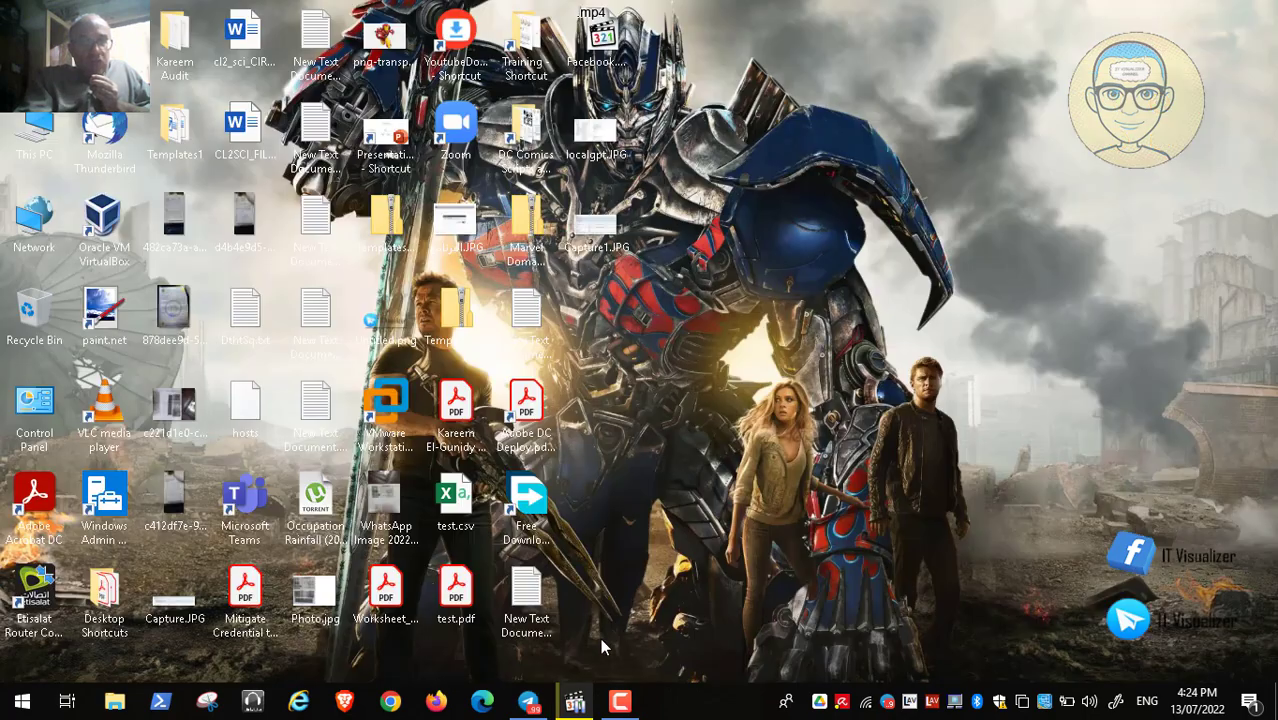
pyautogui.click(575, 701)
pyautogui.doubleClick(488, 462)
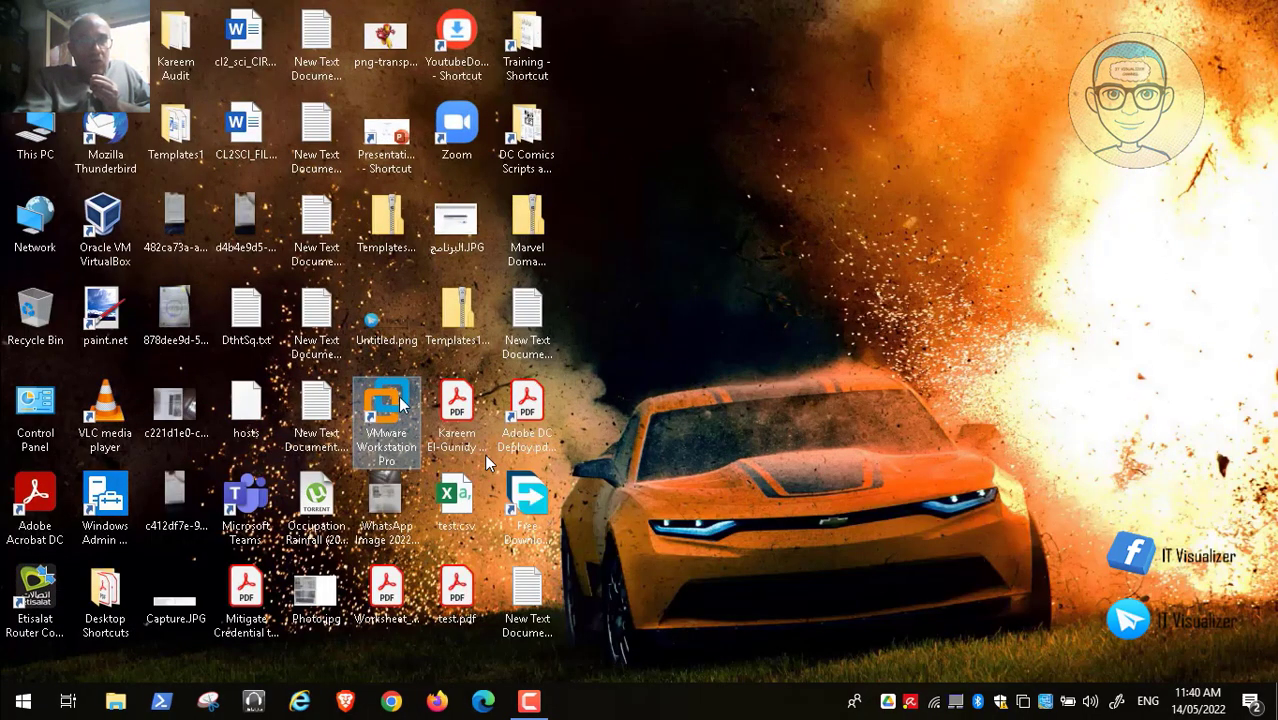
pyautogui.click(16, 680)
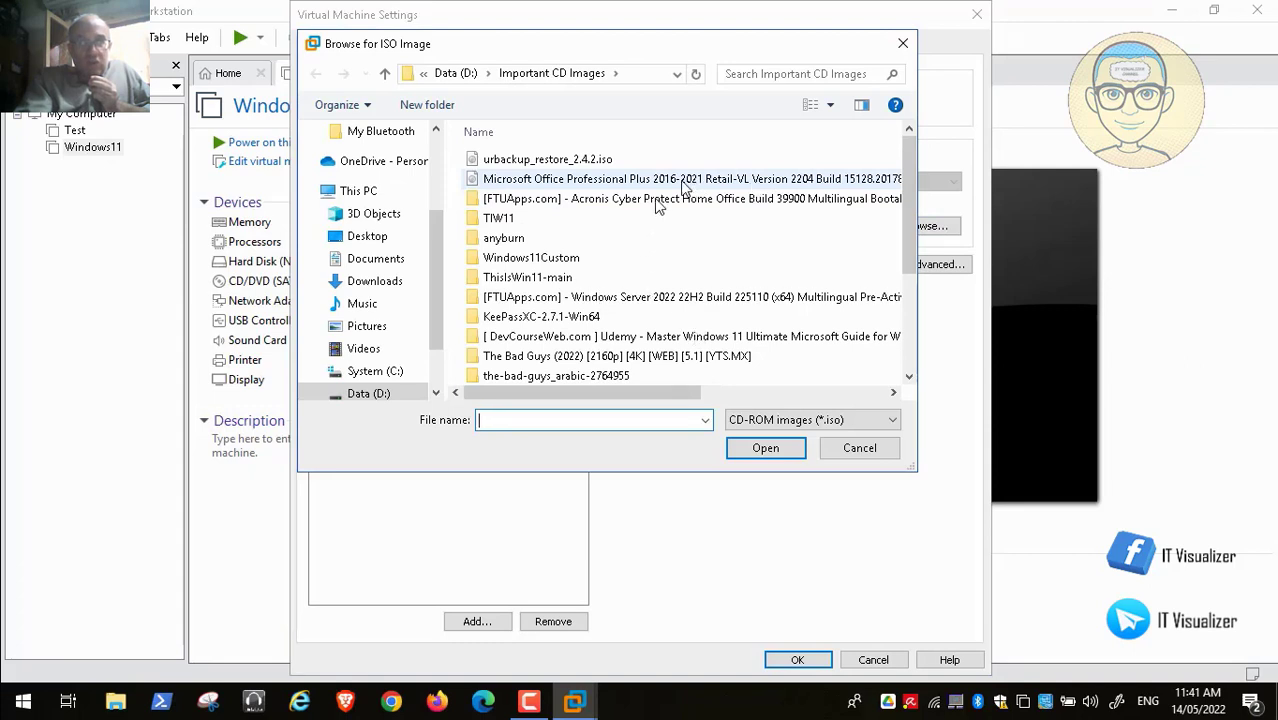
# Step: Attach AcronisCyberProtectHomeOffice_39900.iso from its Acronis folder to the virtual machine's CD/DVD drive and save the settings
pyautogui.click(908, 377)
pyautogui.click(908, 377)
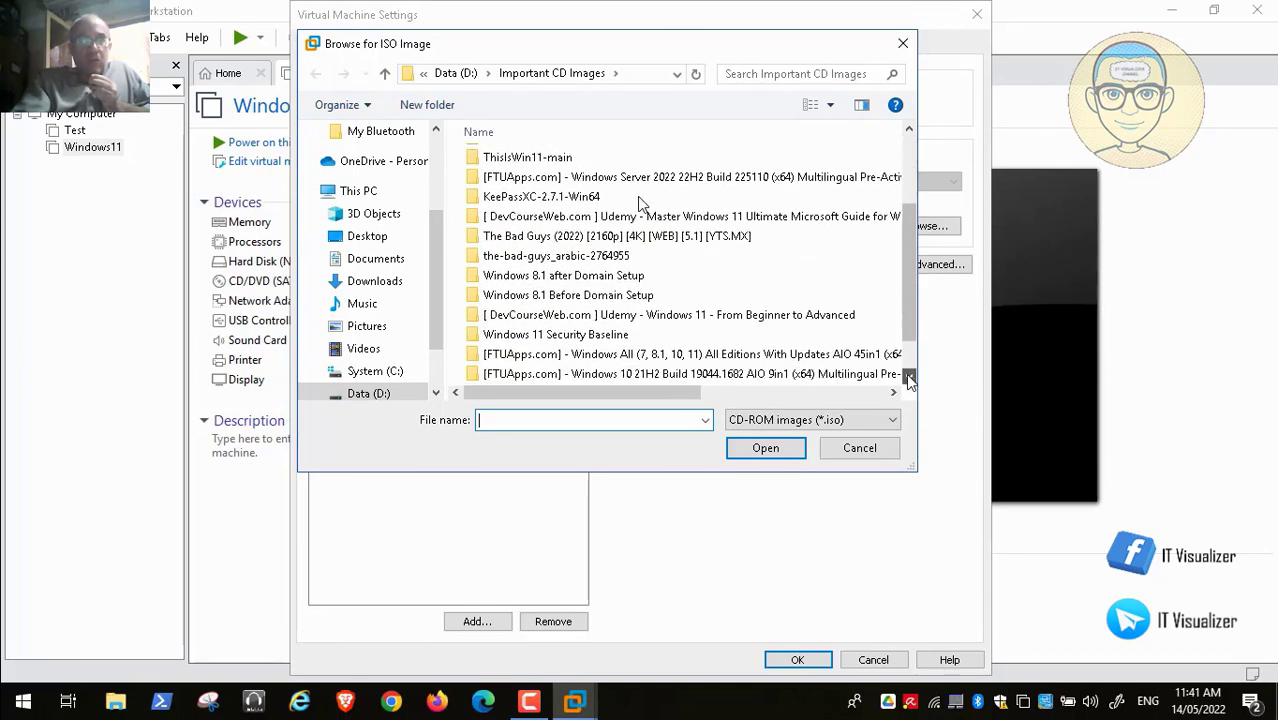
pyautogui.click(908, 377)
pyautogui.click(908, 377)
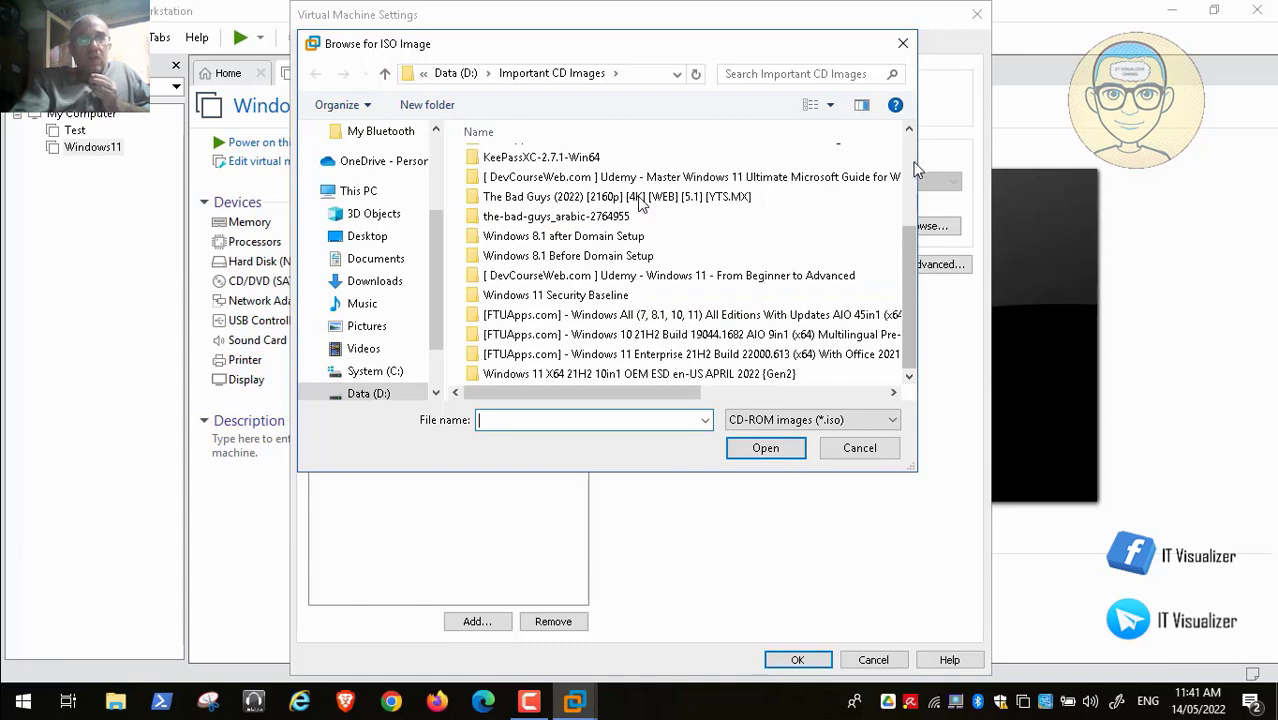
pyautogui.click(911, 168)
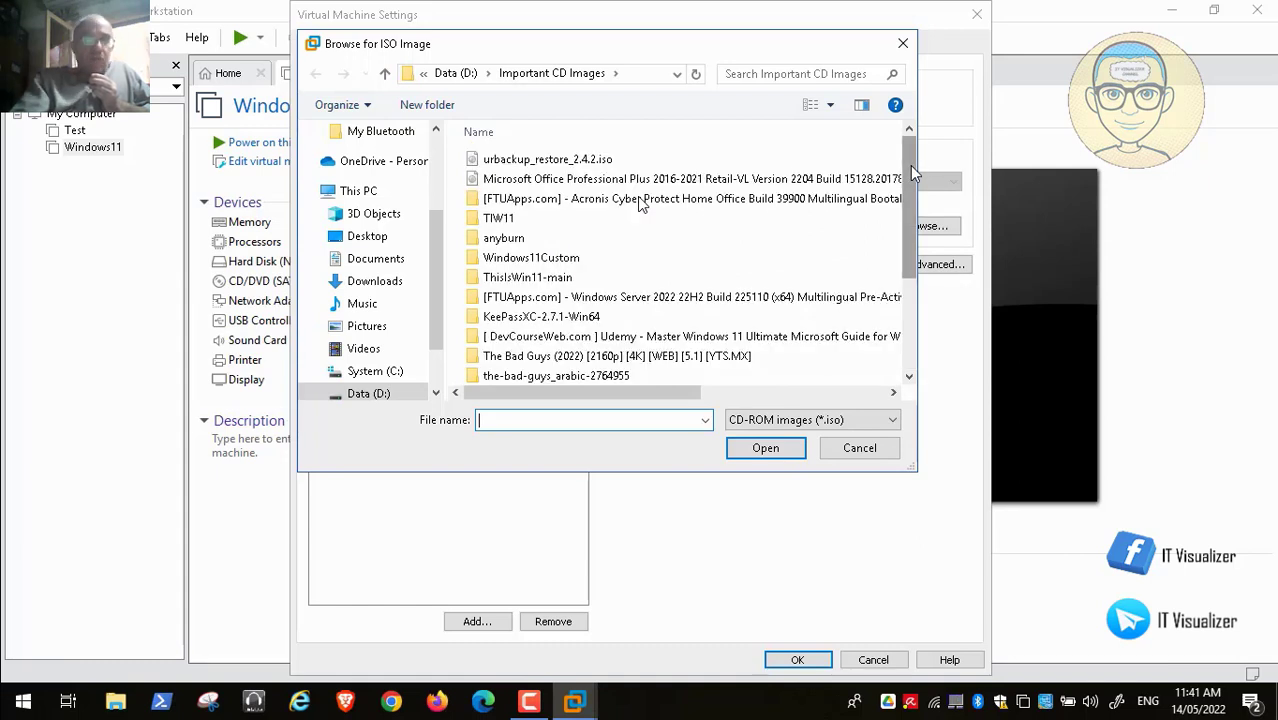
pyautogui.doubleClick(836, 199)
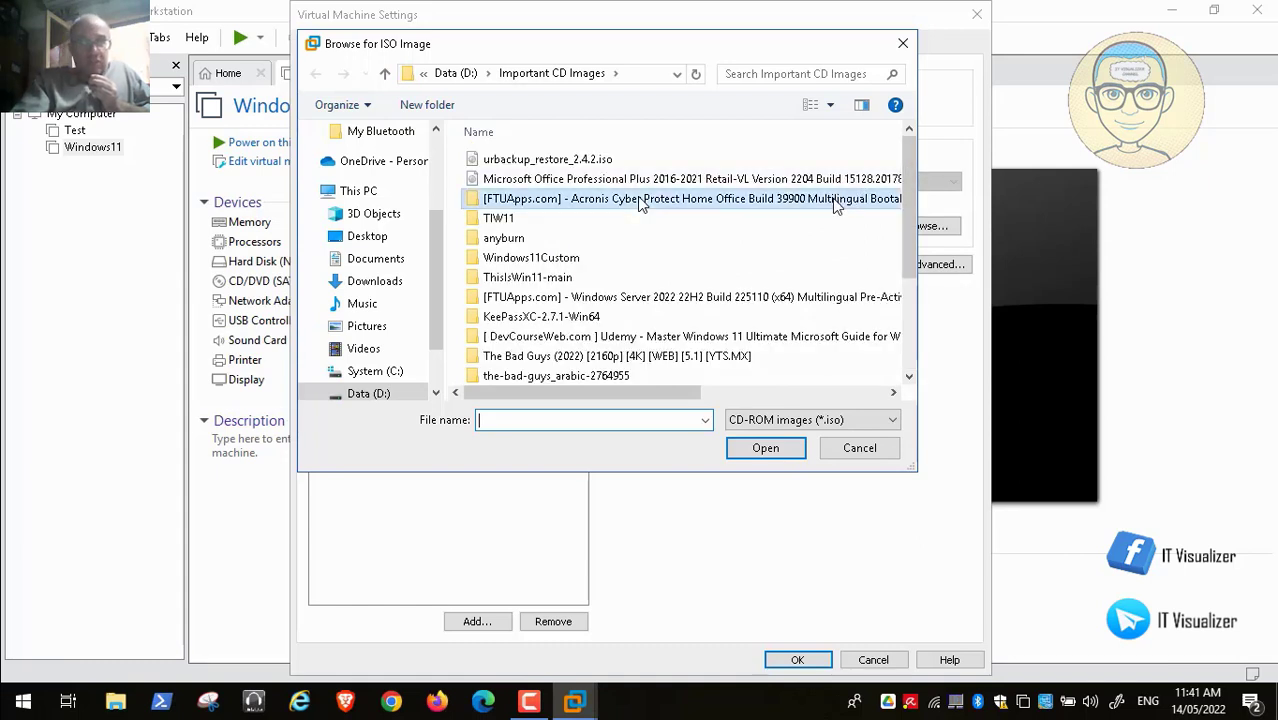
pyautogui.click(600, 182)
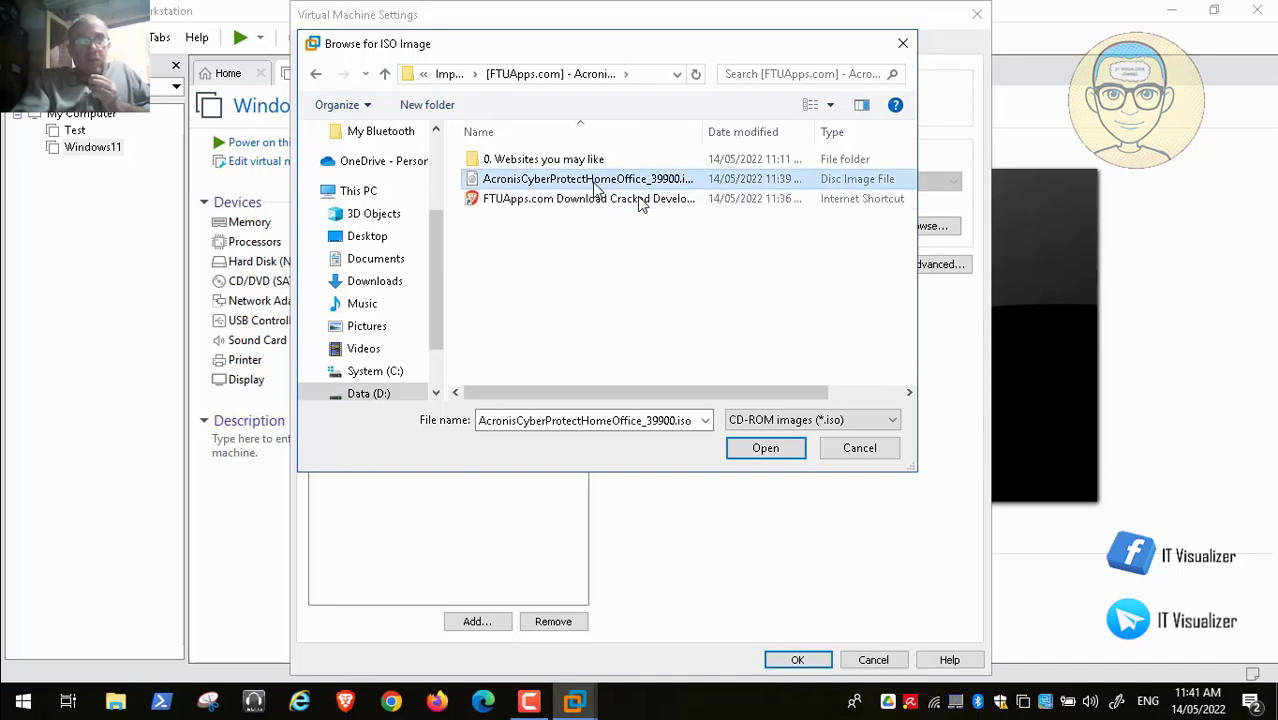
pyautogui.click(764, 449)
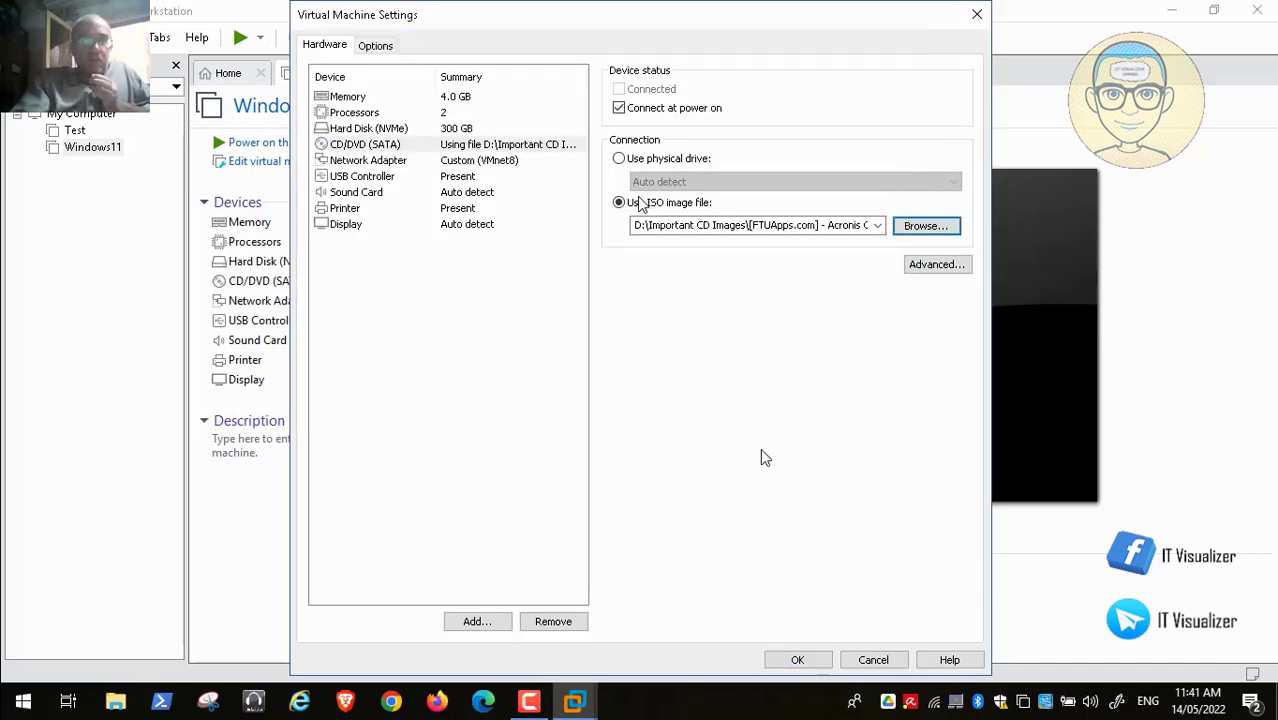
pyautogui.click(797, 660)
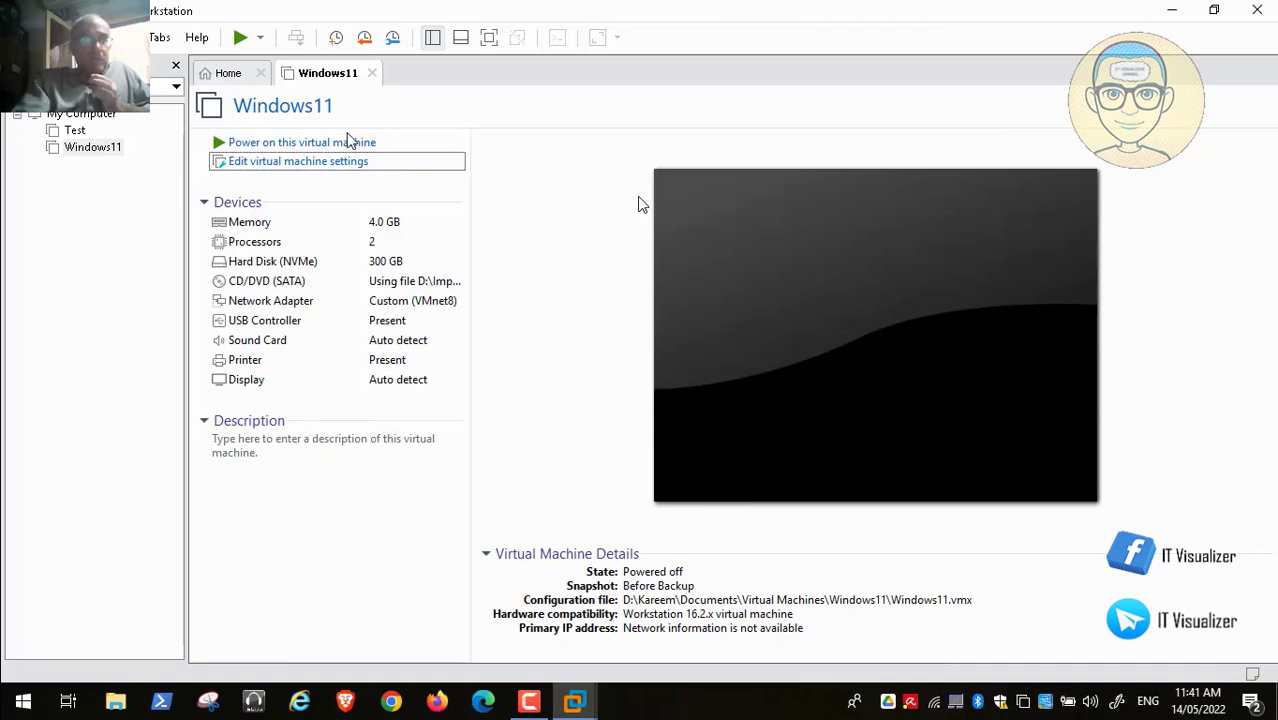
# Step: Power on the Windows11 virtual machine and boot it from the EFI VMware Virtual SATA CDROM Drive
pyautogui.click(314, 145)
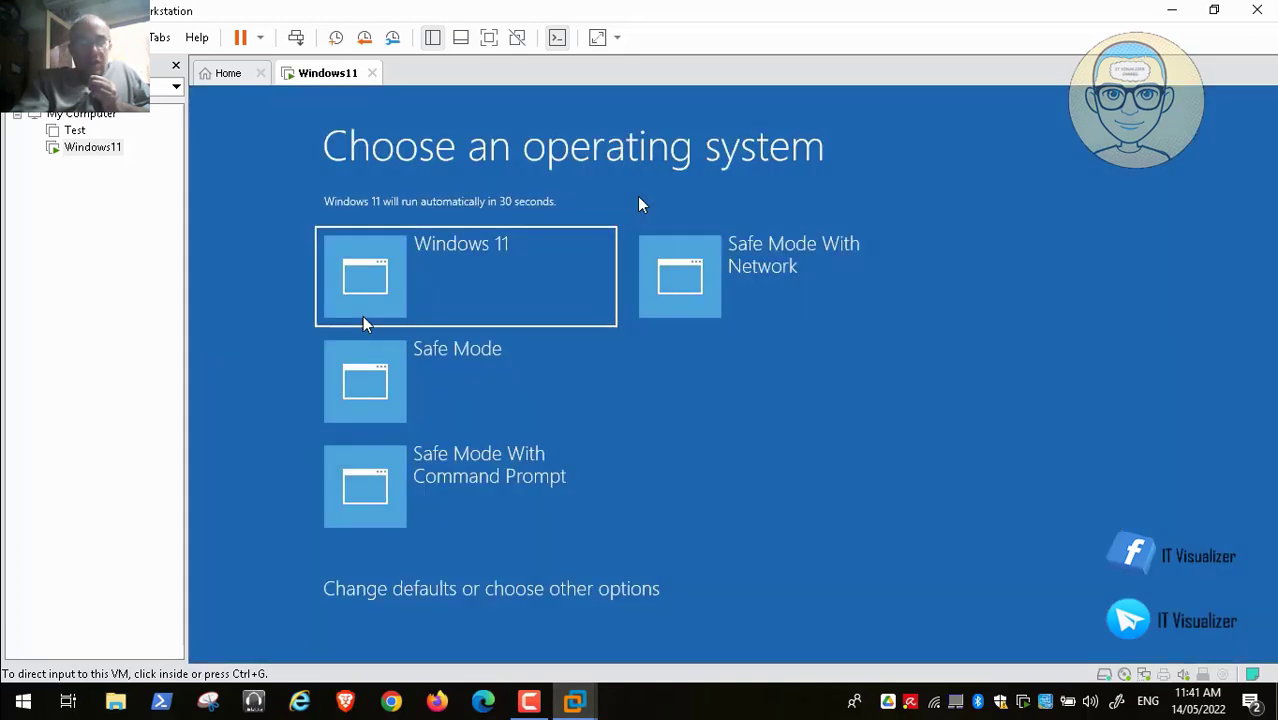
pyautogui.click(237, 340)
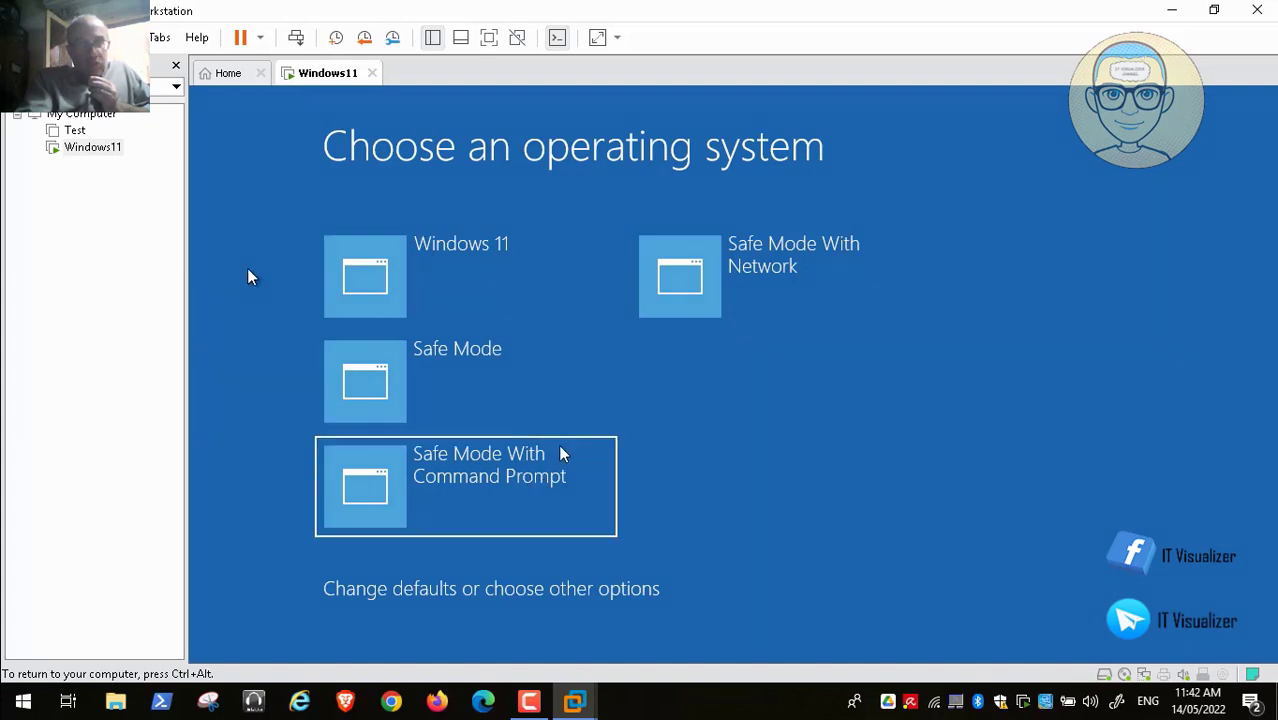
pyautogui.click(513, 591)
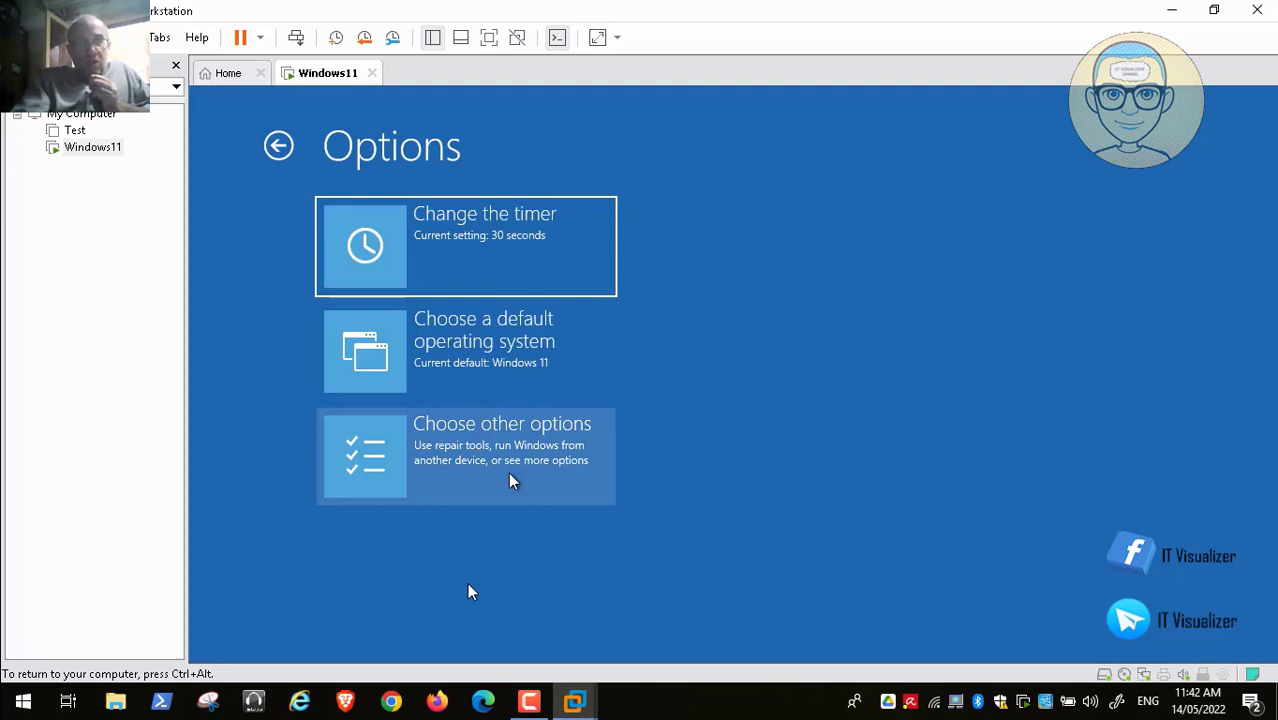
pyautogui.click(501, 457)
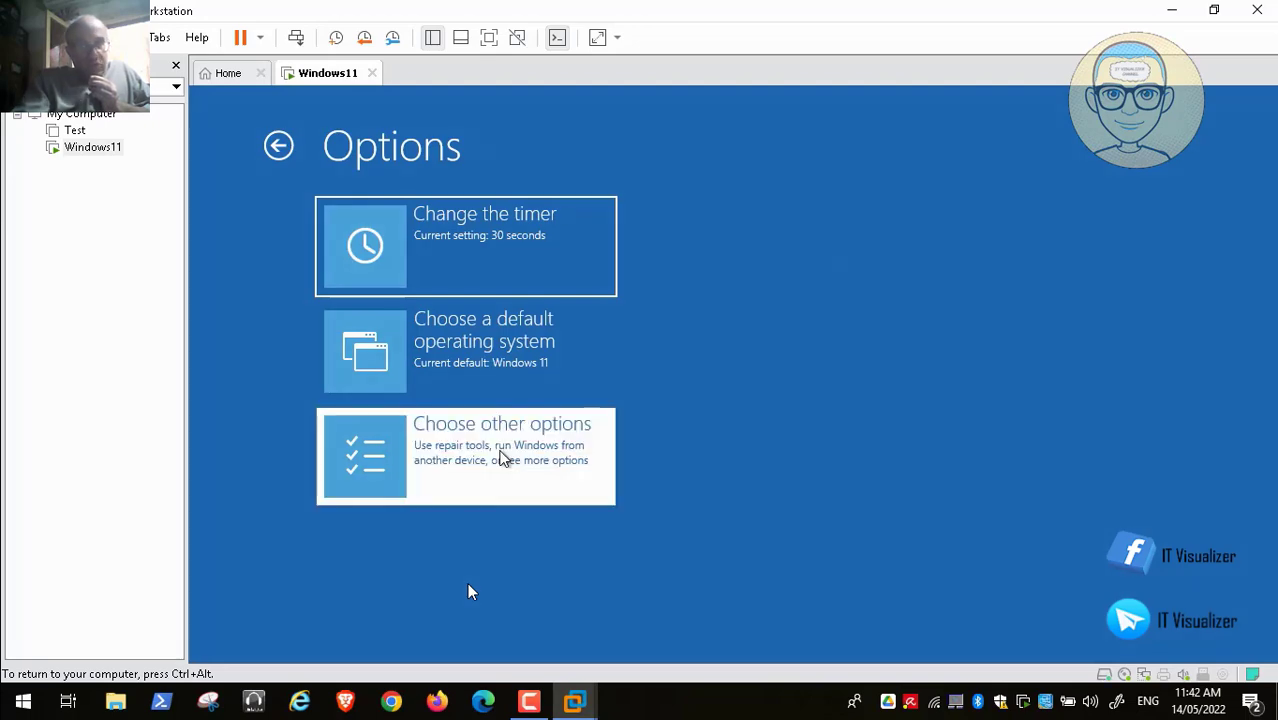
pyautogui.click(483, 345)
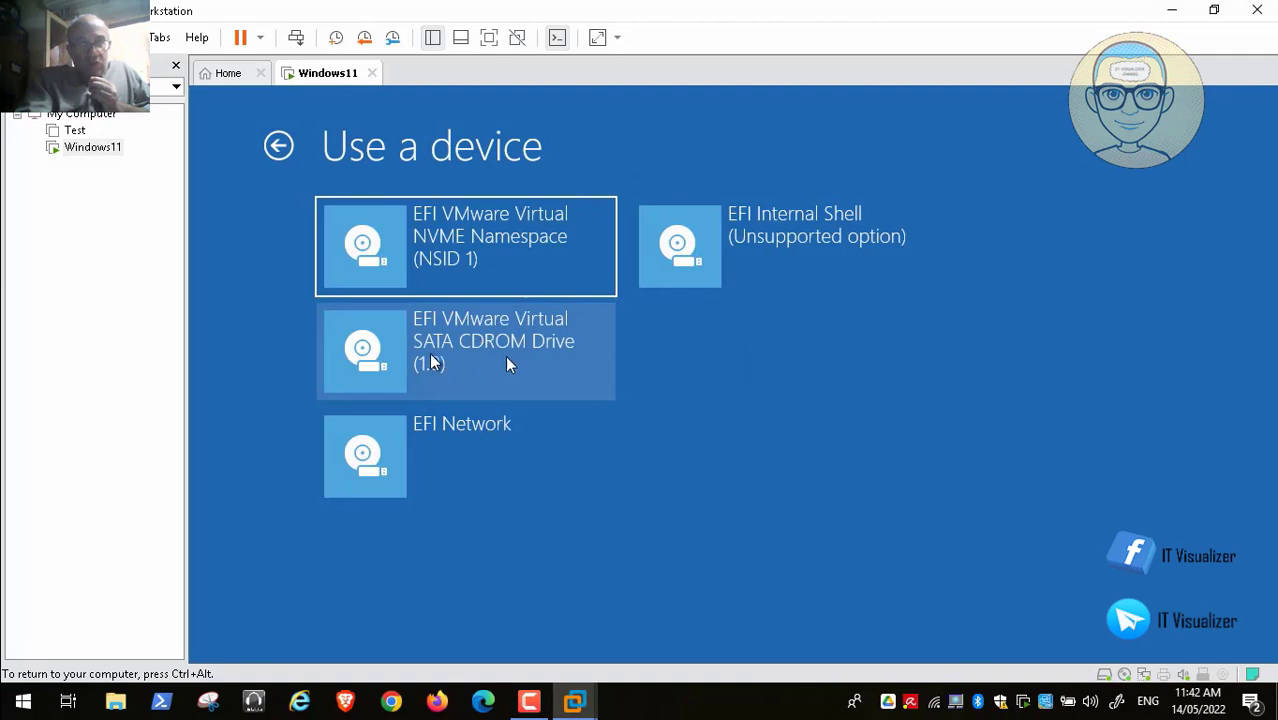
pyautogui.click(499, 352)
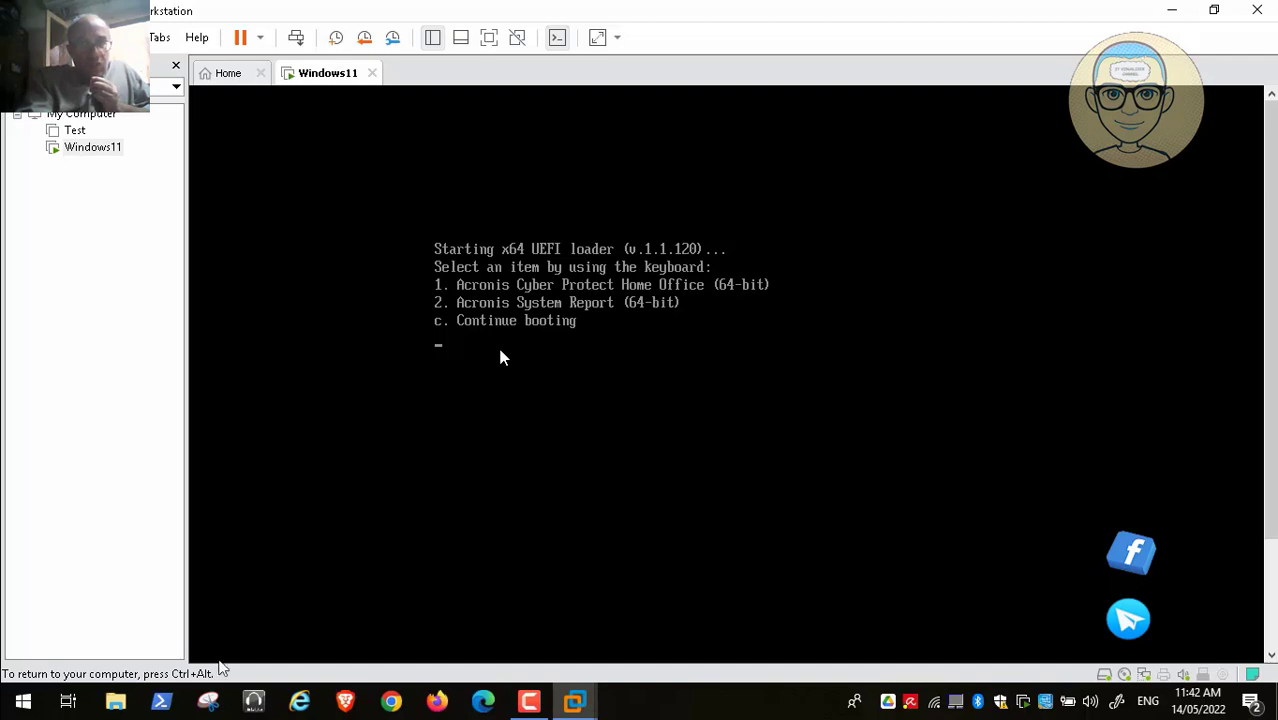
# Step: Start Acronis Cyber Protect Home Office (64-bit) from the boot loader and pause the video playback
pyautogui.moveTo(2, 687)
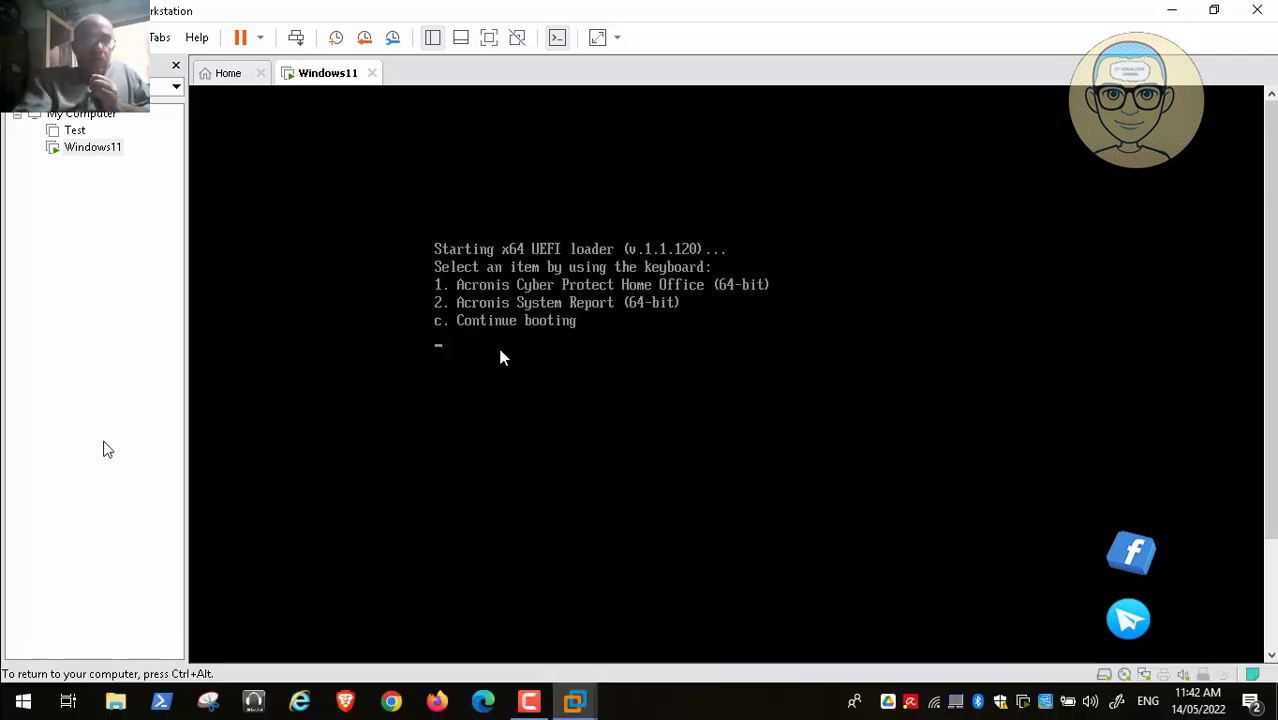
pyautogui.press('1')
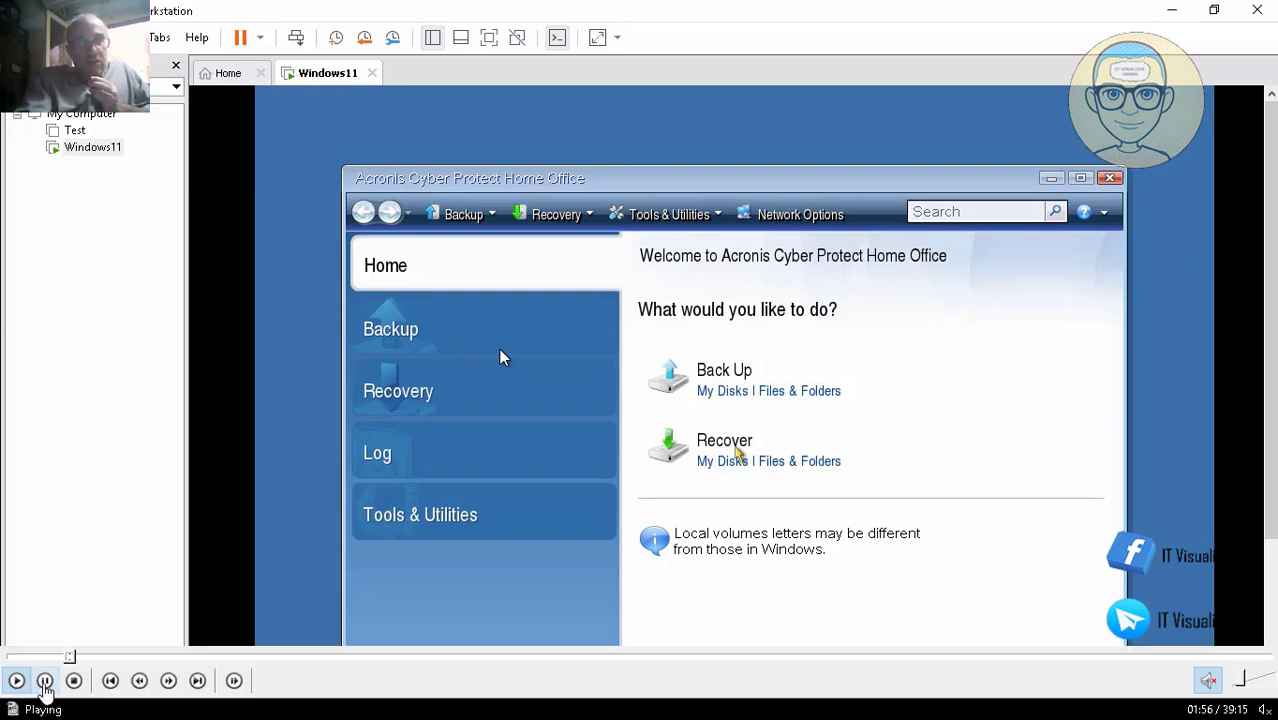
pyautogui.click(44, 685)
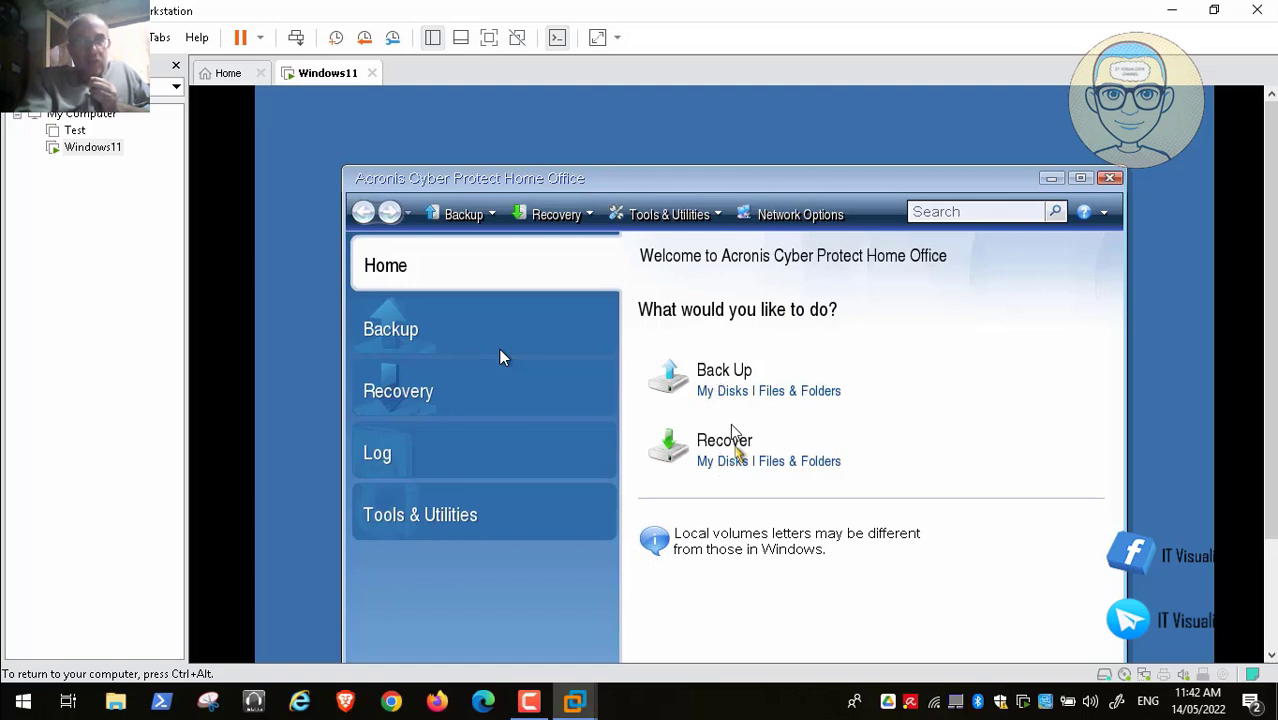
# Step: Look at the archive location stage of the Backup Wizard and return to review the partitions selected for backup
pyautogui.moveTo(15, 680)
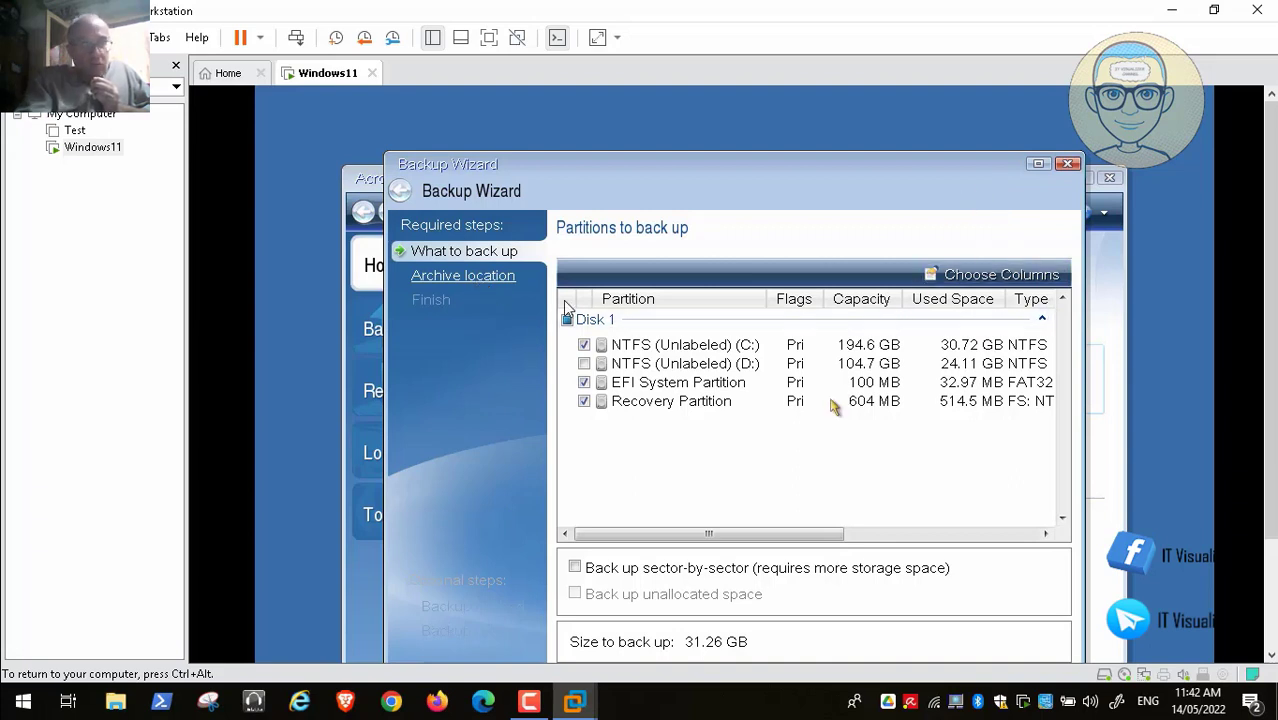
pyautogui.click(464, 280)
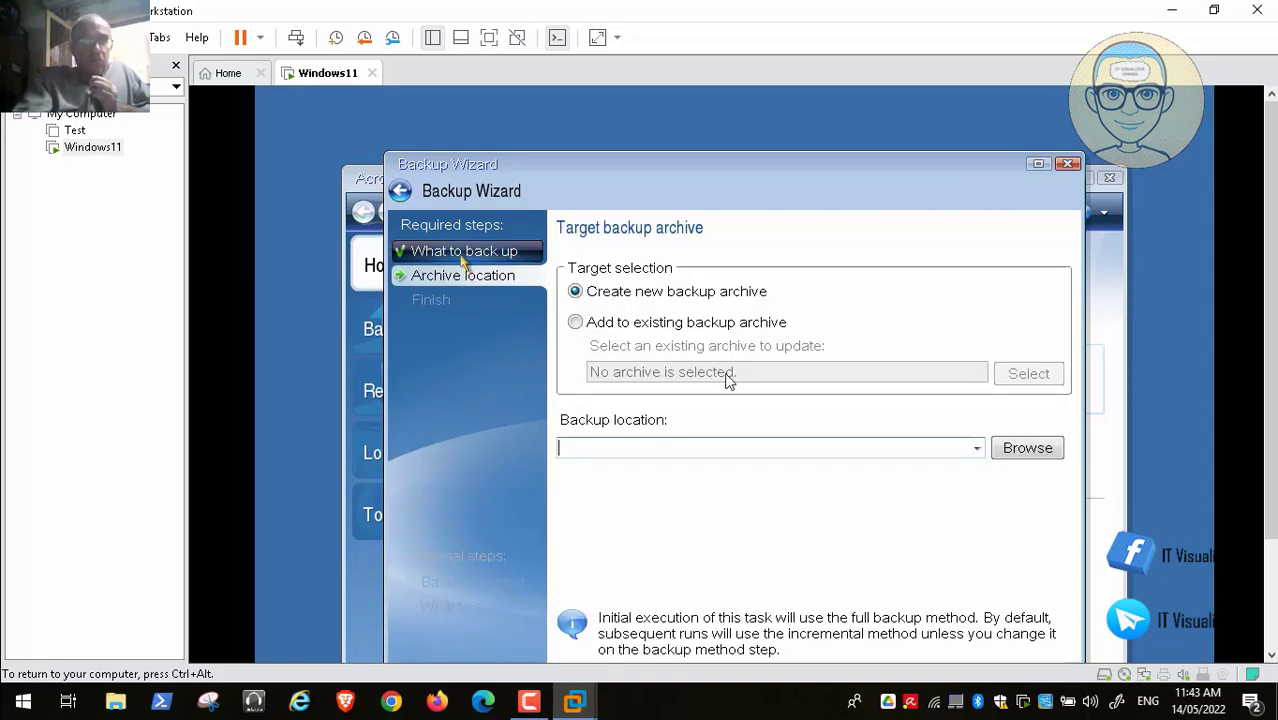
pyautogui.click(462, 254)
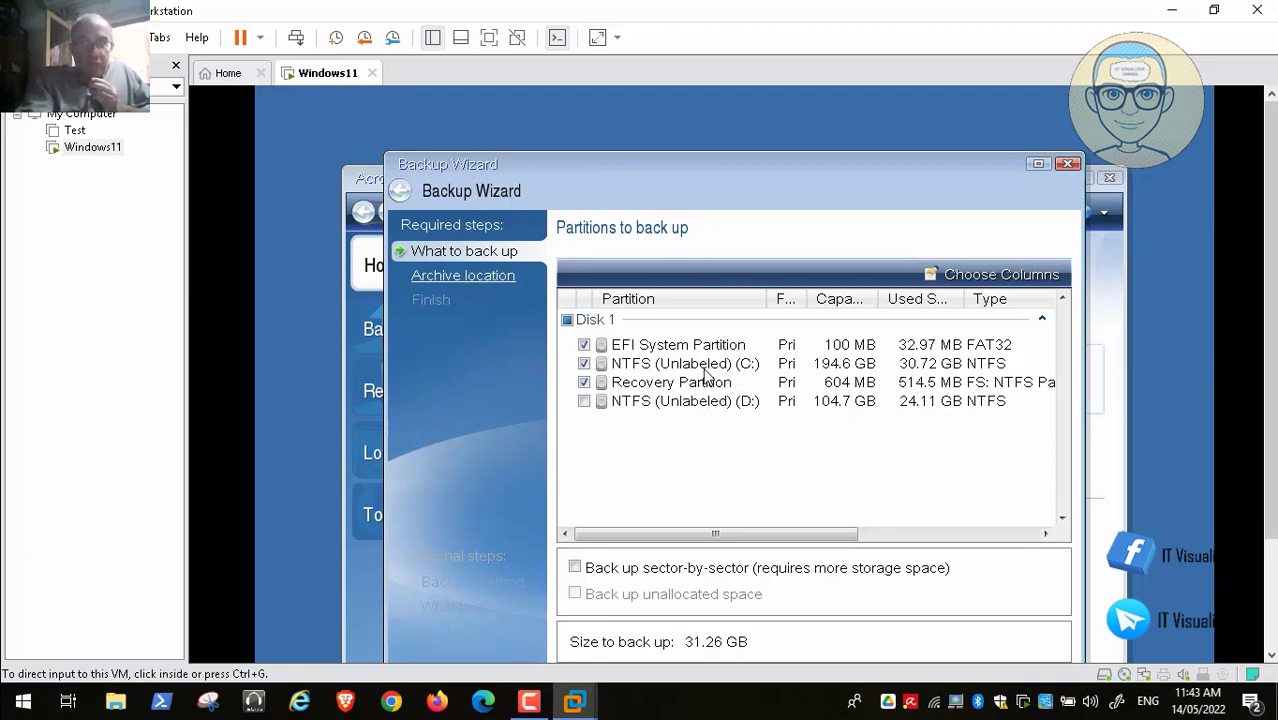
pyautogui.scroll(-1, 700, 384)
pyautogui.moveTo(1273, 562)
pyautogui.mouseDown()
pyautogui.moveTo(1273, 587)
pyautogui.moveTo(1273, 576)
pyautogui.mouseUp()
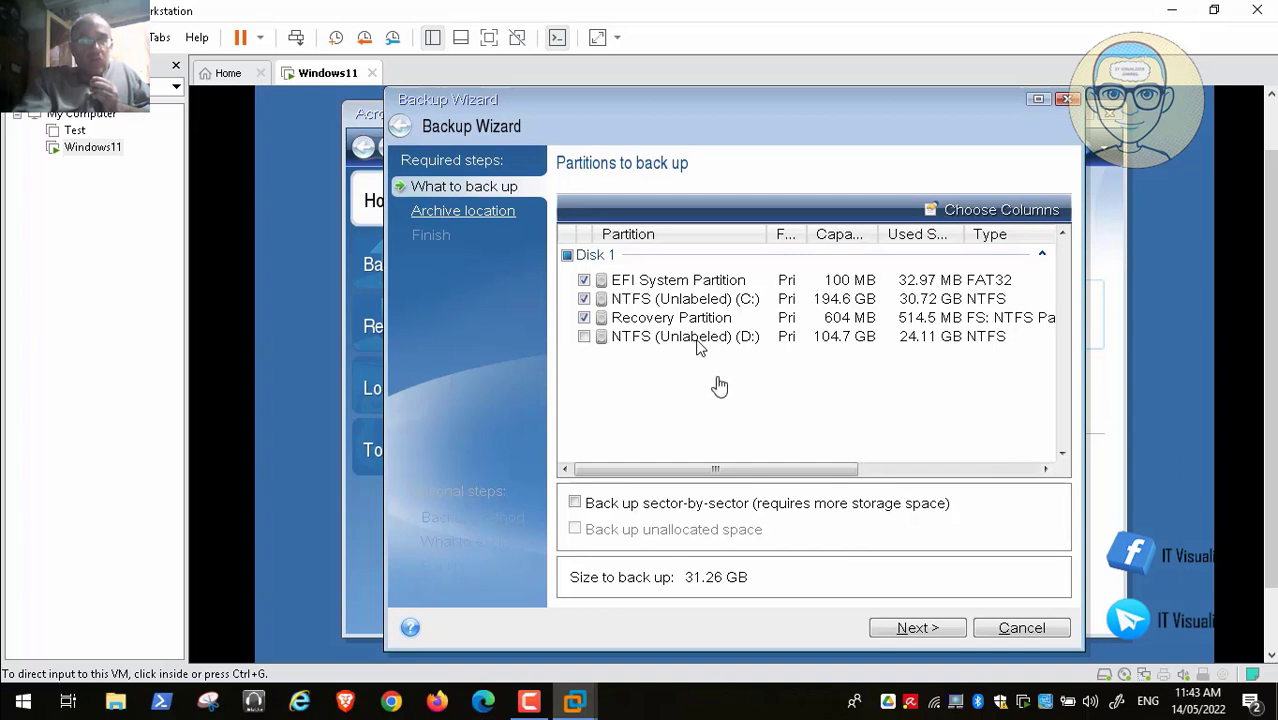
pyautogui.click(448, 293)
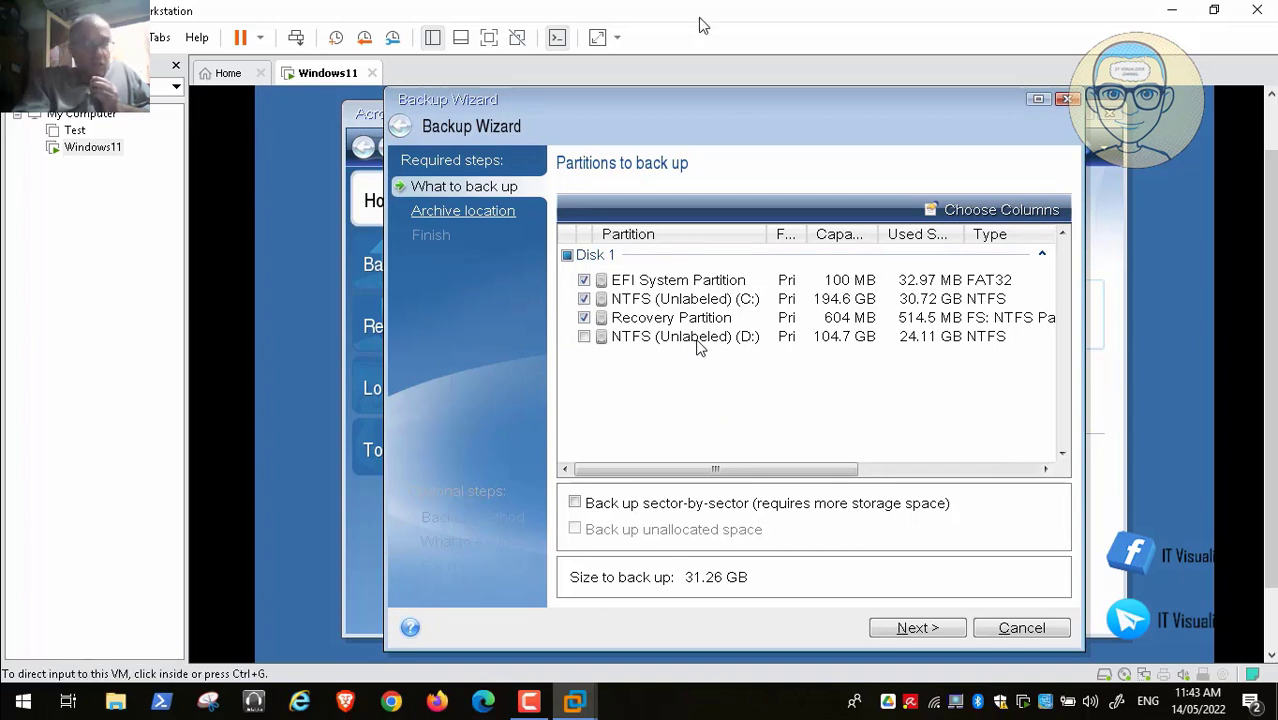
# Step: Browse to the Windows11Custom folder on Local Disk (D:) as the location for the new backup archive
pyautogui.click(465, 222)
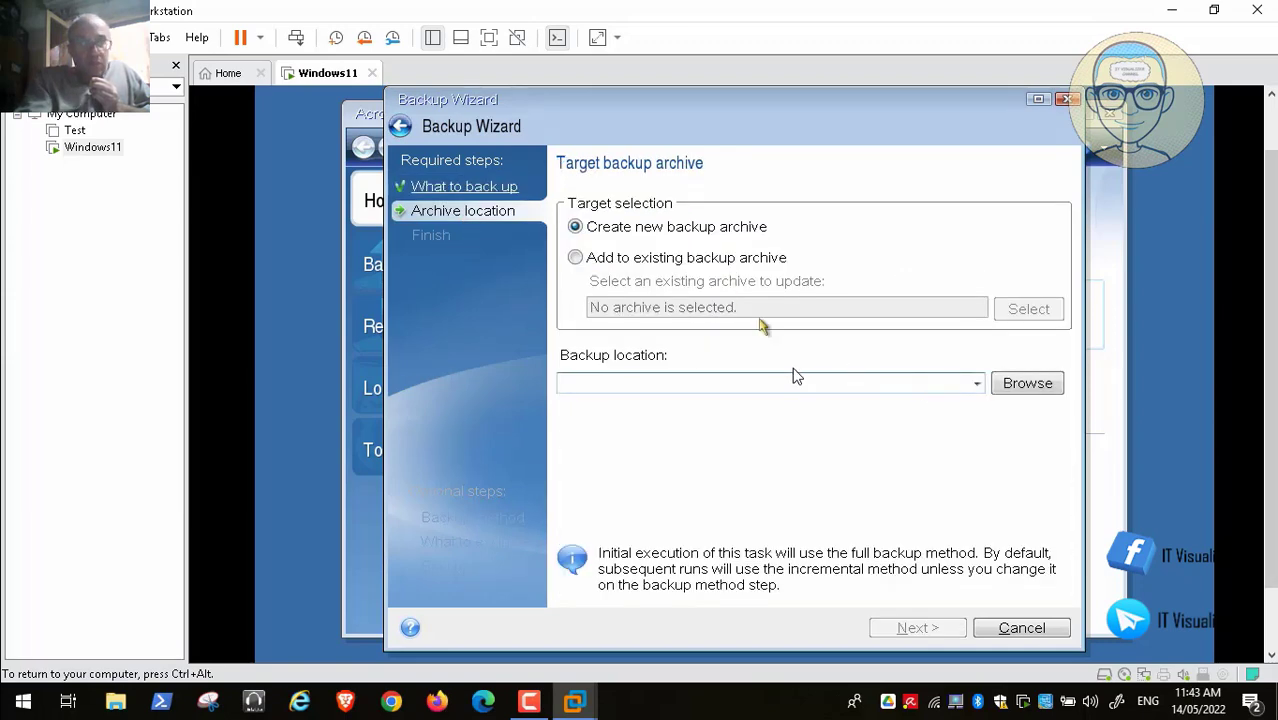
pyautogui.click(1050, 392)
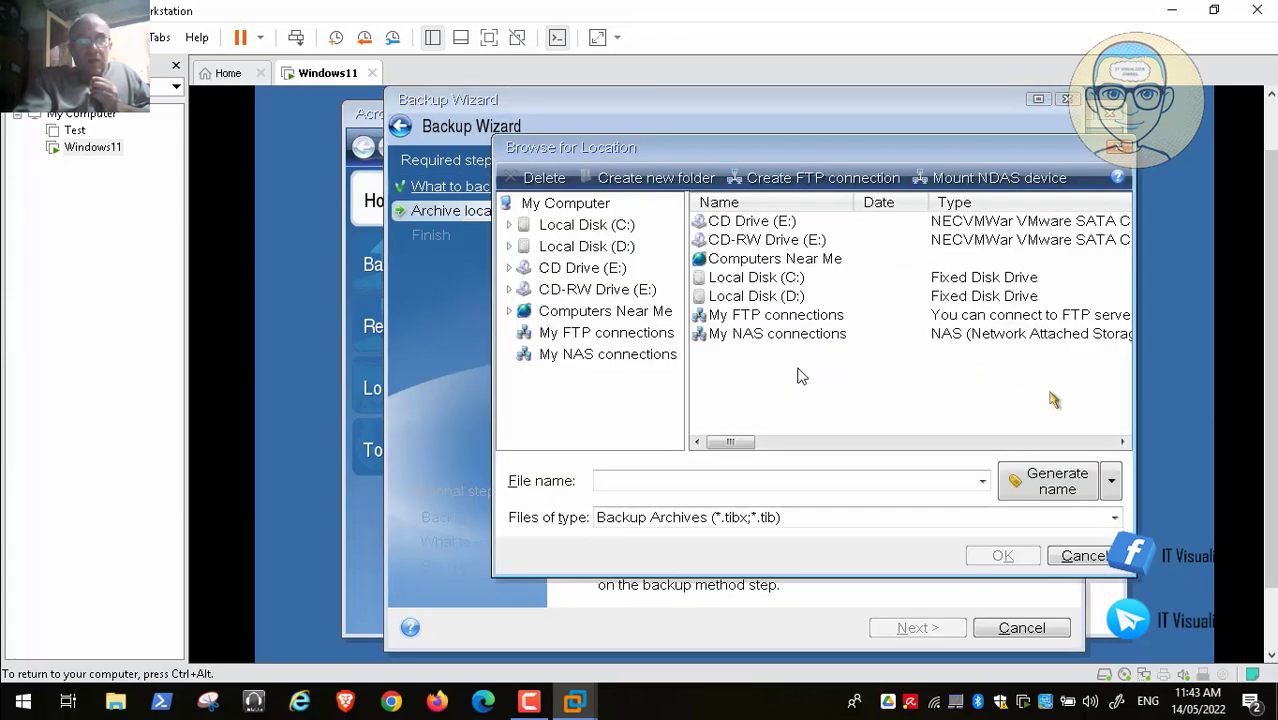
pyautogui.doubleClick(795, 298)
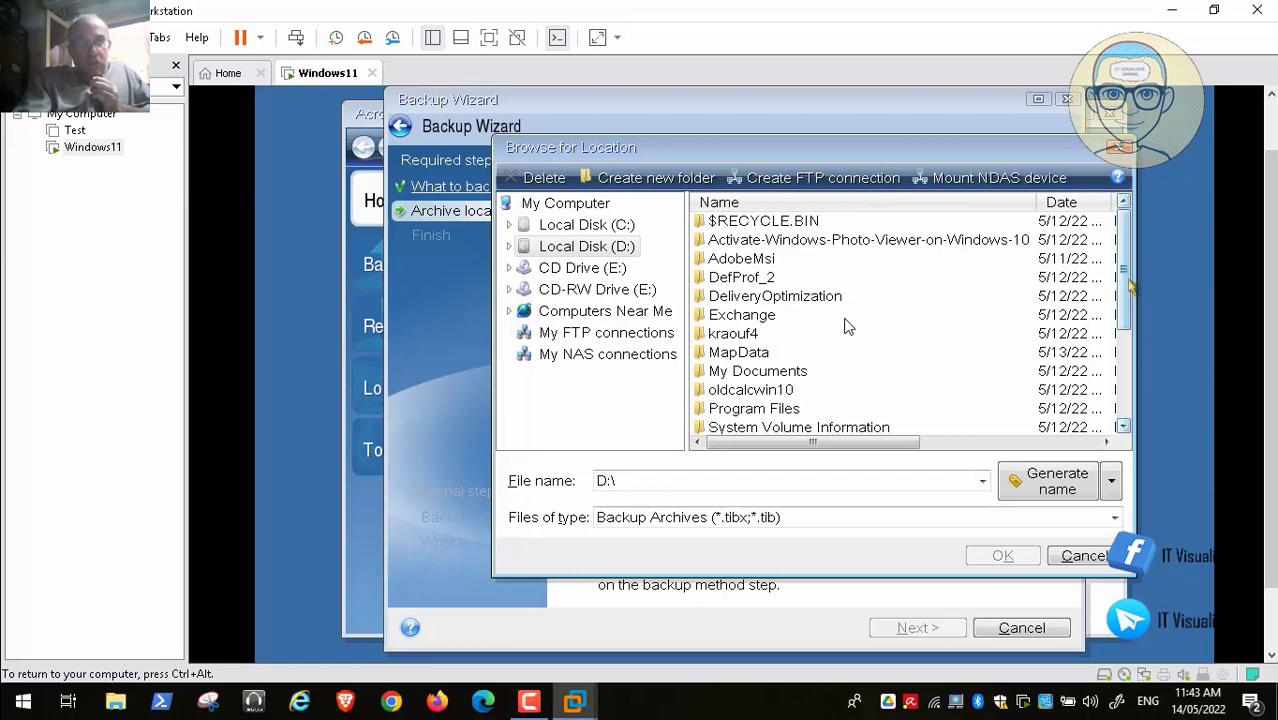
pyautogui.moveTo(1128, 288); pyautogui.dragTo(1131, 378)
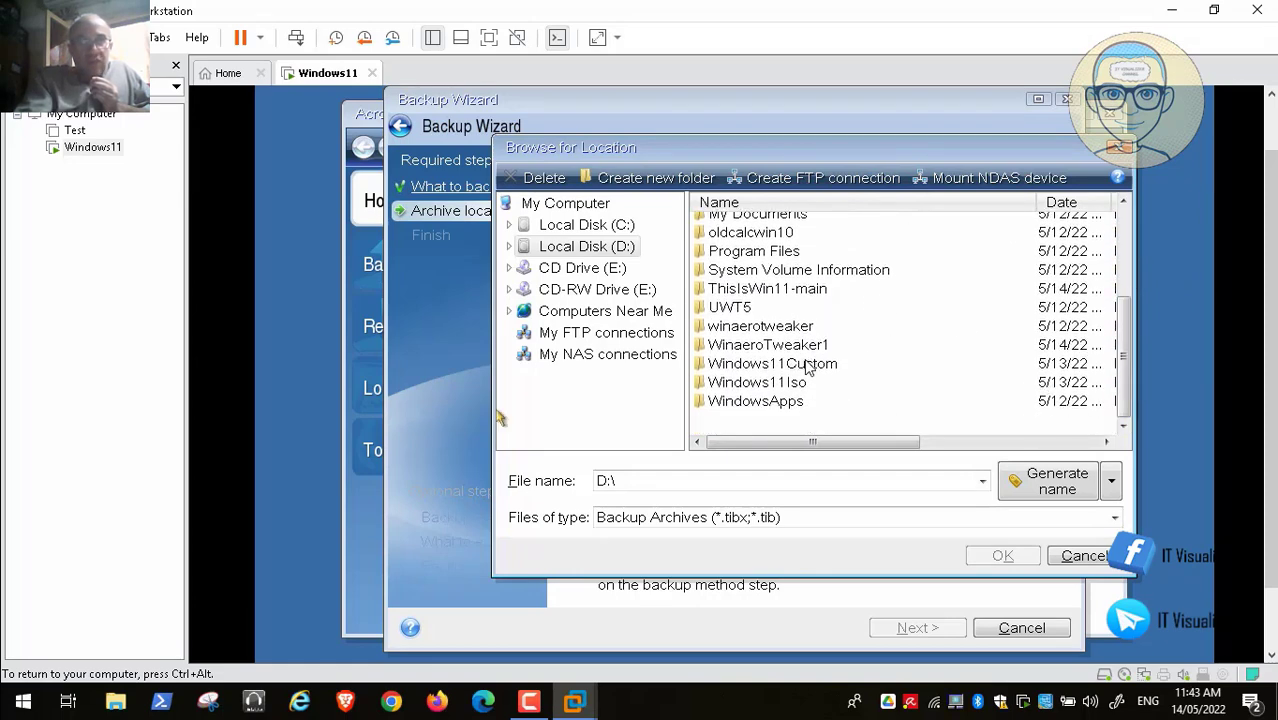
pyautogui.doubleClick(762, 366)
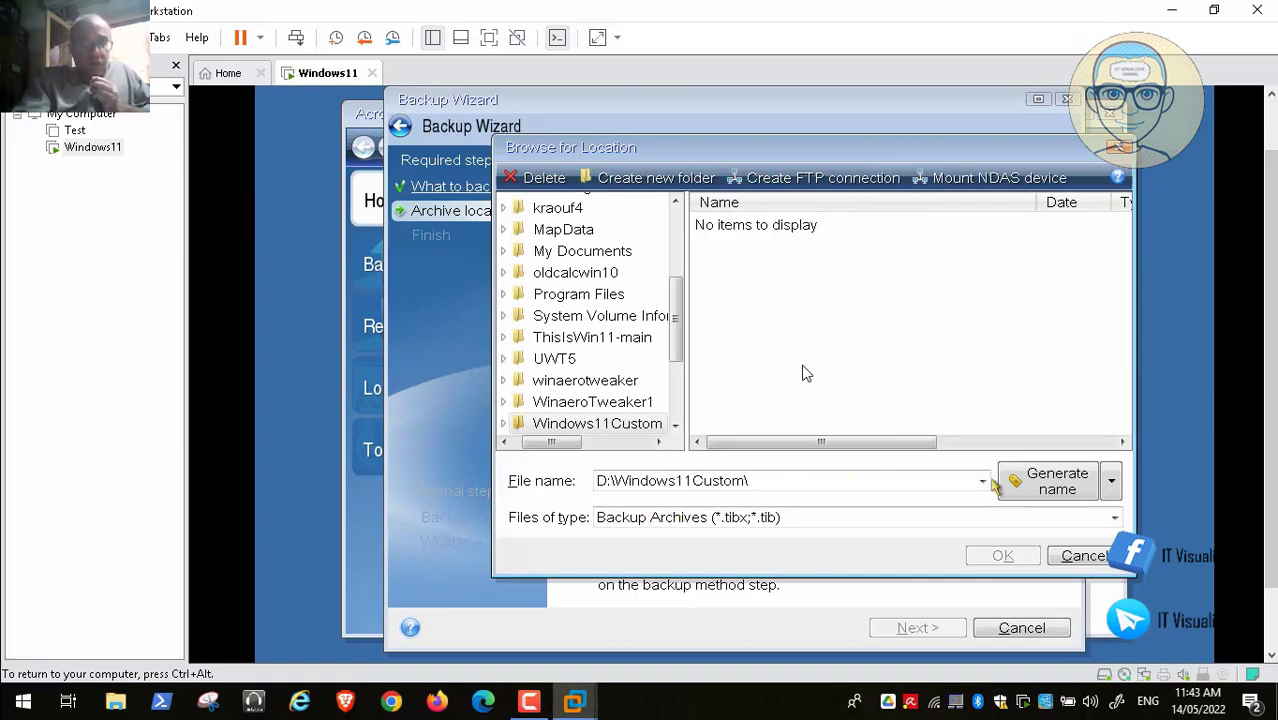
# Step: Clear the folder path from the backup archive's file name
pyautogui.click(805, 483)
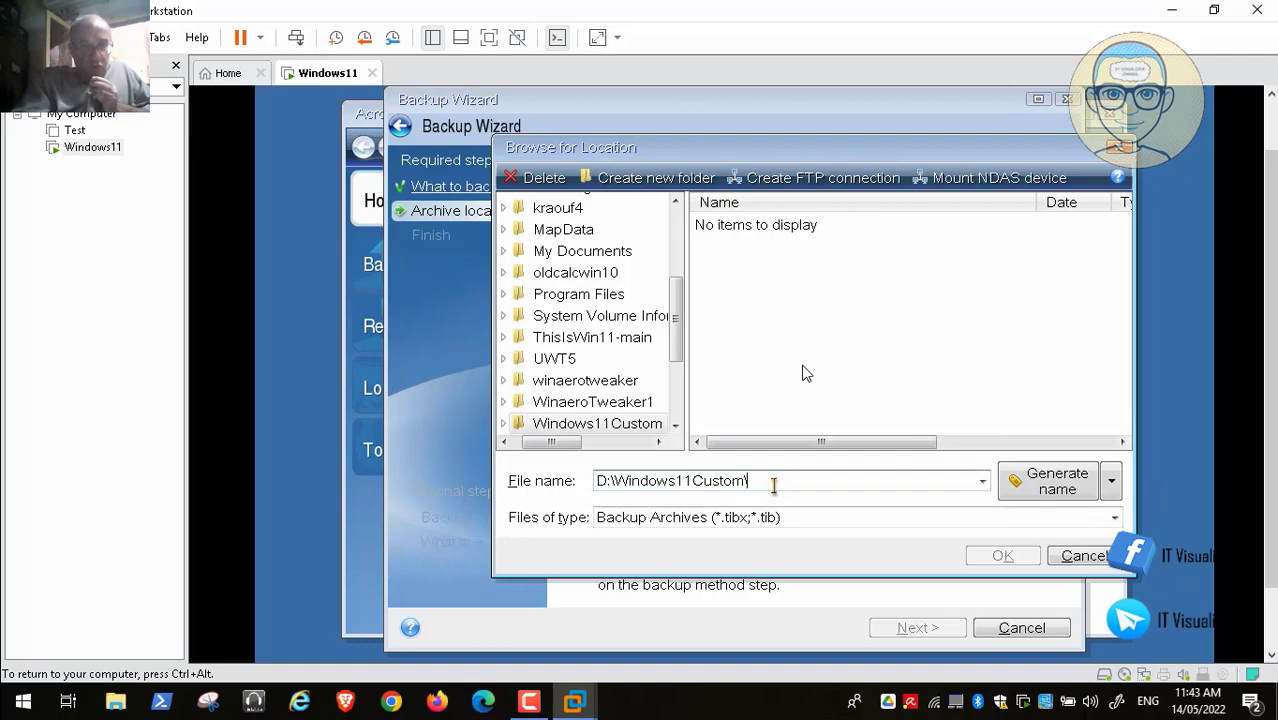
pyautogui.press('BackSpace')
pyautogui.press('BackSpace')
pyautogui.press('BackSpace')
pyautogui.press('BackSpace')
pyautogui.press('BackSpace')
pyautogui.press('BackSpace')
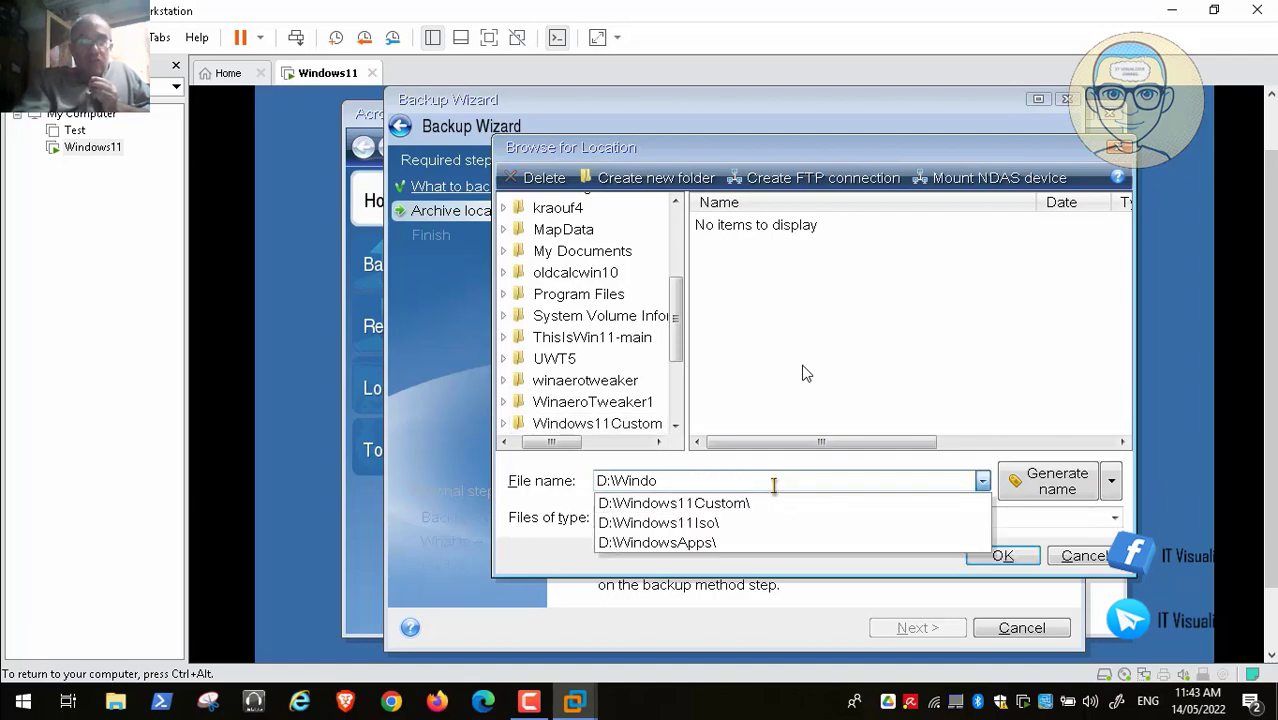
pyautogui.press('BackSpace')
pyautogui.press('BackSpace')
pyautogui.press('BackSpace')
pyautogui.press('BackSpace')
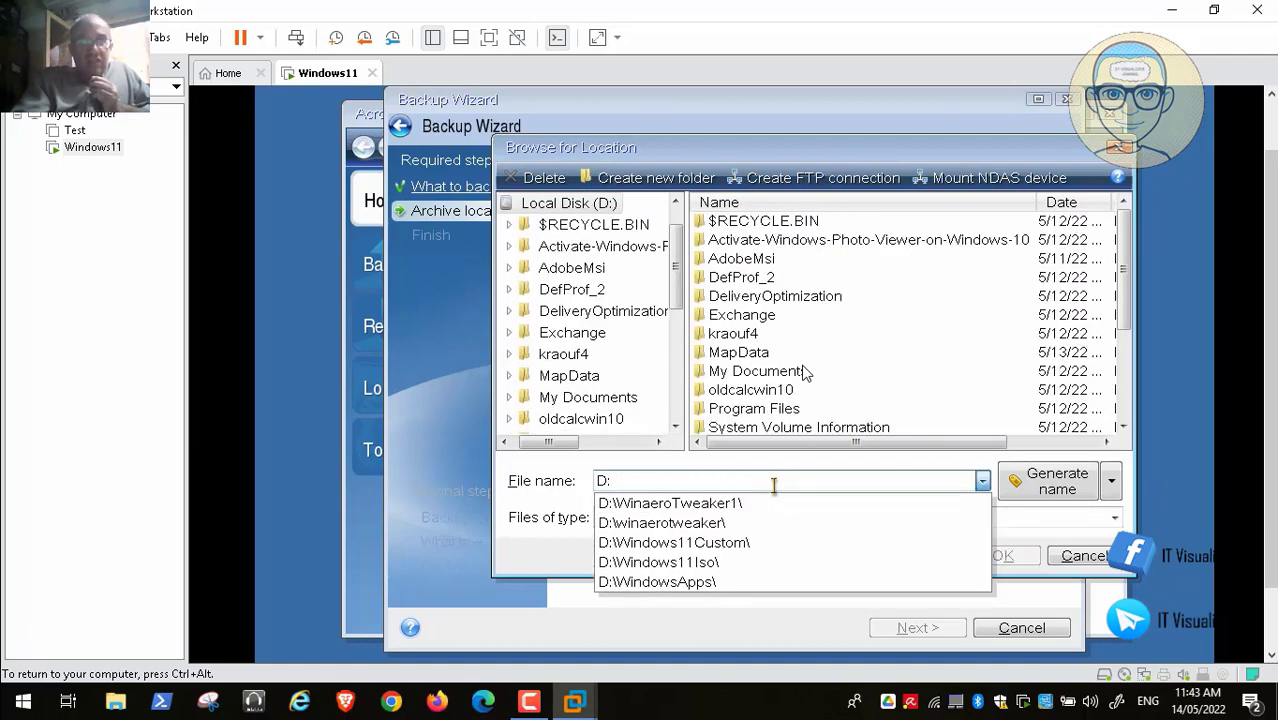
pyautogui.press('BackSpace')
pyautogui.press('BackSpace')
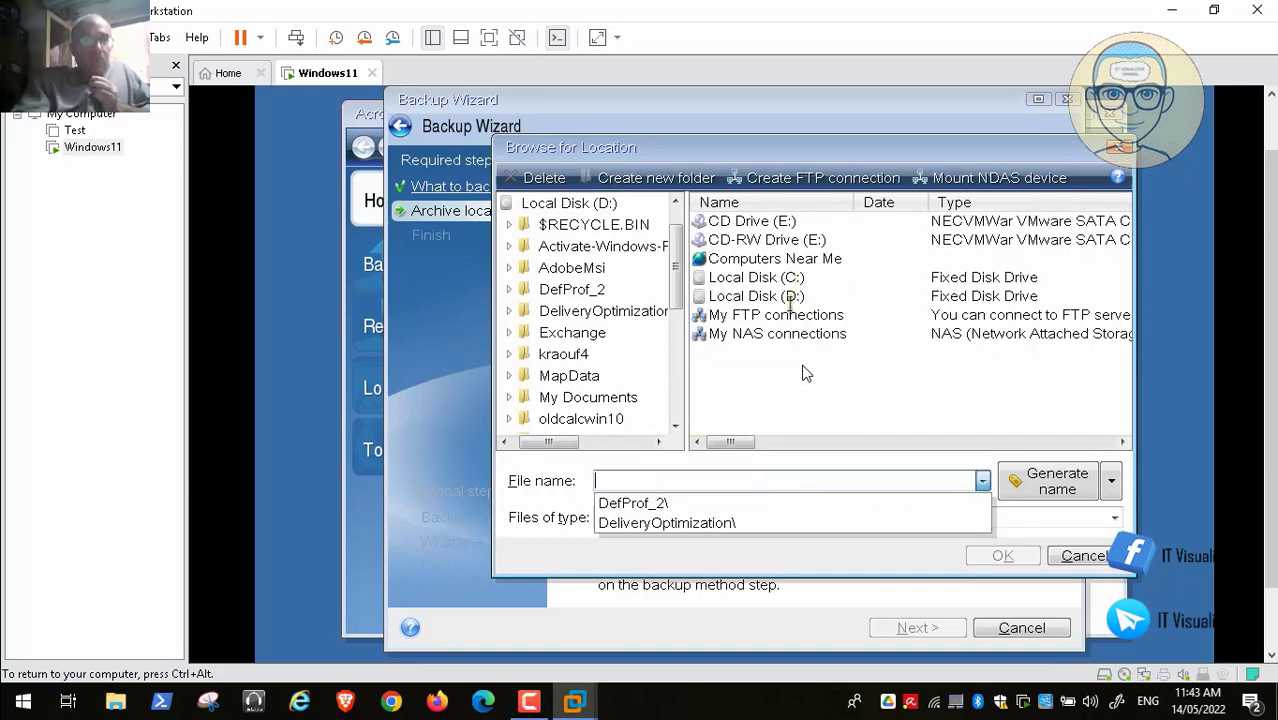
# Step: Return to D:\ and reopen the Windows11Custom folder as the backup location
pyautogui.write('D:\\')
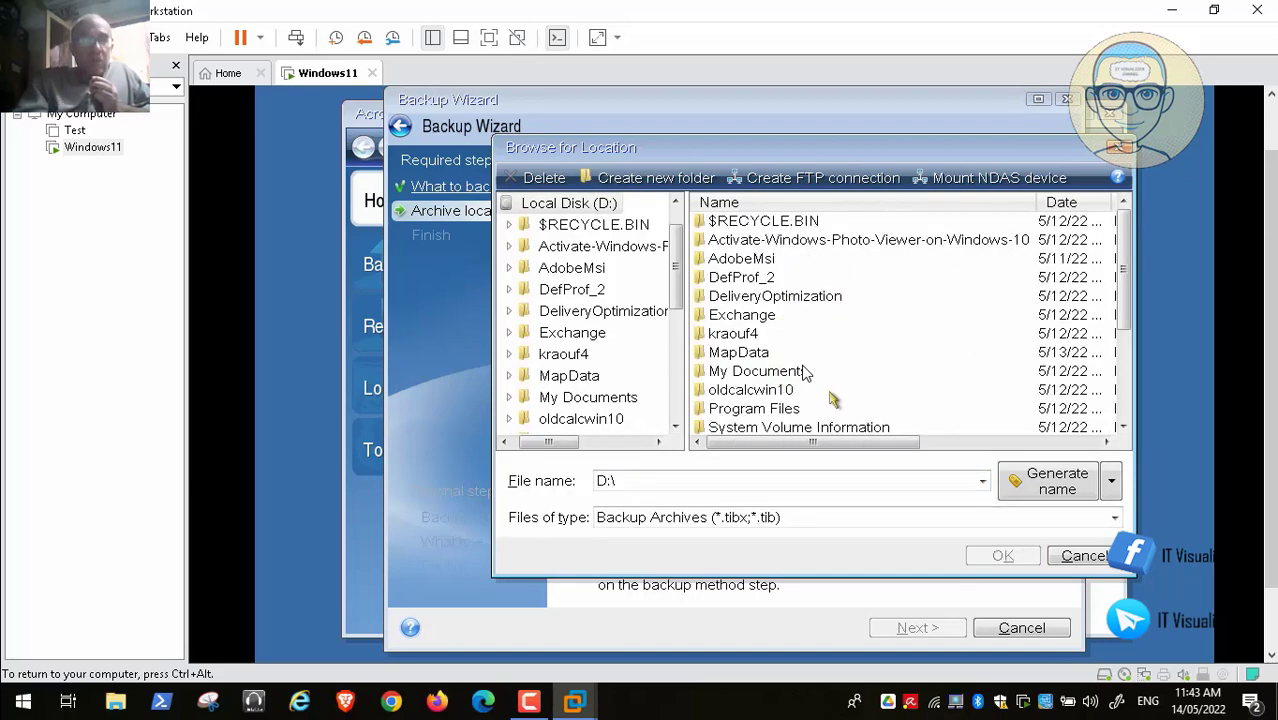
pyautogui.moveTo(1127, 268); pyautogui.dragTo(1133, 387)
pyautogui.doubleClick(733, 363)
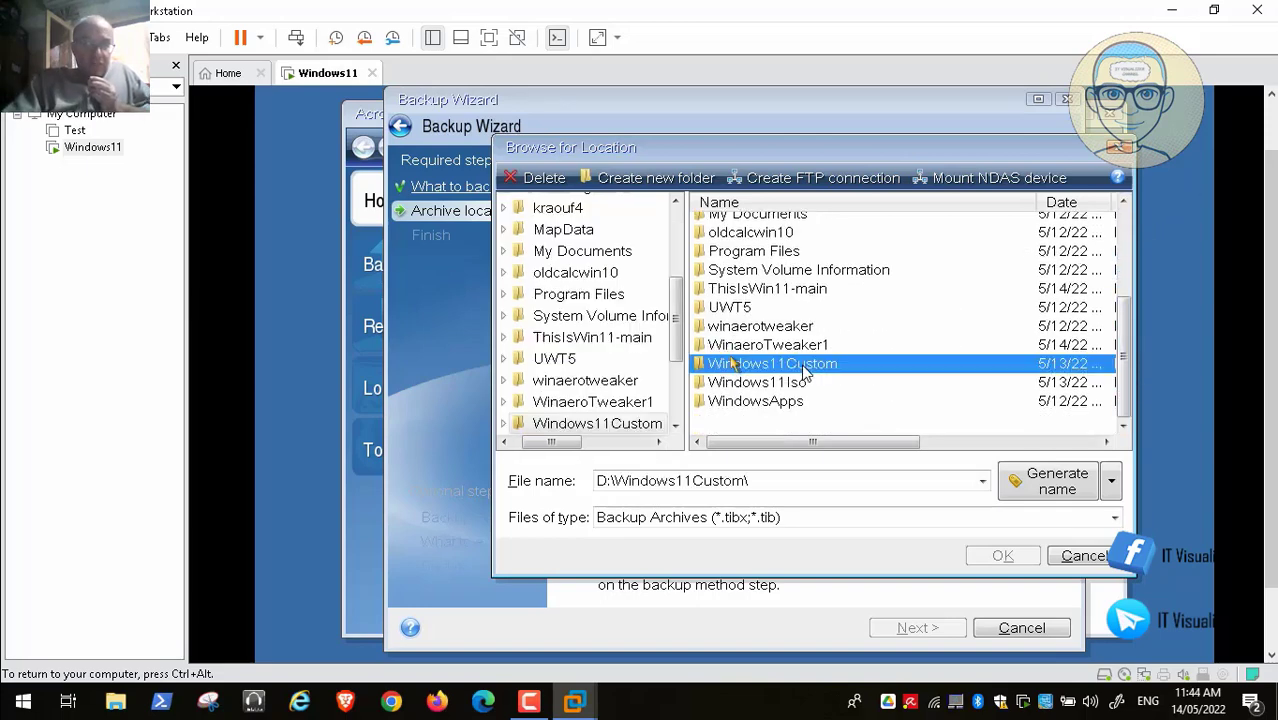
# Step: Name the new backup archive windows11backup in D:\Windows11Custom and accept the location
pyautogui.click(755, 479)
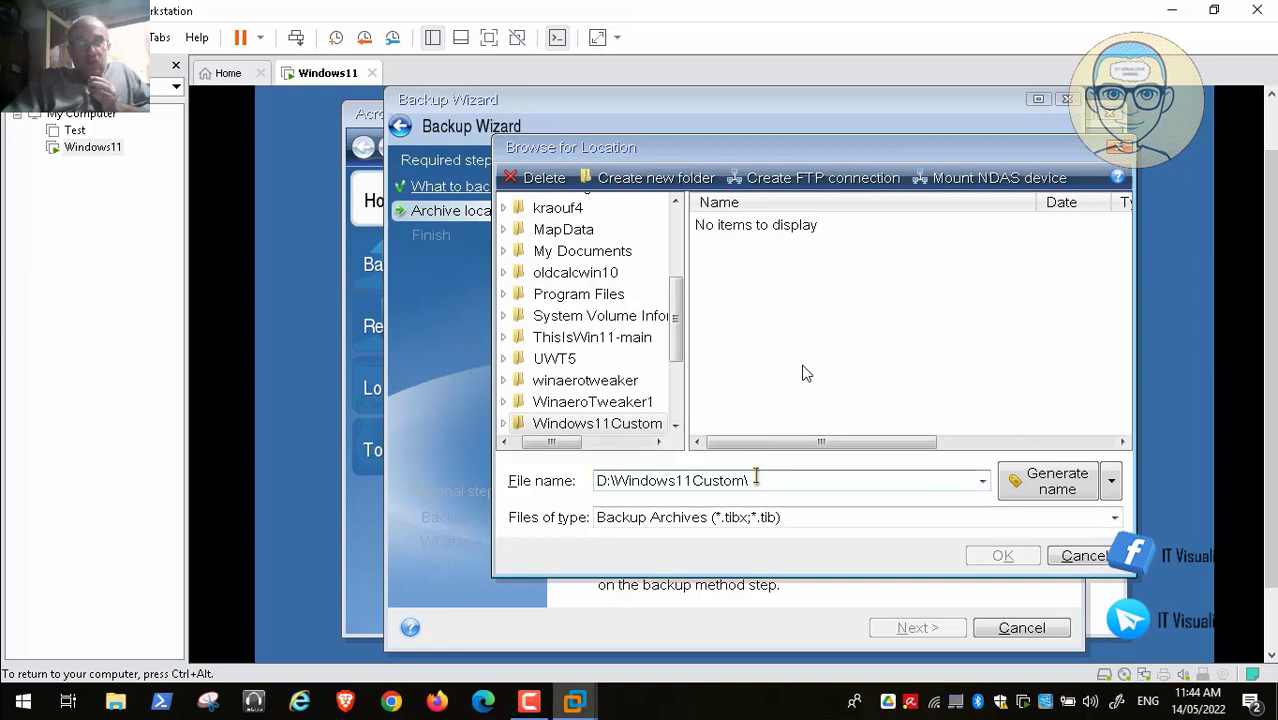
pyautogui.write('b')
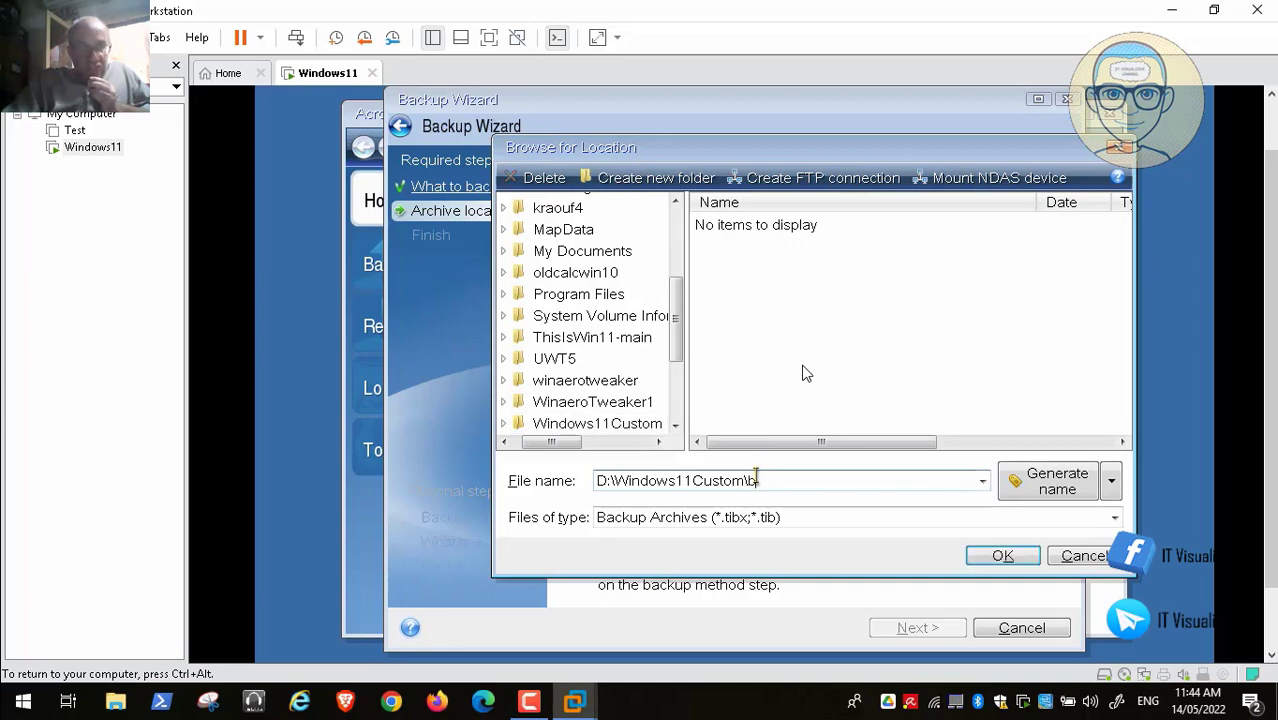
pyautogui.press('BackSpace')
pyautogui.write('Windows')
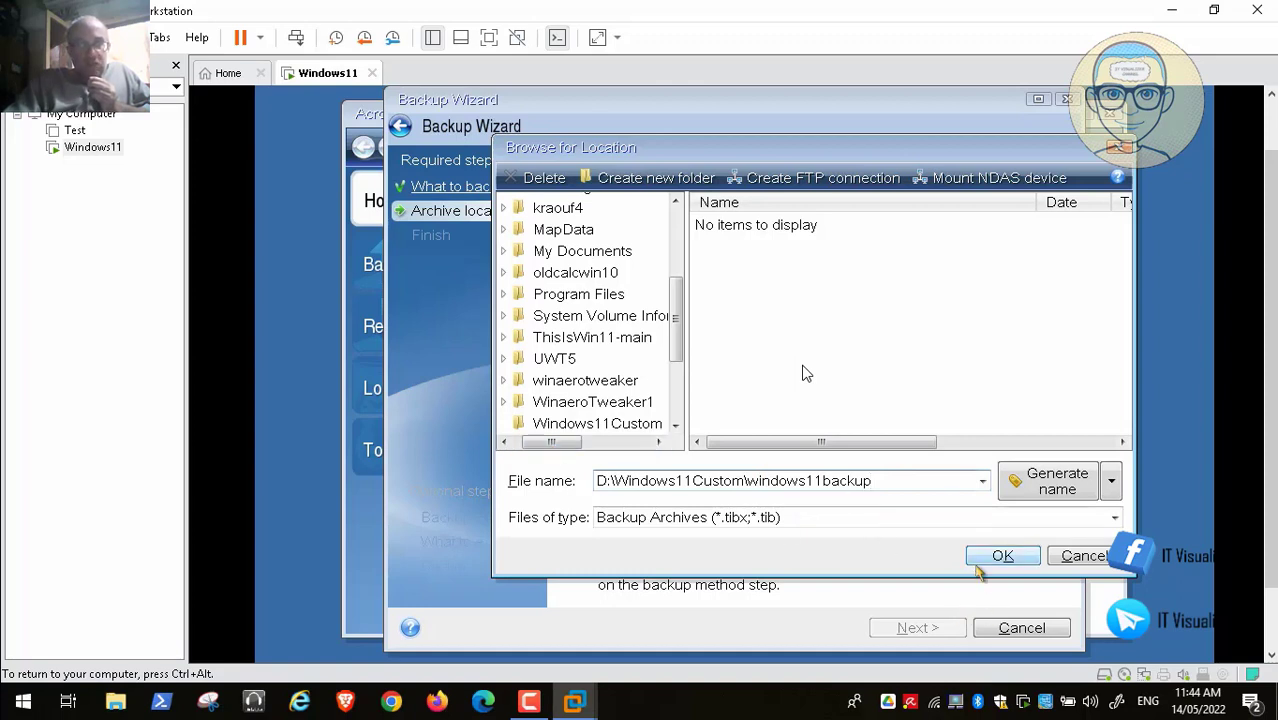
pyautogui.click(1000, 556)
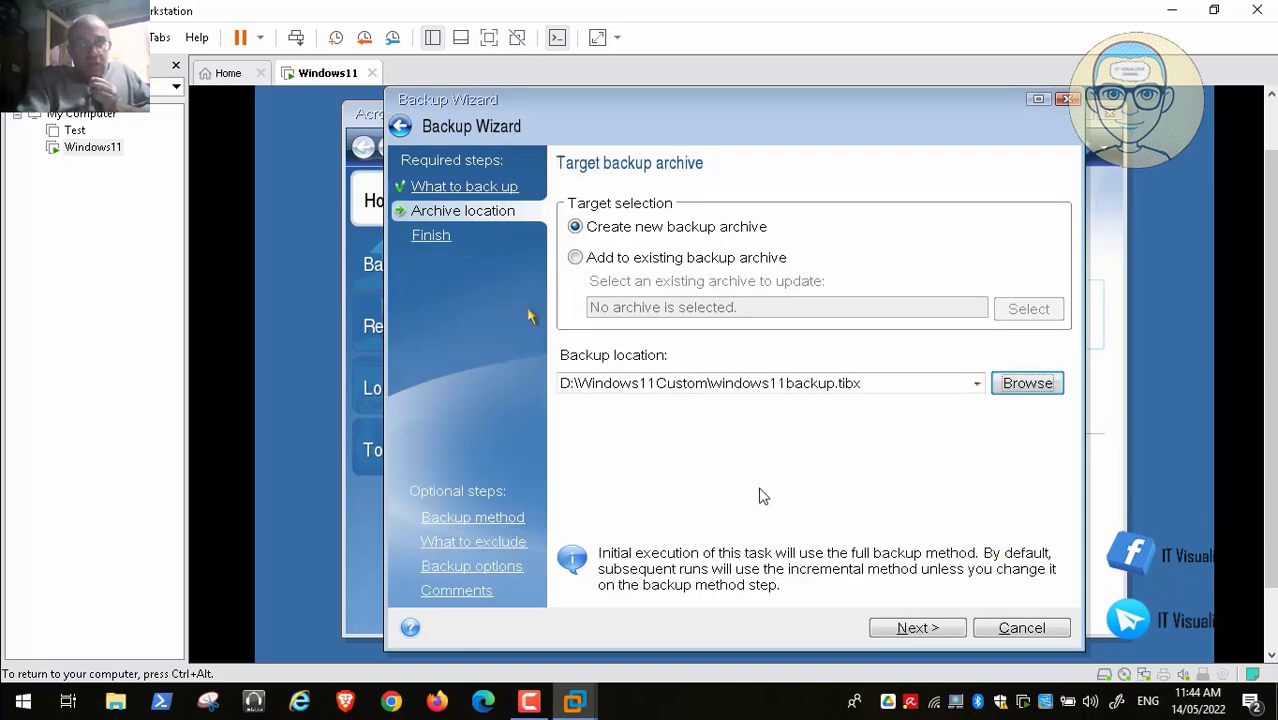
# Step: Examine the backup summary and the optional settings for backup method, archive protection, compression level and comments
pyautogui.click(438, 242)
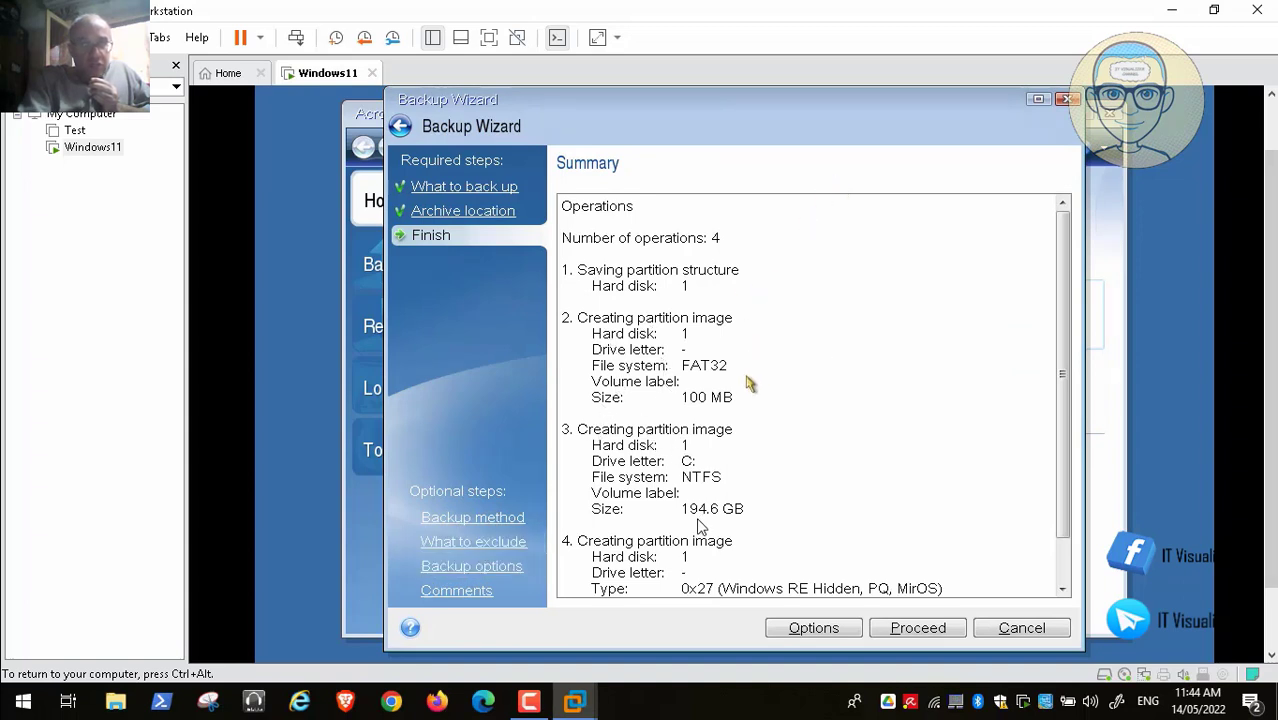
pyautogui.click(497, 519)
pyautogui.moveTo(55, 701)
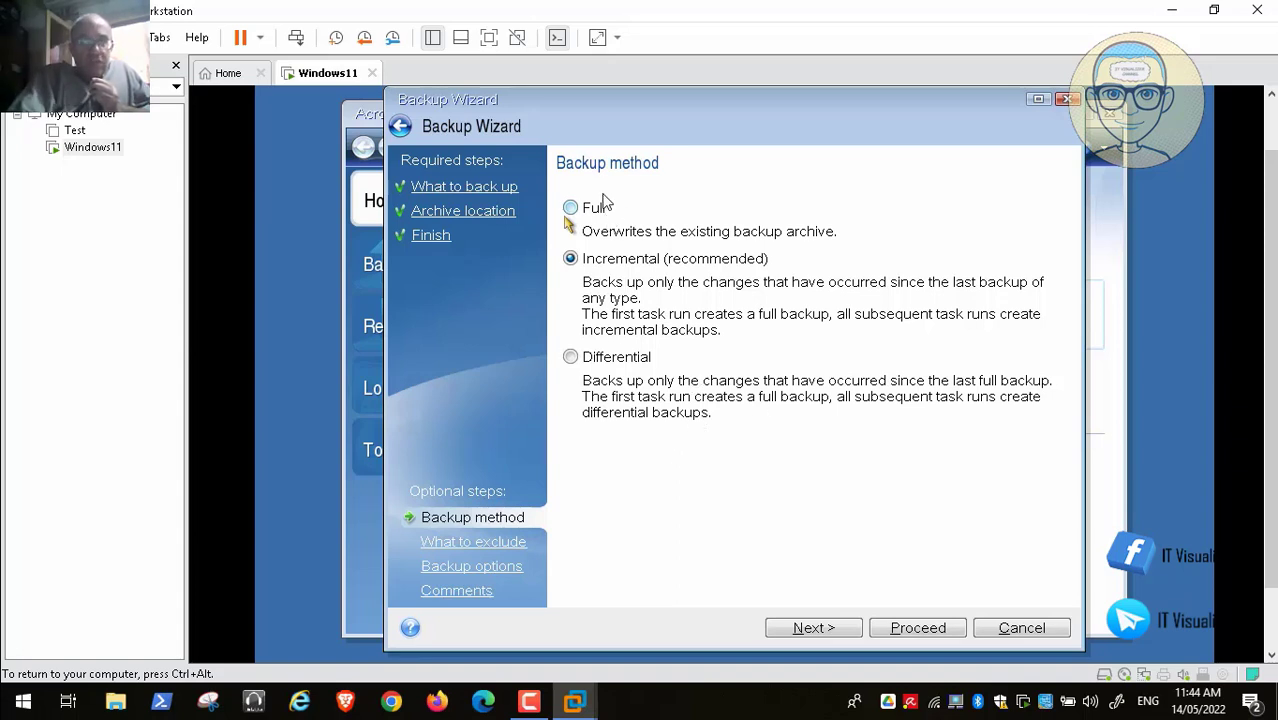
pyautogui.moveTo(152, 716)
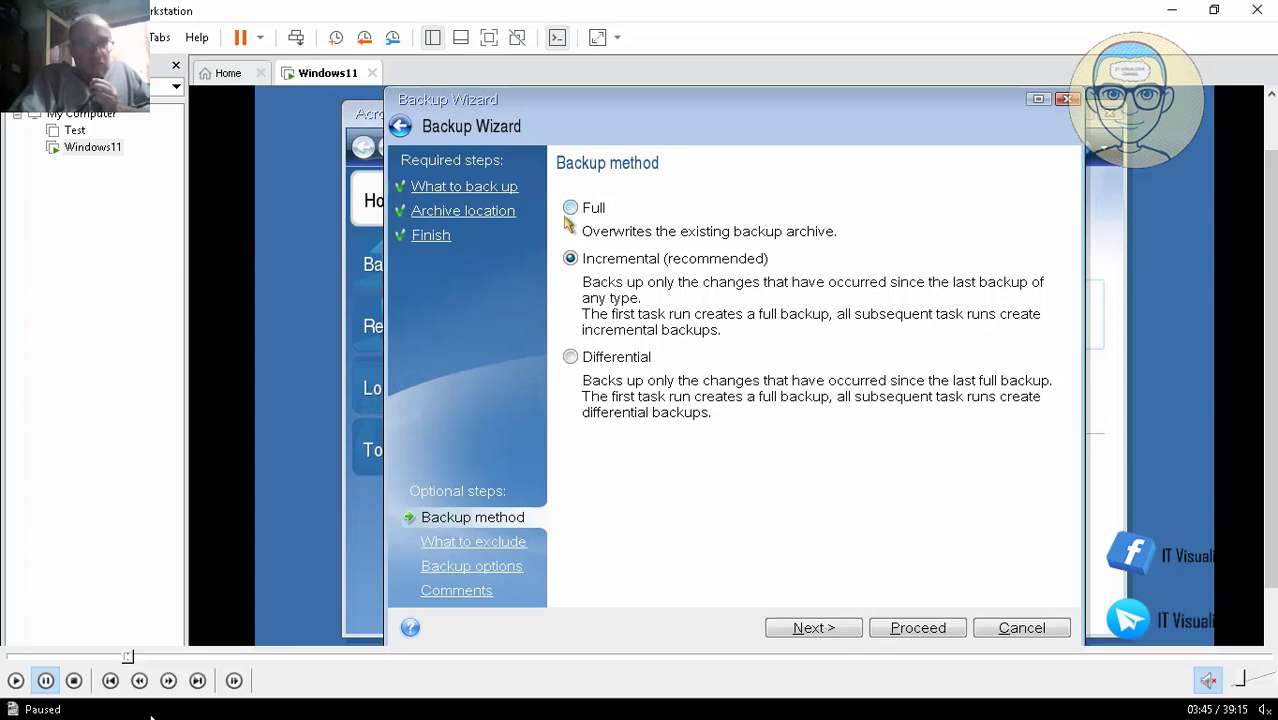
pyautogui.click(15, 680)
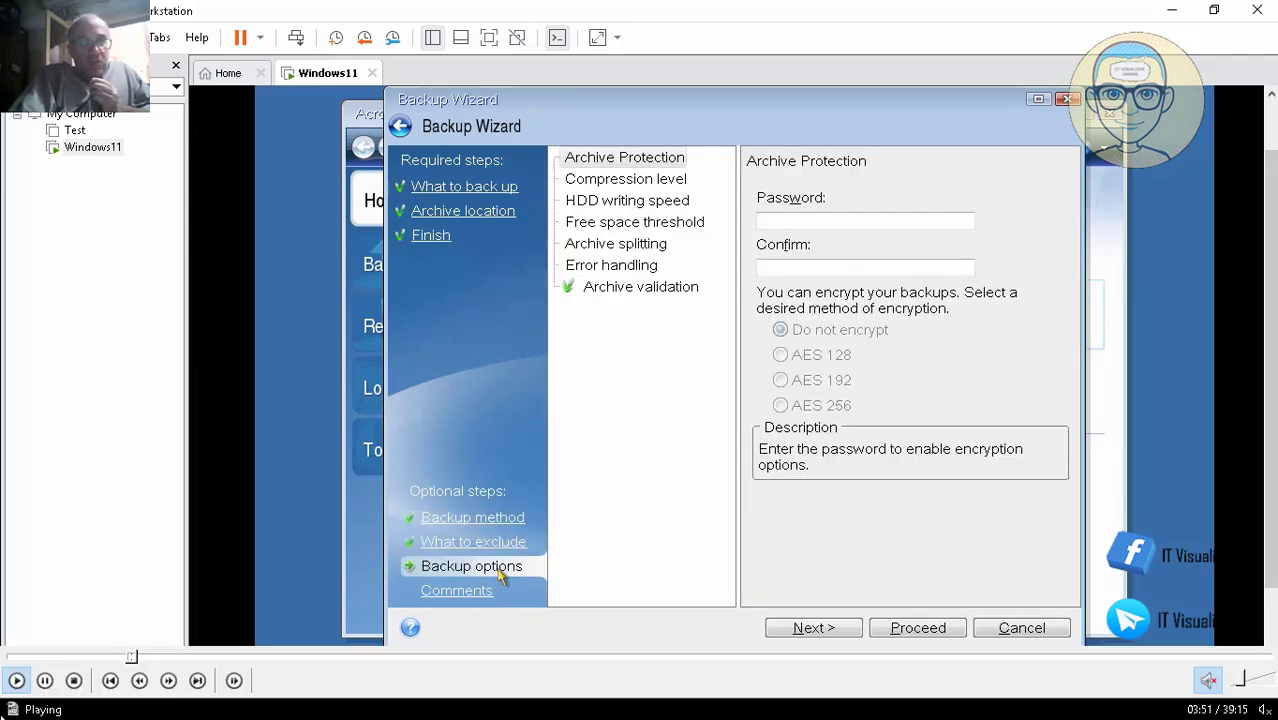
pyautogui.click(42, 688)
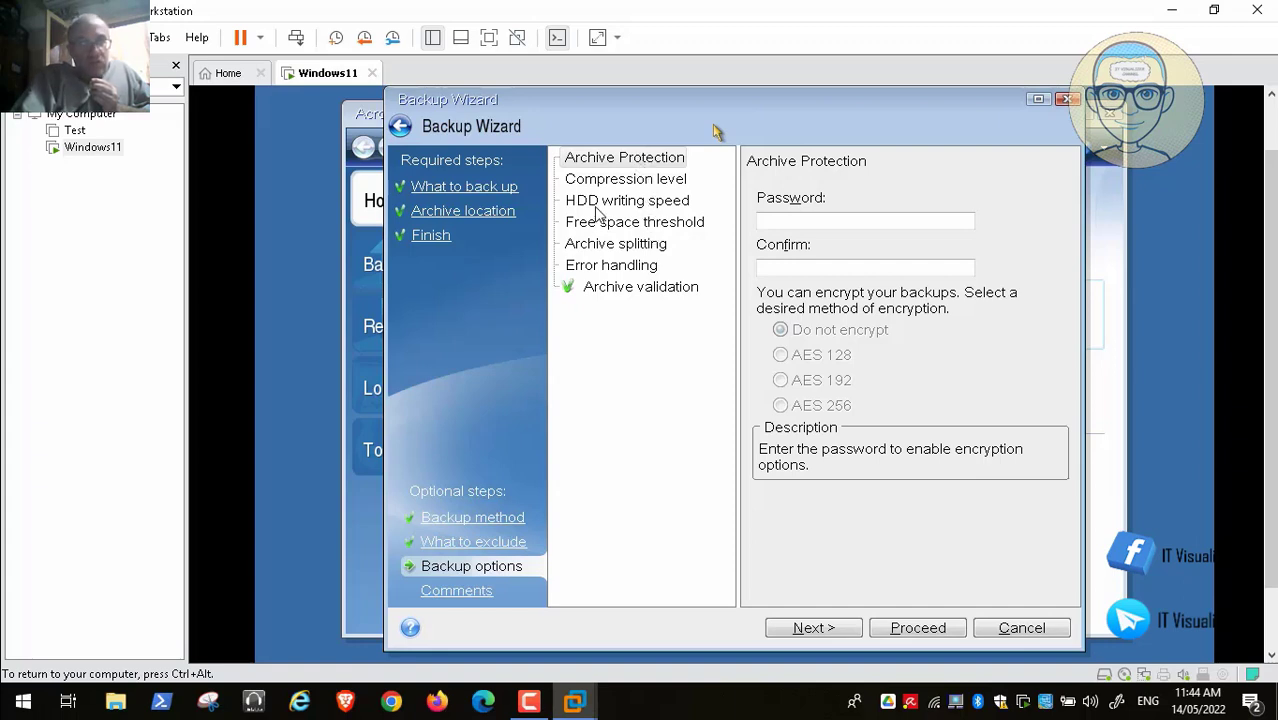
pyautogui.click(15, 681)
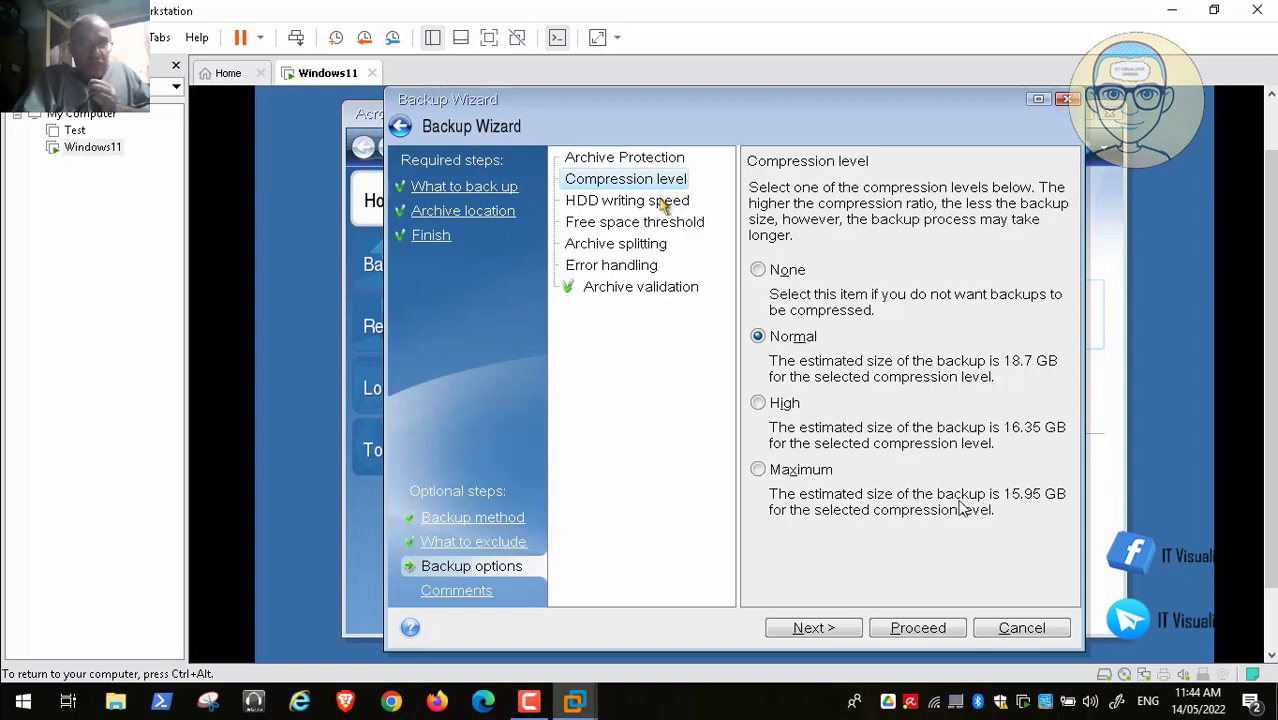
pyautogui.click(470, 593)
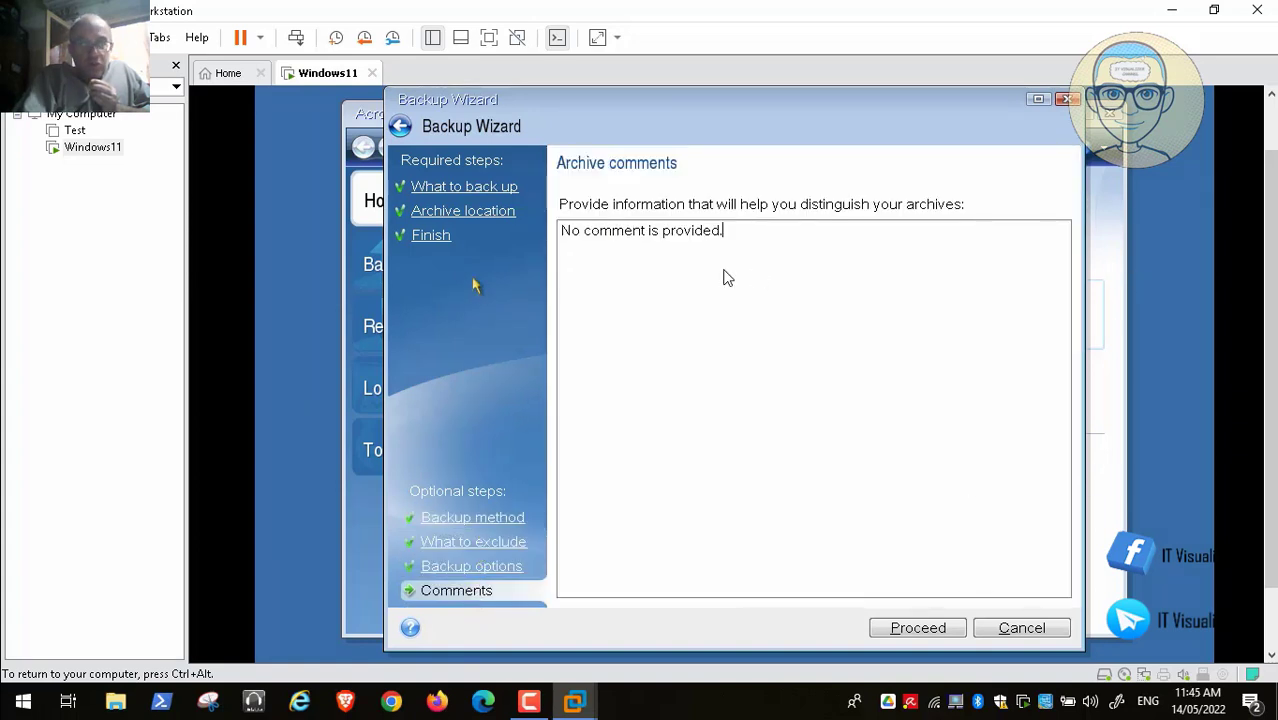
# Step: Review the operations summary, then start the backup with the computer set to restart when the operation is completed
pyautogui.click(447, 243)
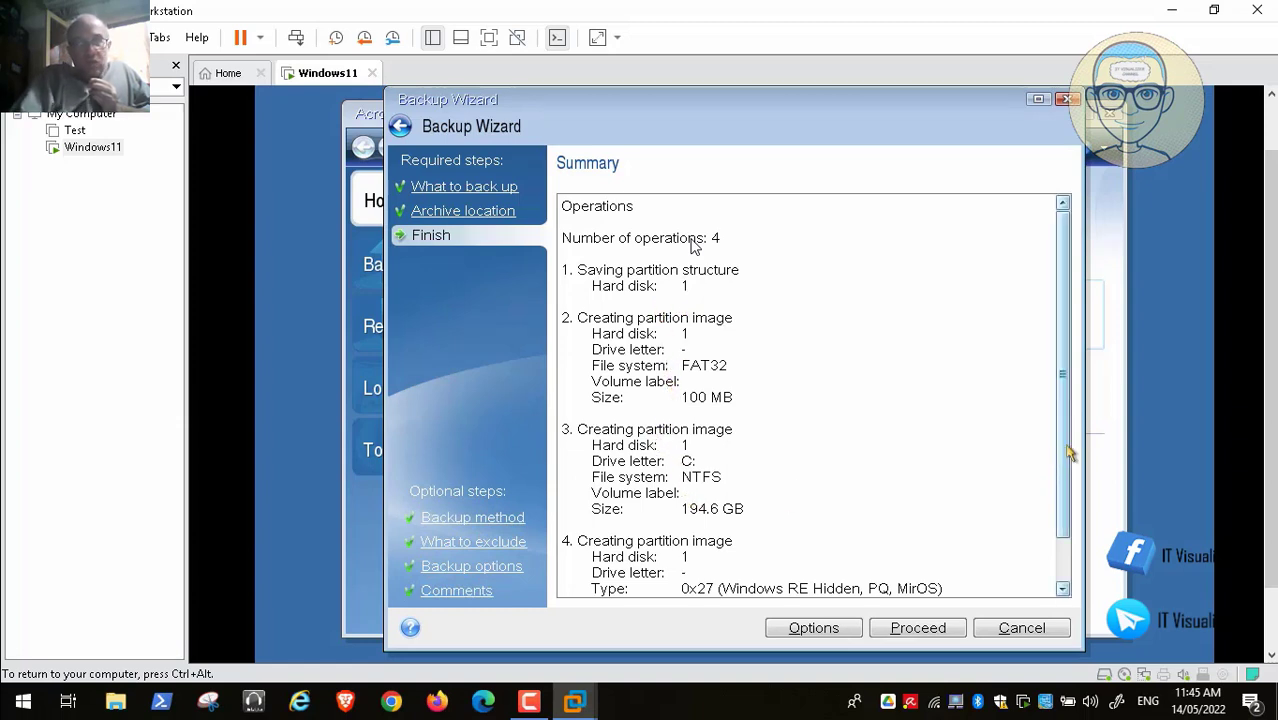
pyautogui.moveTo(1066, 452); pyautogui.dragTo(1066, 512)
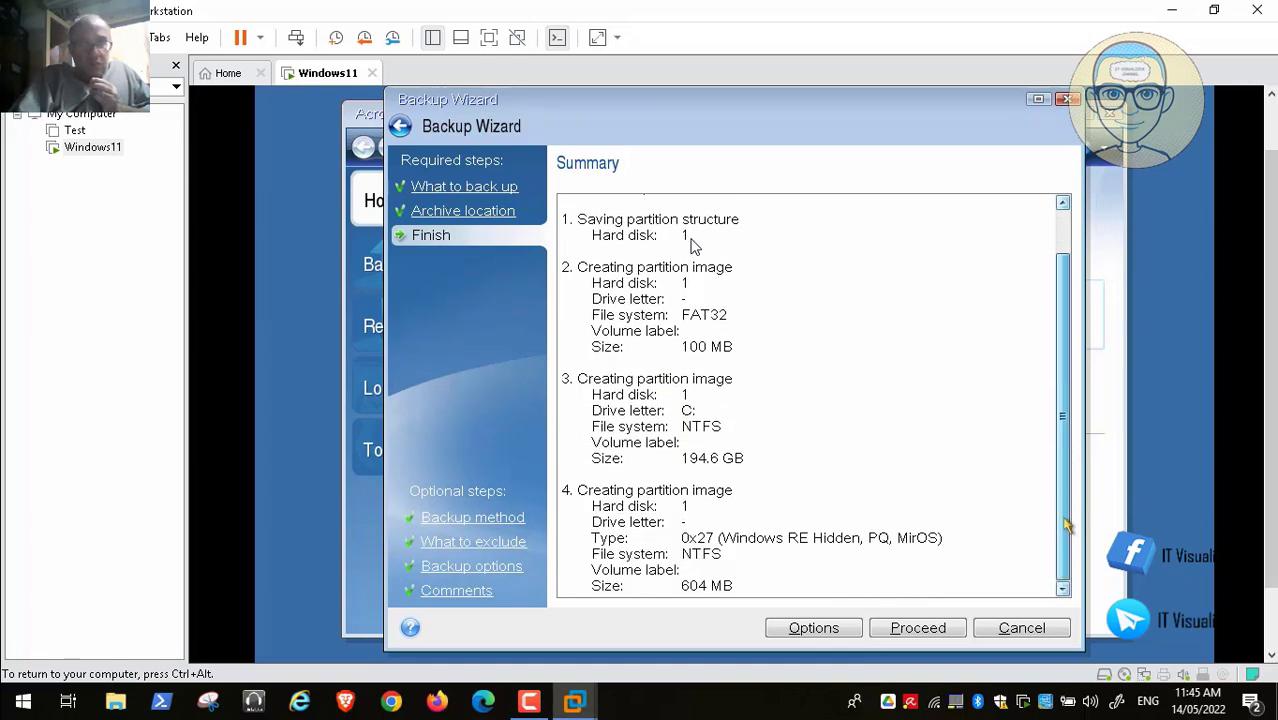
pyautogui.moveTo(1068, 525); pyautogui.dragTo(1060, 340)
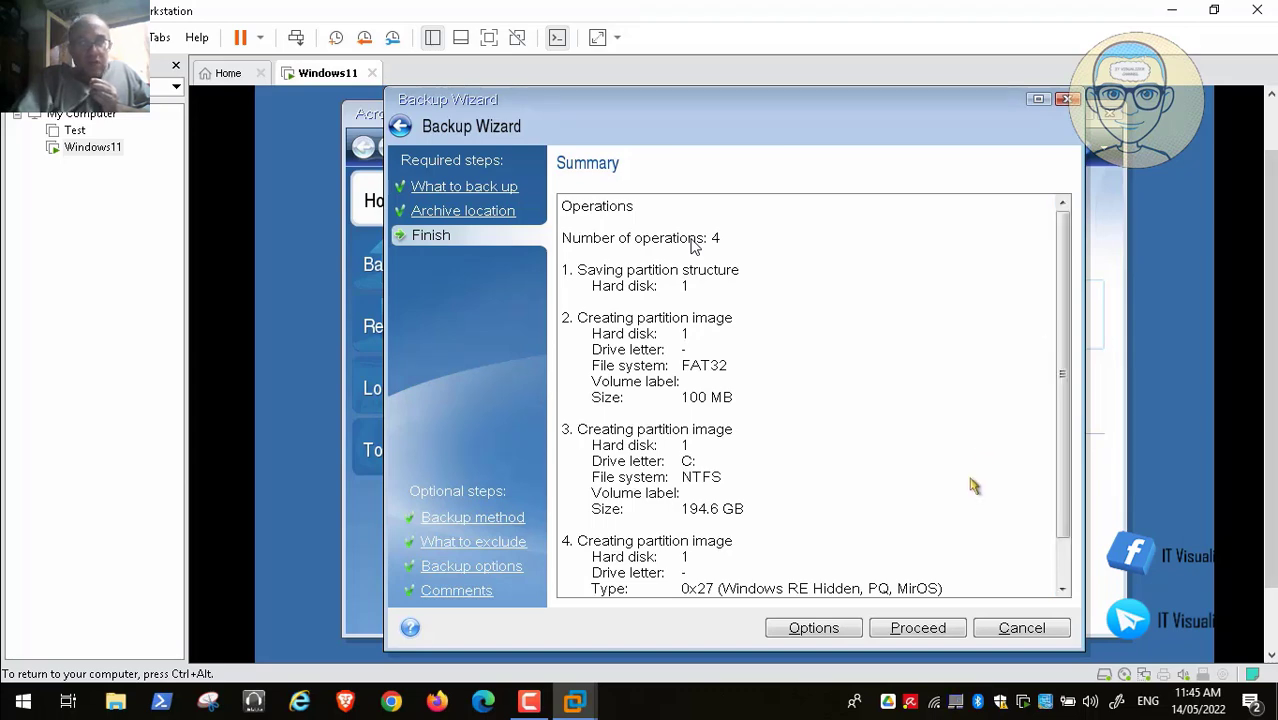
pyautogui.click(926, 629)
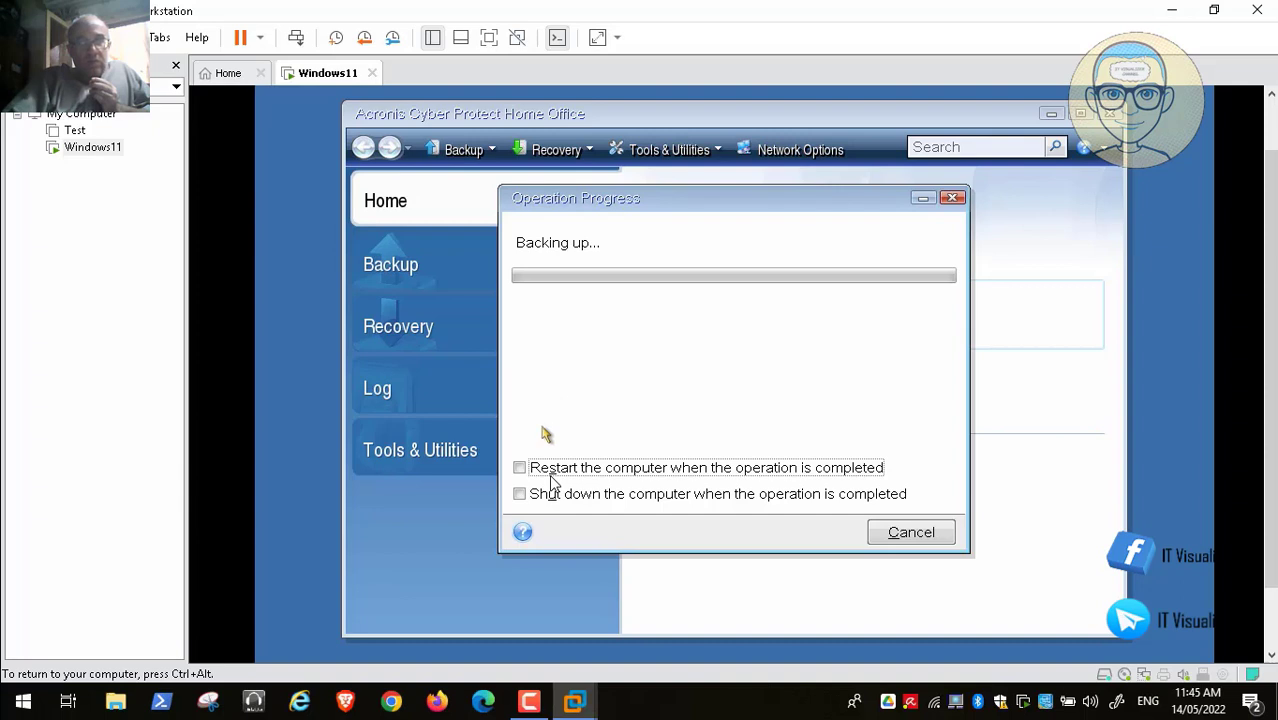
pyautogui.hotkey('ctrl', 'alt')
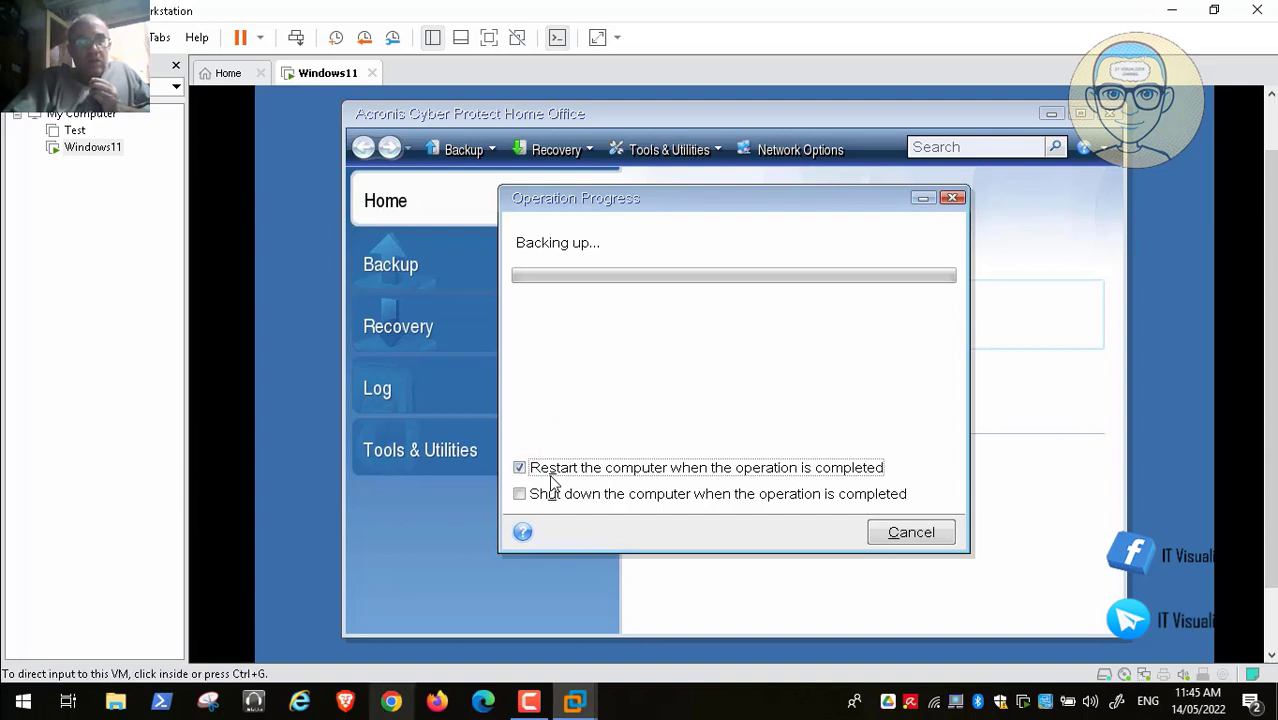
pyautogui.click(535, 707)
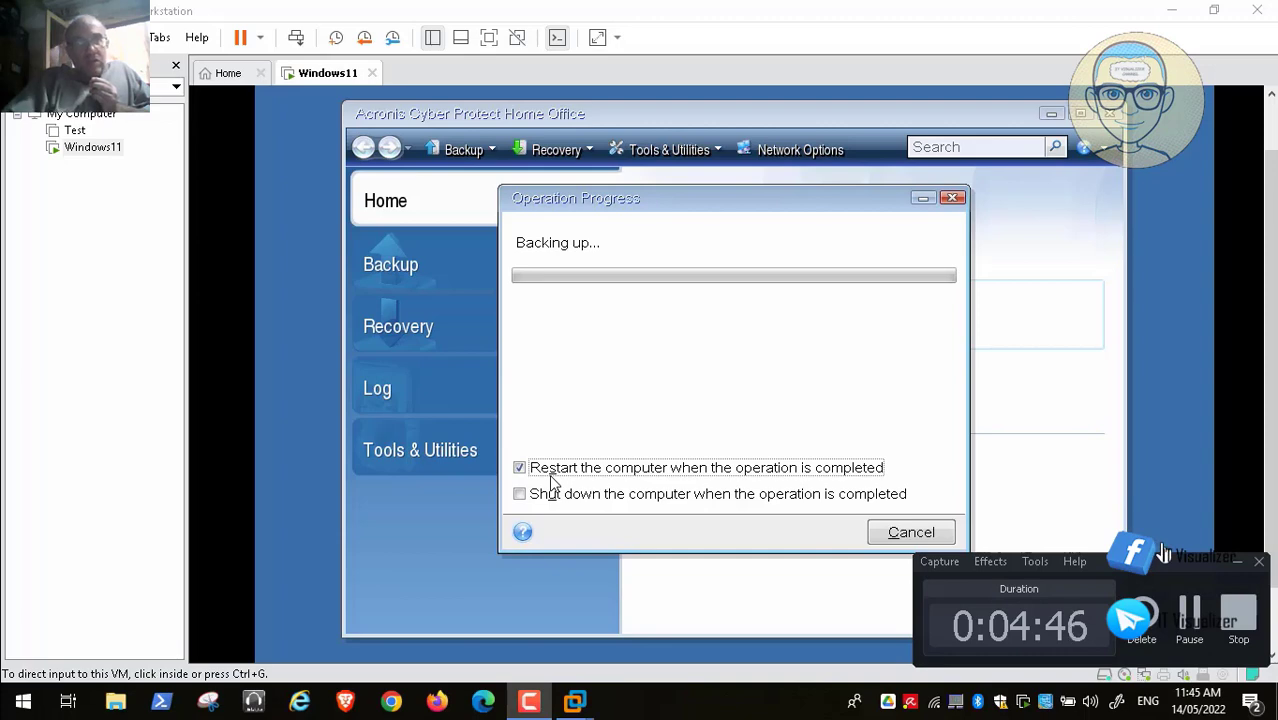
pyautogui.click(1189, 615)
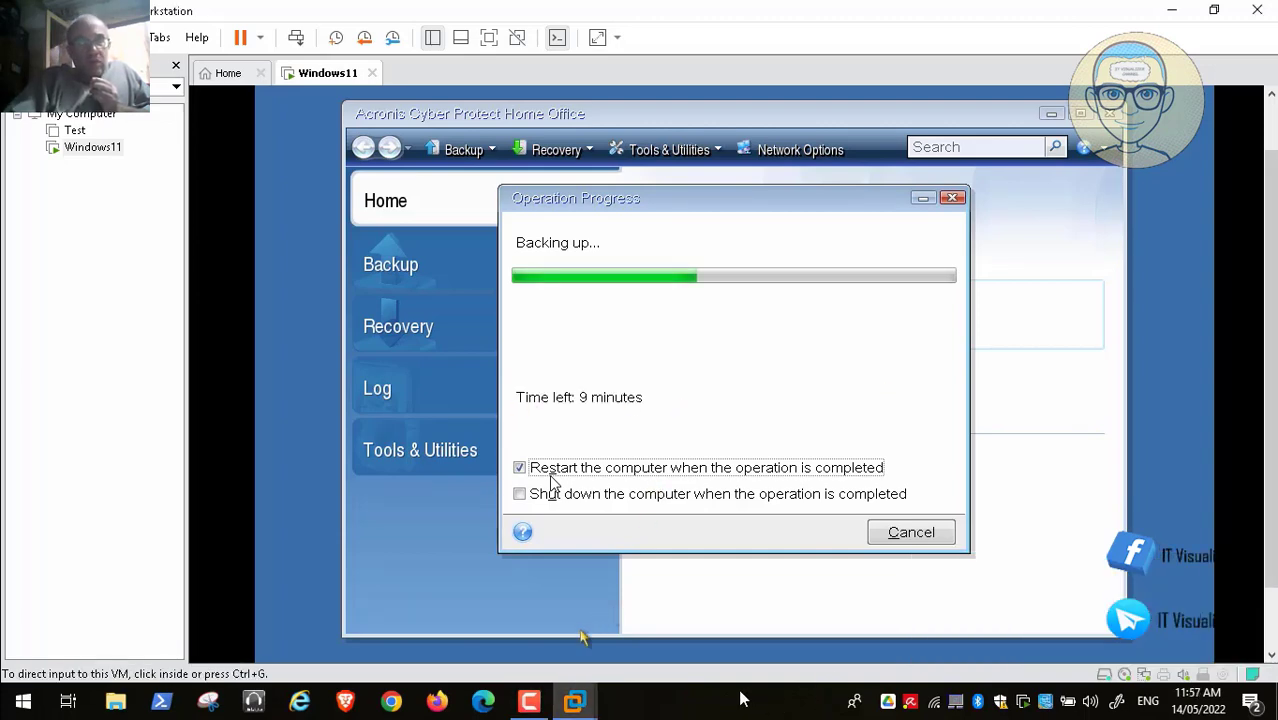
pyautogui.click(529, 701)
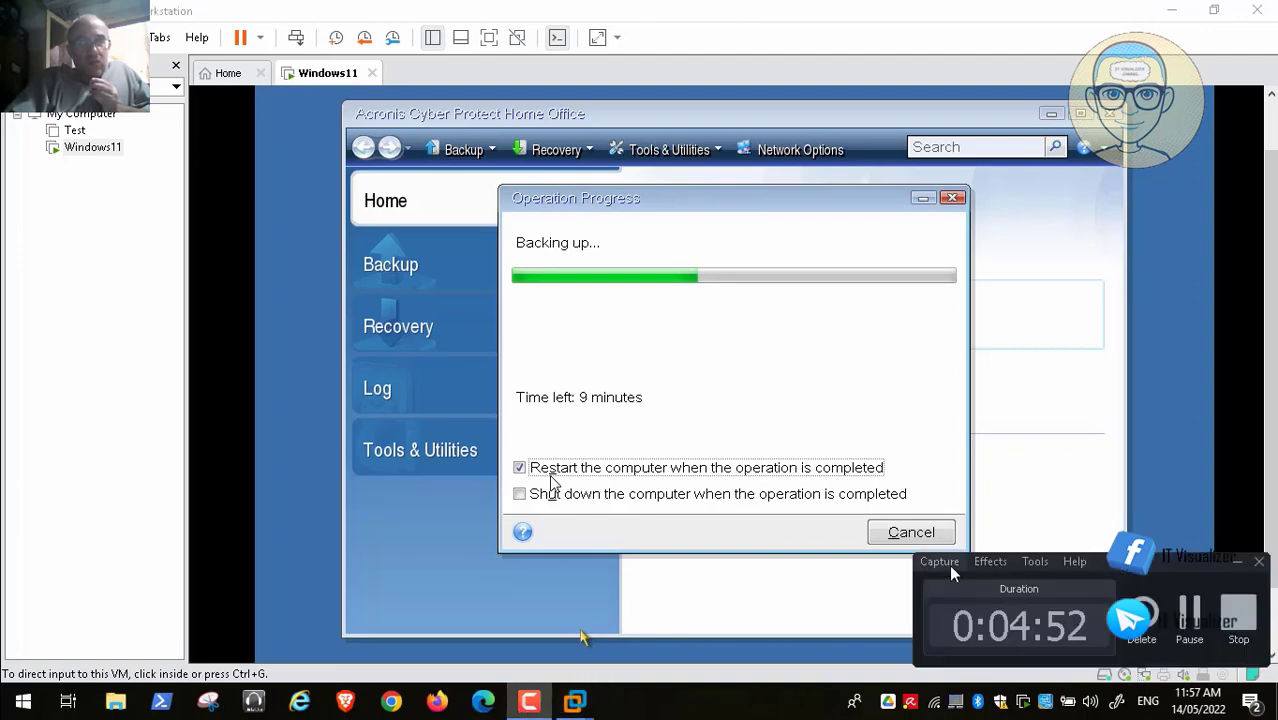
pyautogui.click(1189, 615)
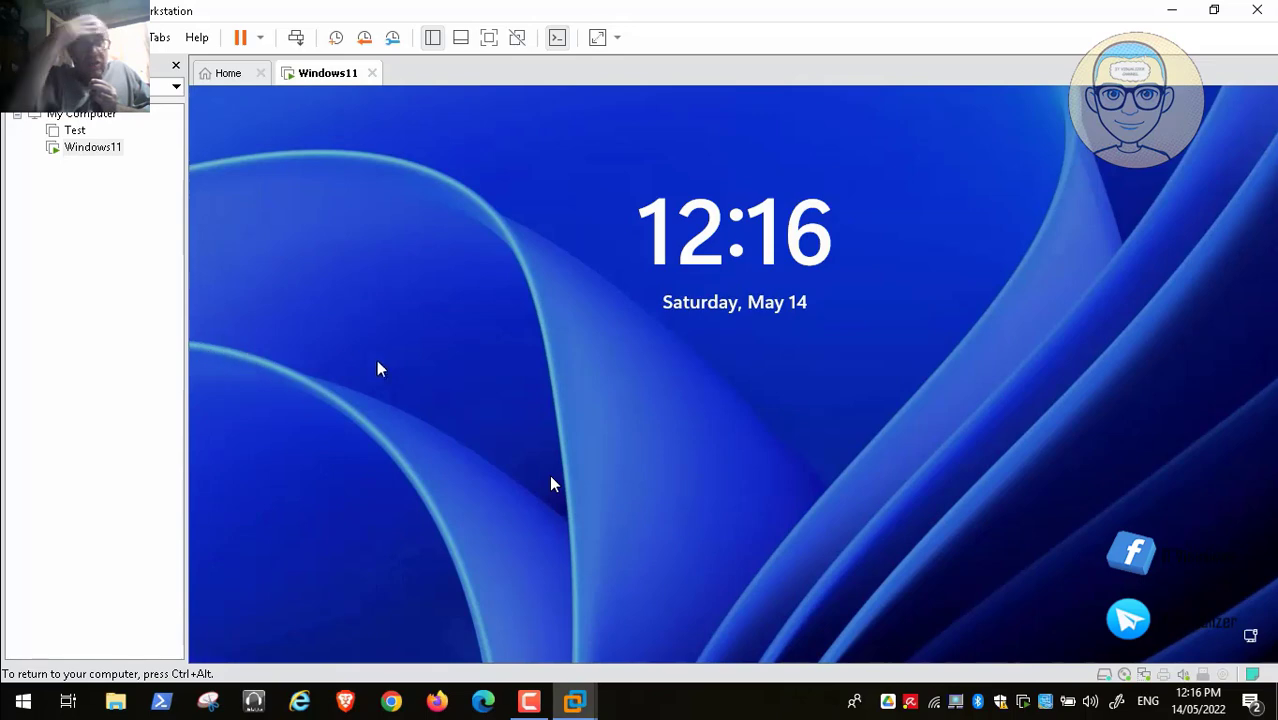
# Step: Dismiss the Windows 11 lock screen and sign in by entering the account password
pyautogui.click(545, 288)
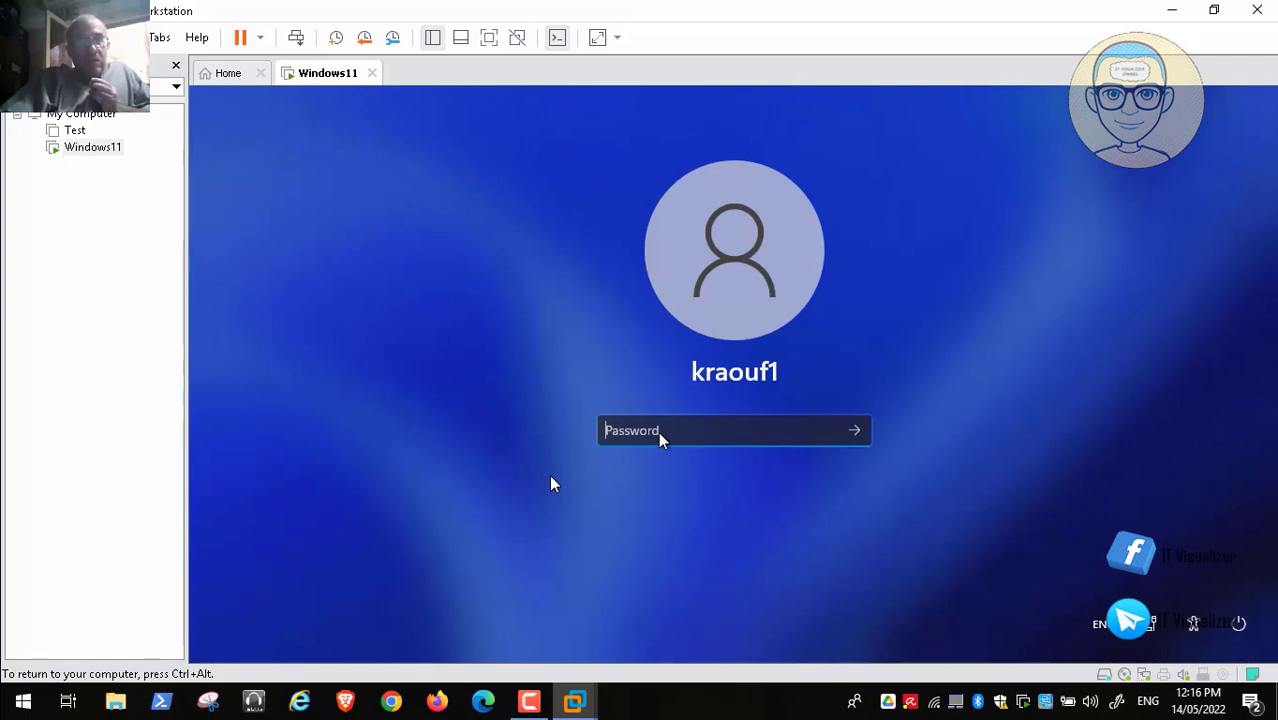
pyautogui.write('******')
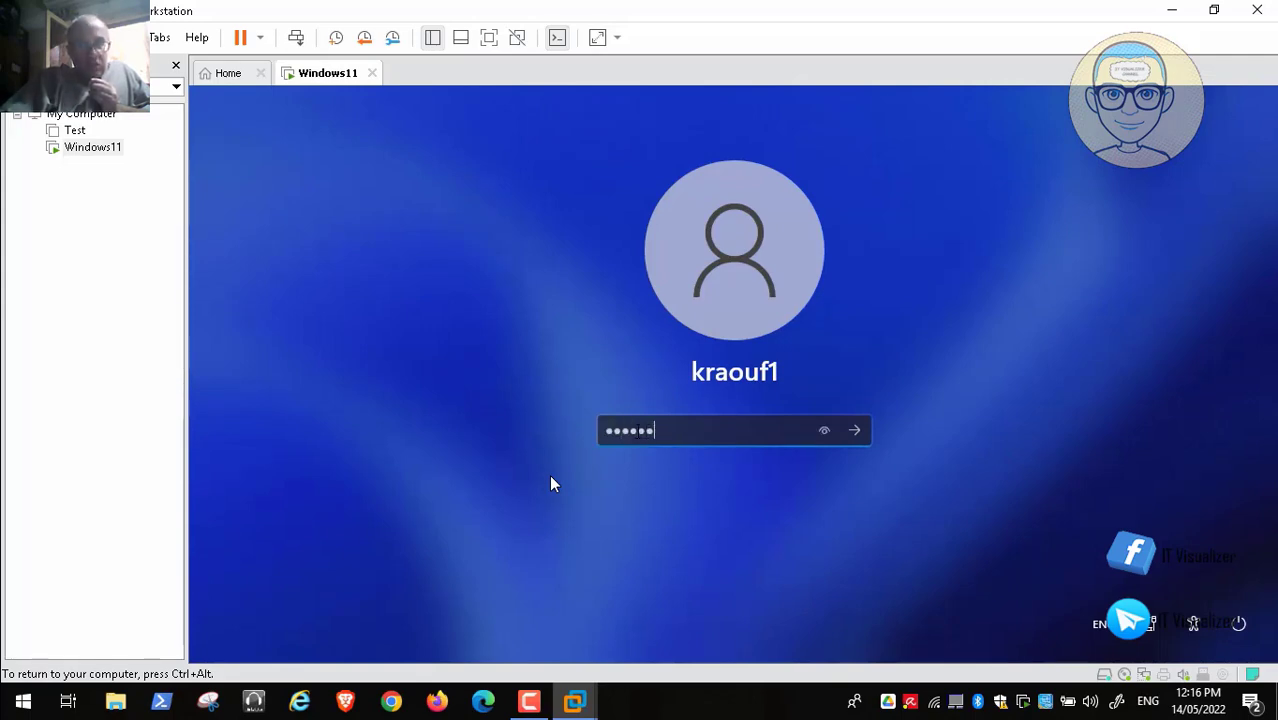
pyautogui.write('****')
pyautogui.press('Return')
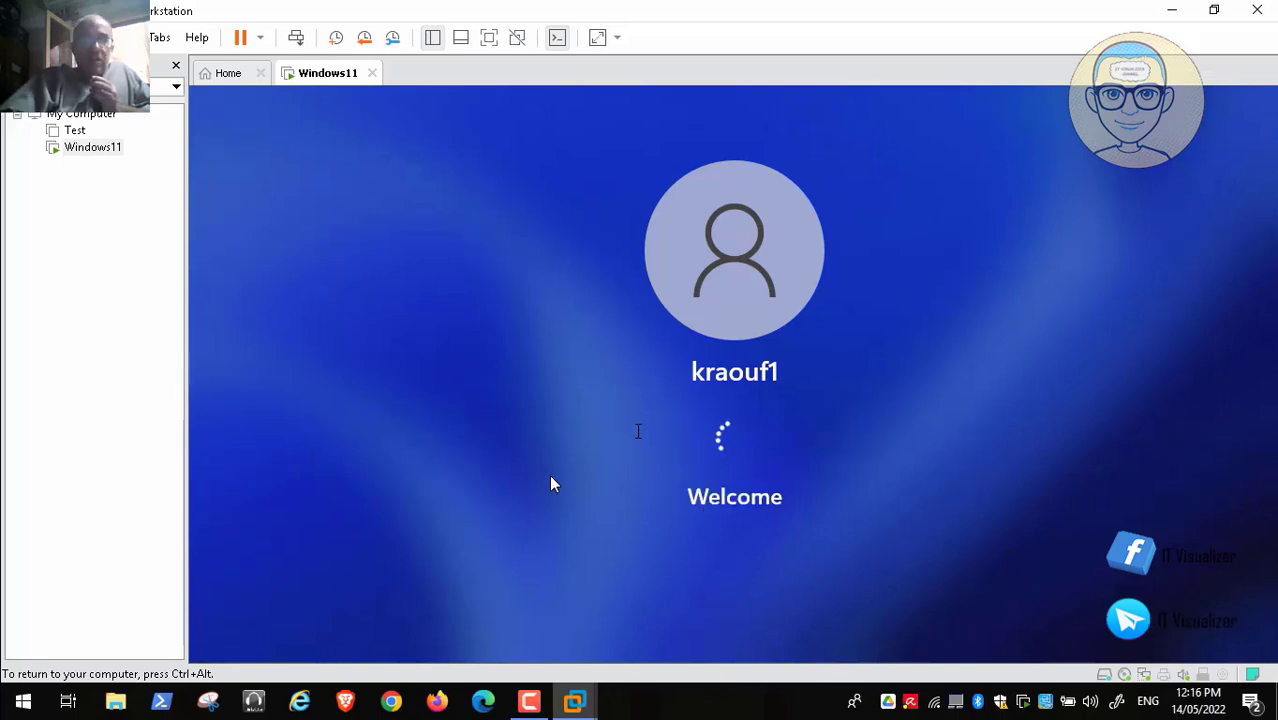
pyautogui.hotkey('ctrl', 'alt')
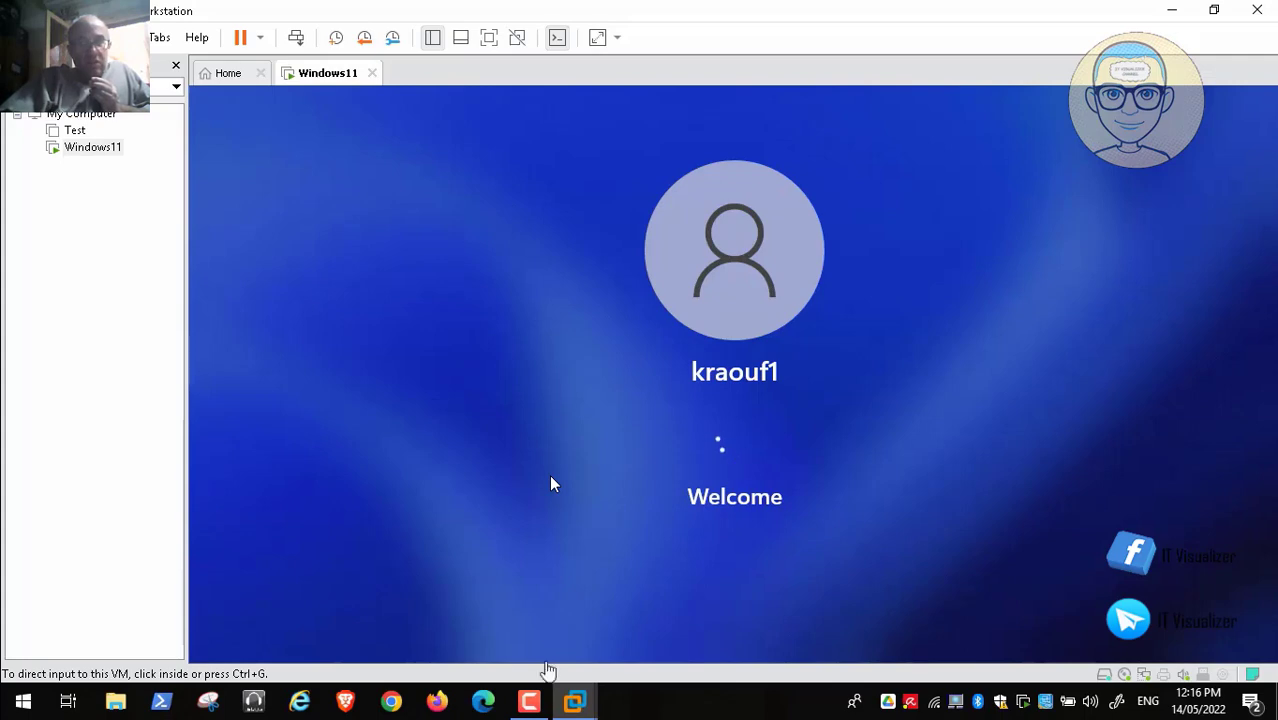
pyautogui.click(529, 701)
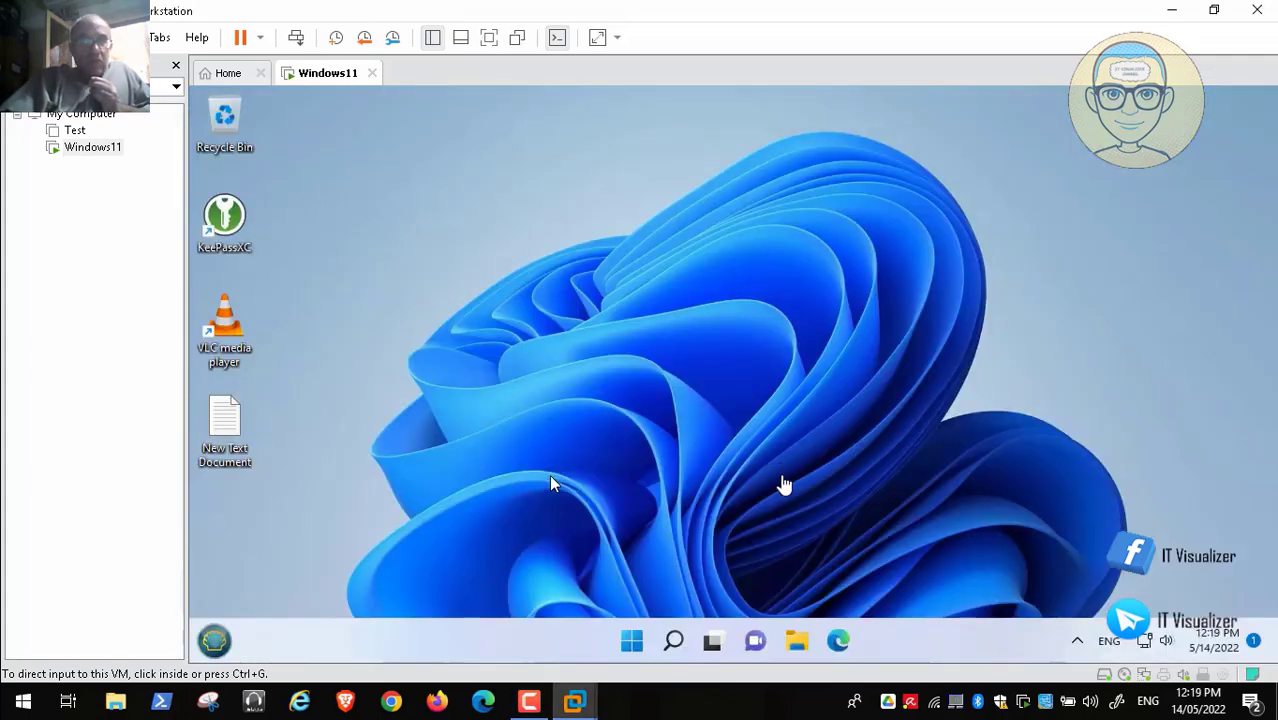
# Step: Open the Windows11Custom folder on Local Disk (D:) in File Explorer and copy the windows11backup.tibx file
pyautogui.click(785, 487)
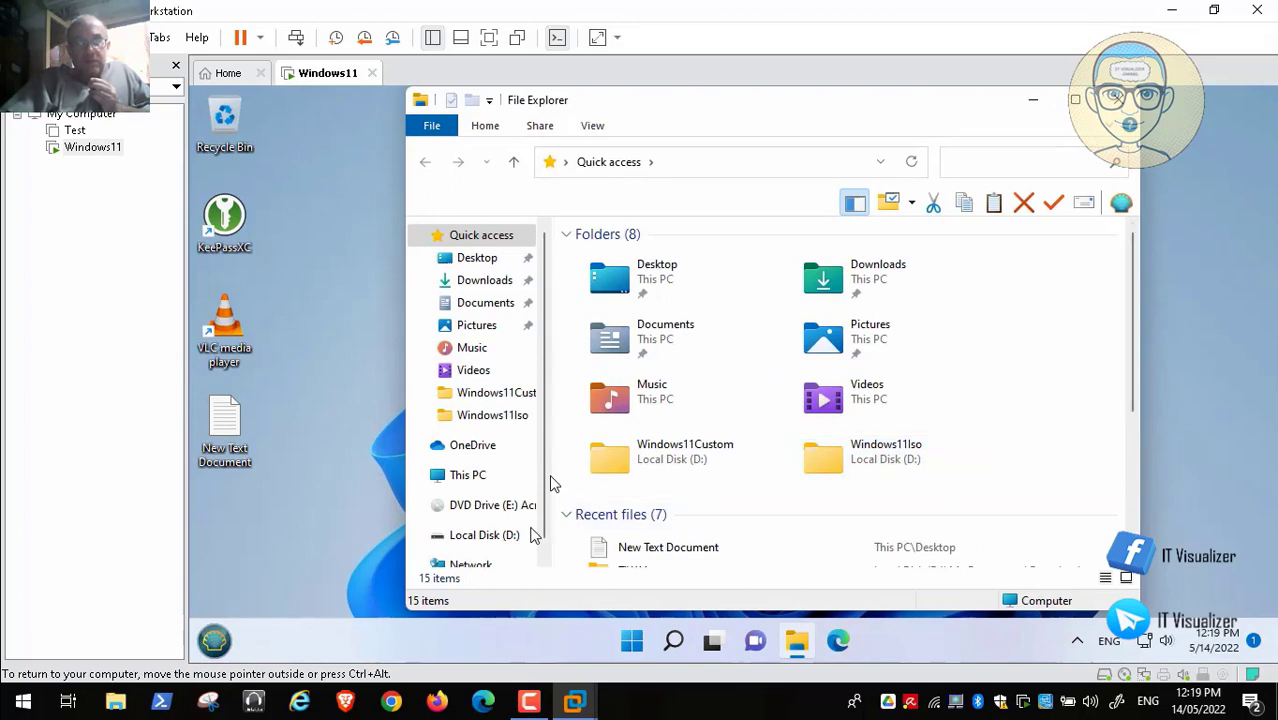
pyautogui.click(501, 537)
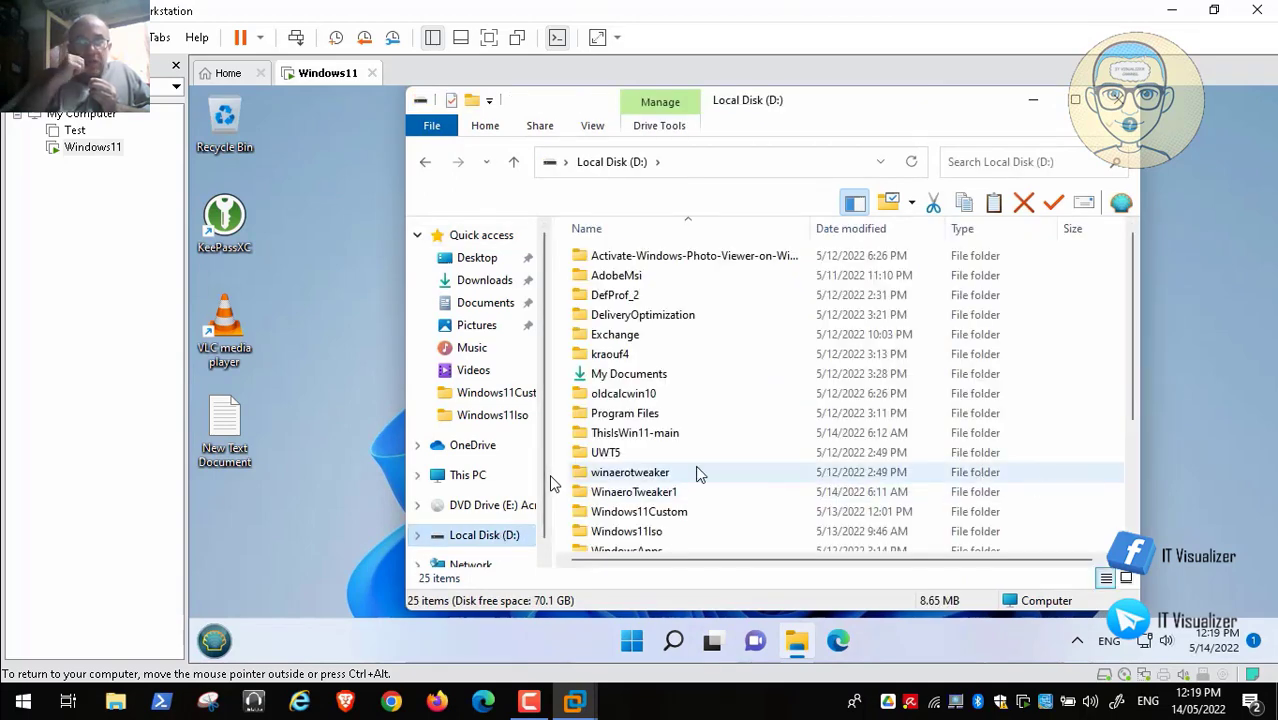
pyautogui.doubleClick(655, 513)
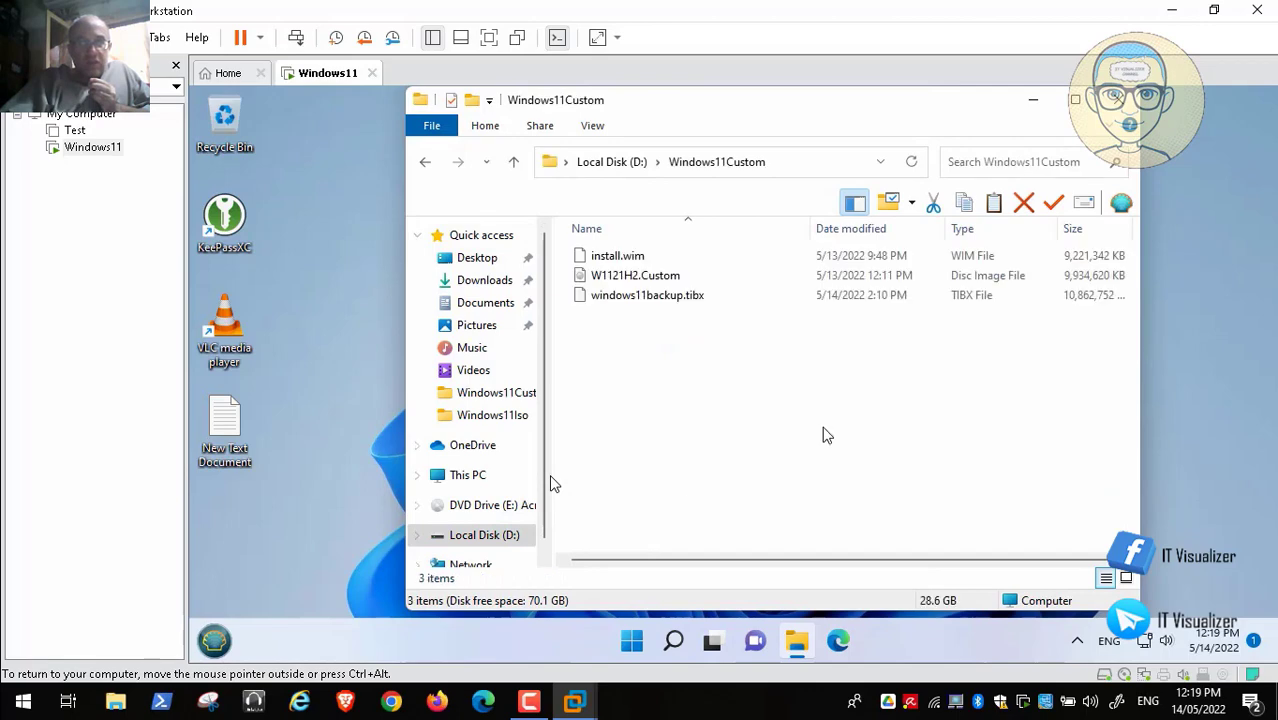
pyautogui.click(657, 303)
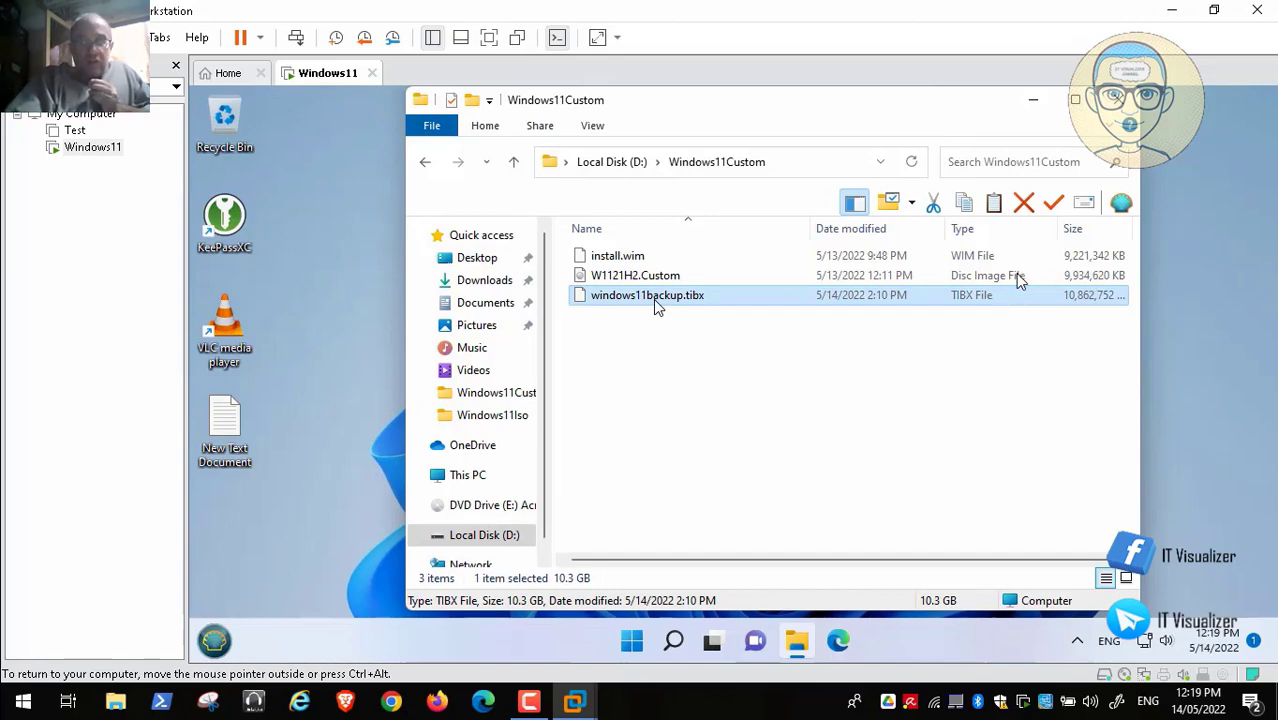
pyautogui.rightClick(655, 302)
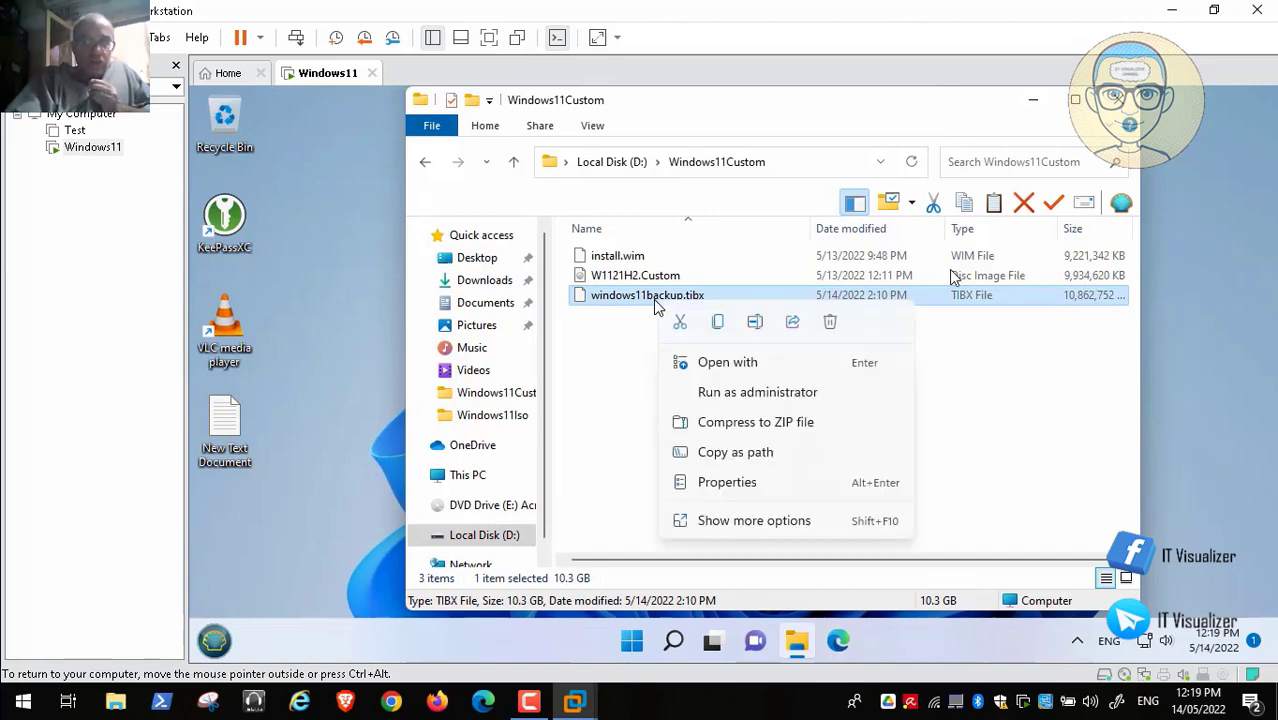
pyautogui.click(718, 325)
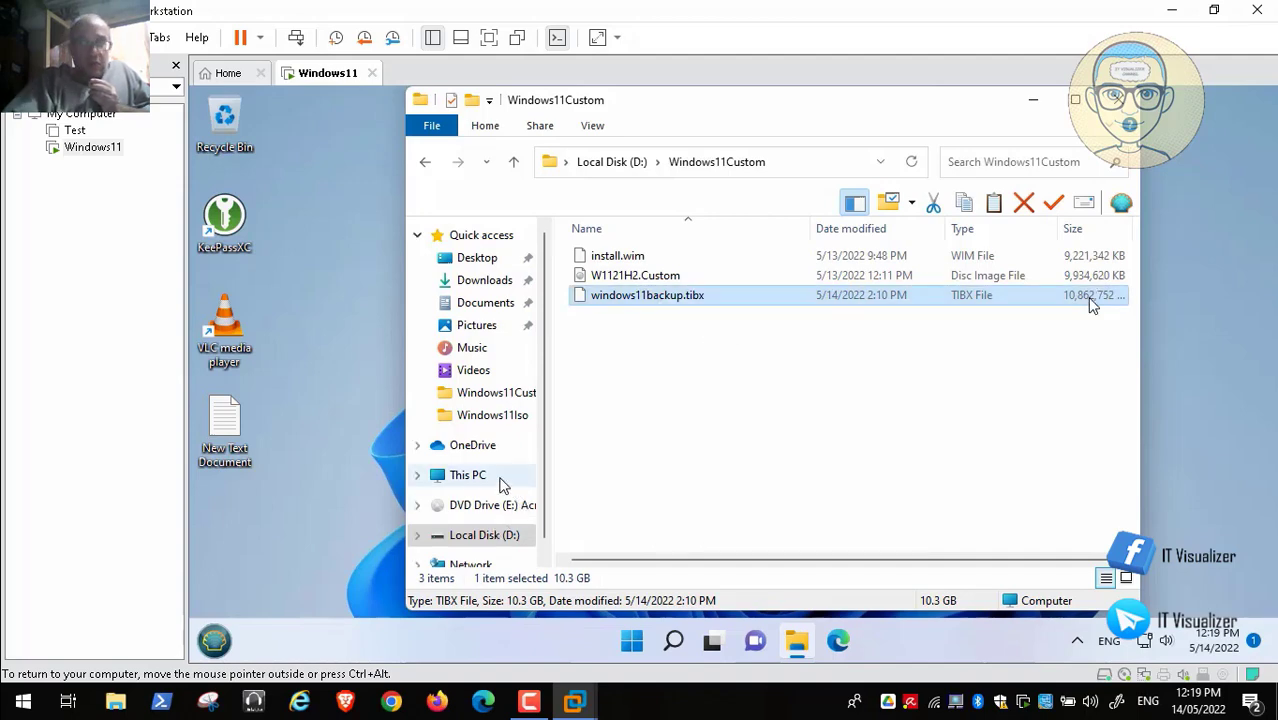
# Step: Open the Important CD Images folder on the Shared Folders (Z:) network drive
pyautogui.click(466, 478)
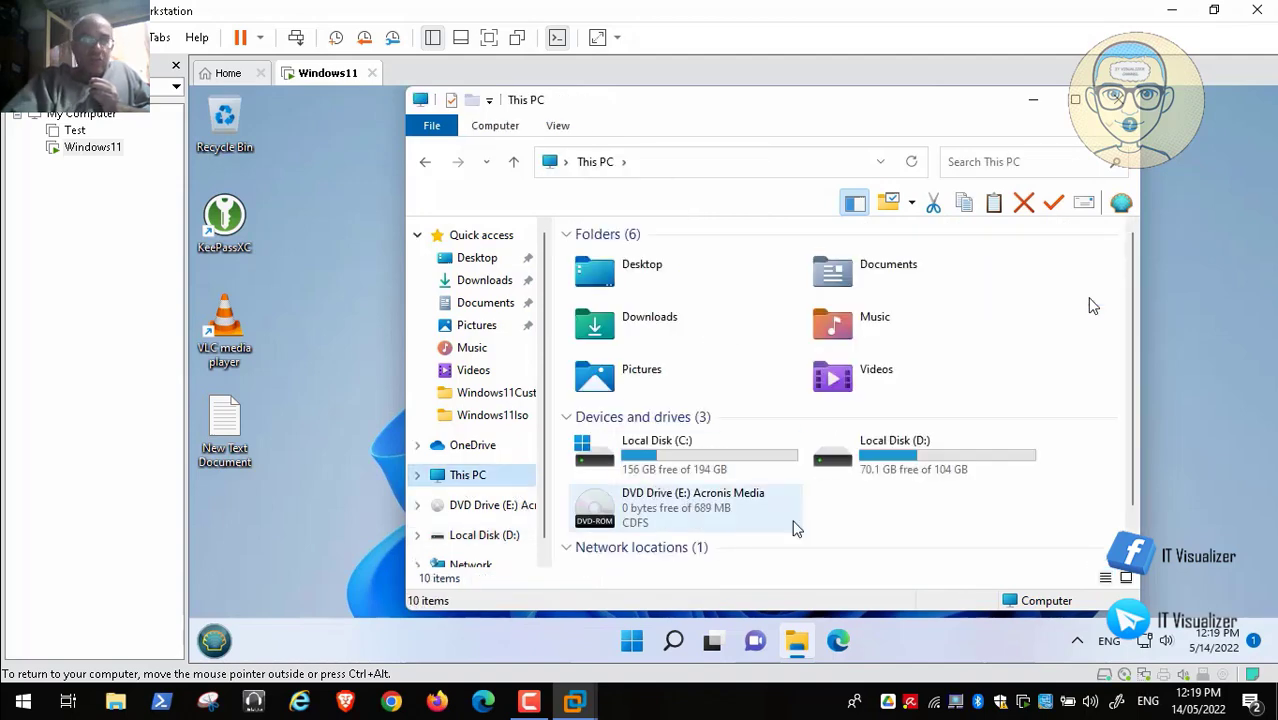
pyautogui.scroll(-1, 850, 450)
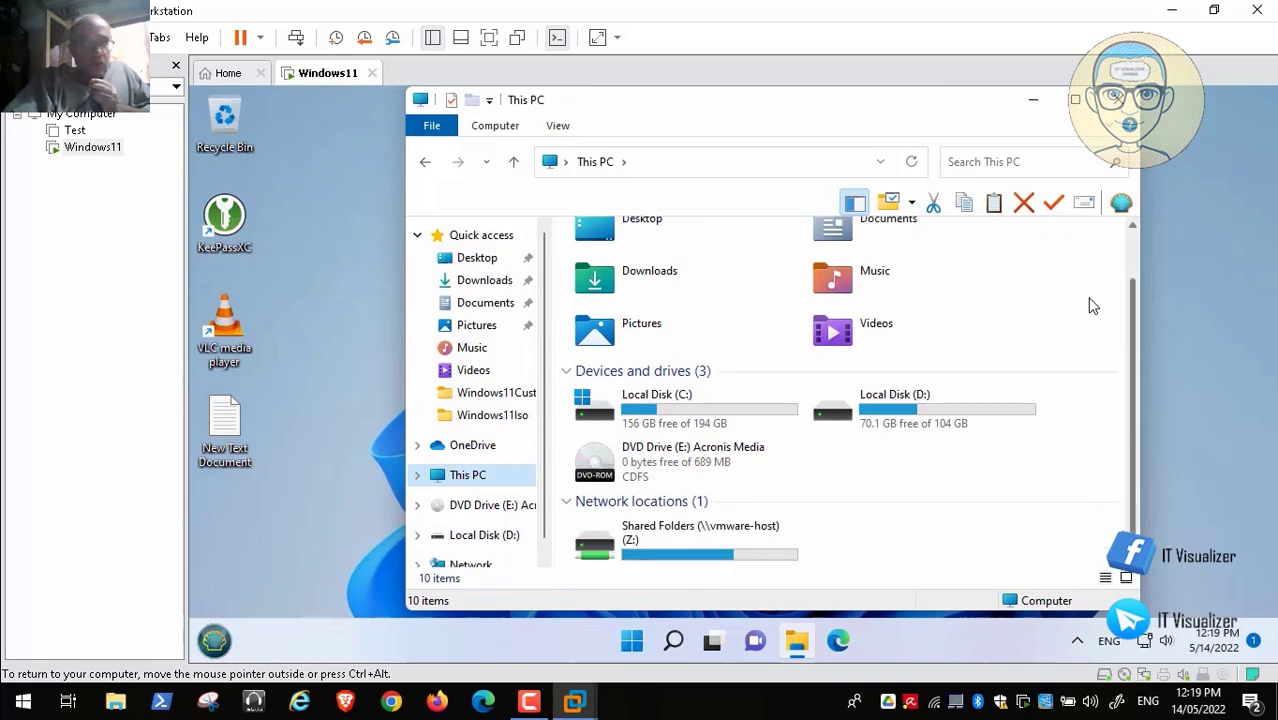
pyautogui.doubleClick(660, 553)
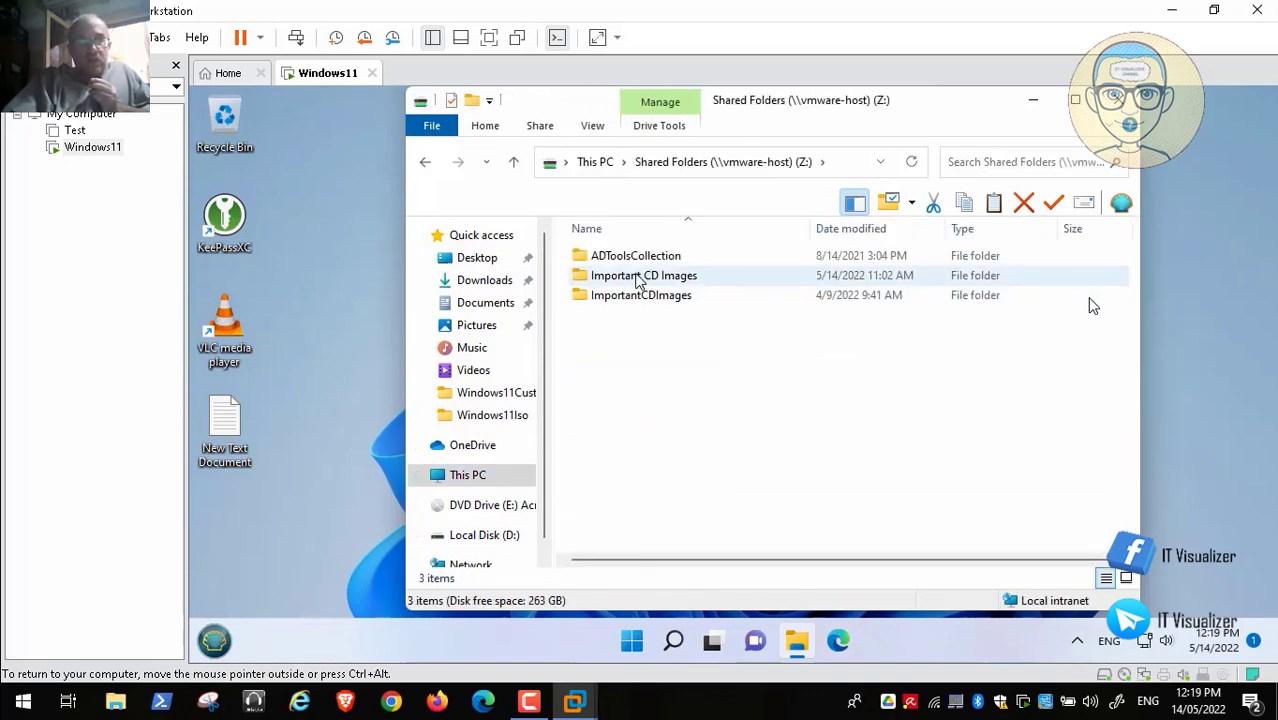
pyautogui.doubleClick(638, 279)
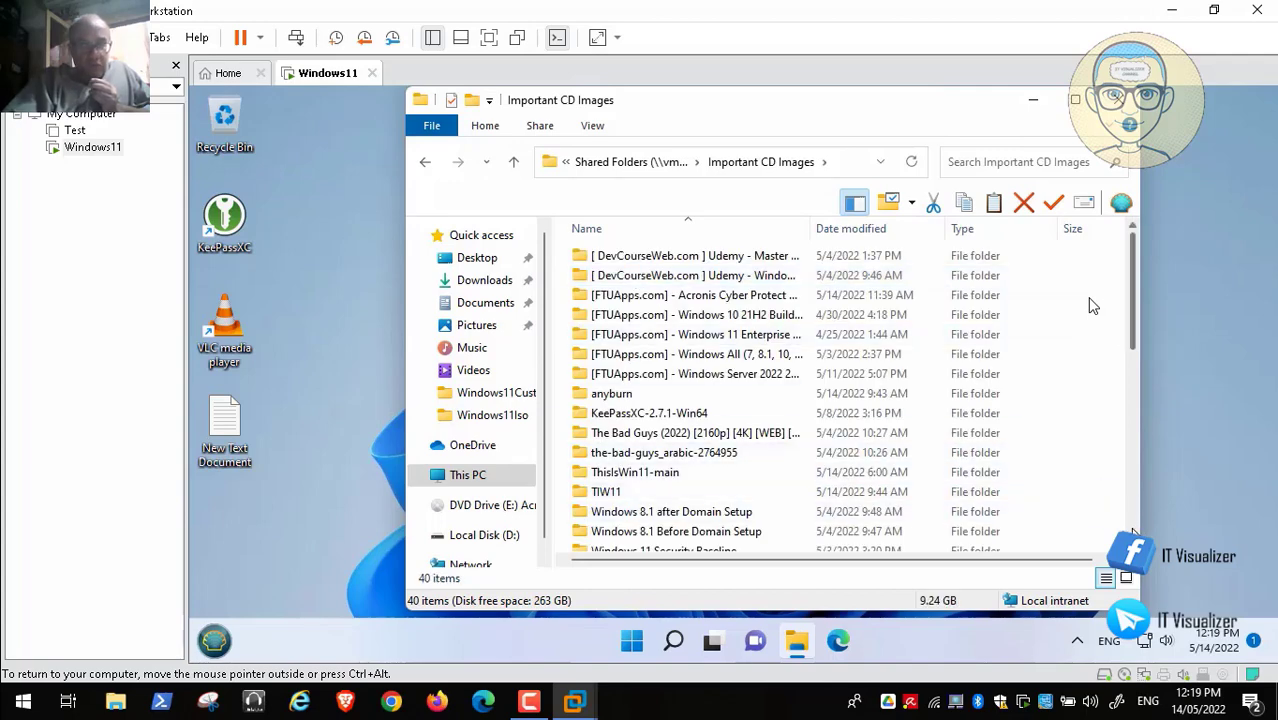
# Step: Open the Windows11Custom folder inside Important CD Images and paste the copied windows11backup.tibx file there
pyautogui.scroll(-8, 1091, 305)
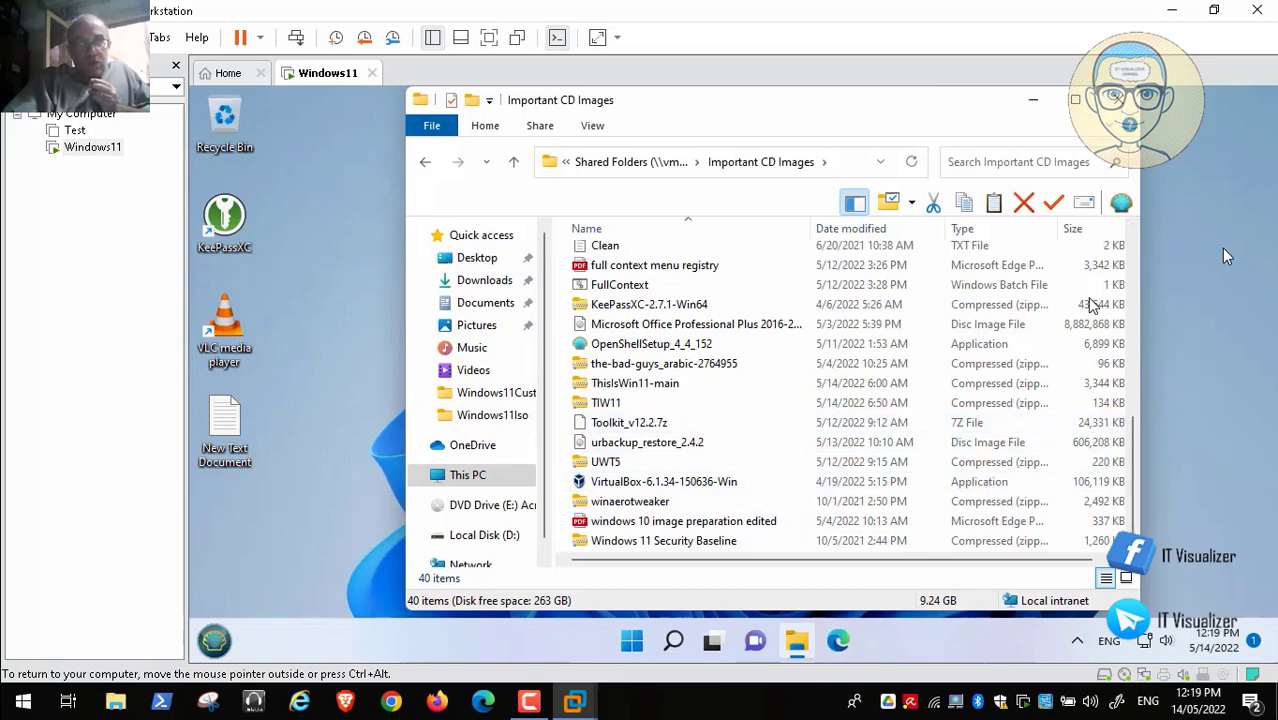
pyautogui.scroll(5, 1091, 305)
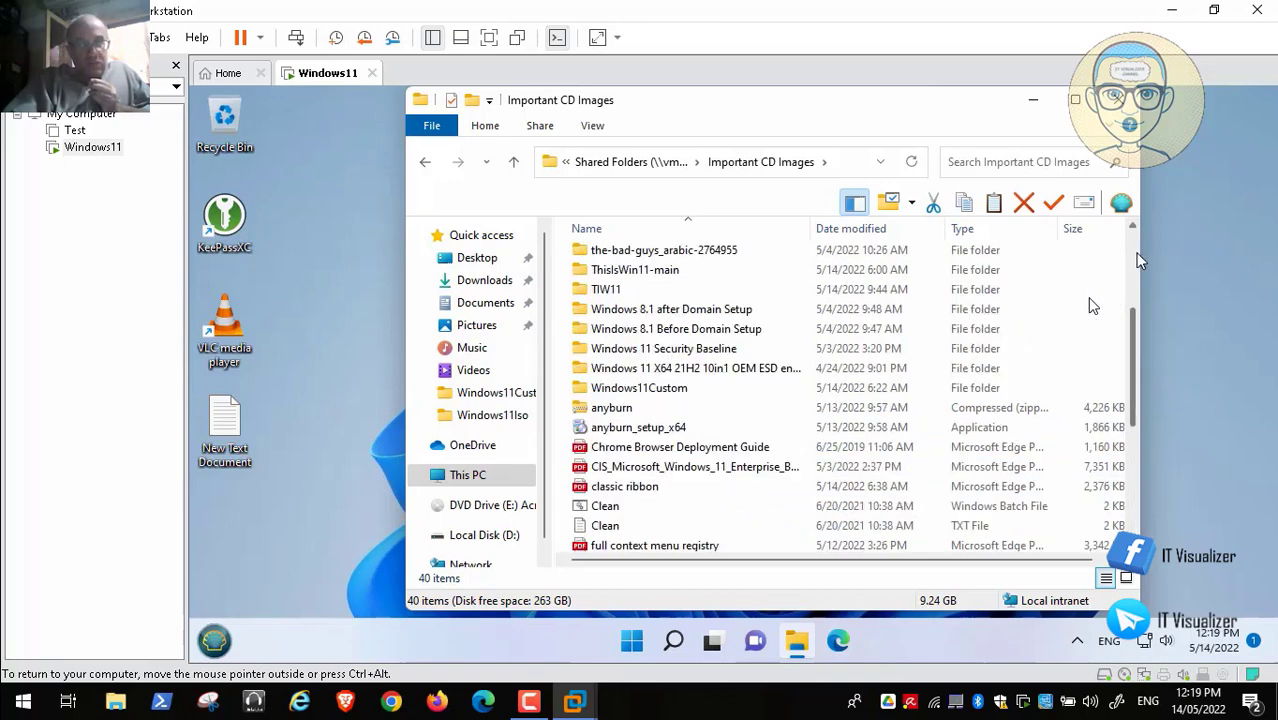
pyautogui.doubleClick(672, 392)
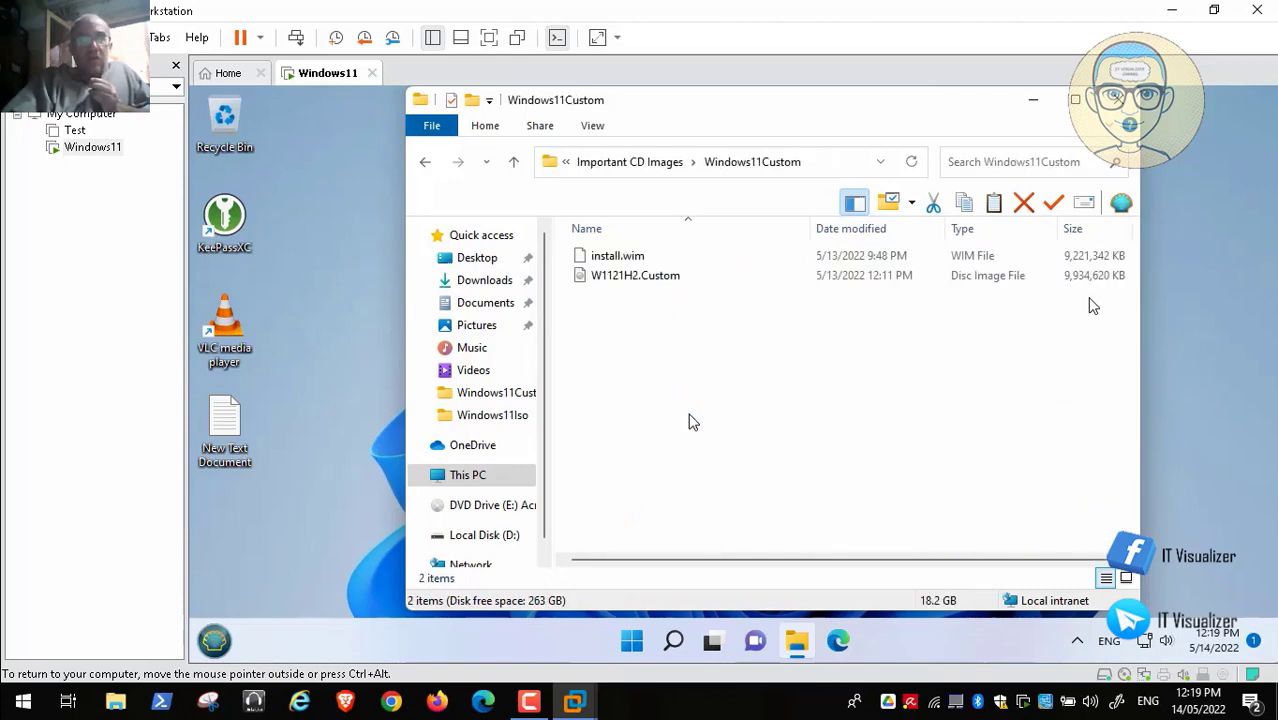
pyautogui.rightClick(688, 420)
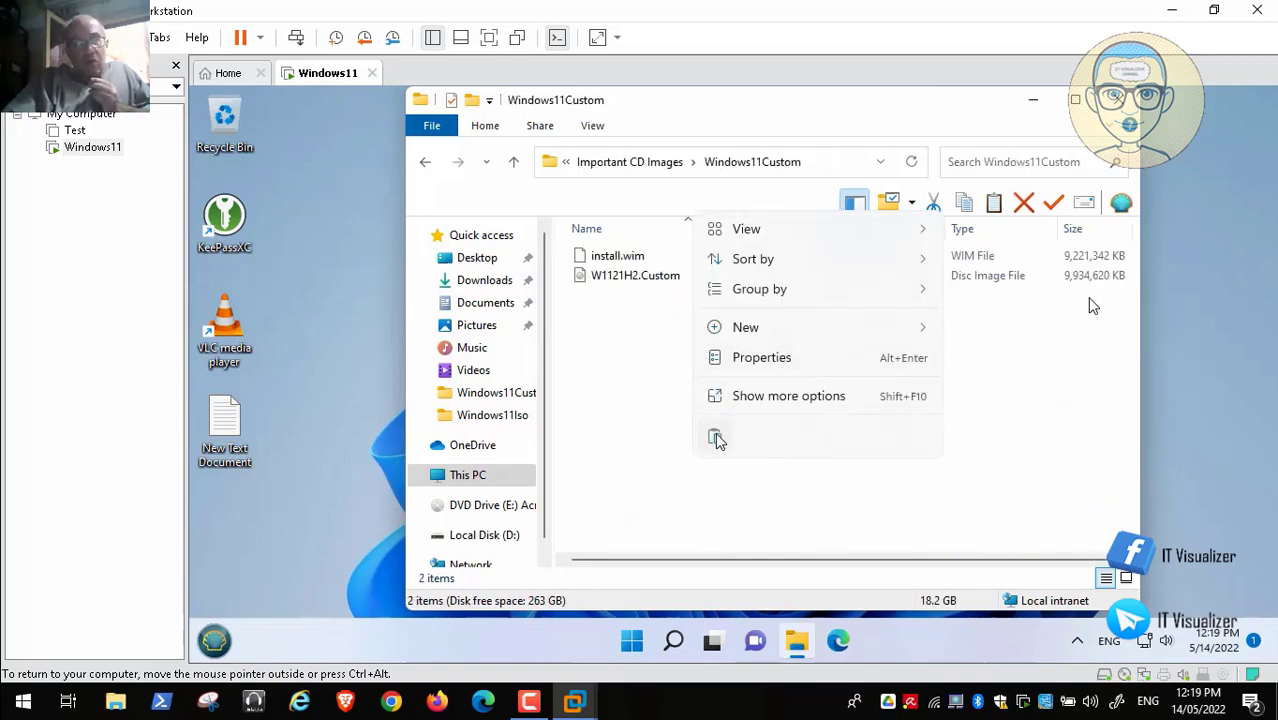
pyautogui.click(716, 440)
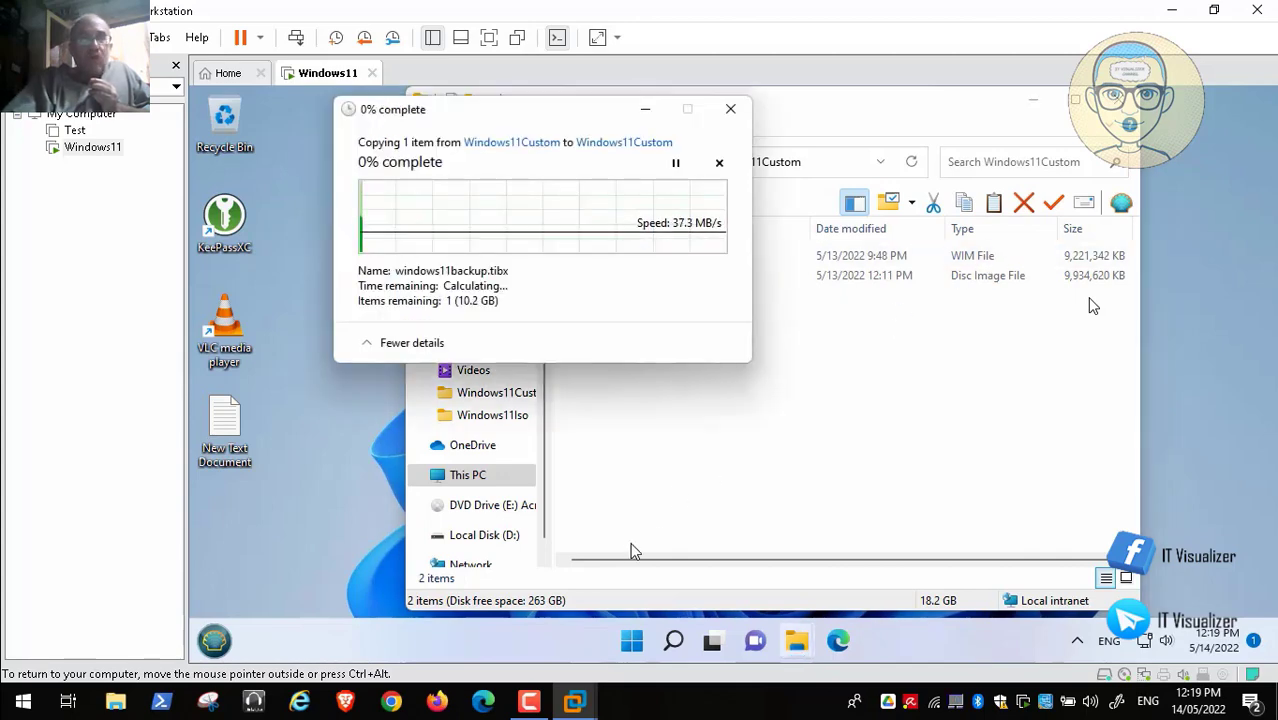
pyautogui.click(536, 707)
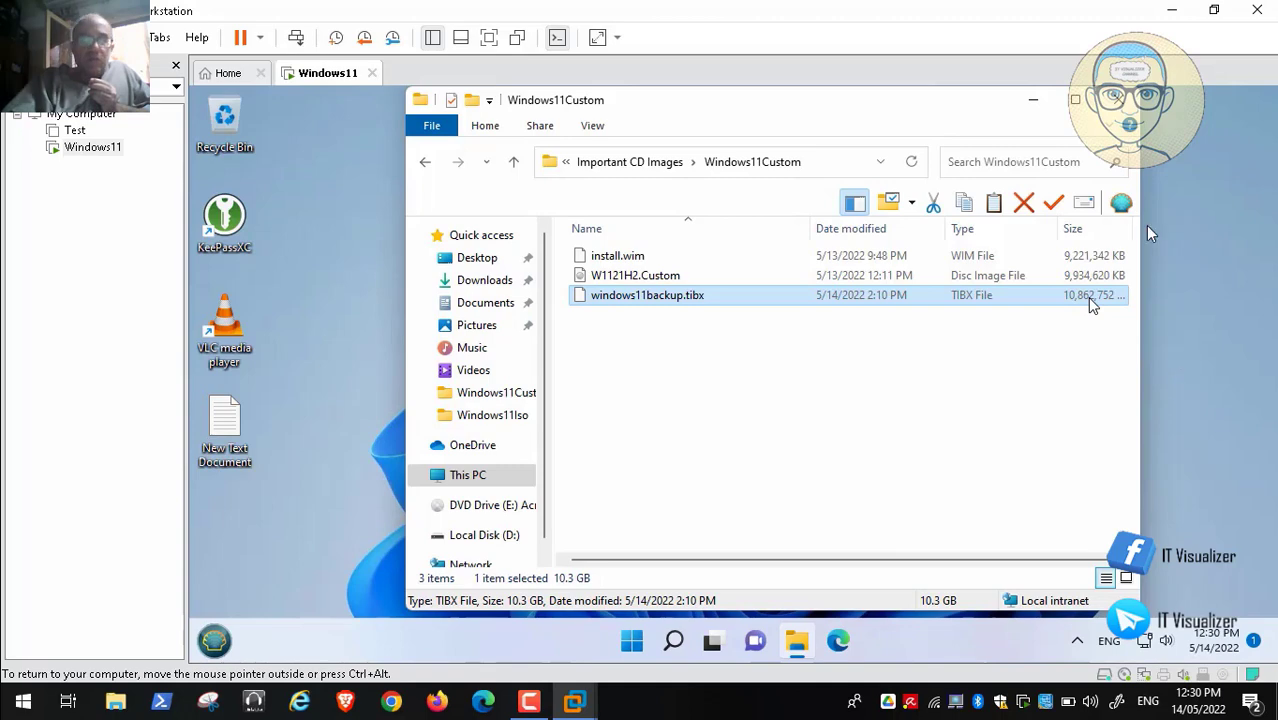
# Step: Close the File Explorer window and shut down the Windows 11 virtual machine
pyautogui.click(1118, 100)
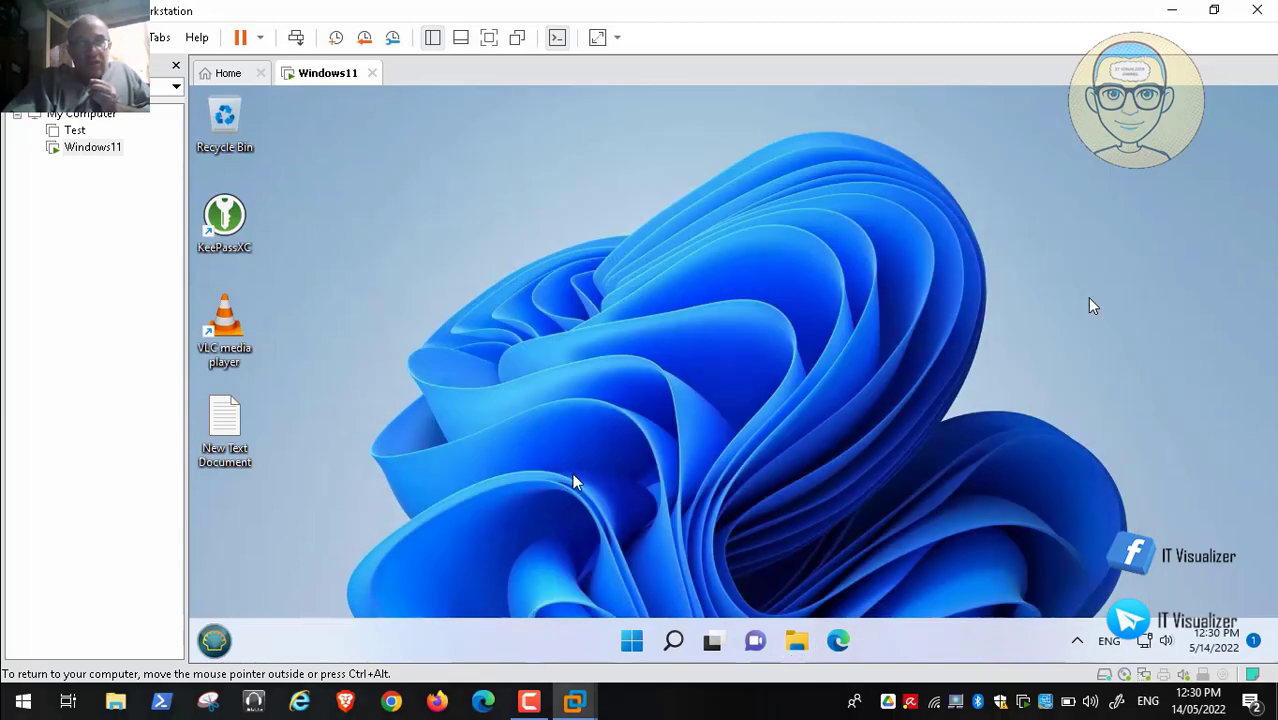
pyautogui.rightClick(630, 645)
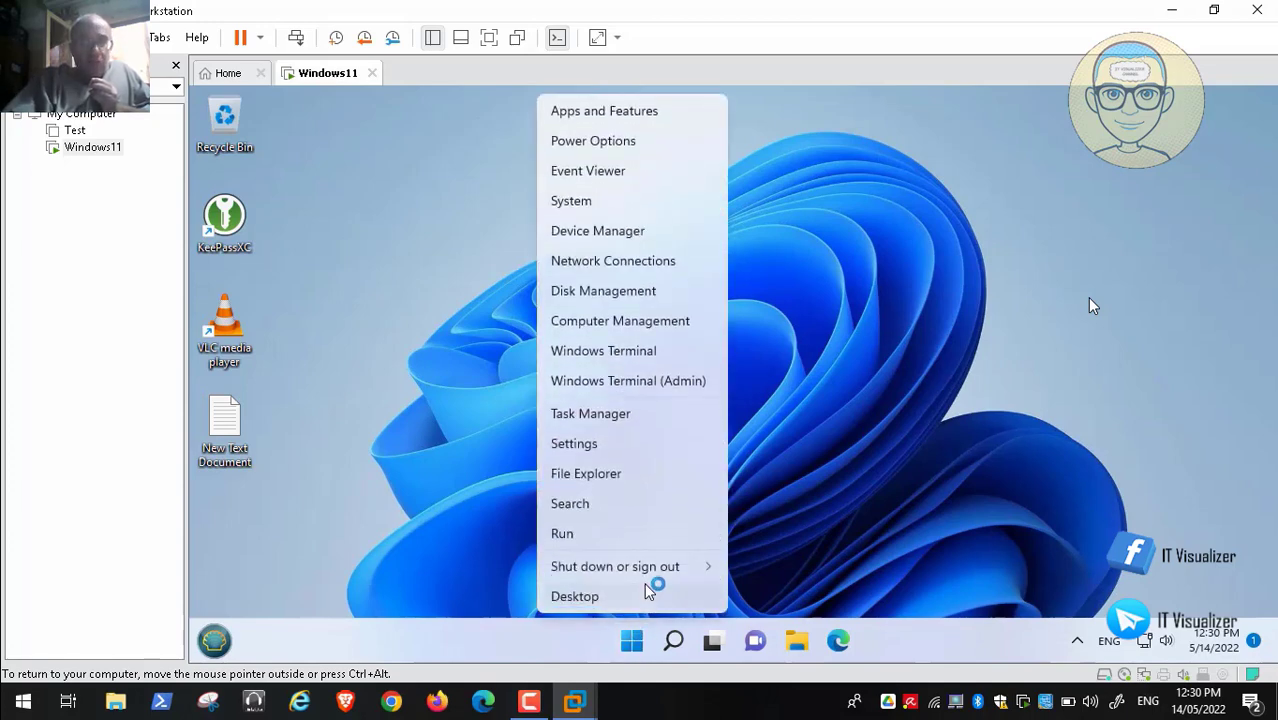
pyautogui.moveTo(668, 577)
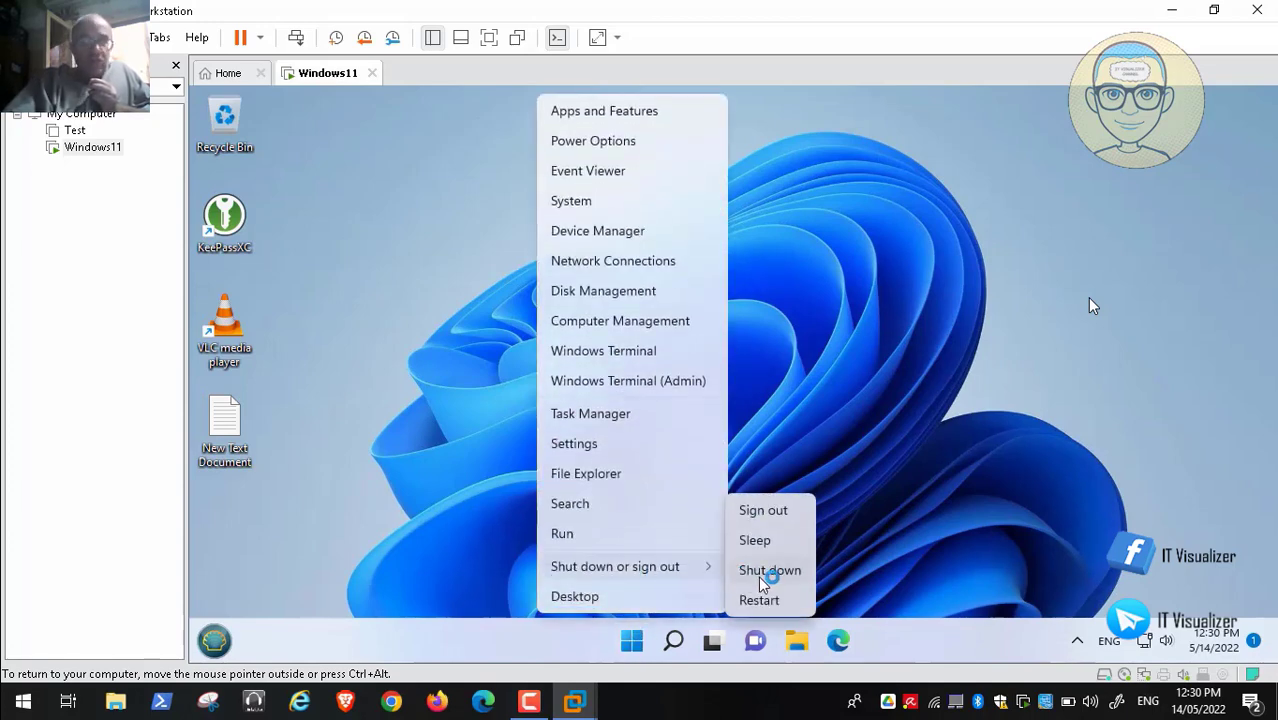
pyautogui.click(762, 570)
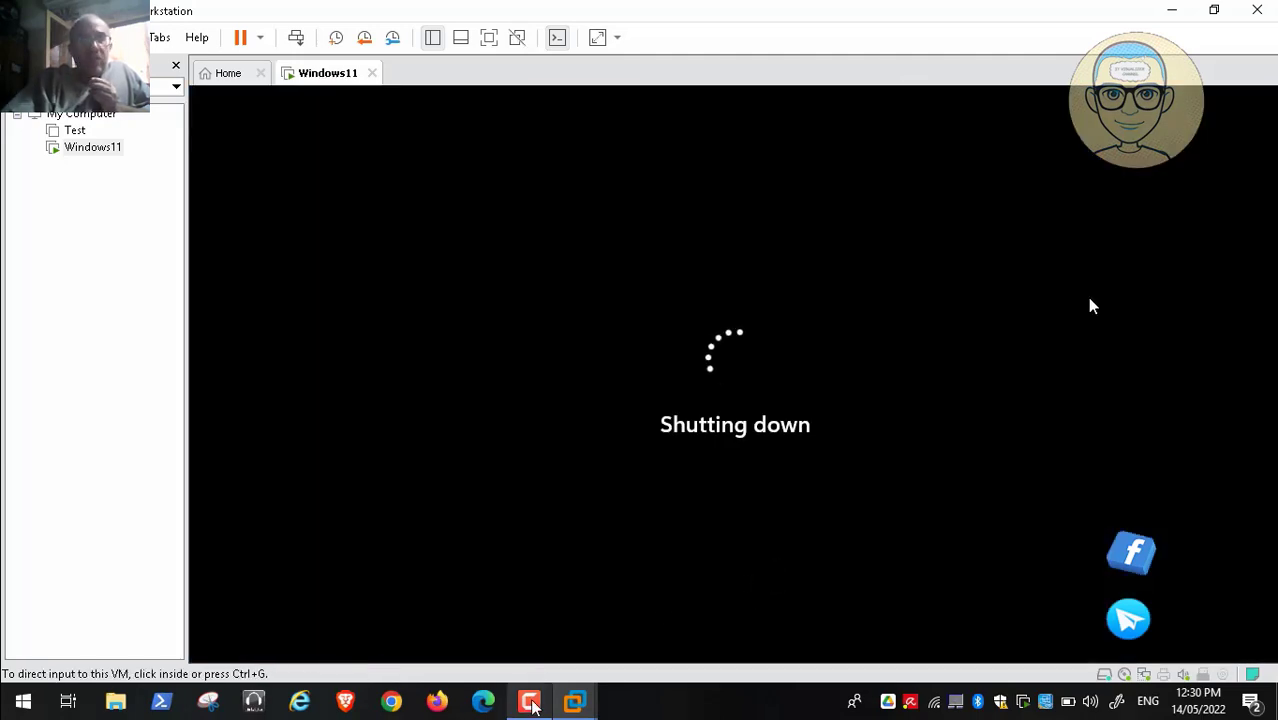
pyautogui.click(530, 702)
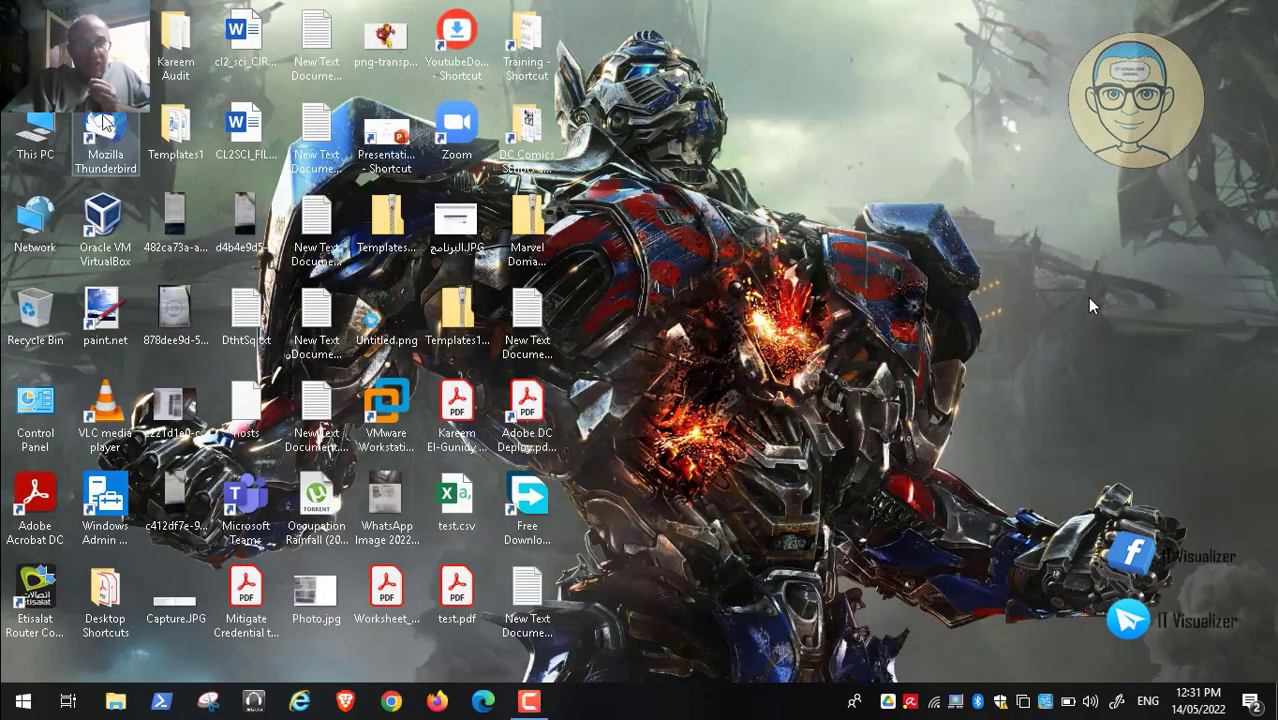
# Step: Open the Important CD Images folder on the host computer's Data (D:) drive in File Explorer
pyautogui.doubleClick(40, 128)
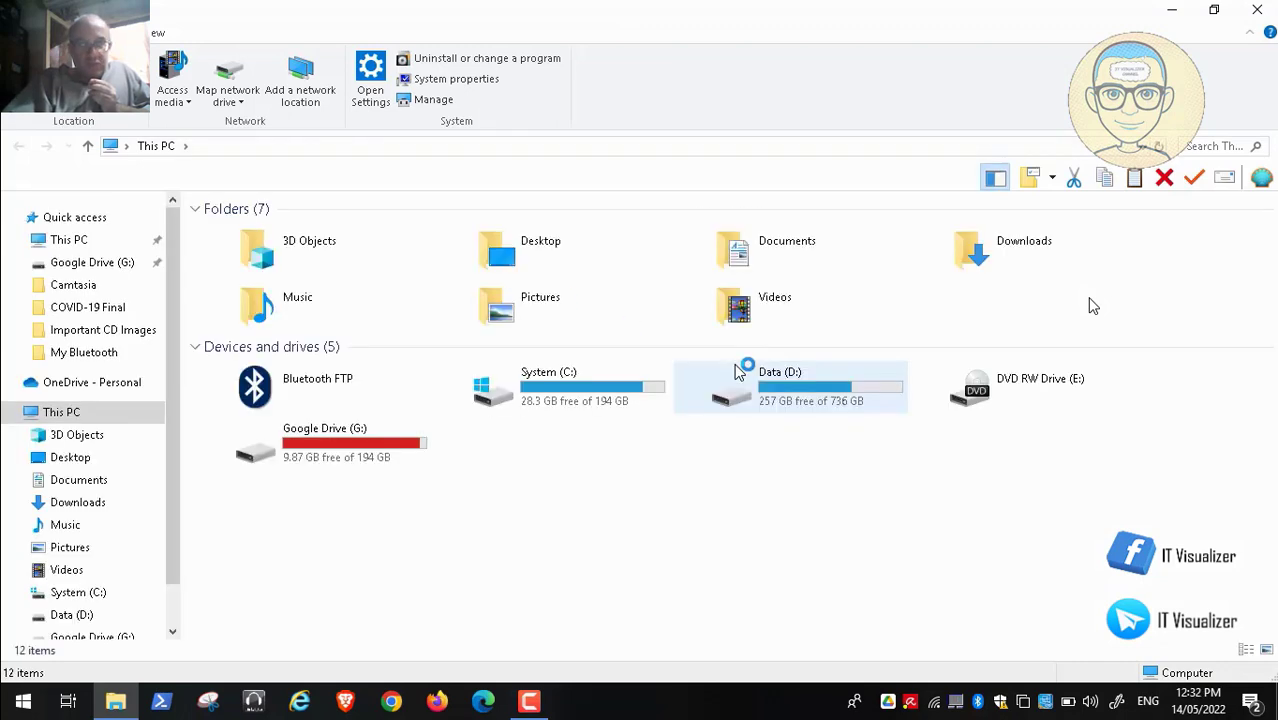
pyautogui.doubleClick(737, 371)
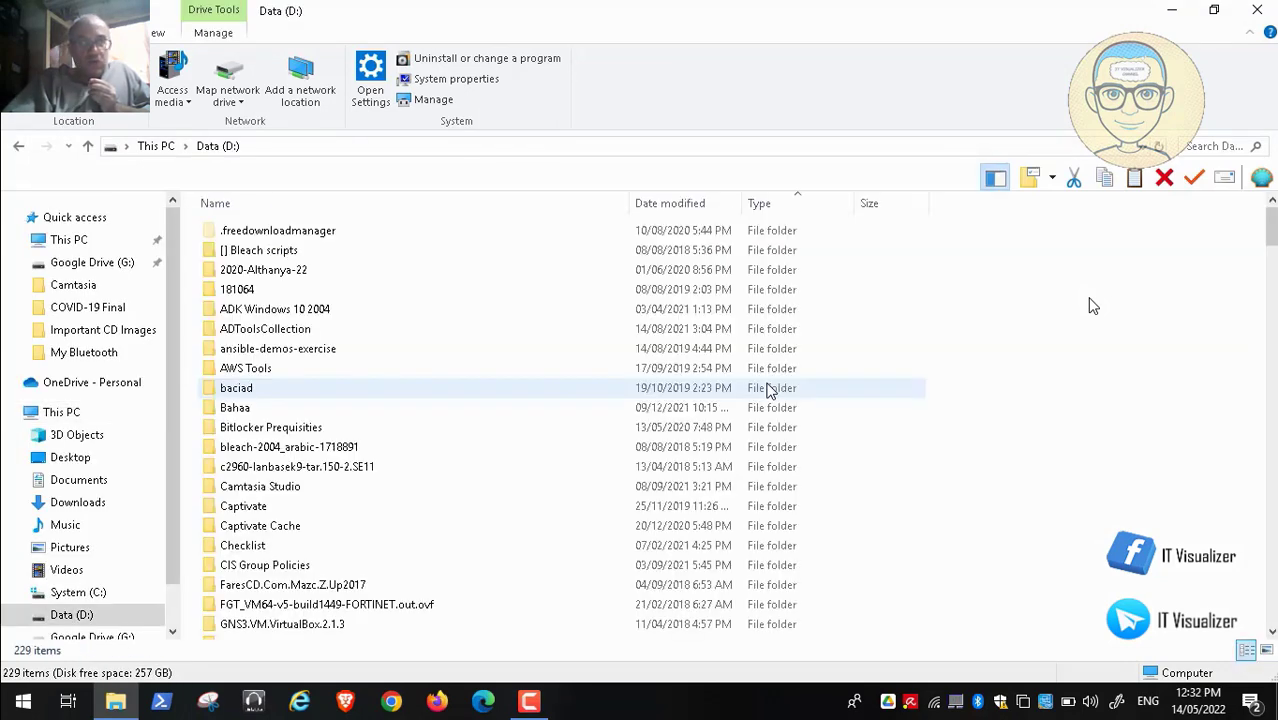
pyautogui.click(300, 295)
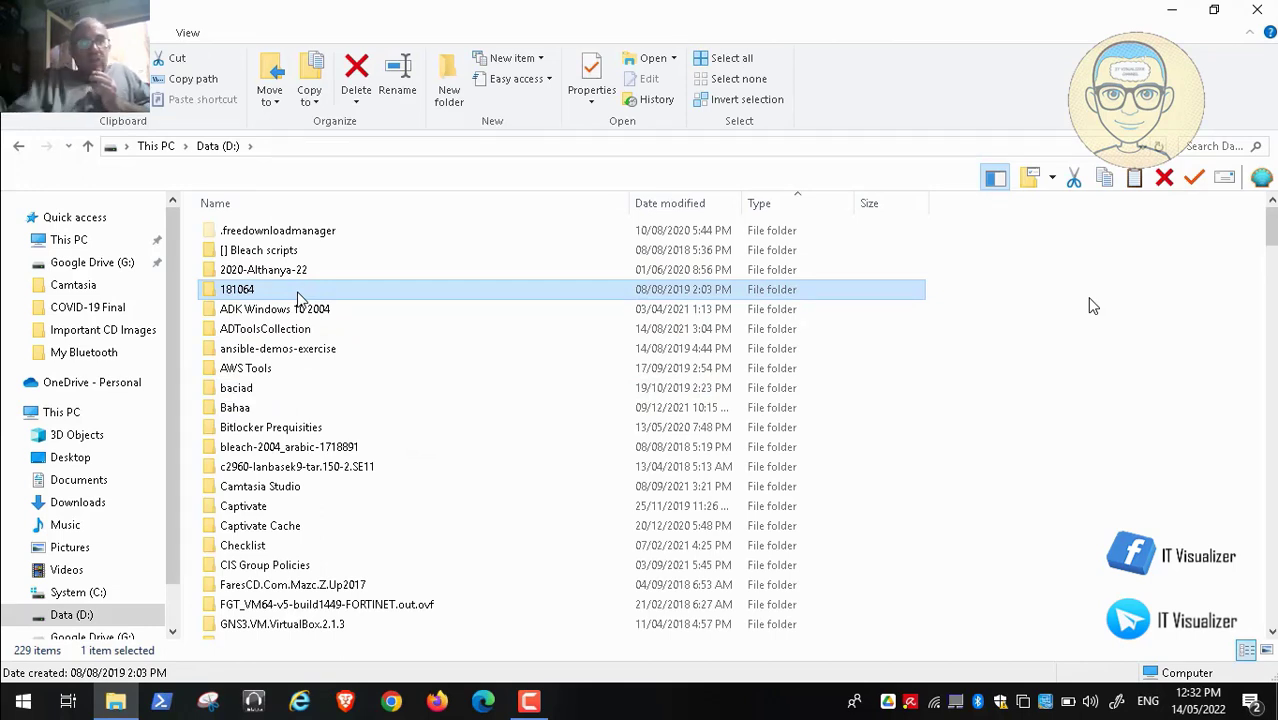
pyautogui.press('i')
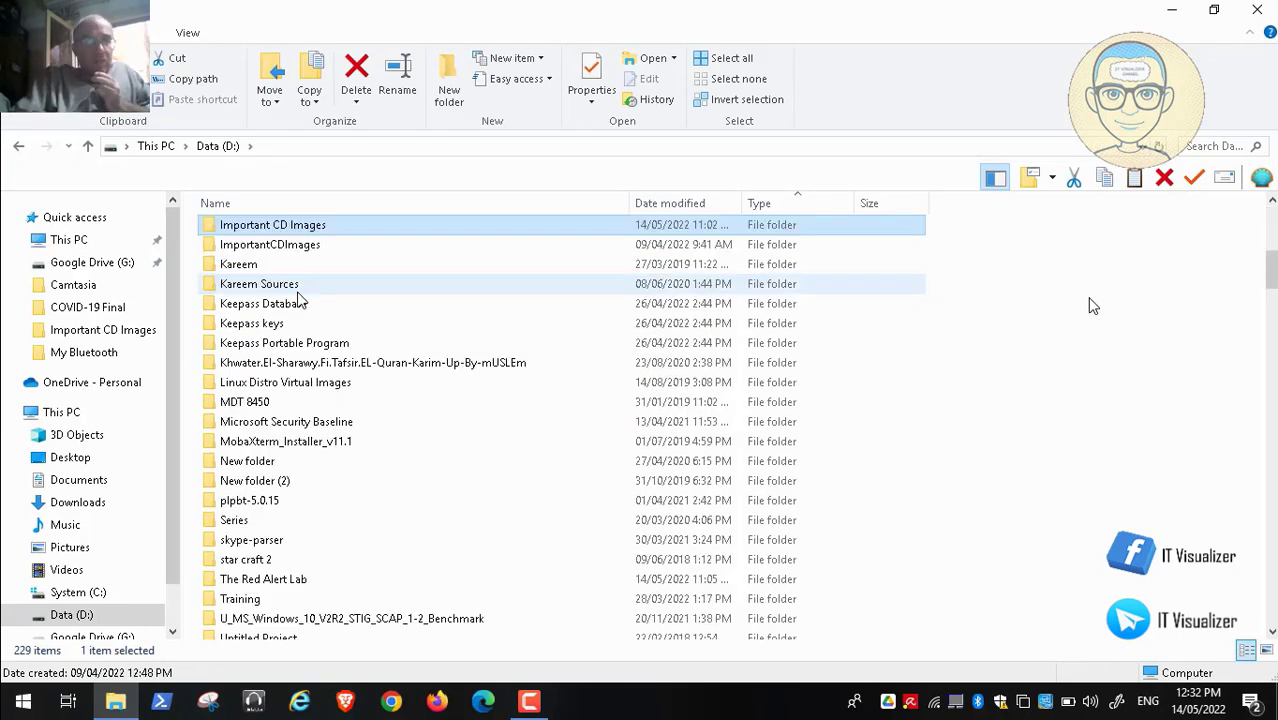
pyautogui.doubleClick(320, 232)
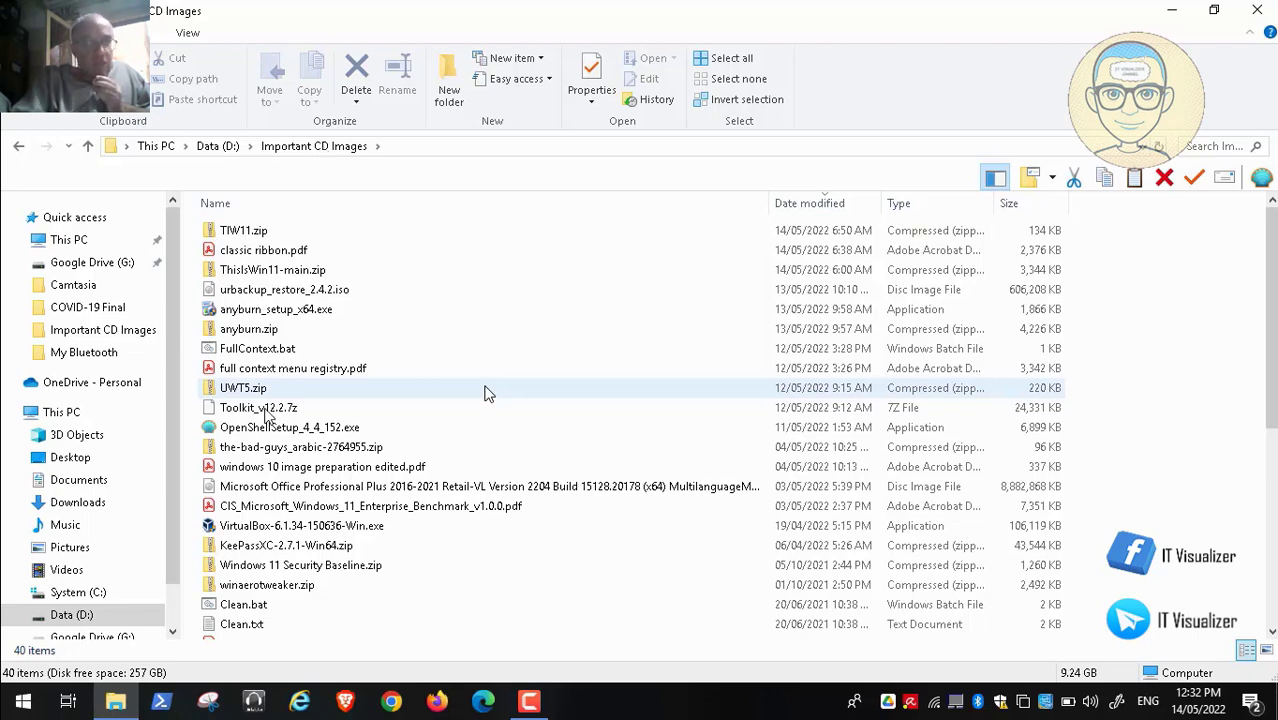
pyautogui.click(15, 681)
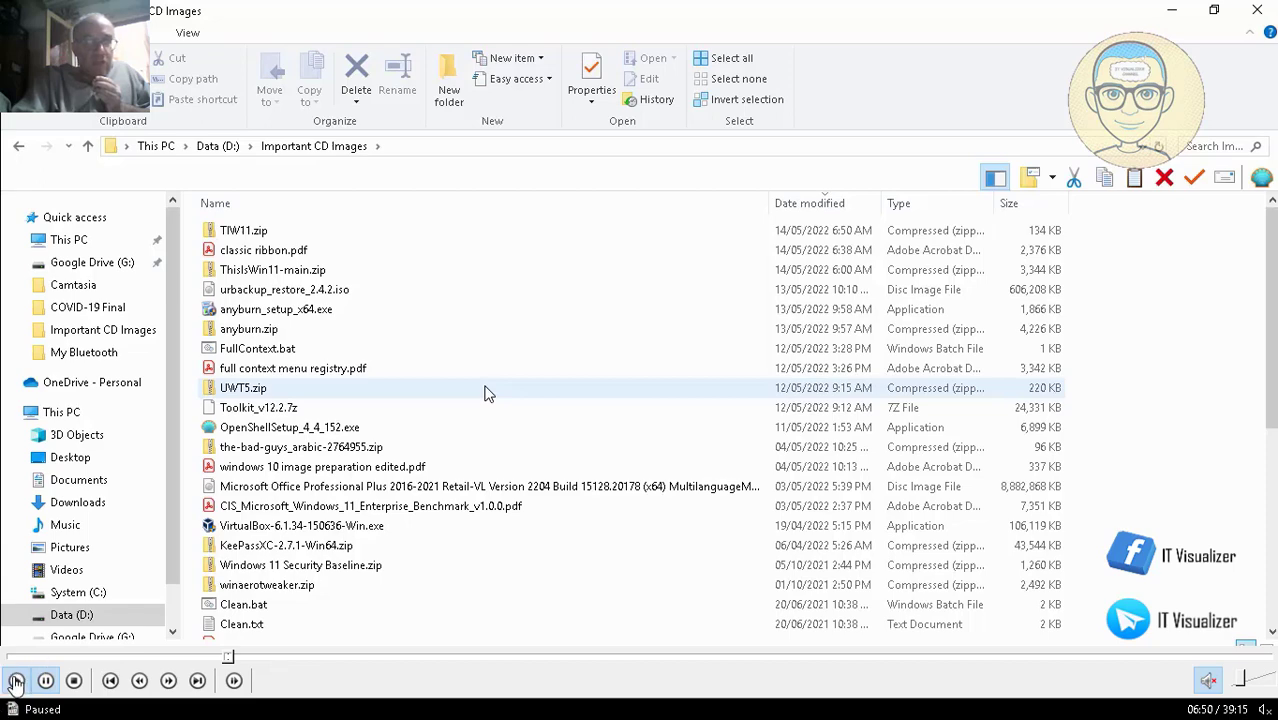
pyautogui.click(15, 681)
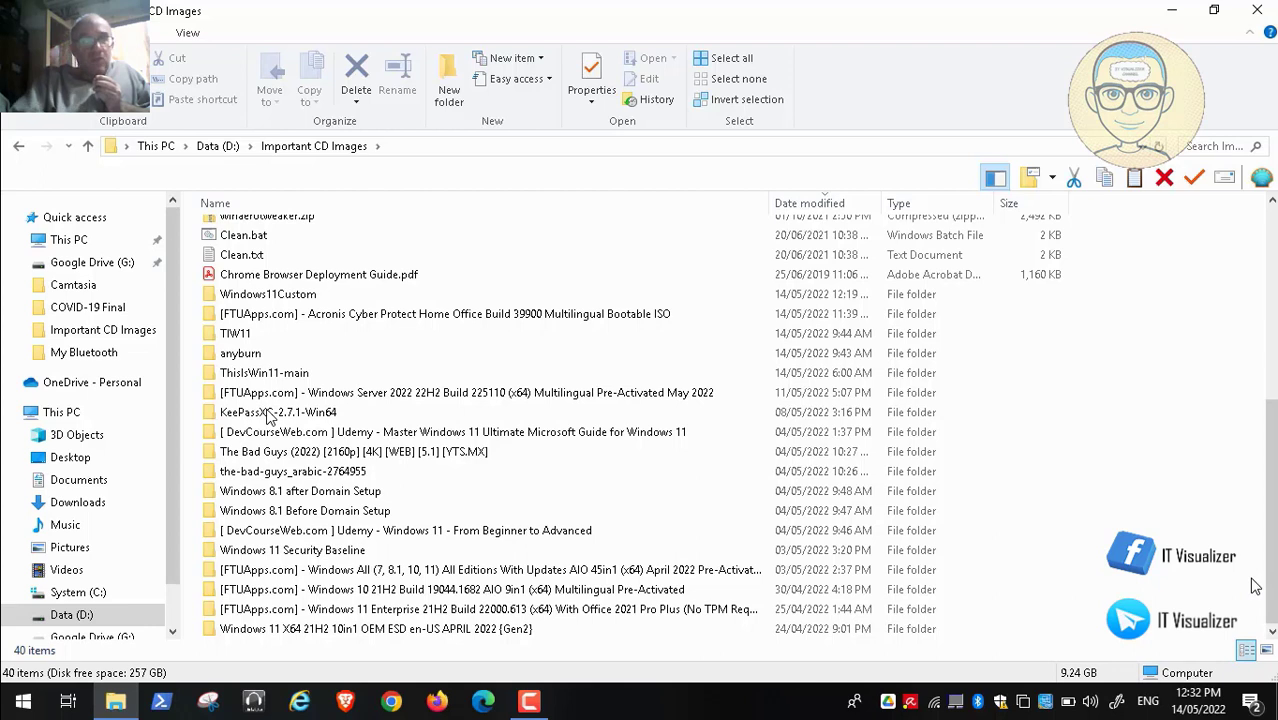
# Step: Open the Windows11Custom folder and permanently delete the install.wim file
pyautogui.click(300, 296)
pyautogui.doubleClick(318, 300)
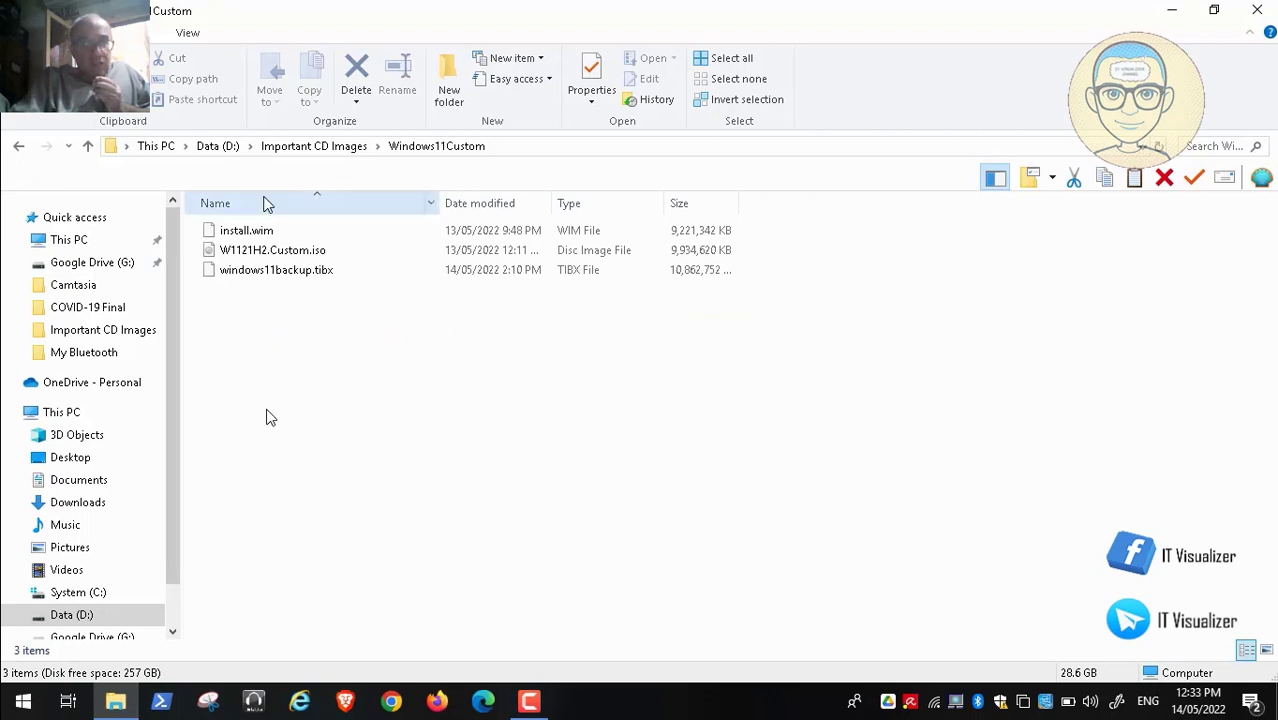
pyautogui.click(254, 233)
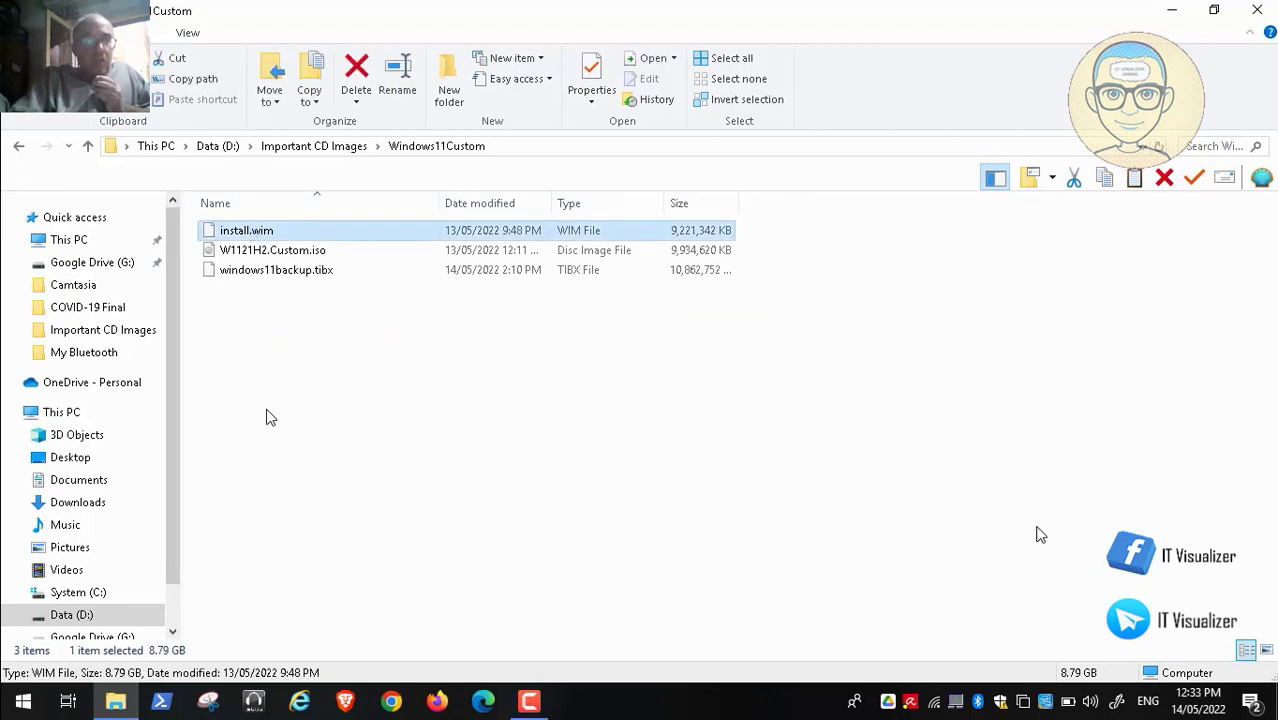
pyautogui.hotkey('shift', 'Delete')
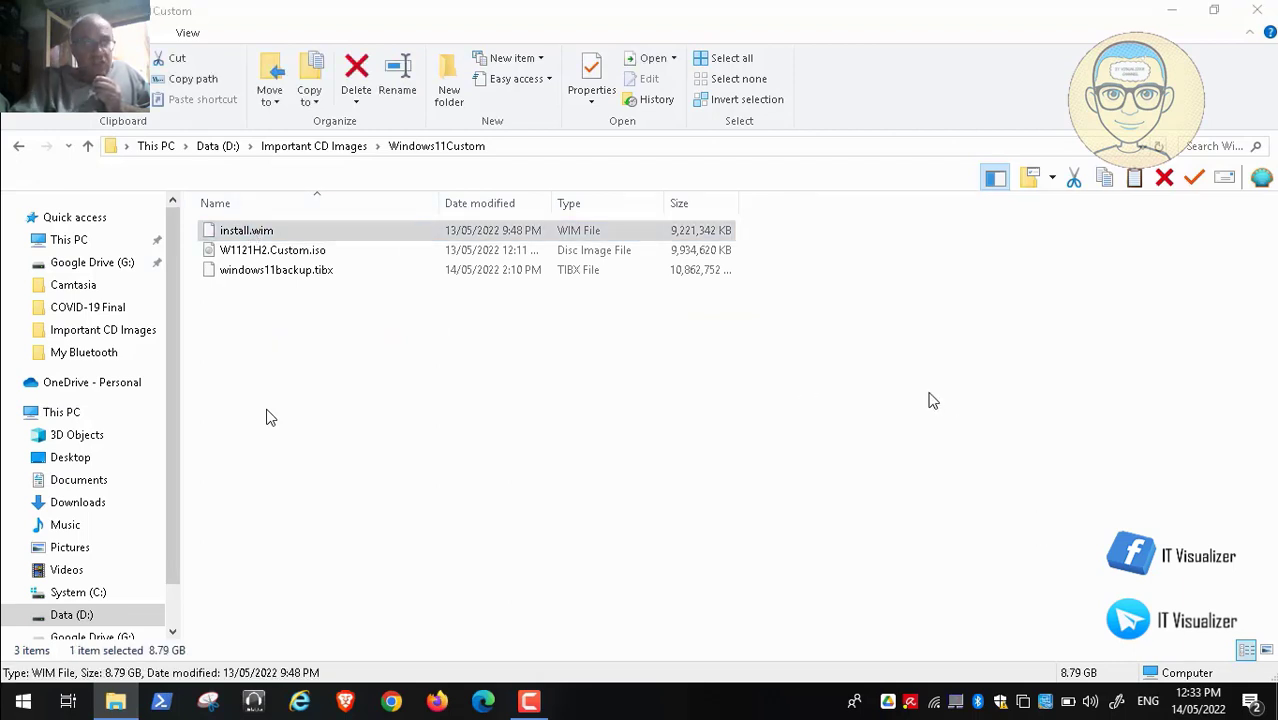
pyautogui.click(716, 428)
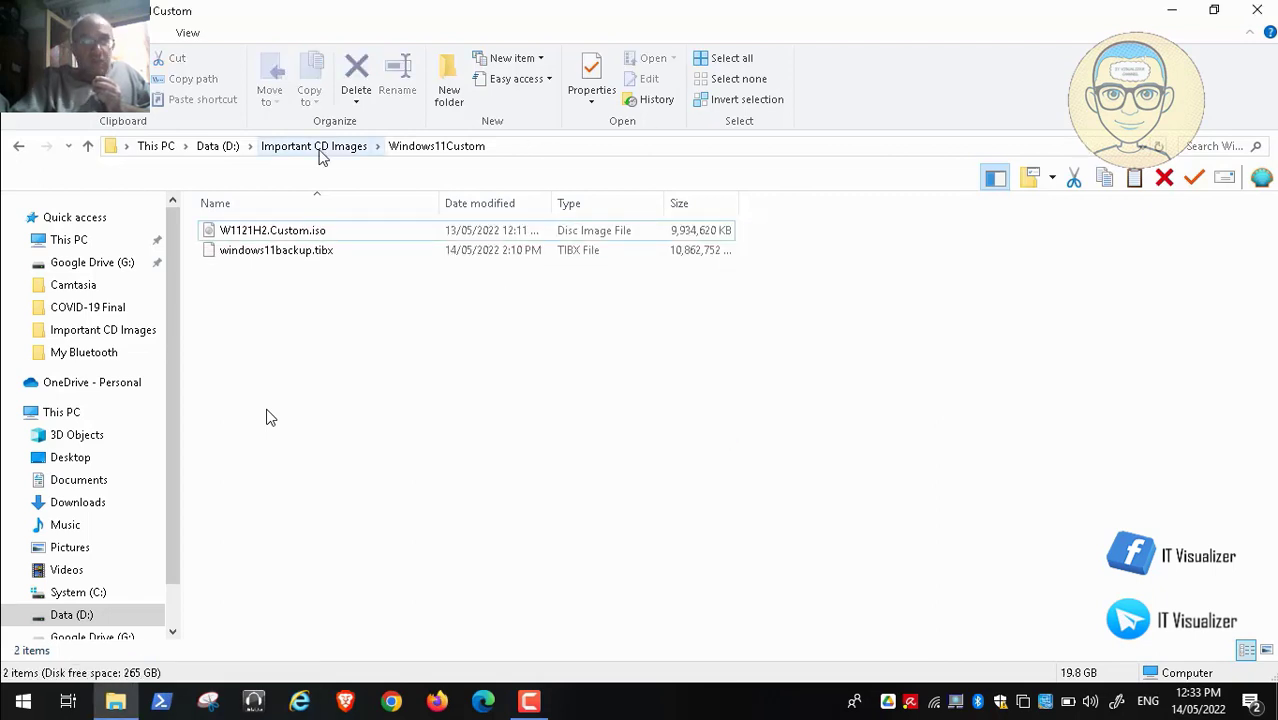
# Step: Return to the Important CD Images folder and extract the Toolkit_v12.2.7z archive into a Toolkit_v12.2 folder with 7-Zip
pyautogui.click(305, 148)
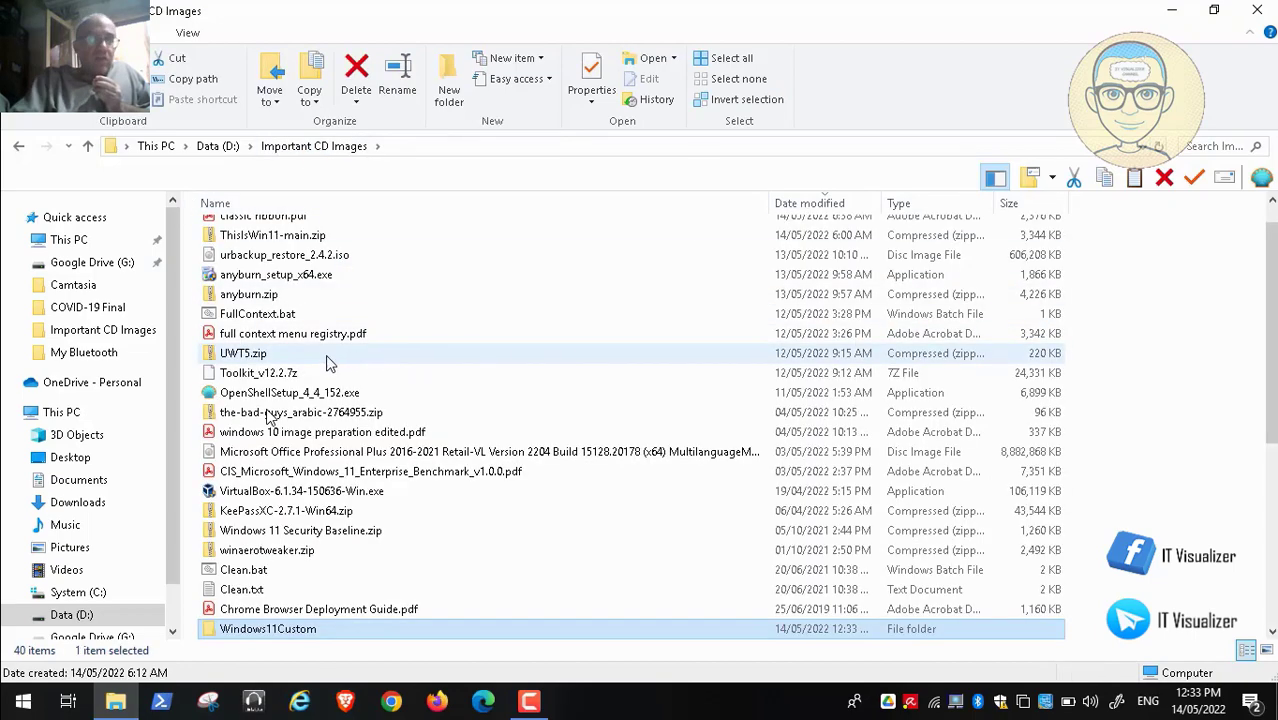
pyautogui.click(290, 376)
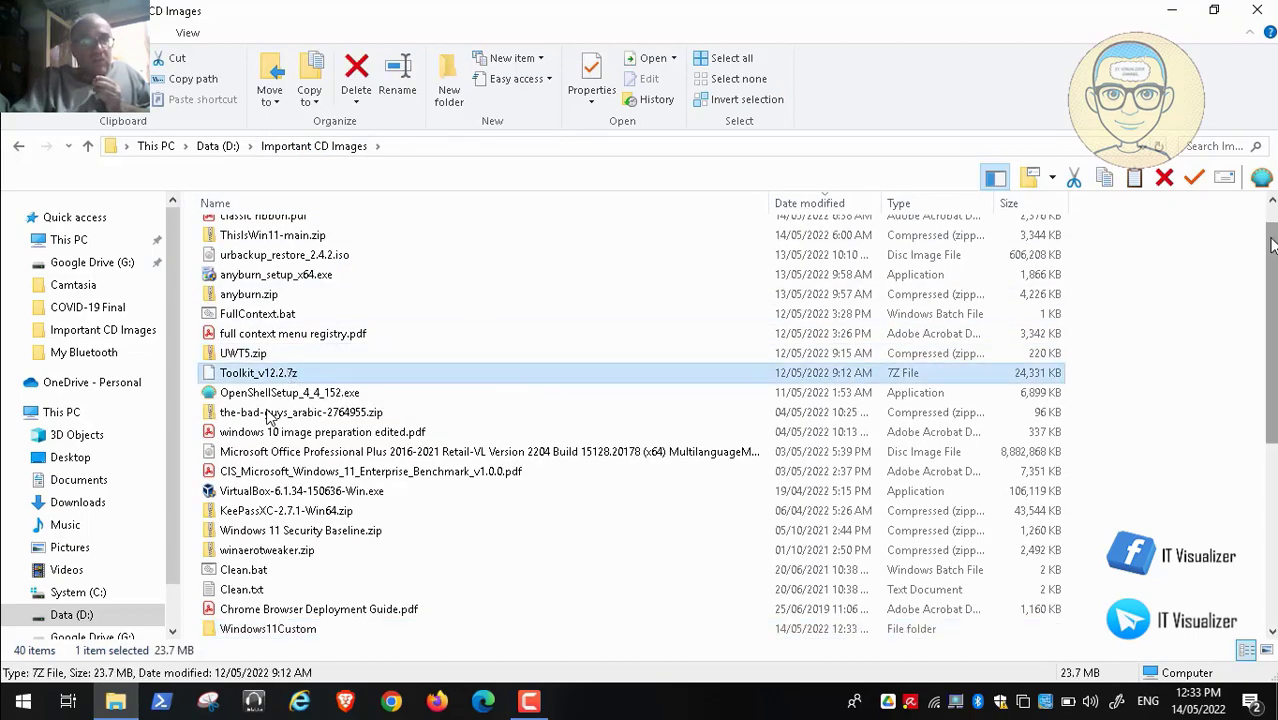
pyautogui.scroll(1, 1272, 218)
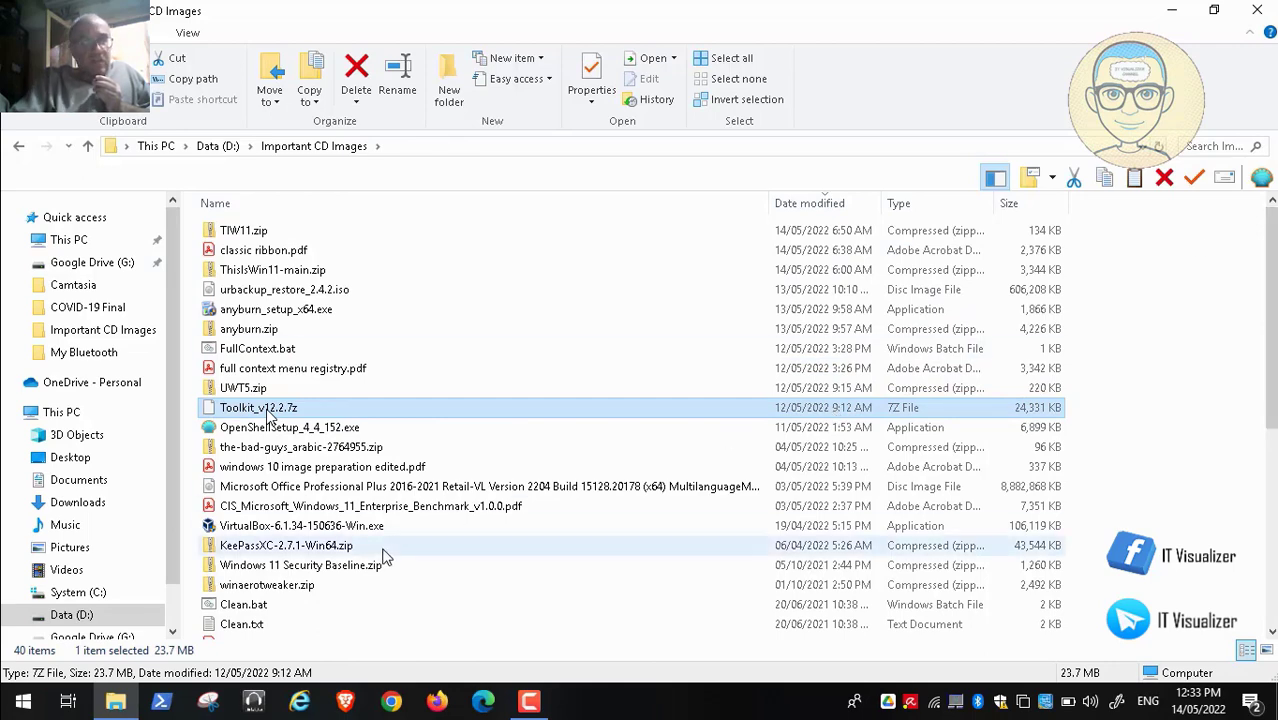
pyautogui.press('t')
pyautogui.press('t')
pyautogui.press('t')
pyautogui.press('t')
pyautogui.press('t')
pyautogui.press('t')
pyautogui.press('t')
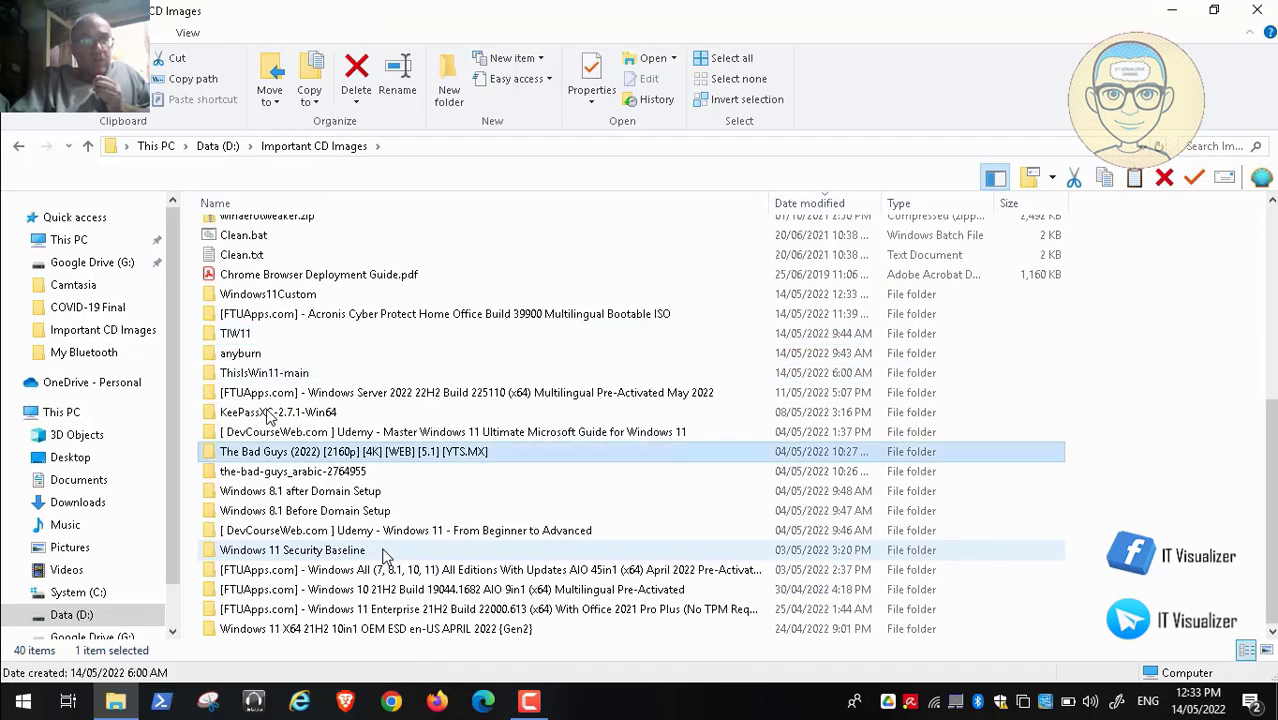
pyautogui.press('t')
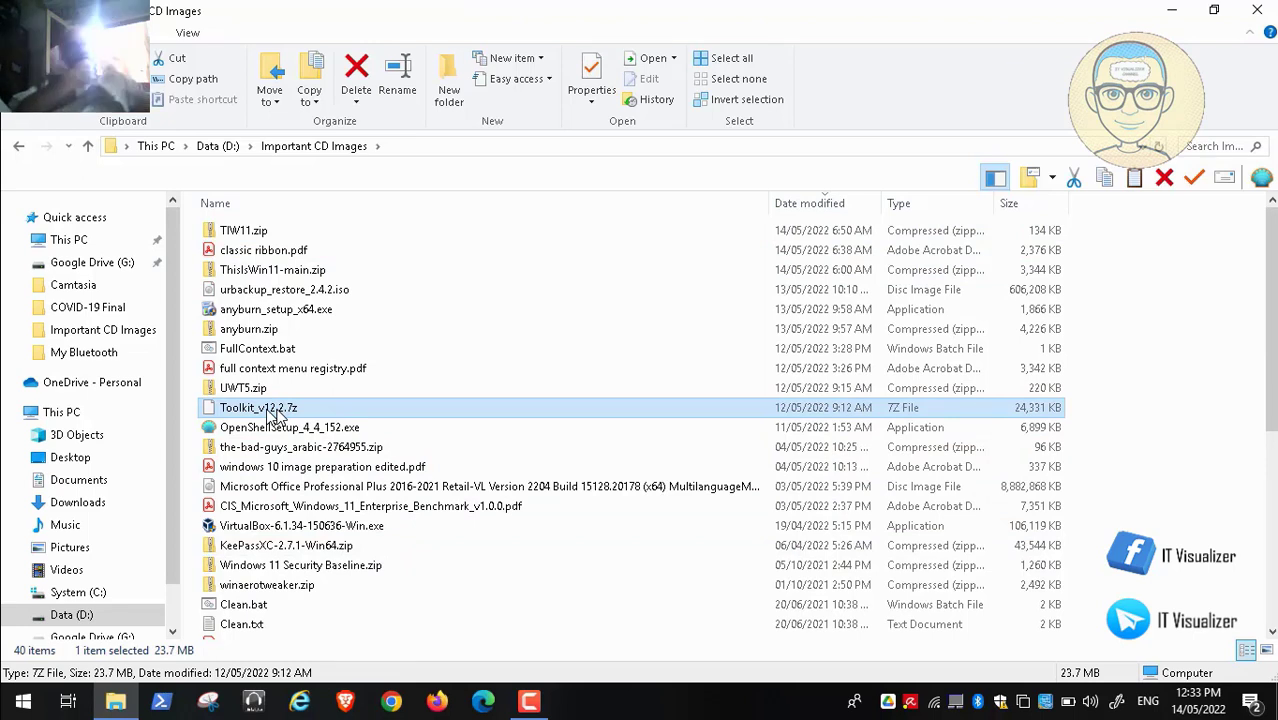
pyautogui.rightClick(268, 410)
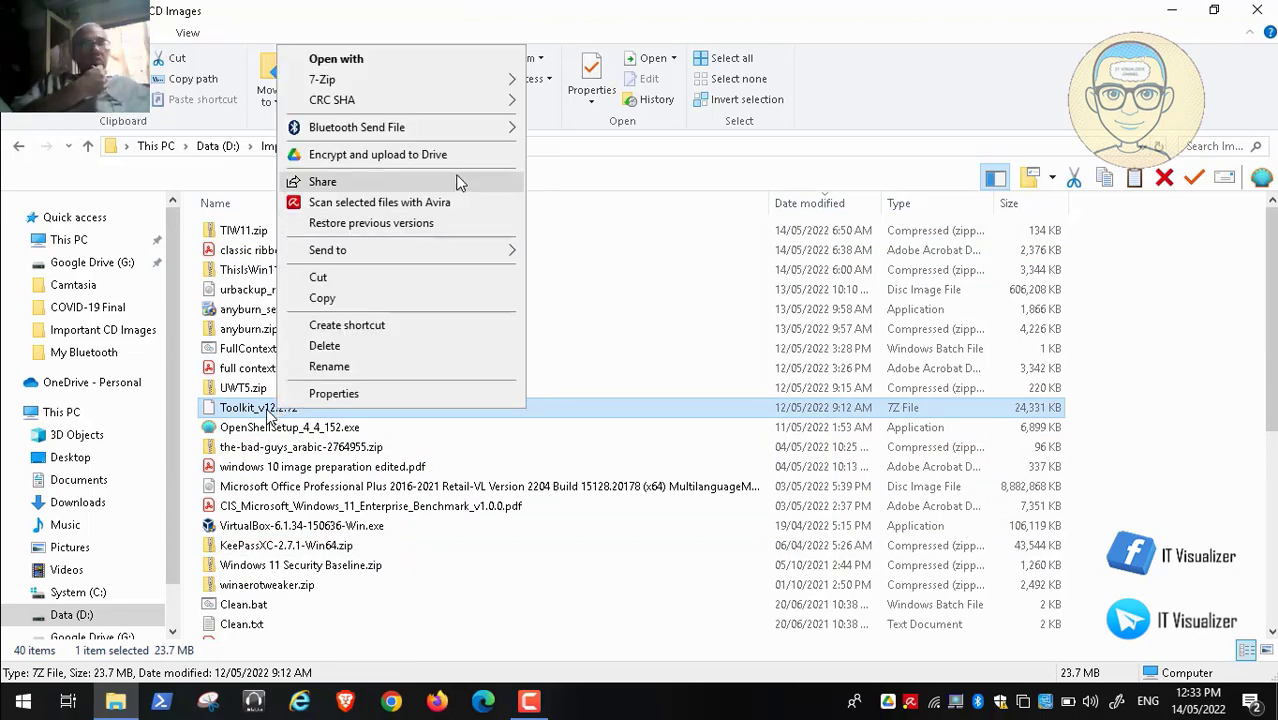
pyautogui.moveTo(460, 80)
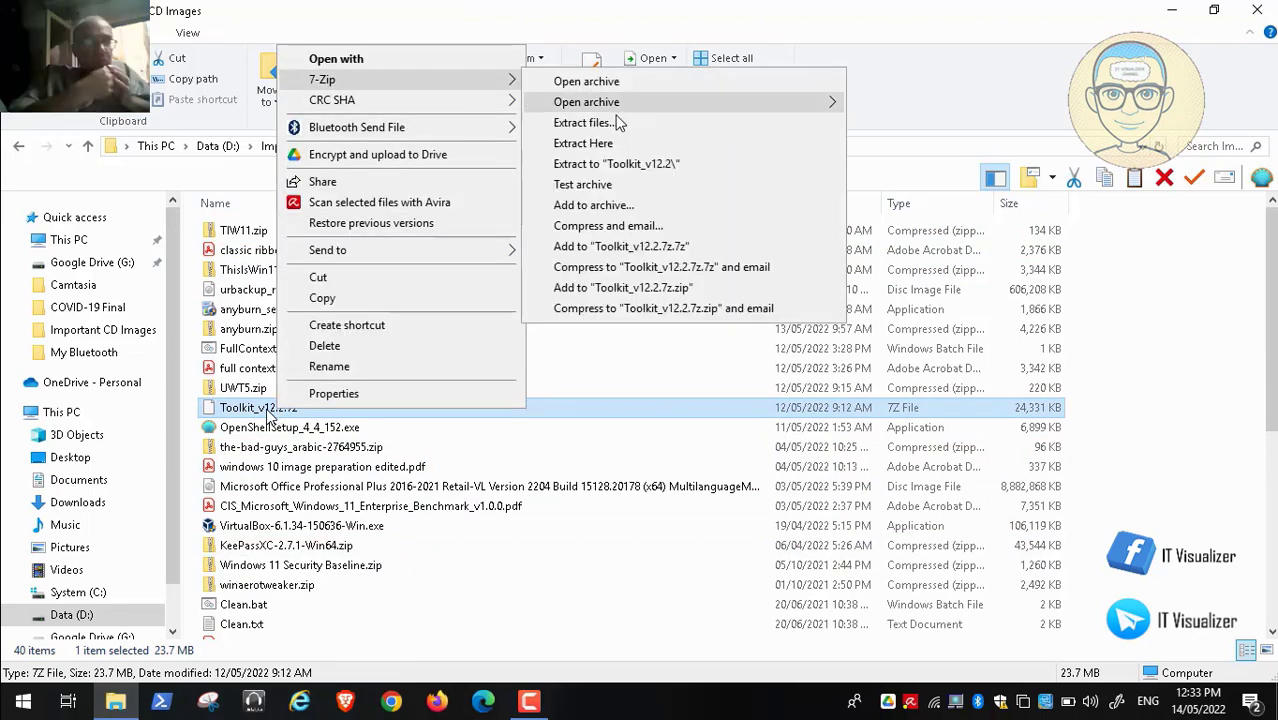
pyautogui.click(640, 164)
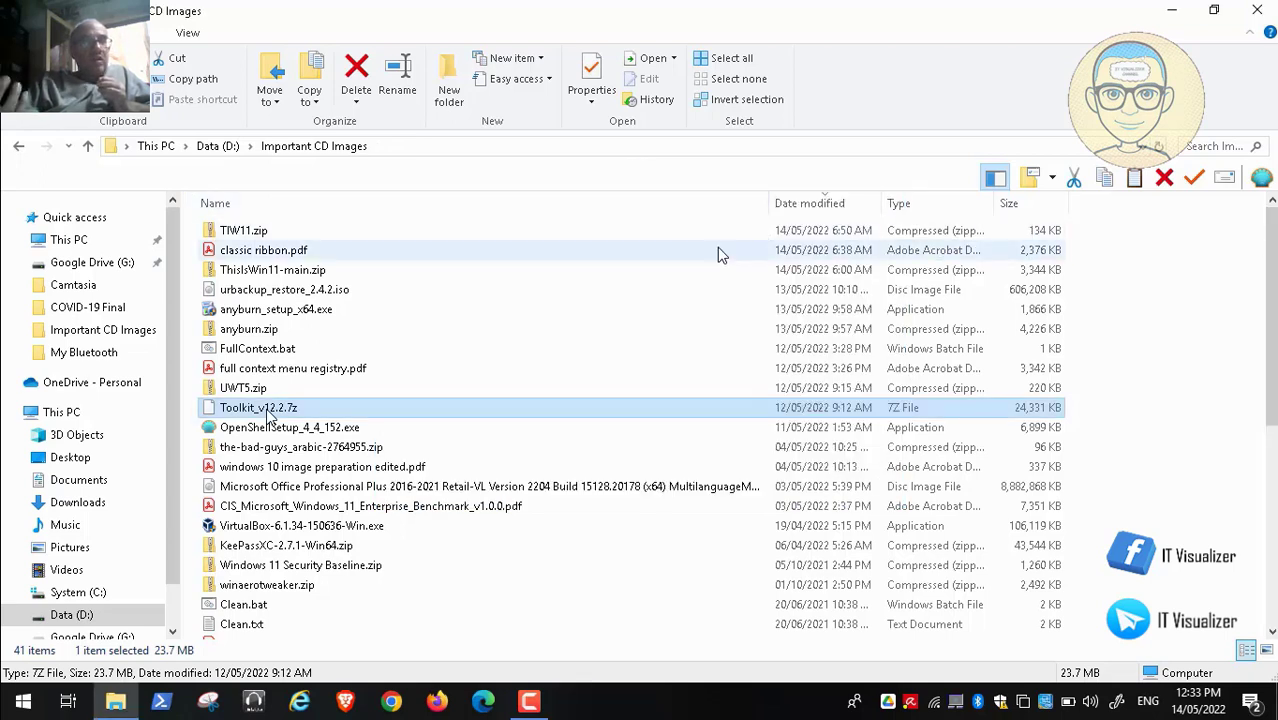
# Step: Open the extracted Toolkit_v12.2 folder and look inside its ISO subfolder
pyautogui.click(284, 452)
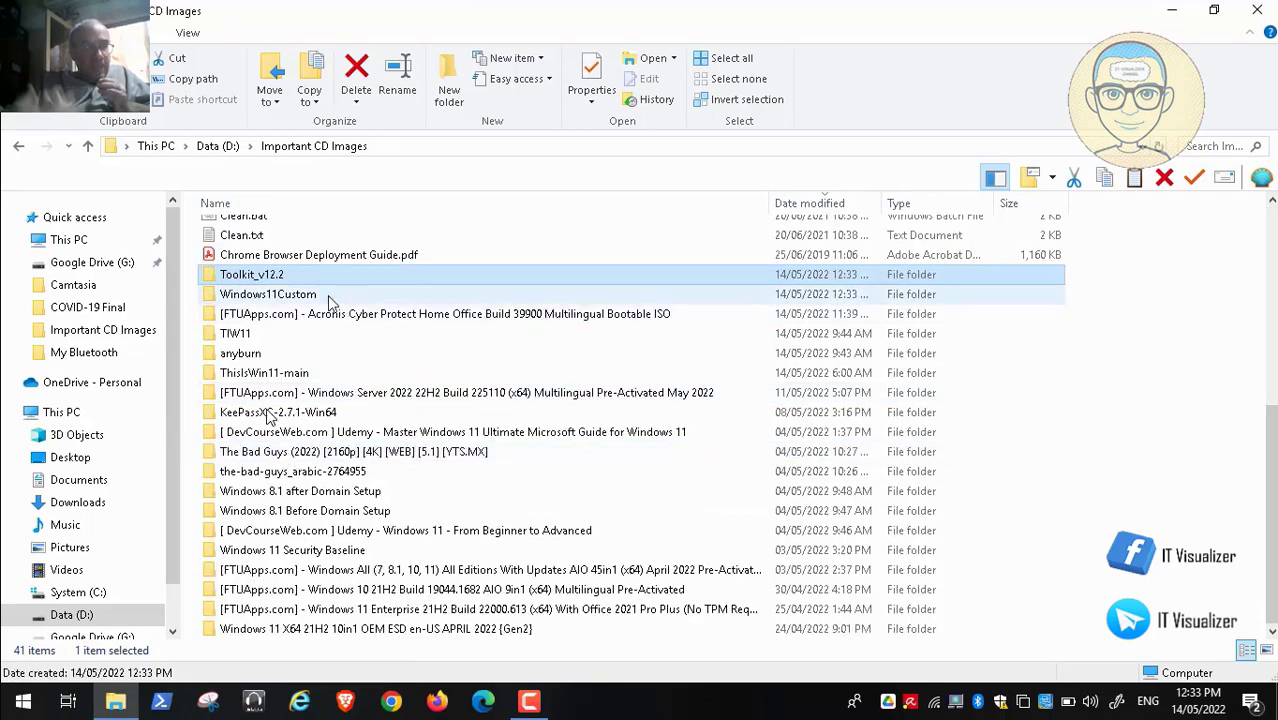
pyautogui.doubleClick(270, 277)
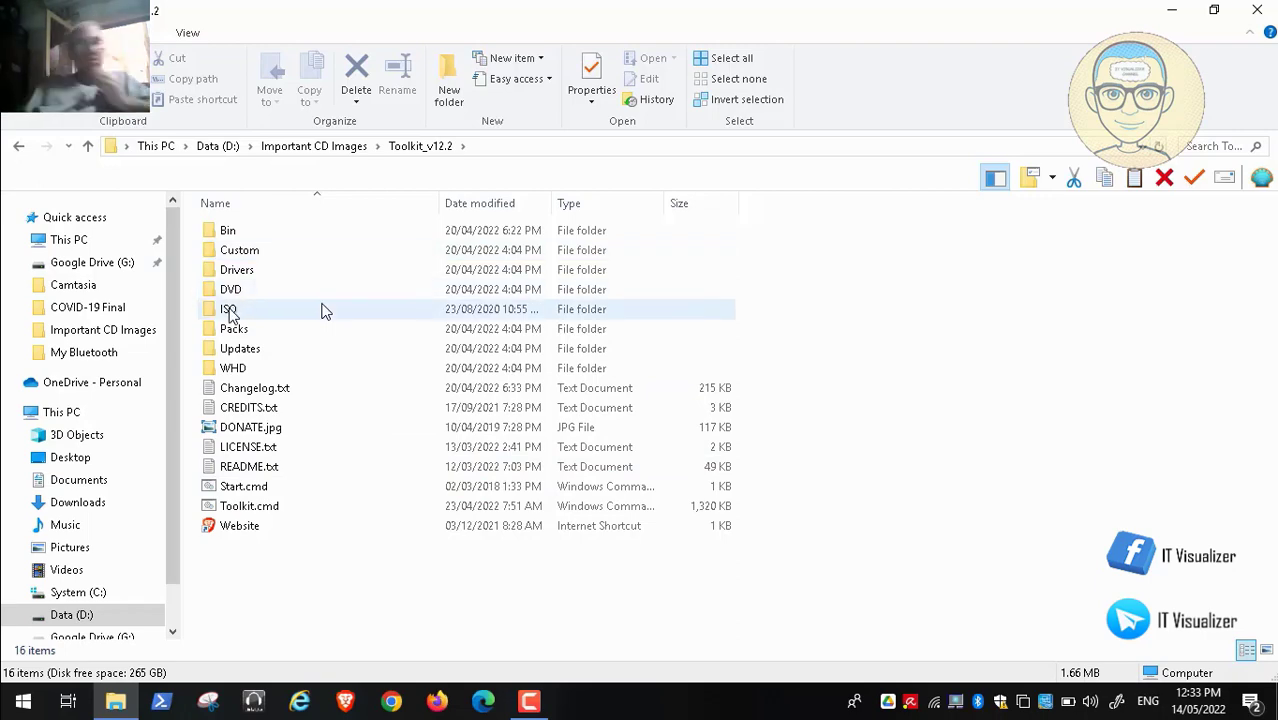
pyautogui.doubleClick(229, 311)
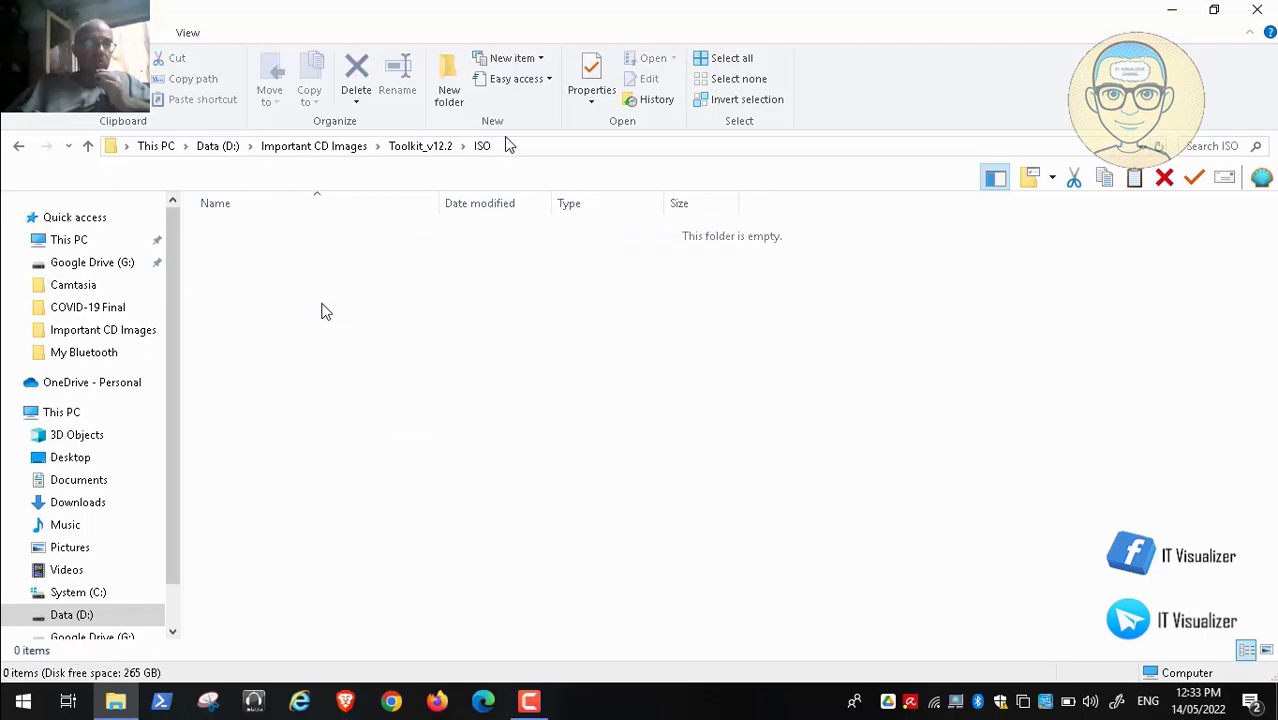
# Step: Return to the Important CD Images folder, open Windows11Custom and copy the W1121H2.Custom.iso file
pyautogui.click(336, 148)
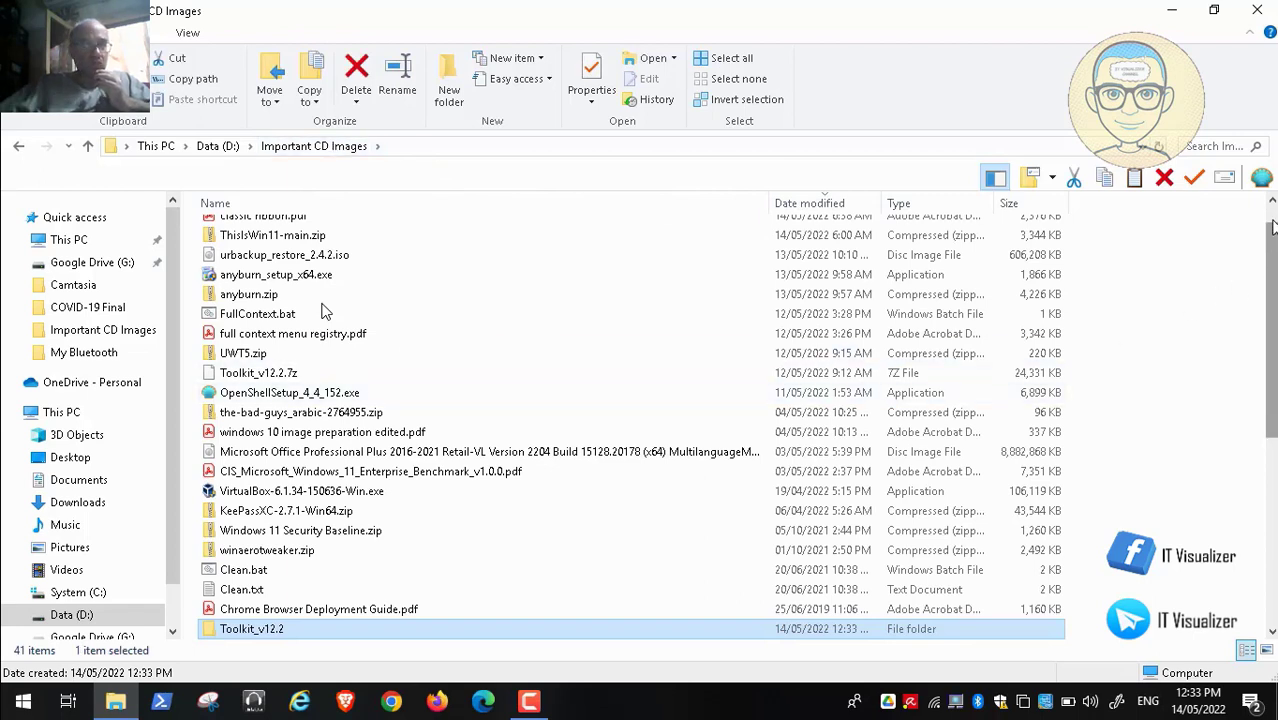
pyautogui.scroll(1, 325, 312)
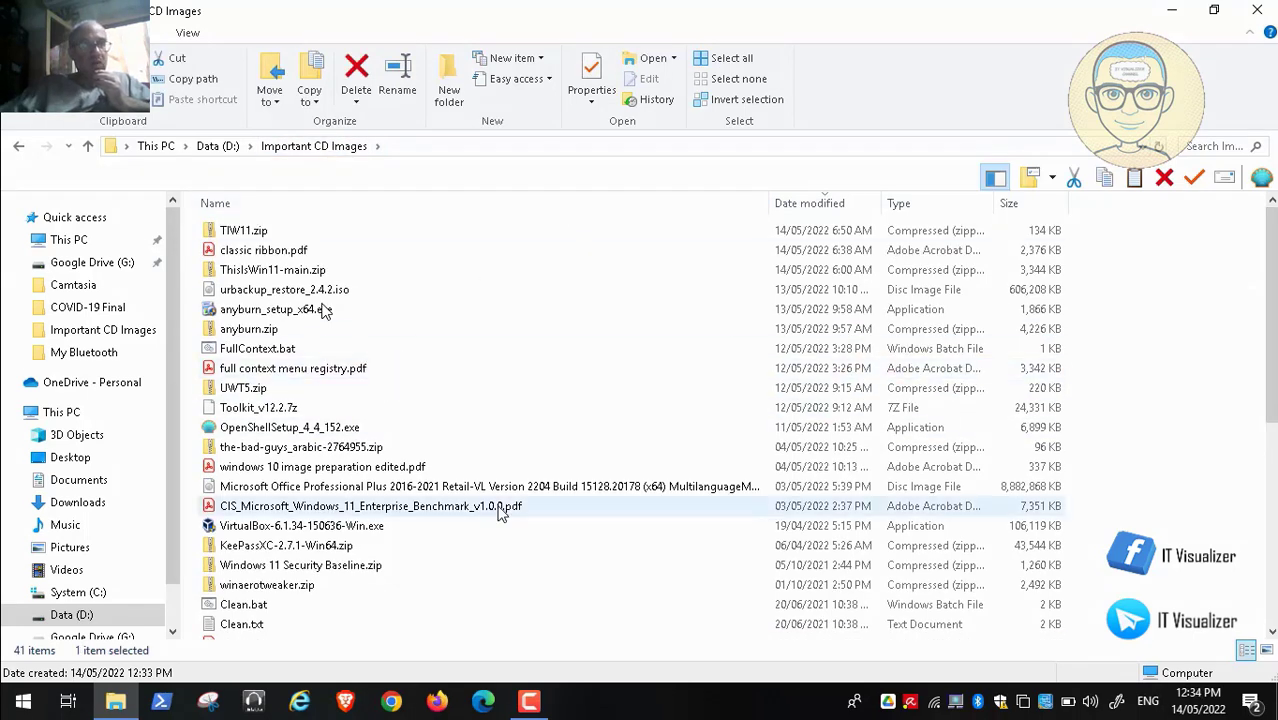
pyautogui.click(1272, 580)
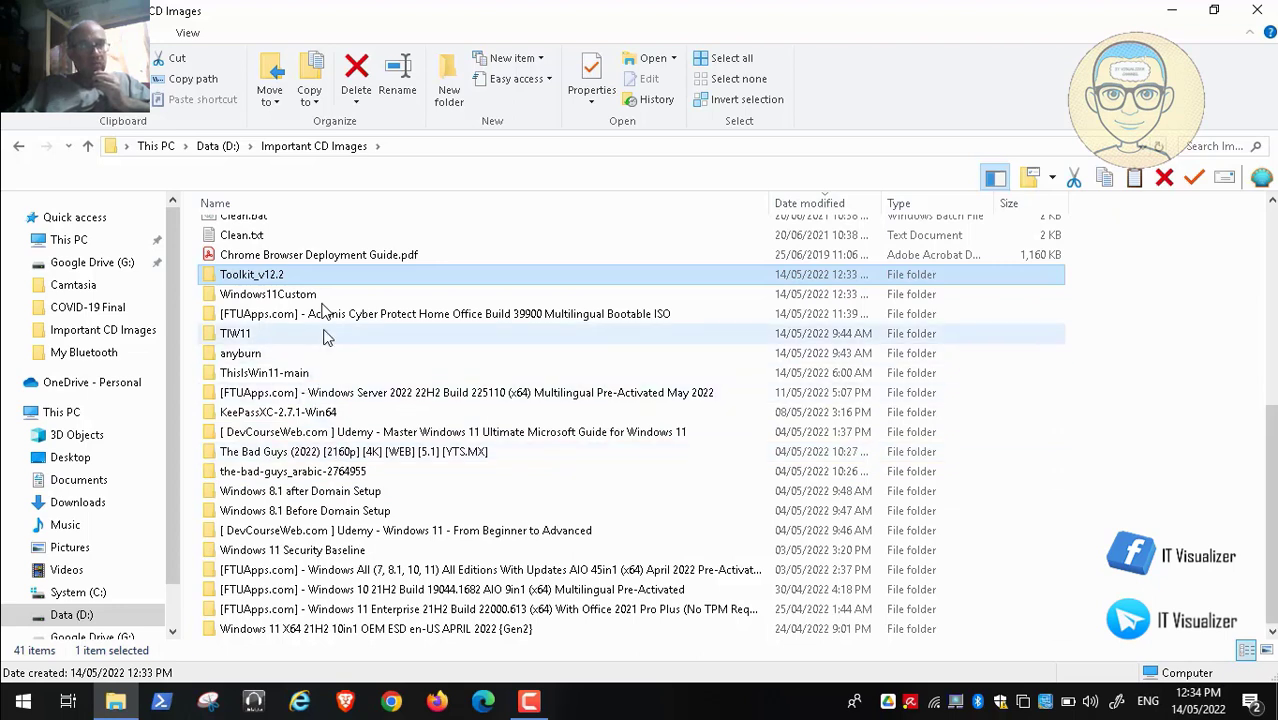
pyautogui.doubleClick(302, 296)
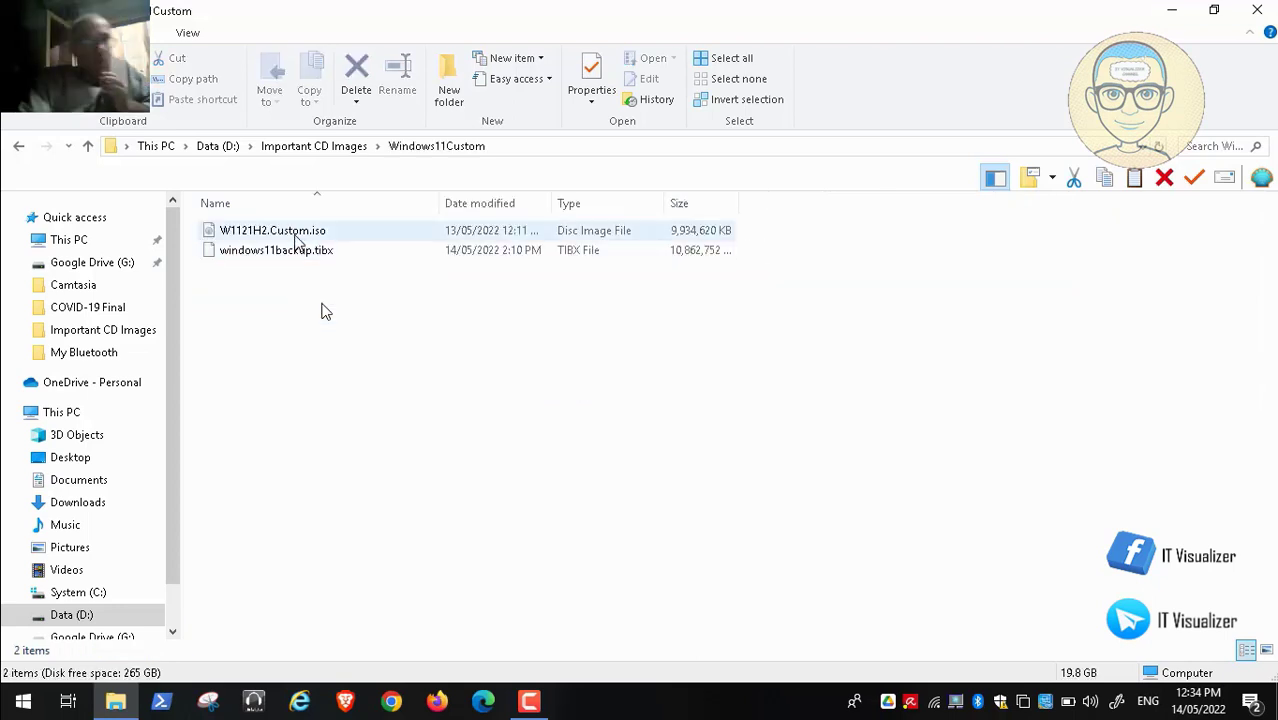
pyautogui.click(297, 232)
pyautogui.rightClick(294, 231)
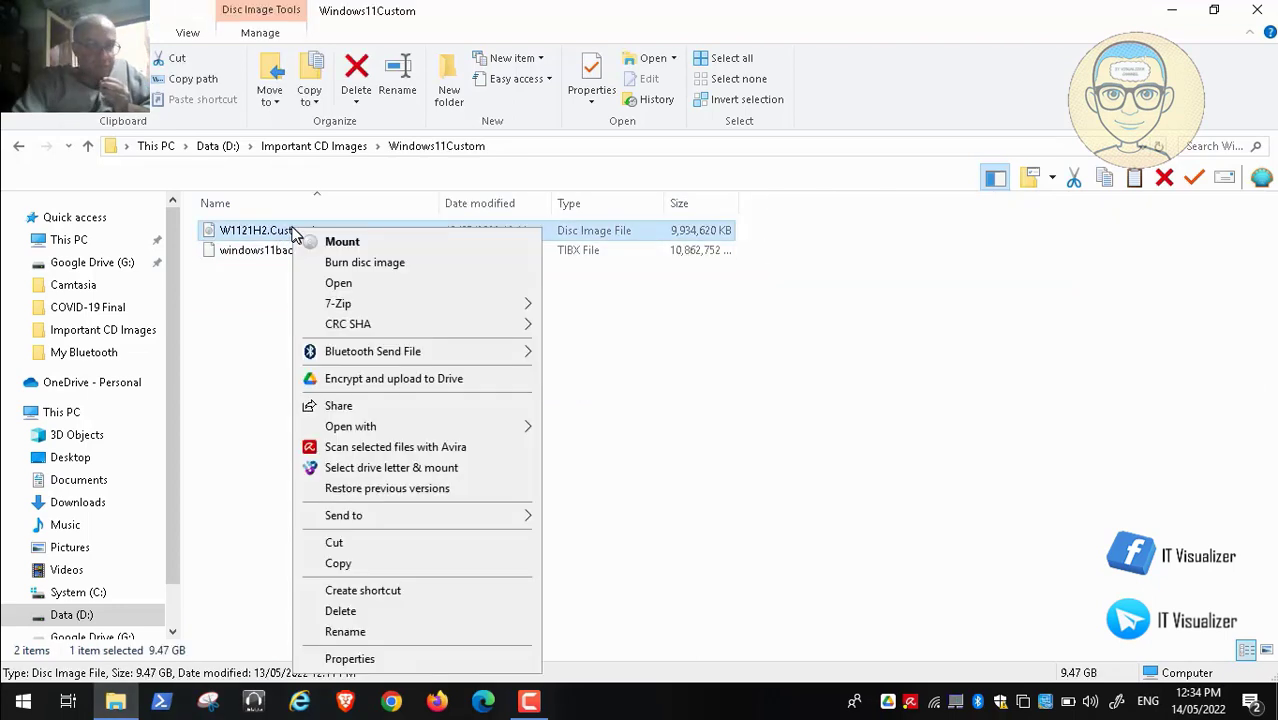
pyautogui.click(384, 566)
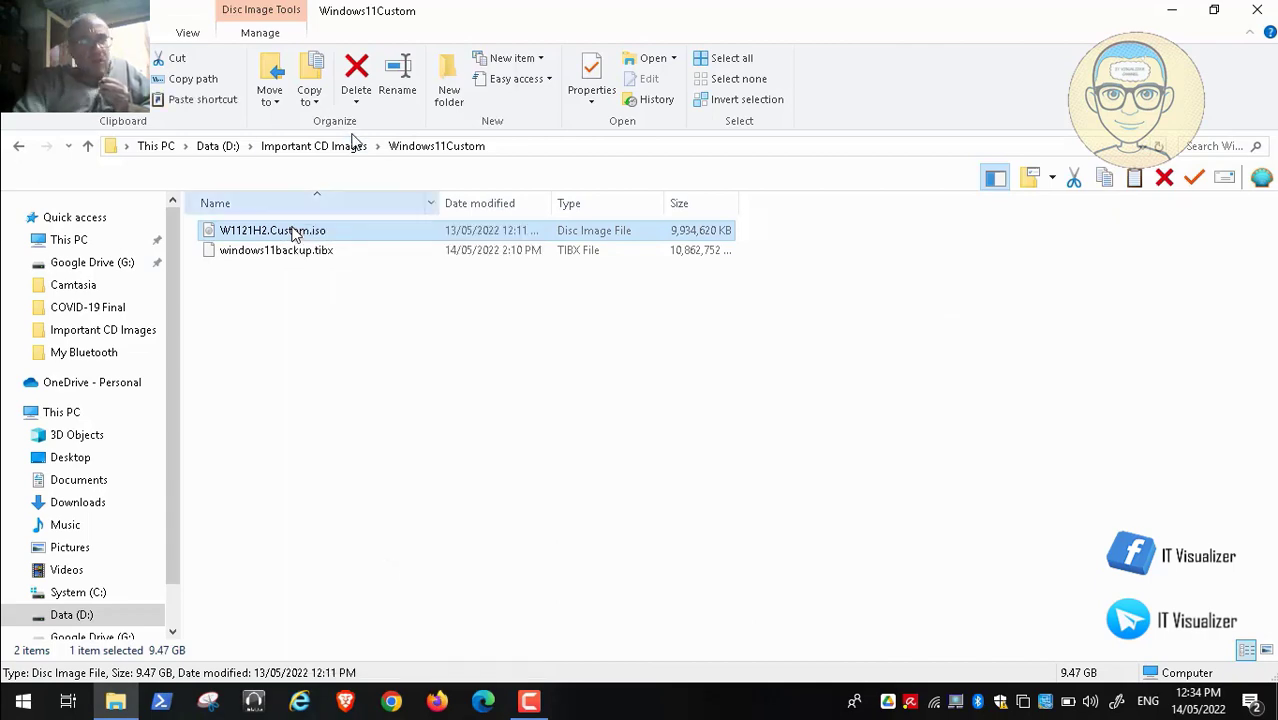
# Step: Paste the copied ISO file into the ISO subfolder of Toolkit_v12.2
pyautogui.click(313, 146)
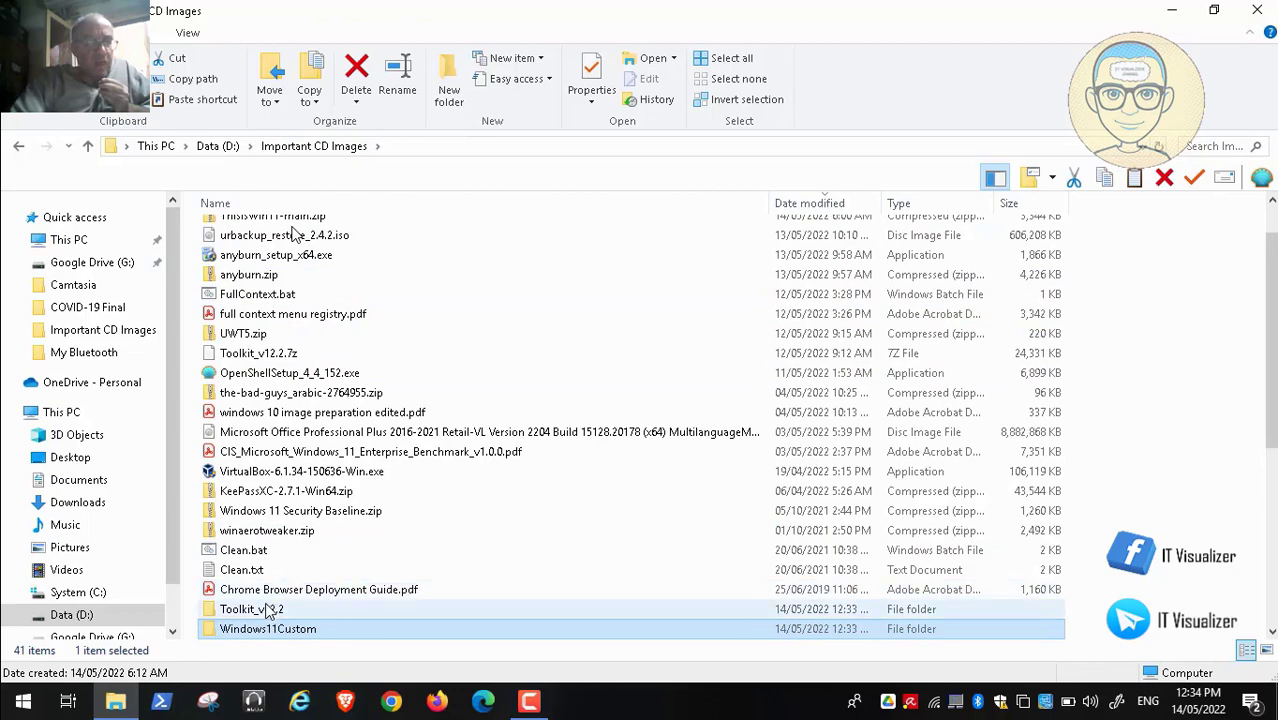
pyautogui.doubleClick(266, 609)
pyautogui.doubleClick(226, 310)
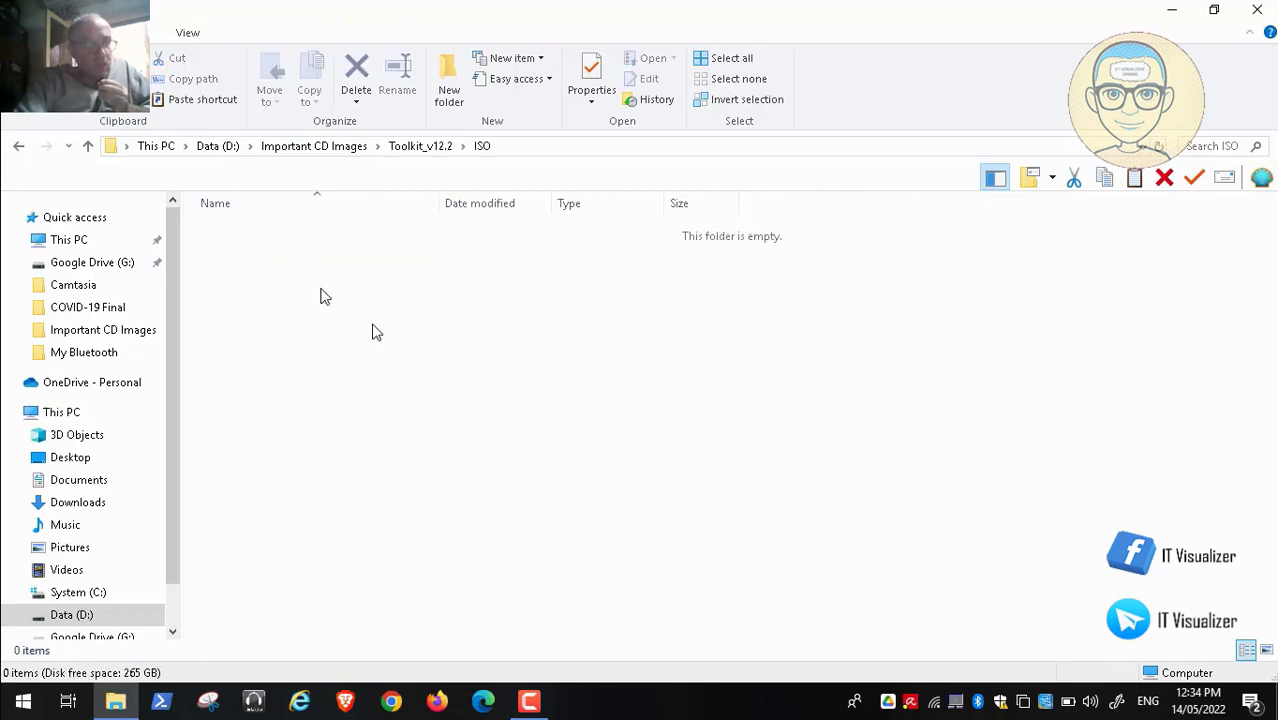
pyautogui.rightClick(376, 332)
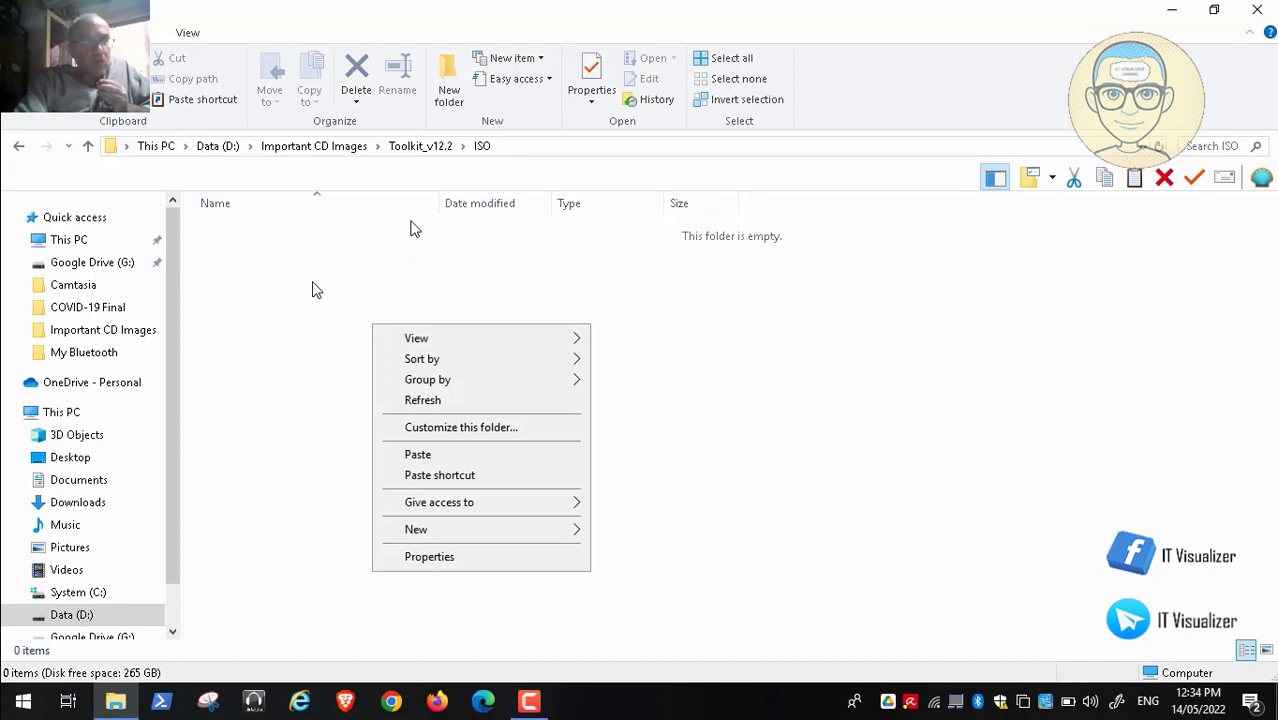
pyautogui.click(441, 457)
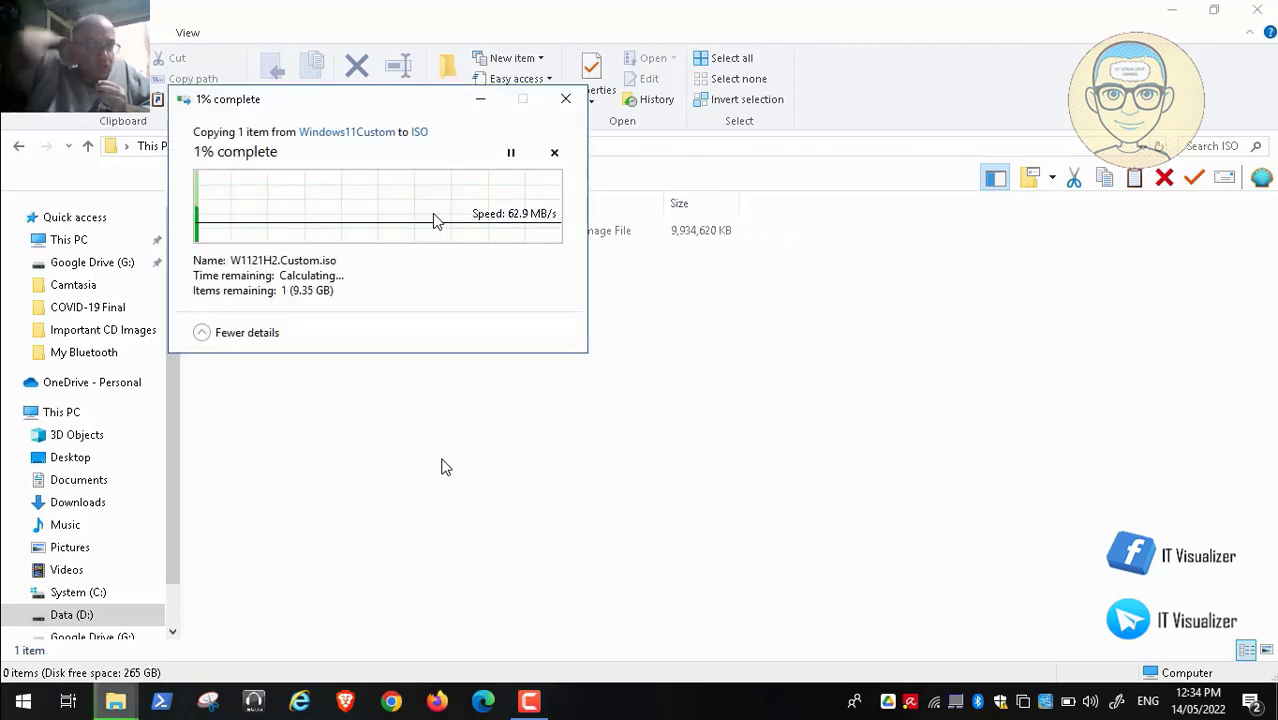
pyautogui.click(529, 700)
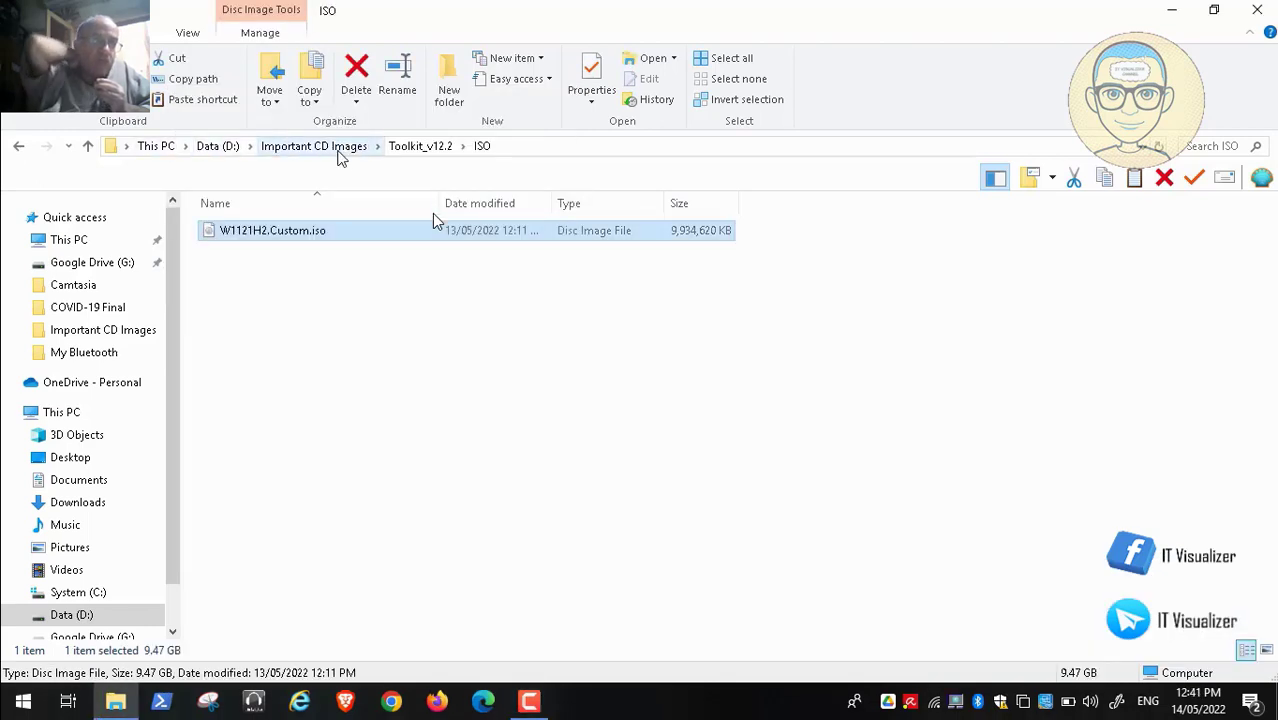
# Step: Run Start.cmd from the Toolkit_v12.2 folder, accept the MSMG Toolkit EULA and continue past the startup screen
pyautogui.click(420, 146)
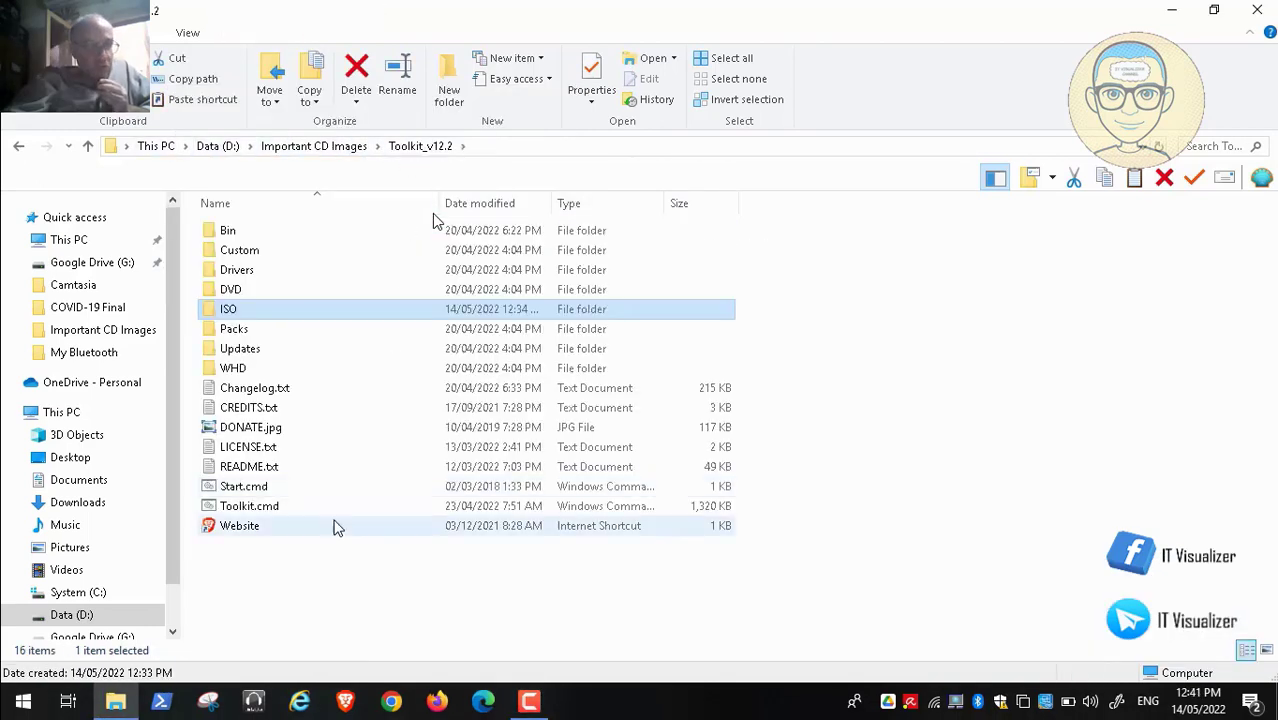
pyautogui.click(247, 492)
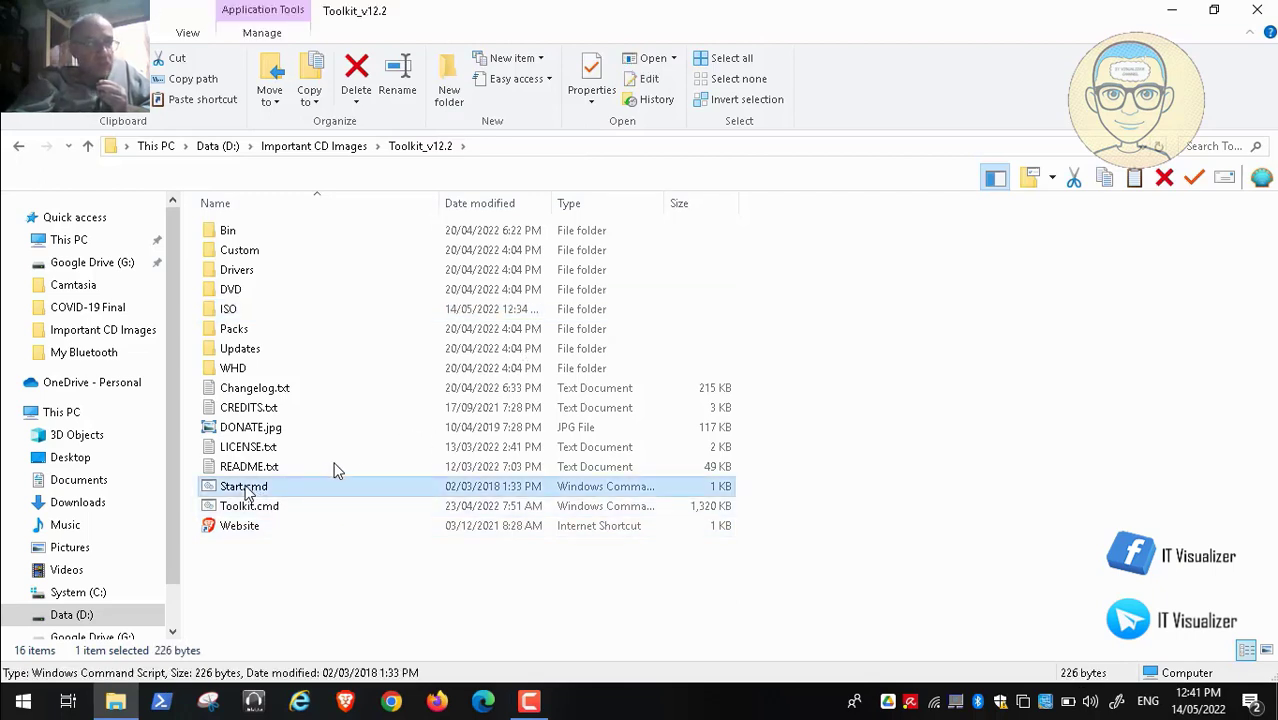
pyautogui.press('Return')
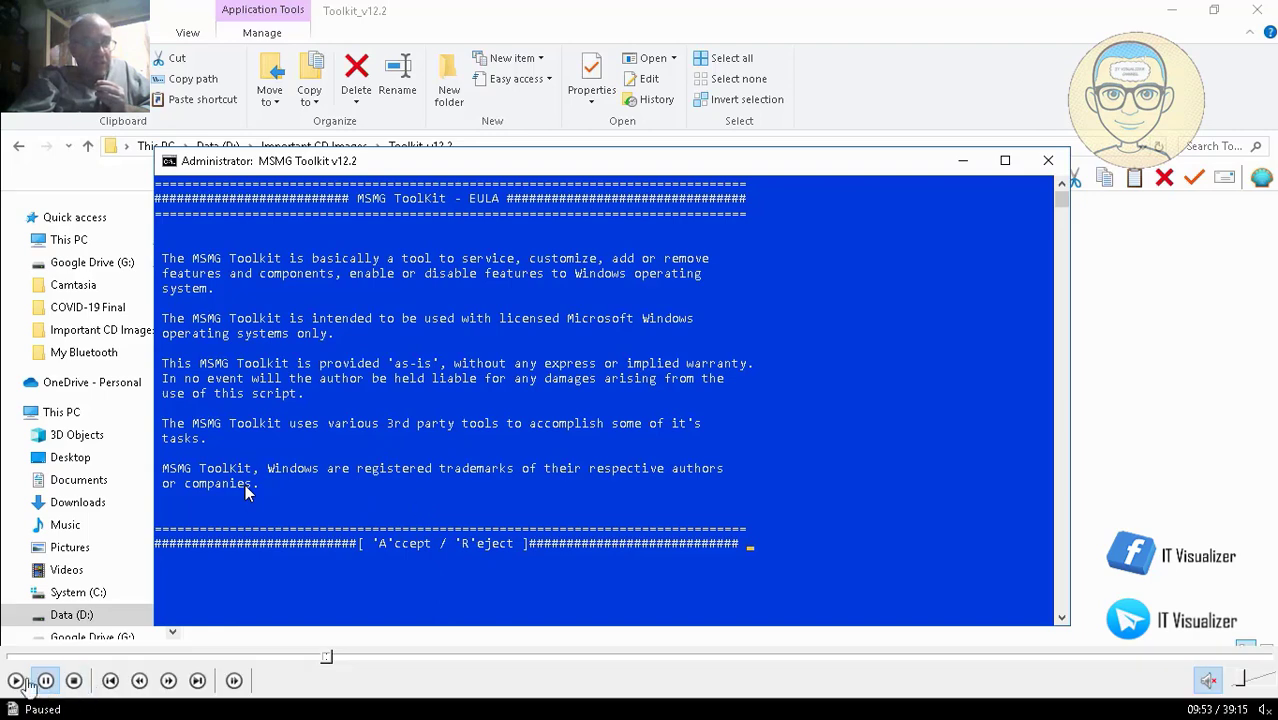
pyautogui.click(17, 681)
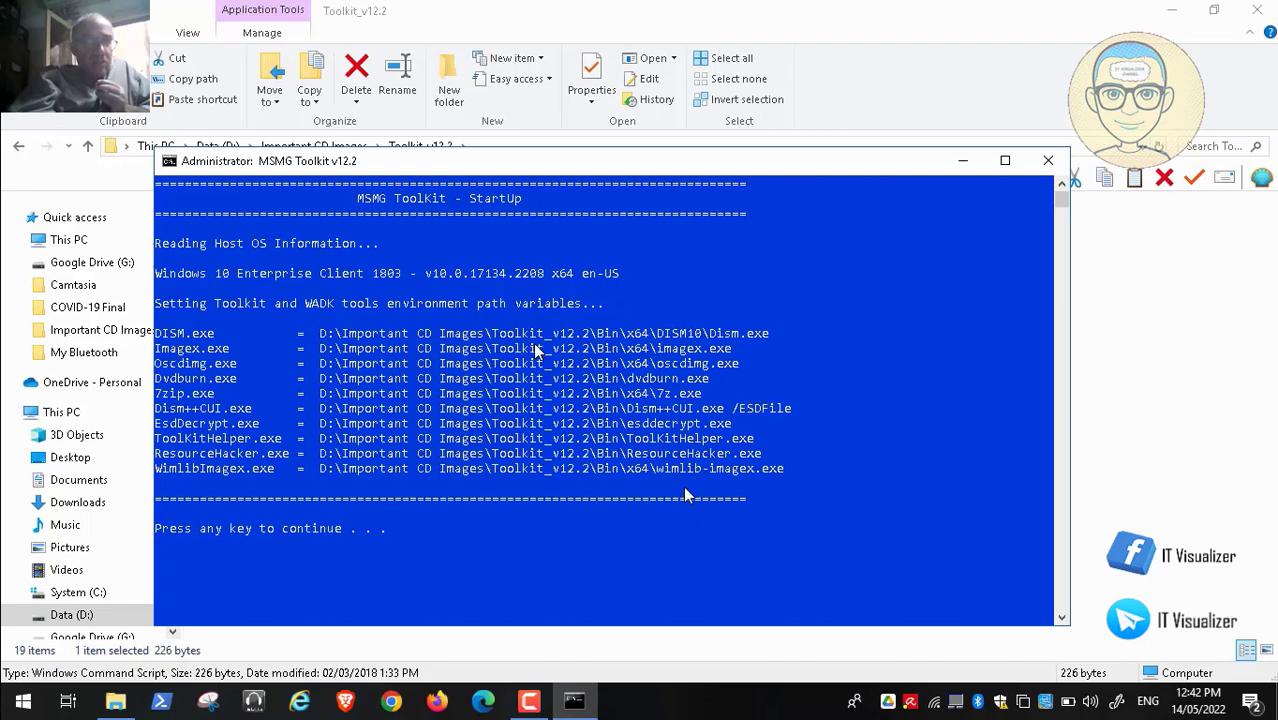
pyautogui.press('space')
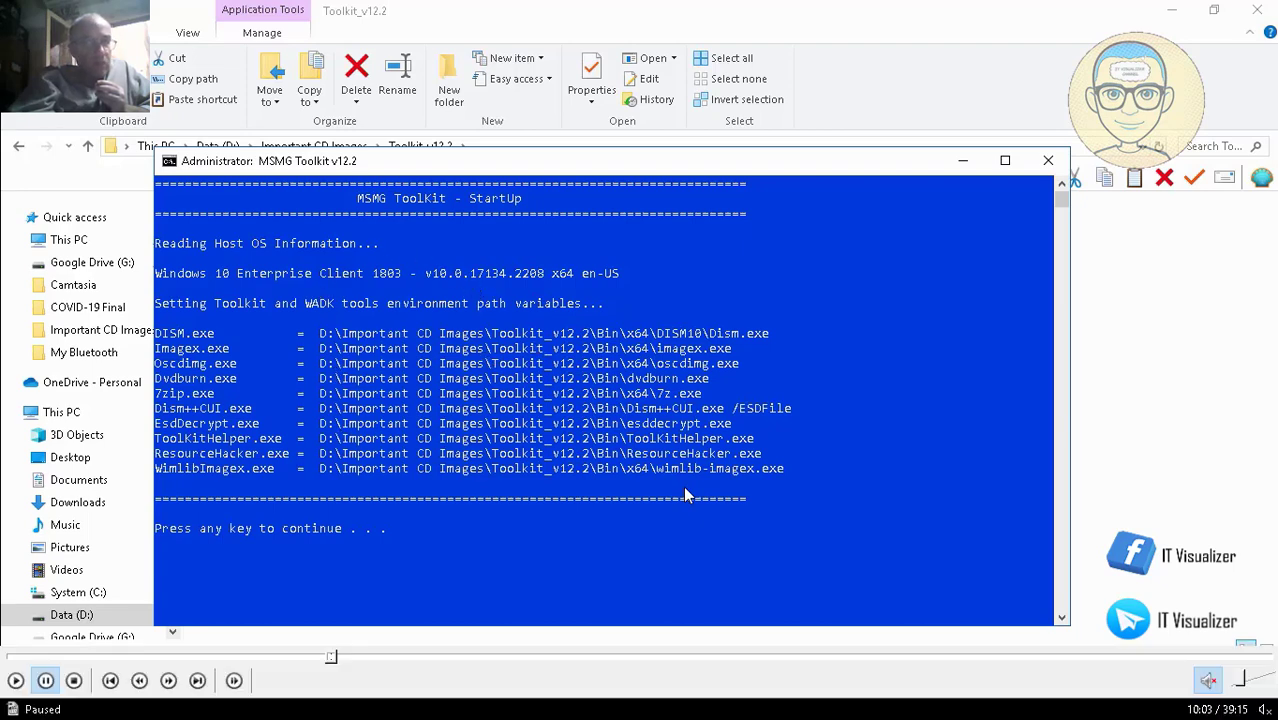
# Step: In the toolkit's Source menu, choose Extract Source from DVD ISO Image
pyautogui.click(14, 686)
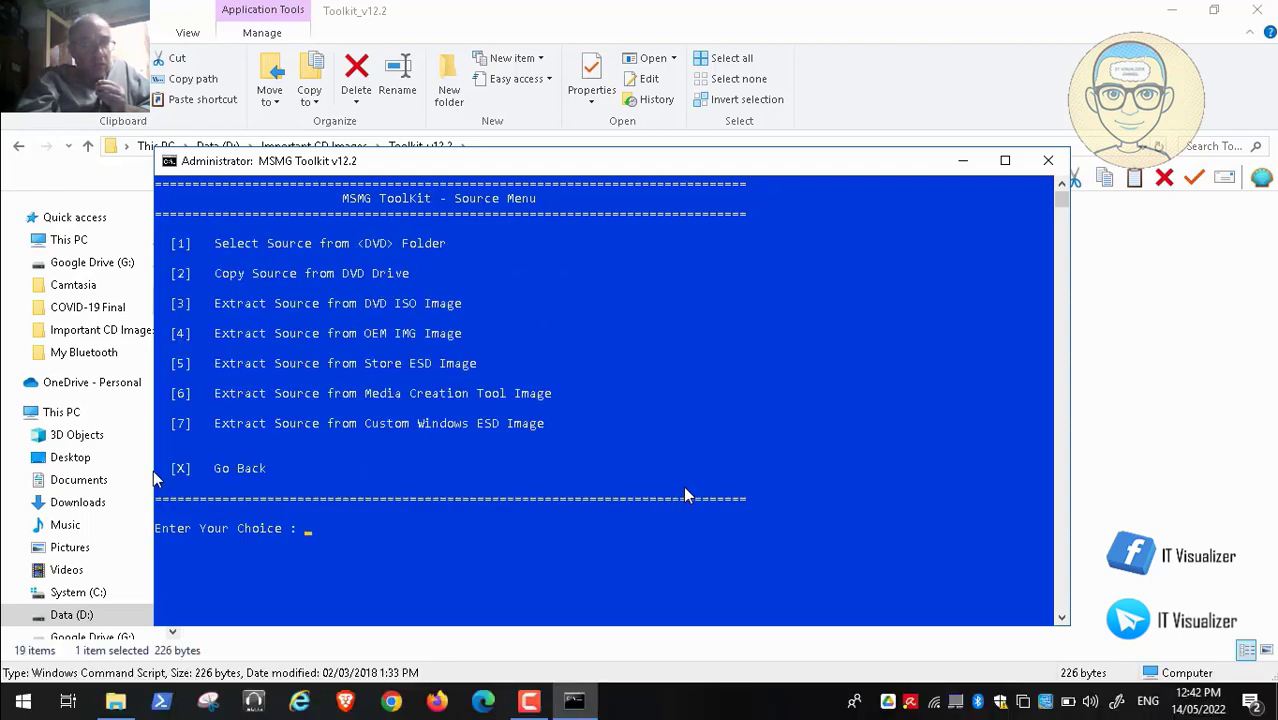
pyautogui.moveTo(41, 690)
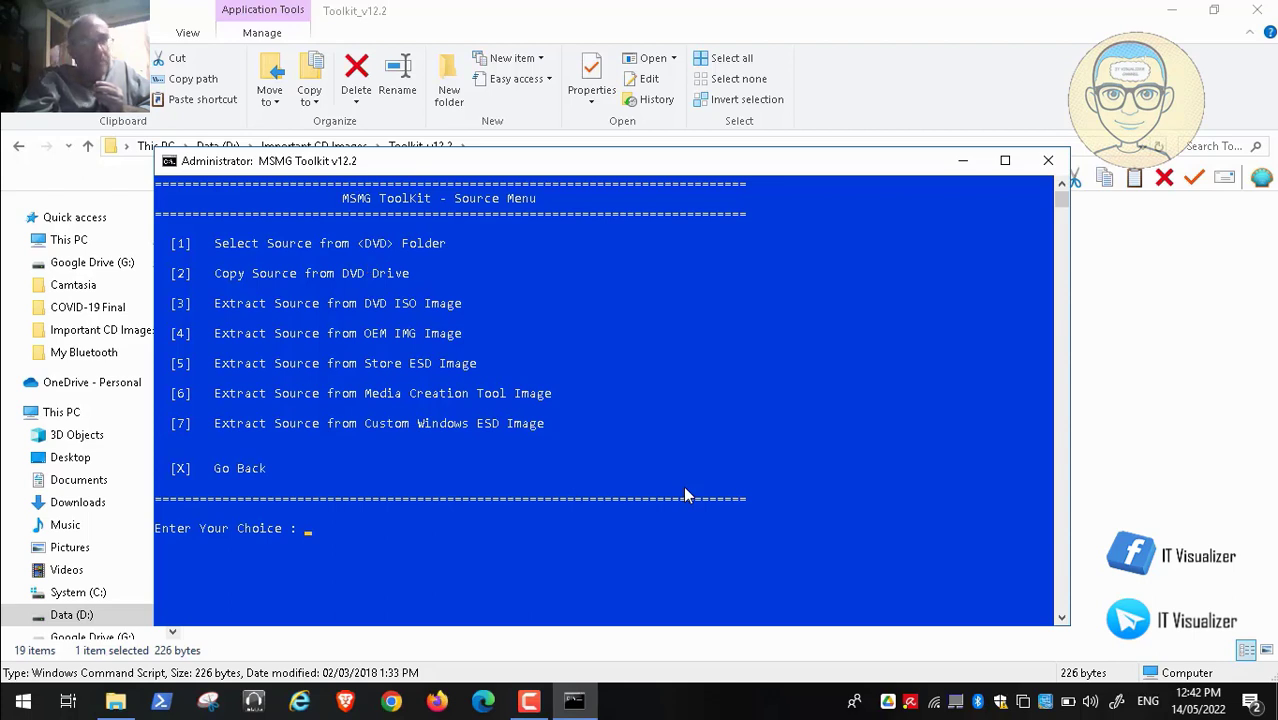
pyautogui.click(16, 681)
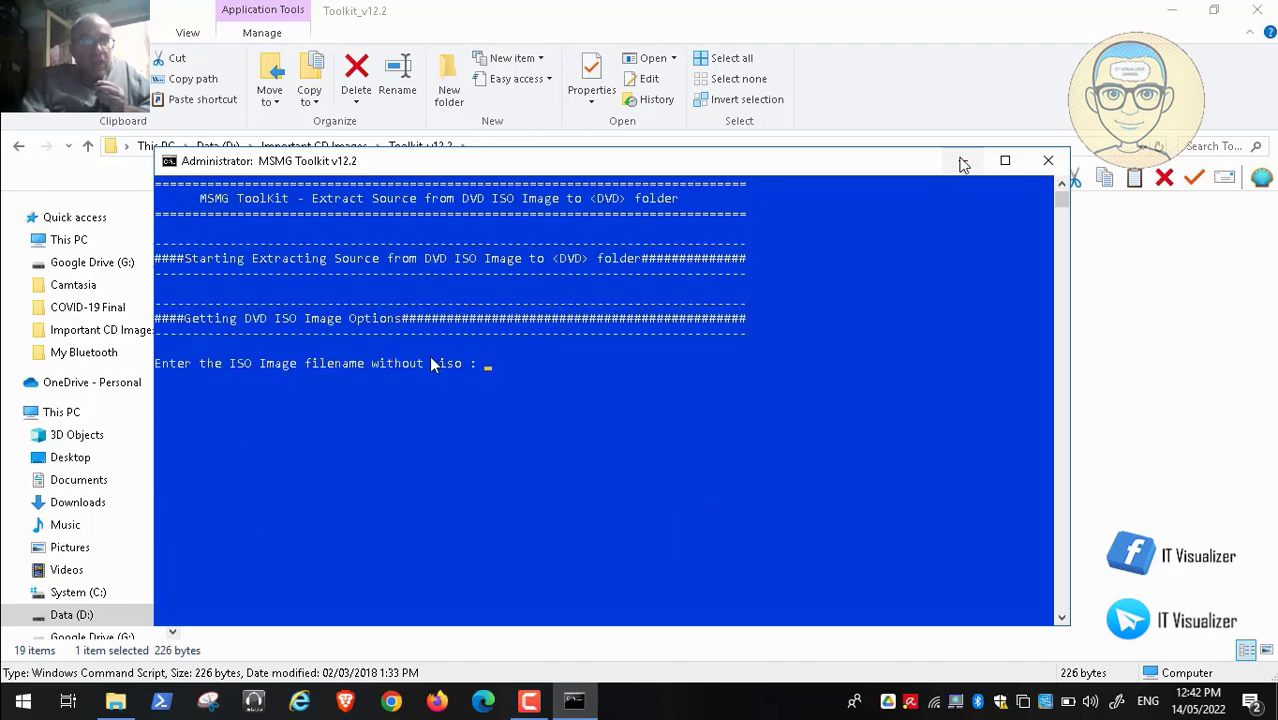
# Step: Set the toolkit window aside and copy the ISO file's name, without its extension, from the ISO folder in File Explorer
pyautogui.click(962, 162)
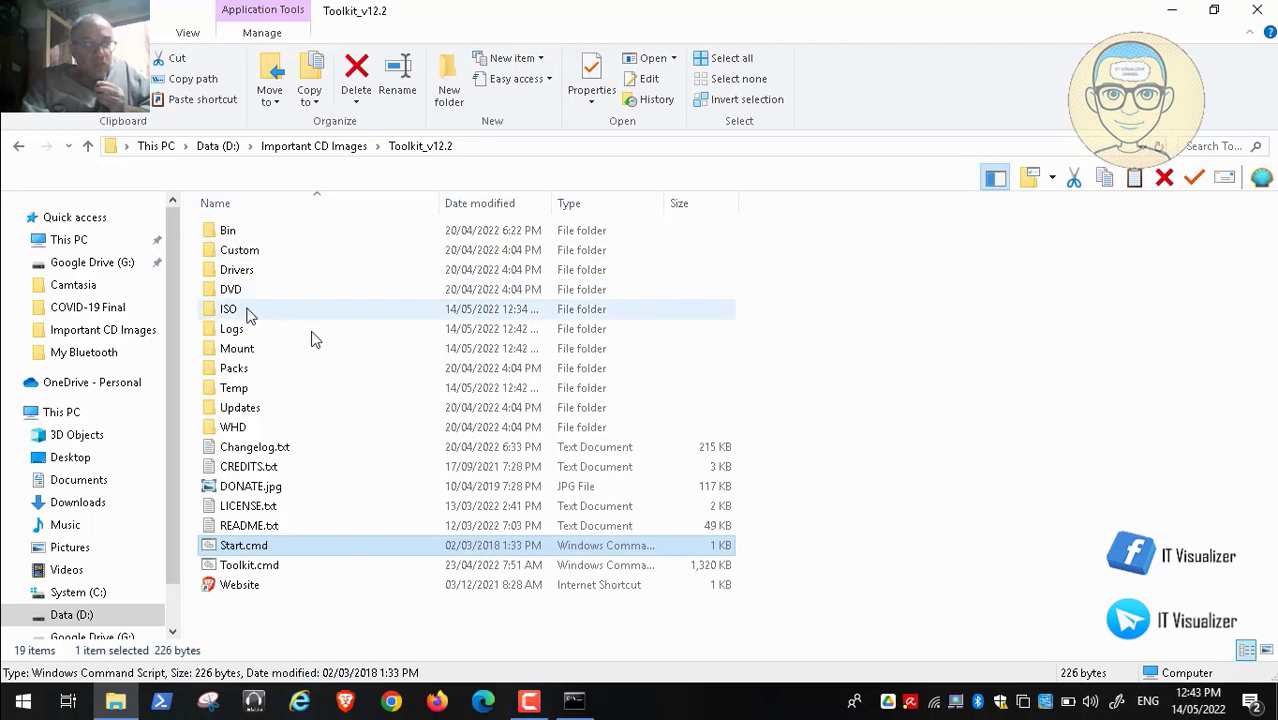
pyautogui.doubleClick(250, 315)
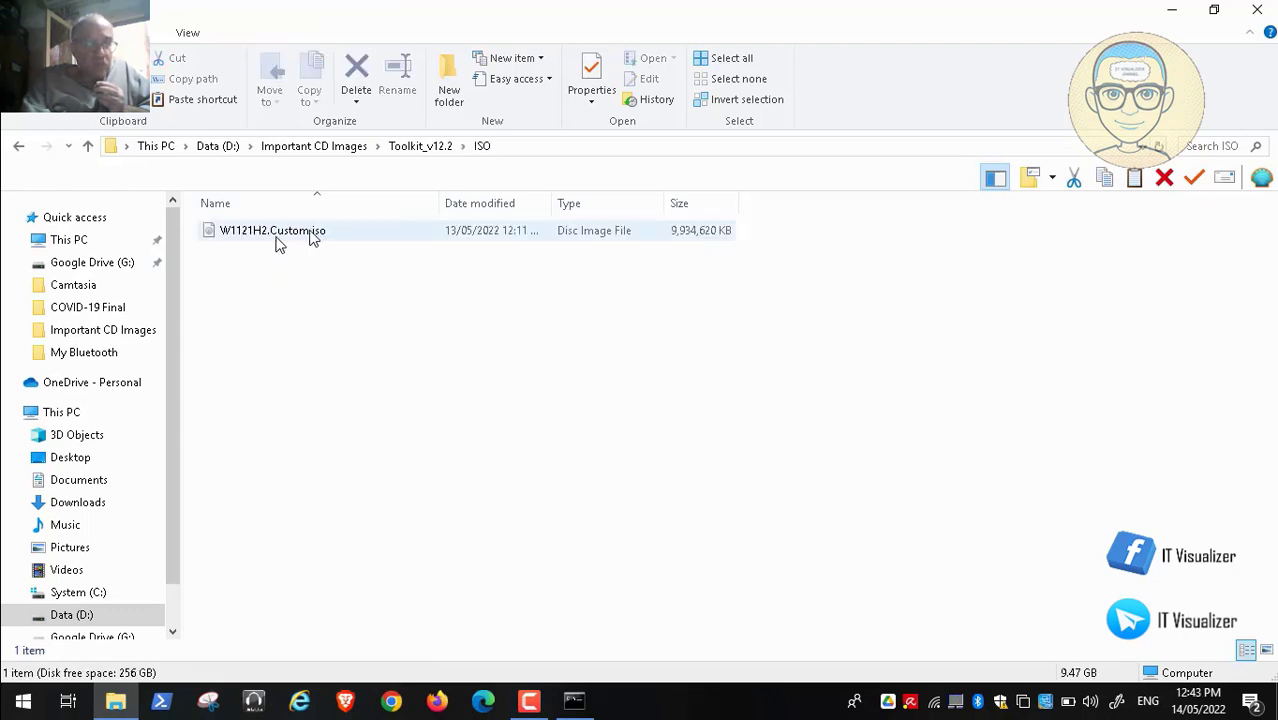
pyautogui.rightClick(278, 240)
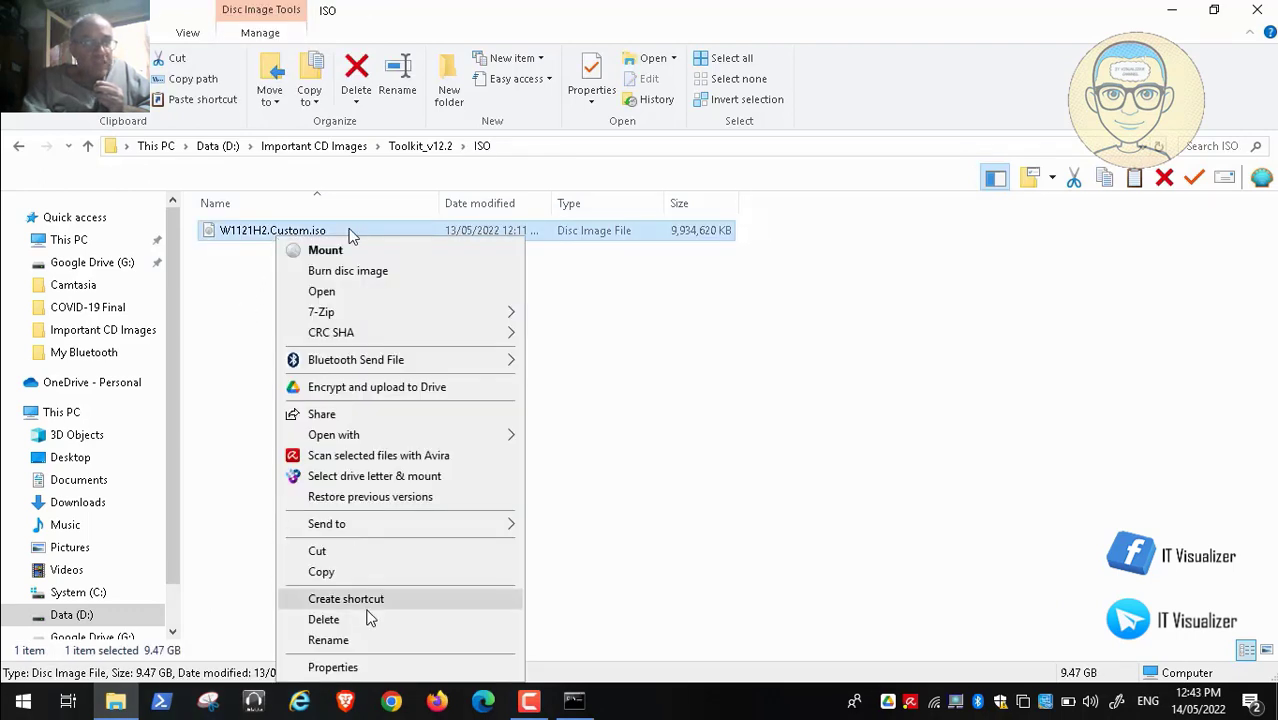
pyautogui.click(368, 638)
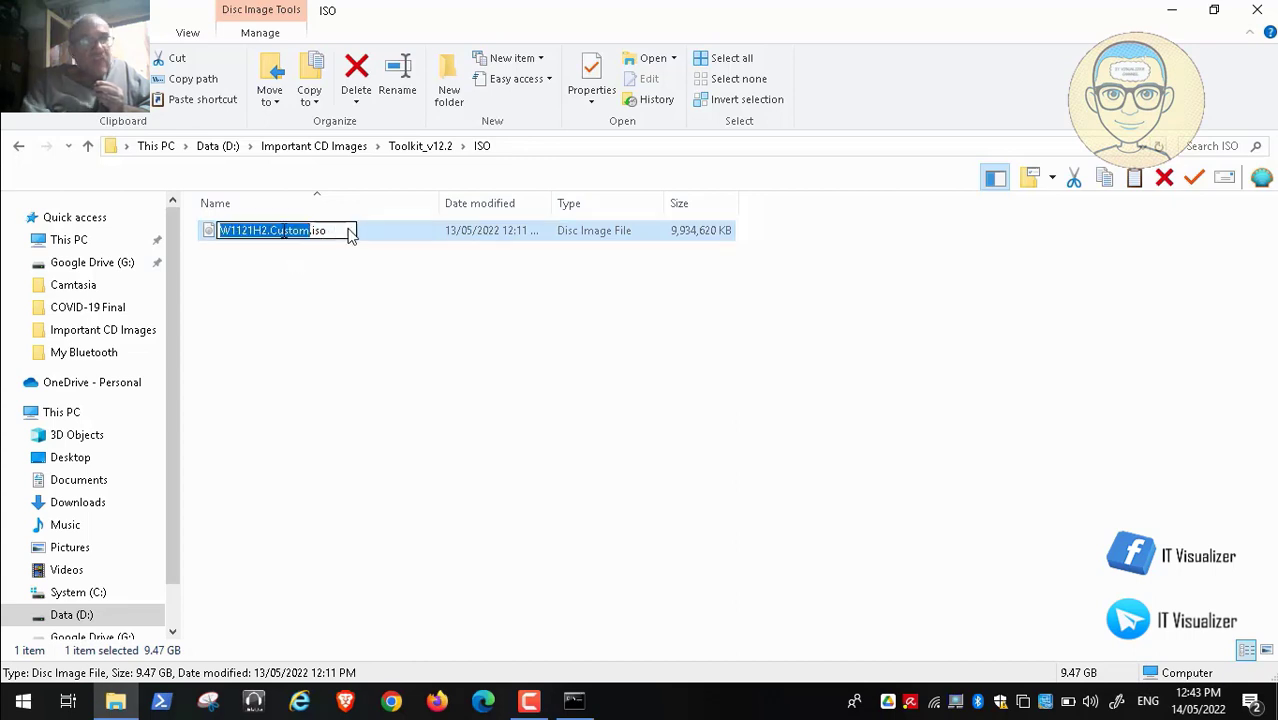
pyautogui.rightClick(282, 228)
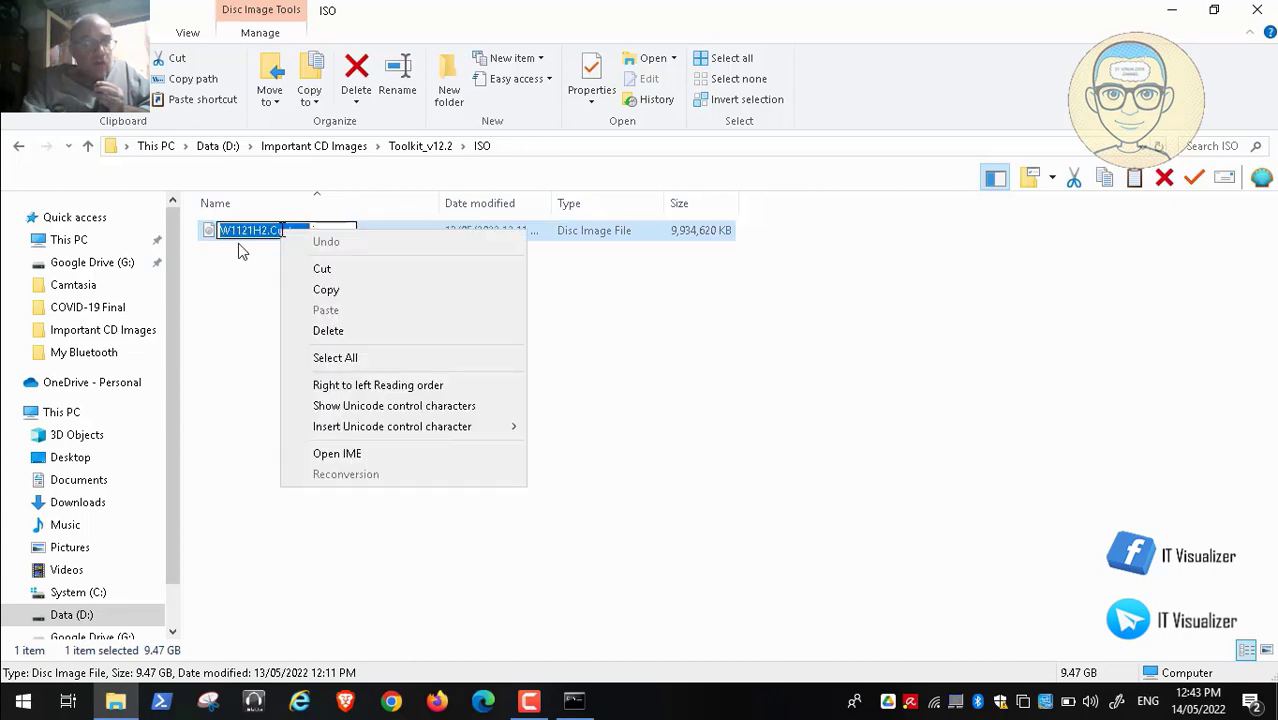
pyautogui.click(320, 292)
pyautogui.click(1107, 307)
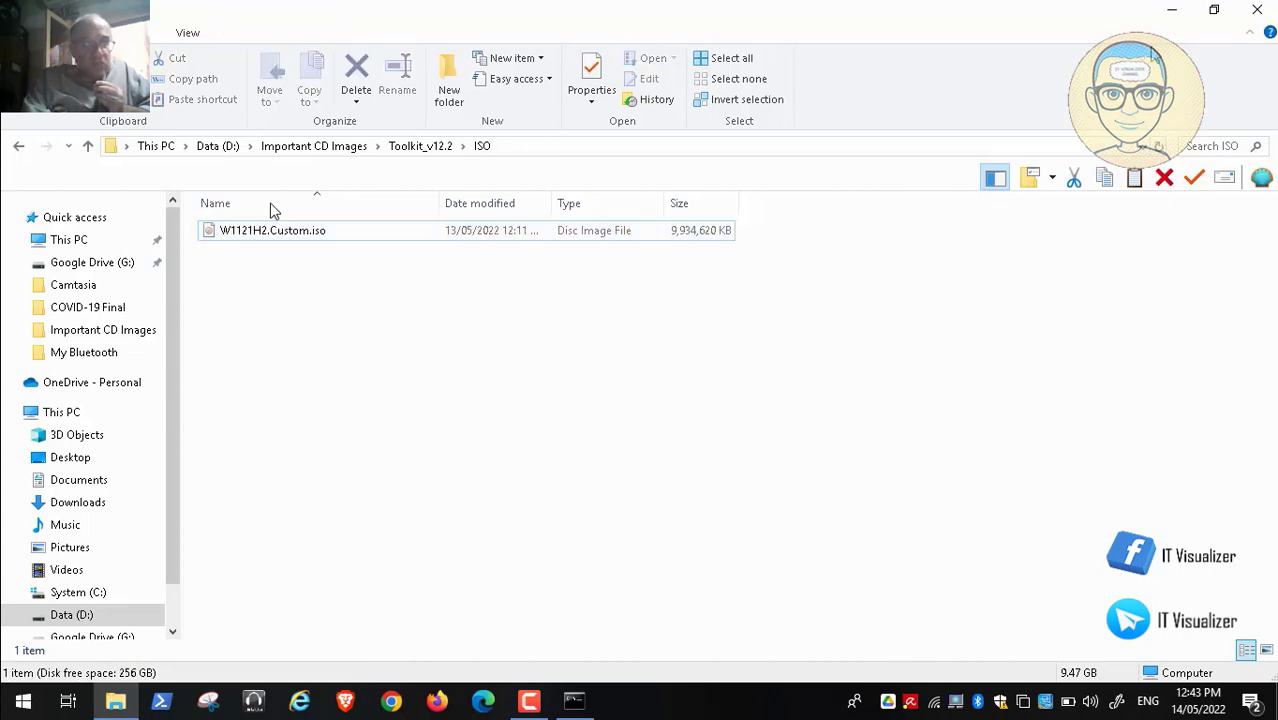
pyautogui.click(1172, 9)
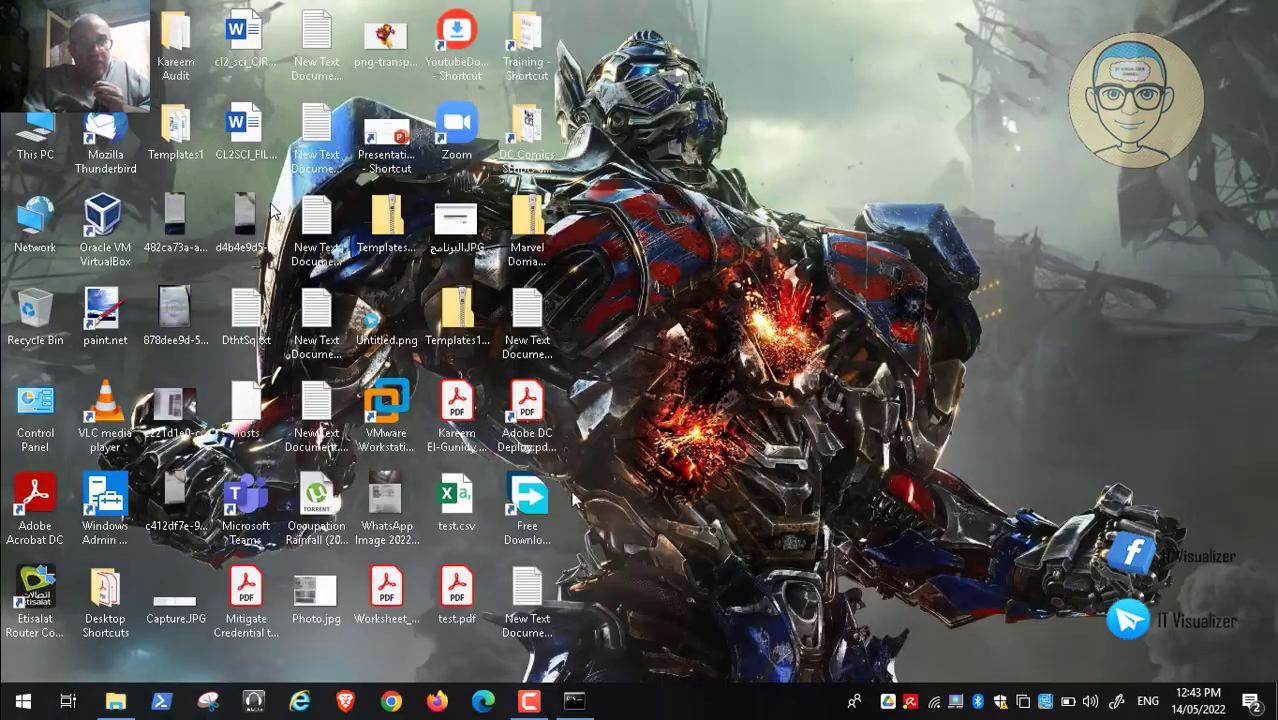
# Step: Switch back to MSMG Toolkit, extract the W1121H2.Custom image into the DVD folder and continue to the main menu
pyautogui.click(575, 703)
pyautogui.rightClick(487, 365)
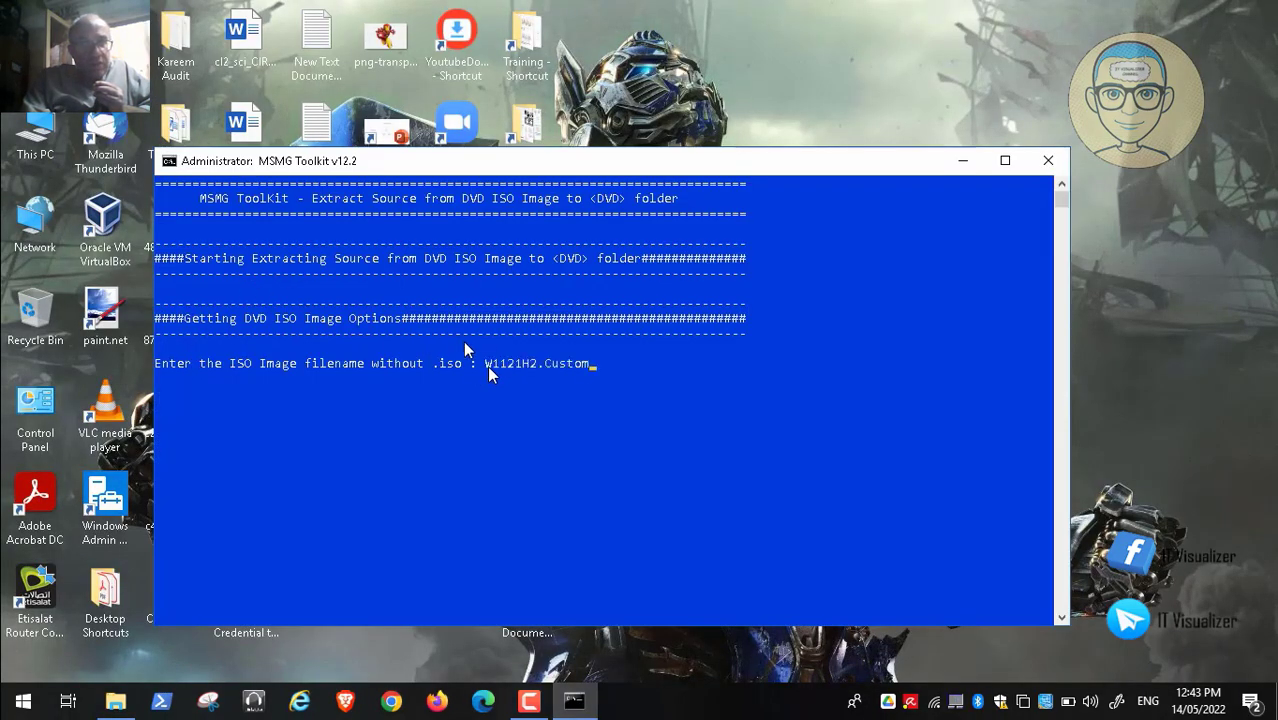
pyautogui.press('Return')
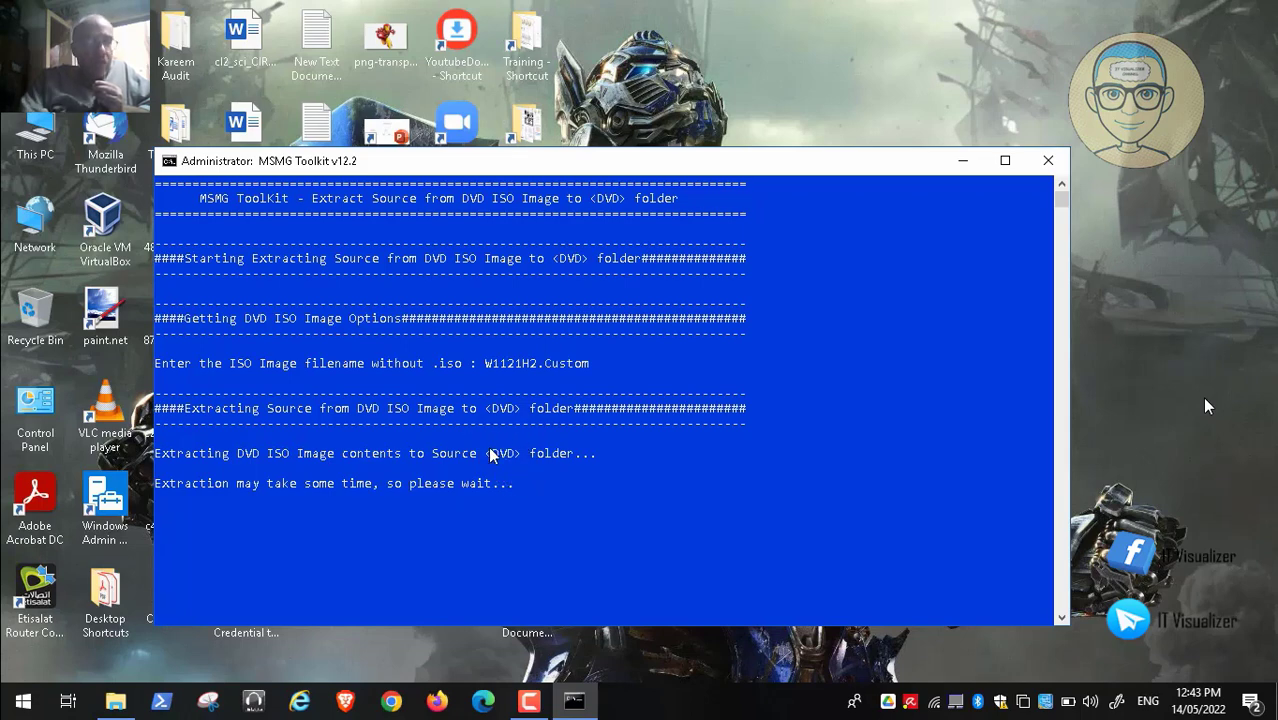
pyautogui.click(535, 700)
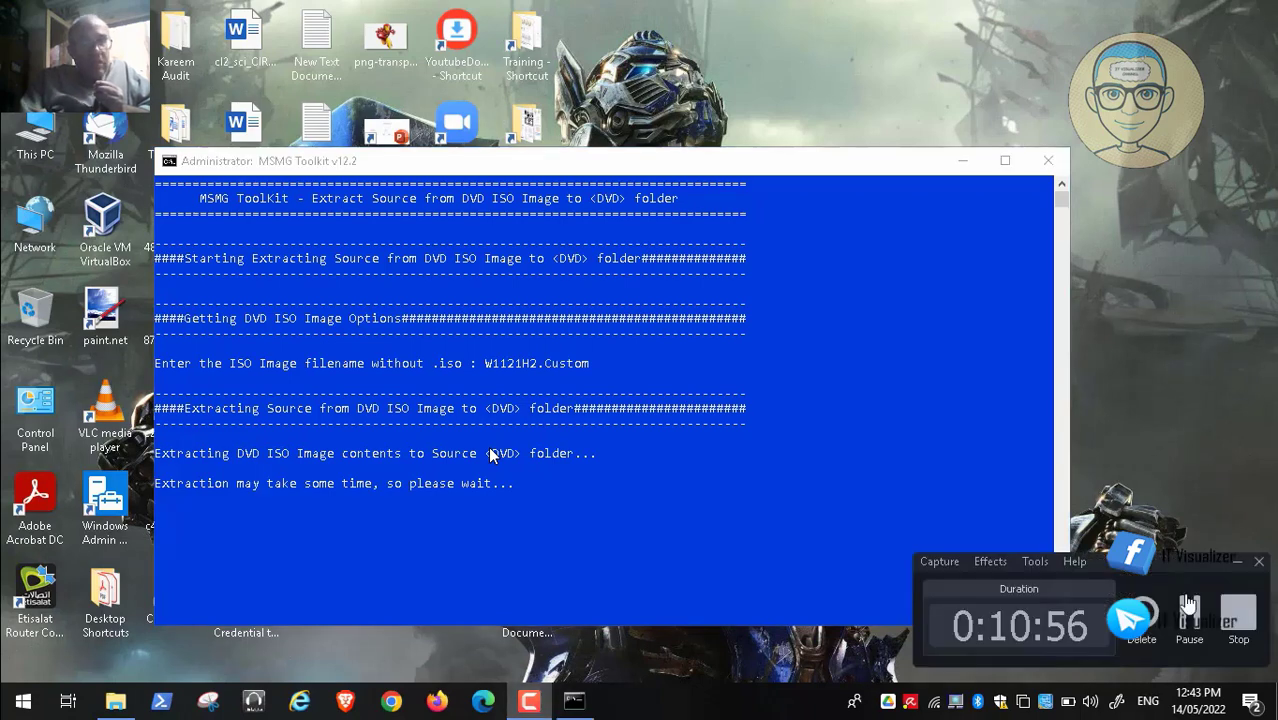
pyautogui.click(1188, 605)
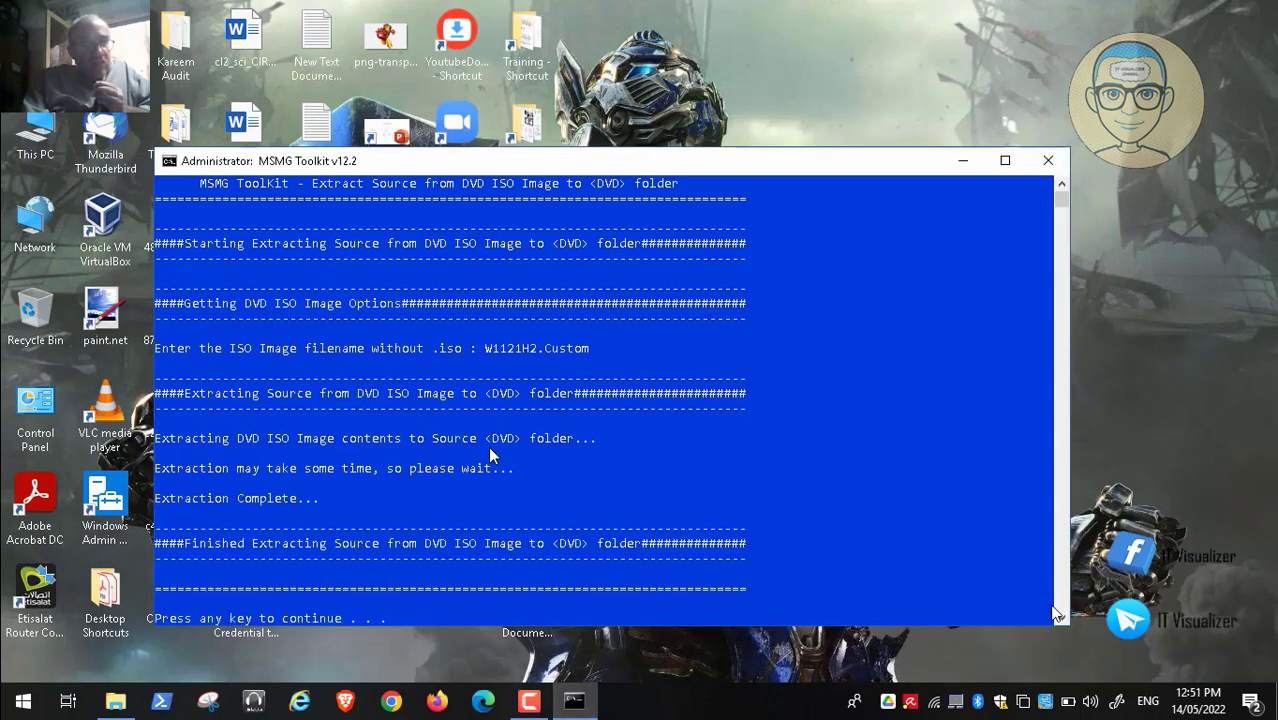
pyautogui.click(1060, 617)
pyautogui.click(1060, 617)
pyautogui.click(1060, 617)
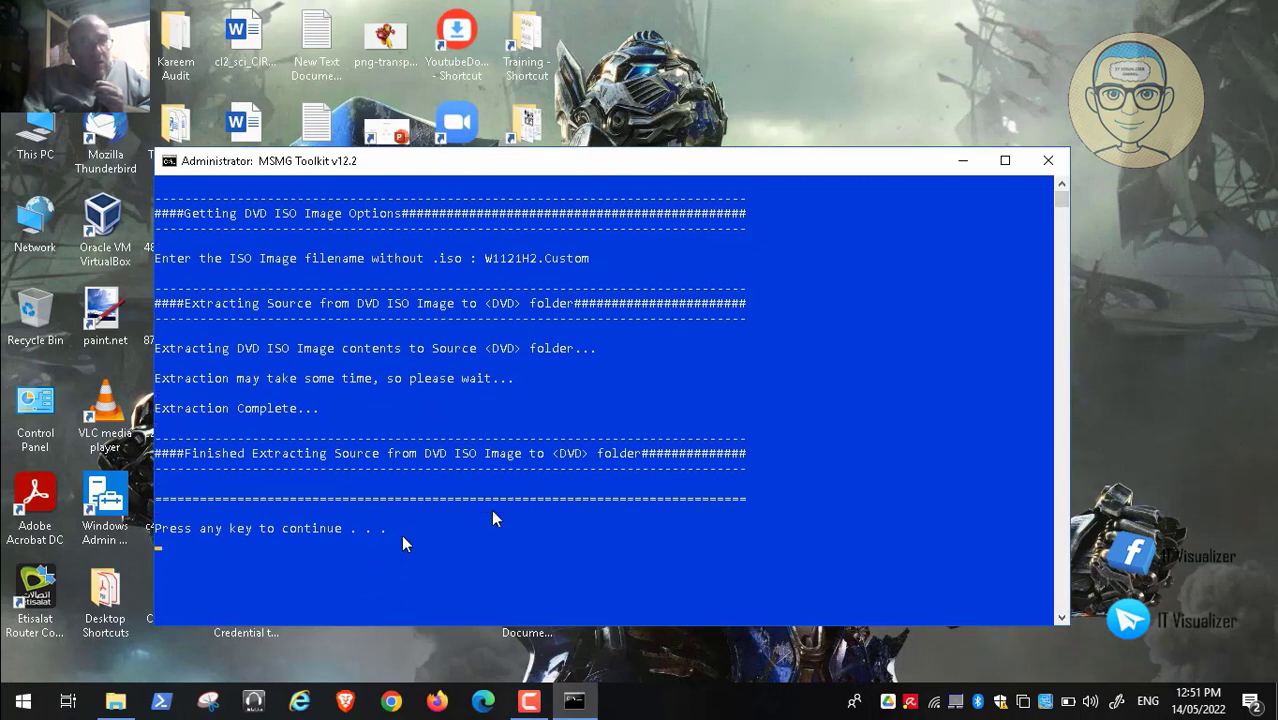
pyautogui.press('Return')
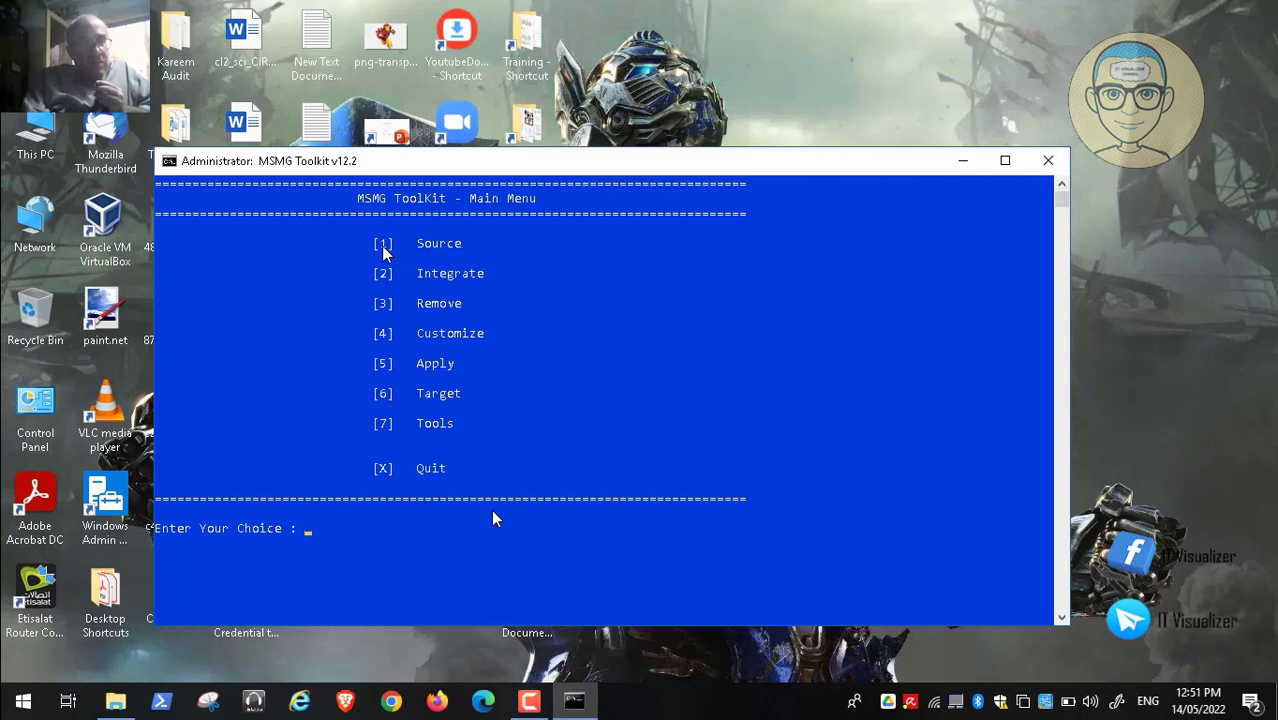
# Step: Look at the Source menu, go back to the main menu and try to open the Remove menu
pyautogui.press('1')
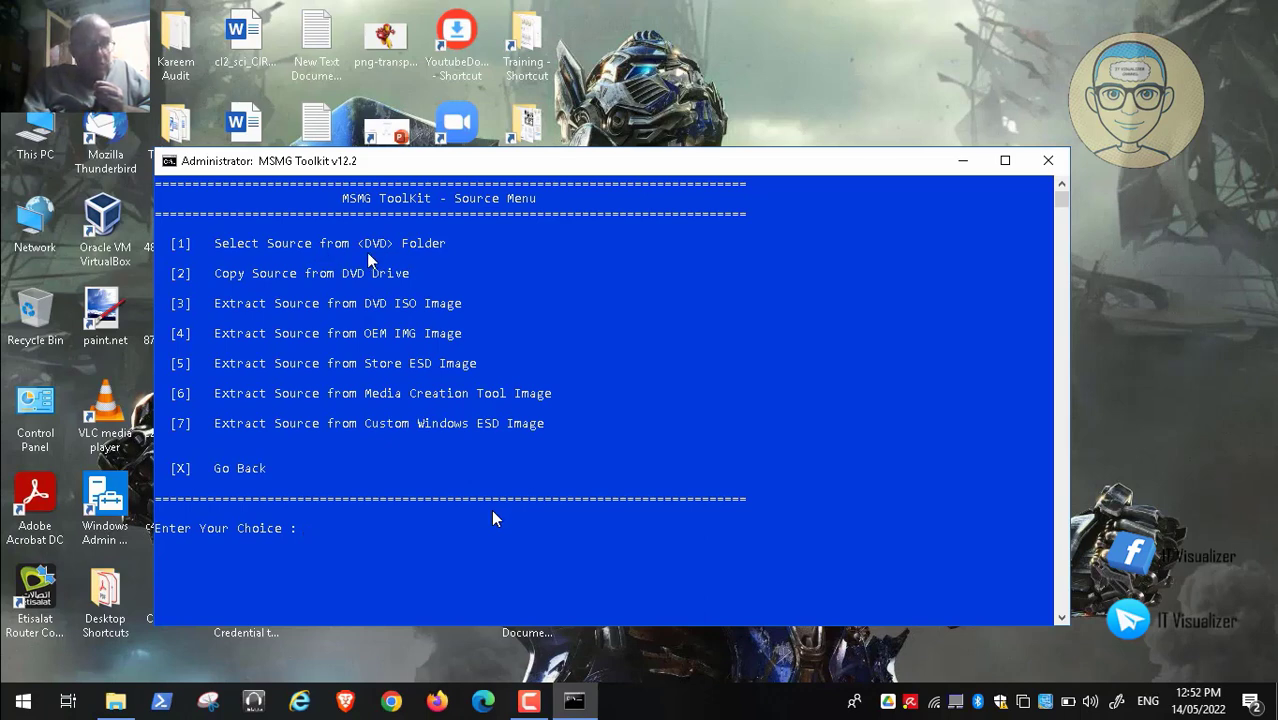
pyautogui.write('x')
pyautogui.press('Return')
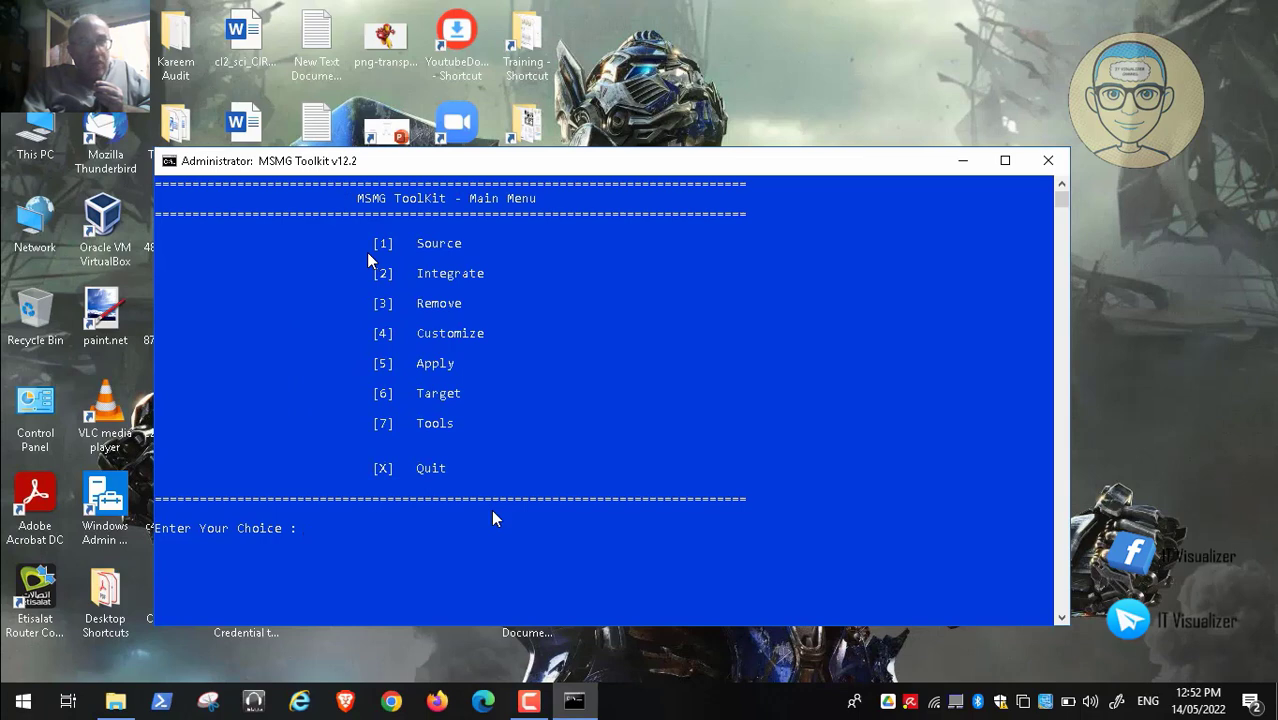
pyautogui.write('3')
pyautogui.press('Return')
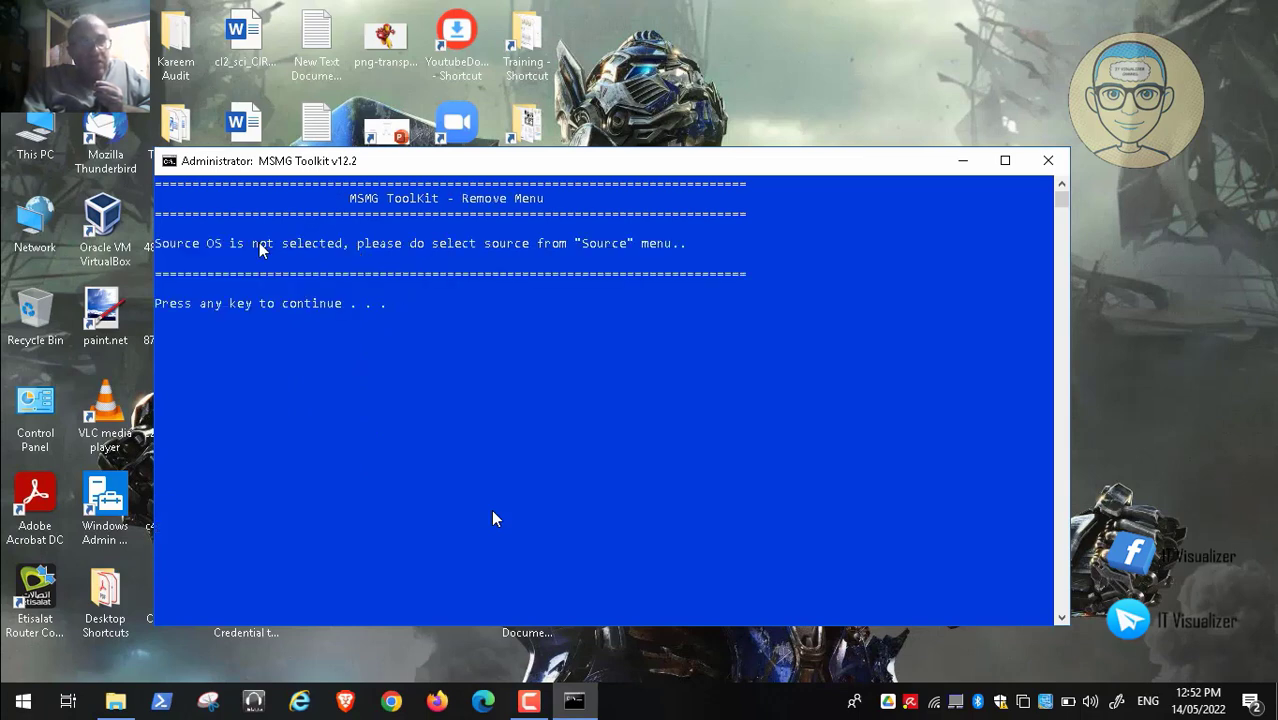
# Step: Leave the Remove menu message, open the Source menu and try to select the source from the DVD folder
pyautogui.press('Return')
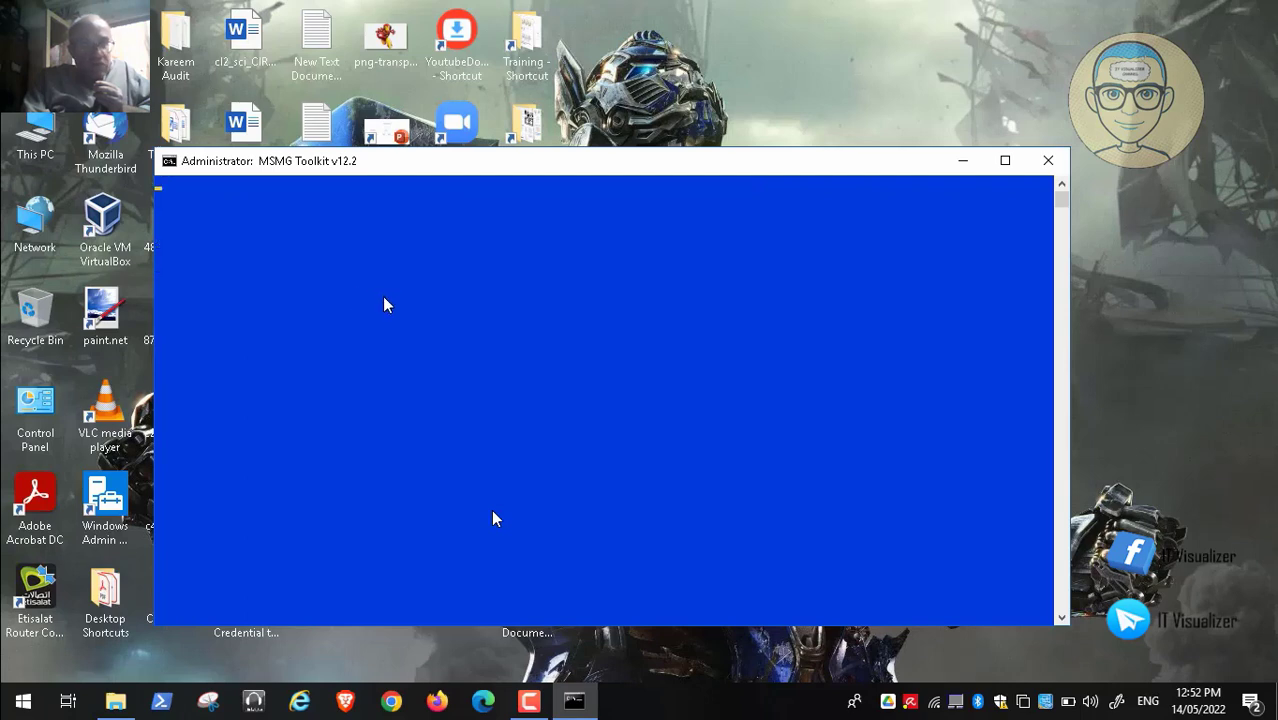
pyautogui.write('1')
pyautogui.press('Return')
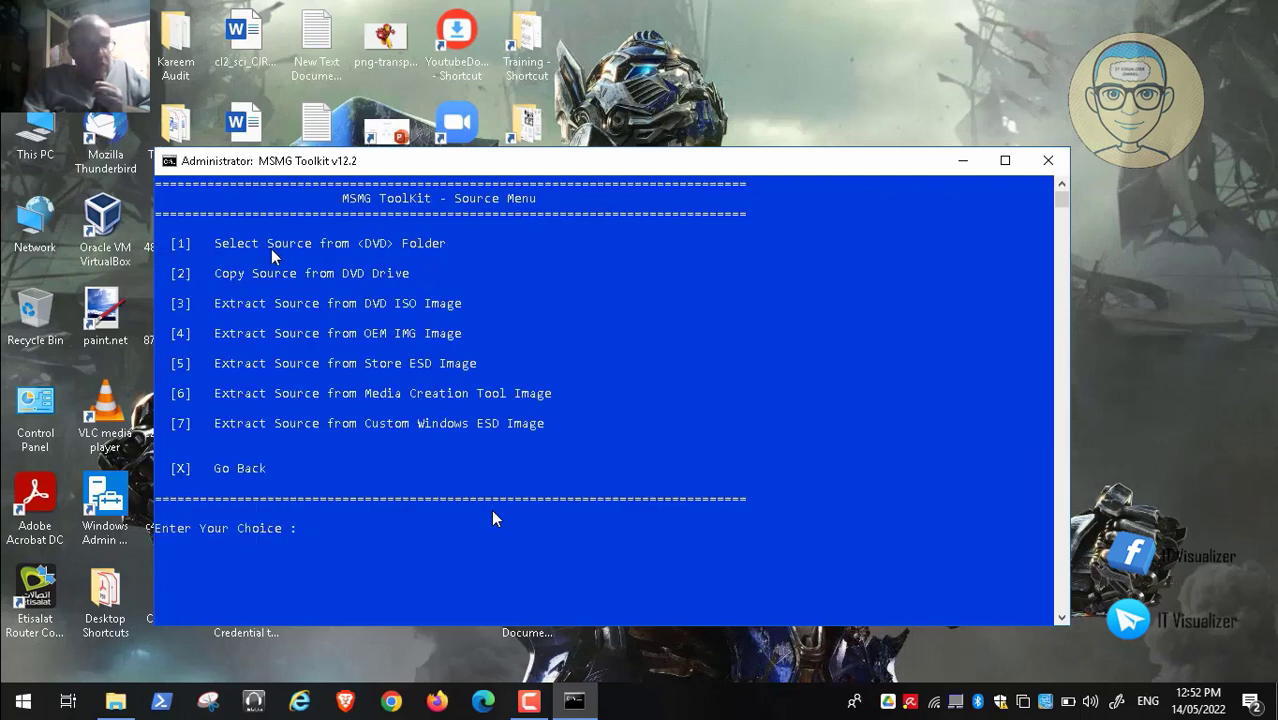
pyautogui.write('1')
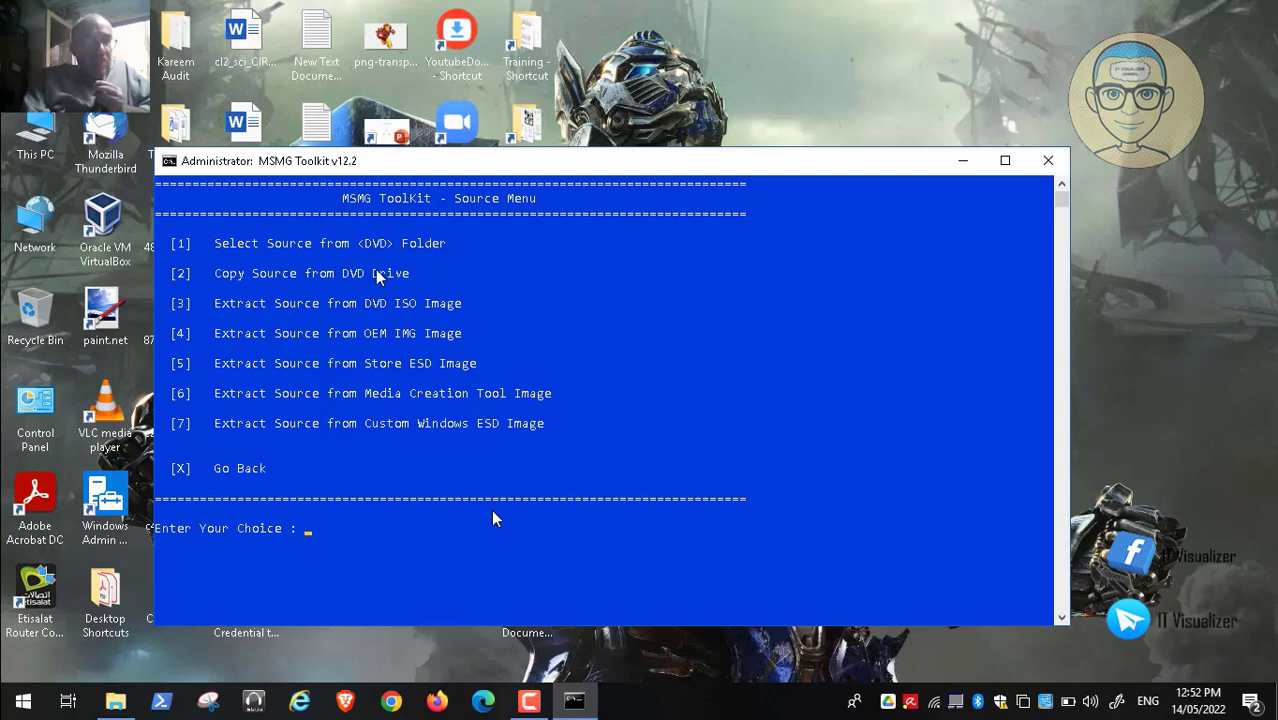
pyautogui.press('Return')
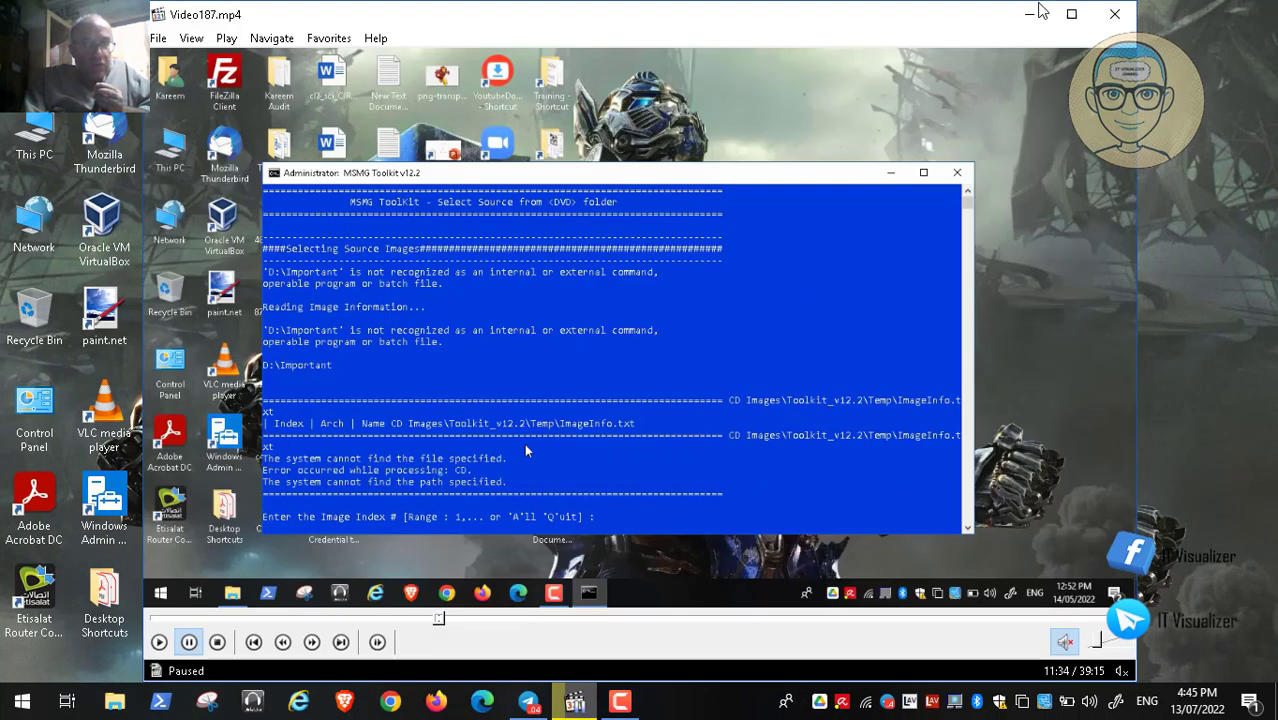
# Step: Set the paused video aside and check the Important CD Images folder name on the Data (D:) drive in File Explorer
pyautogui.click(1032, 12)
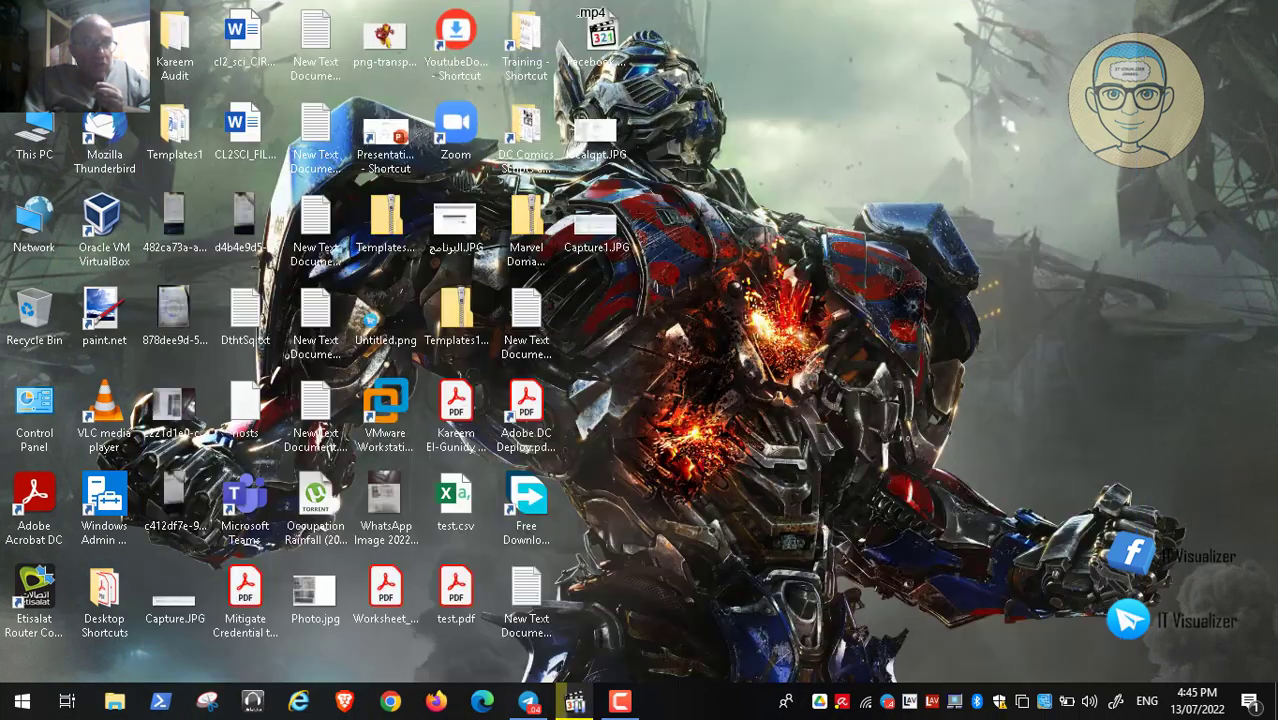
pyautogui.doubleClick(35, 133)
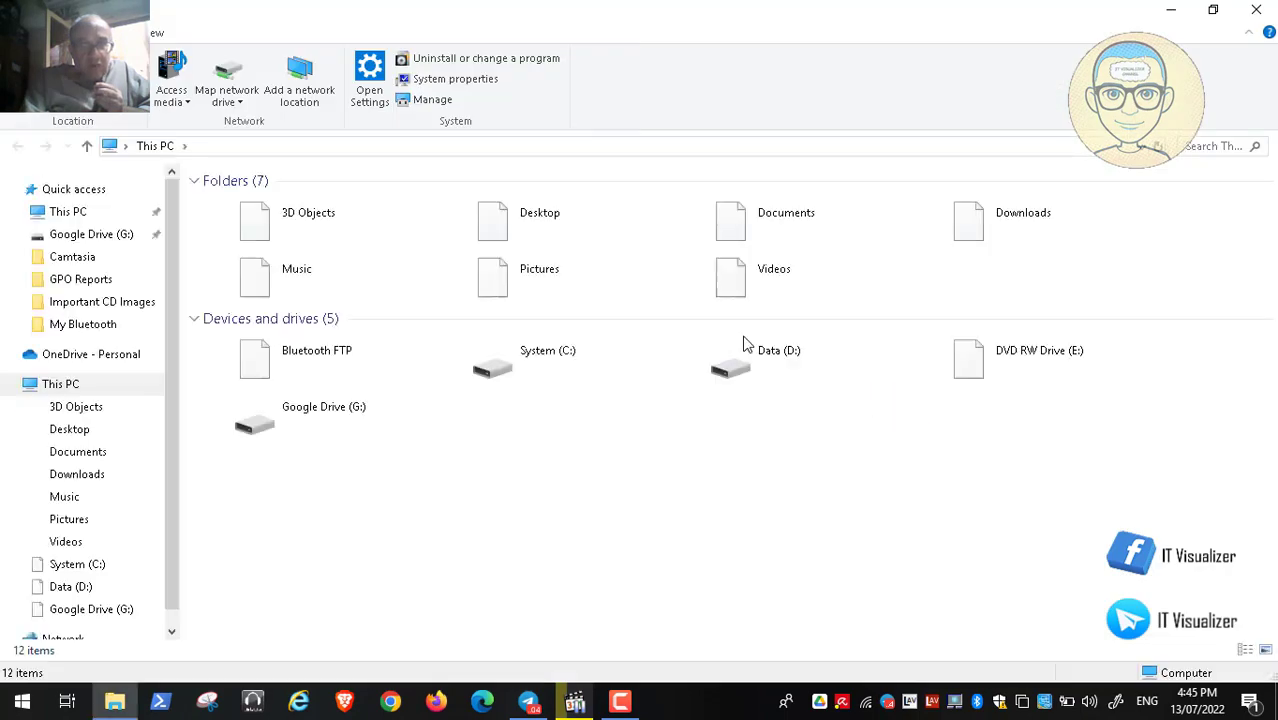
pyautogui.doubleClick(770, 362)
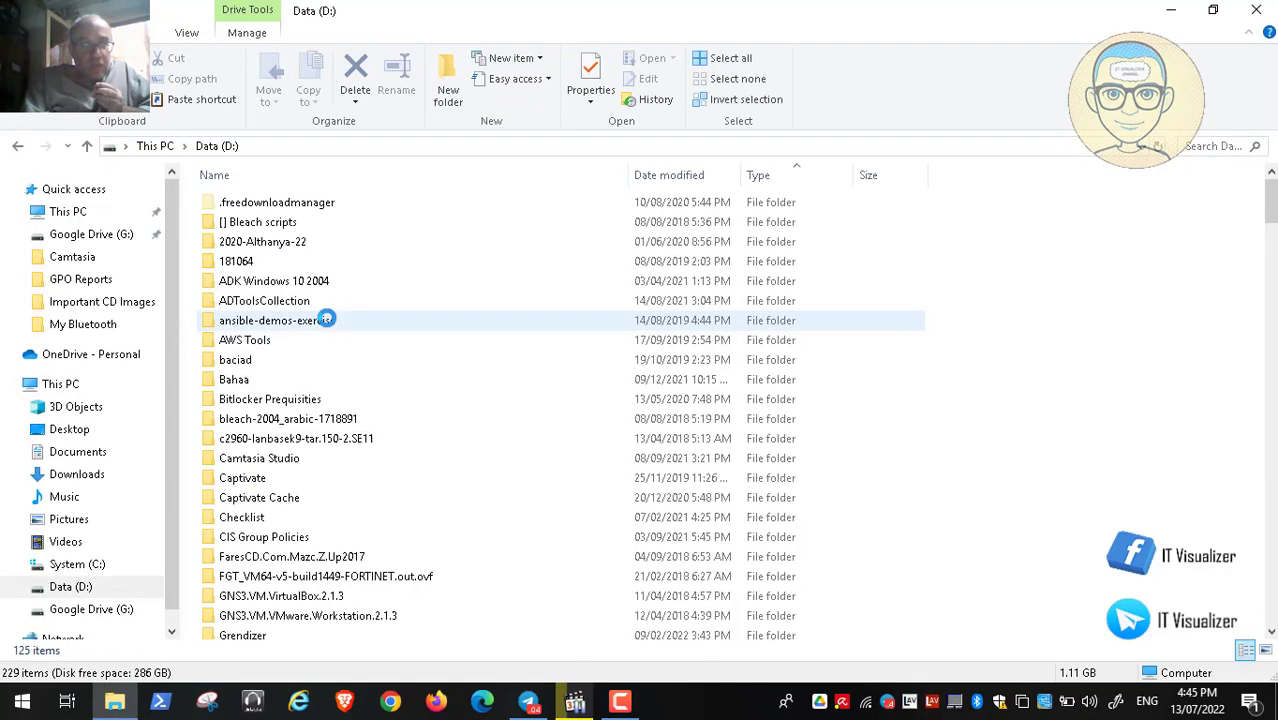
pyautogui.click(279, 366)
pyautogui.press('i')
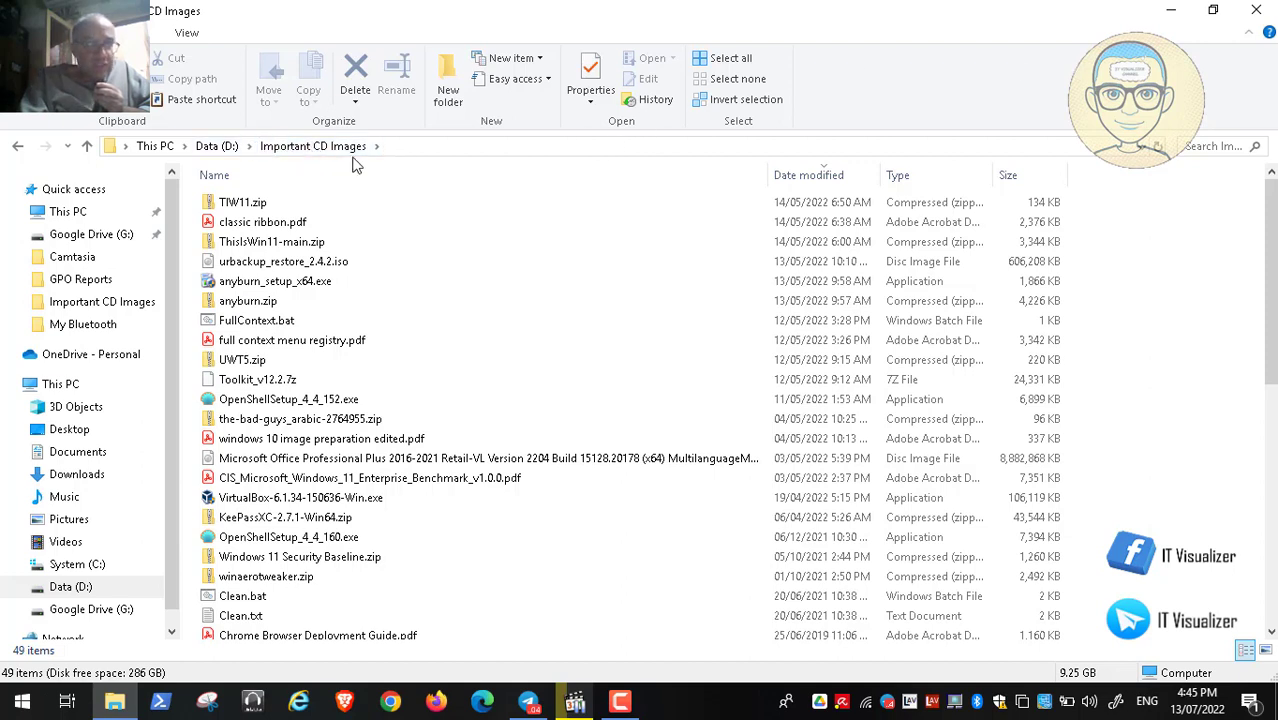
pyautogui.click(1258, 8)
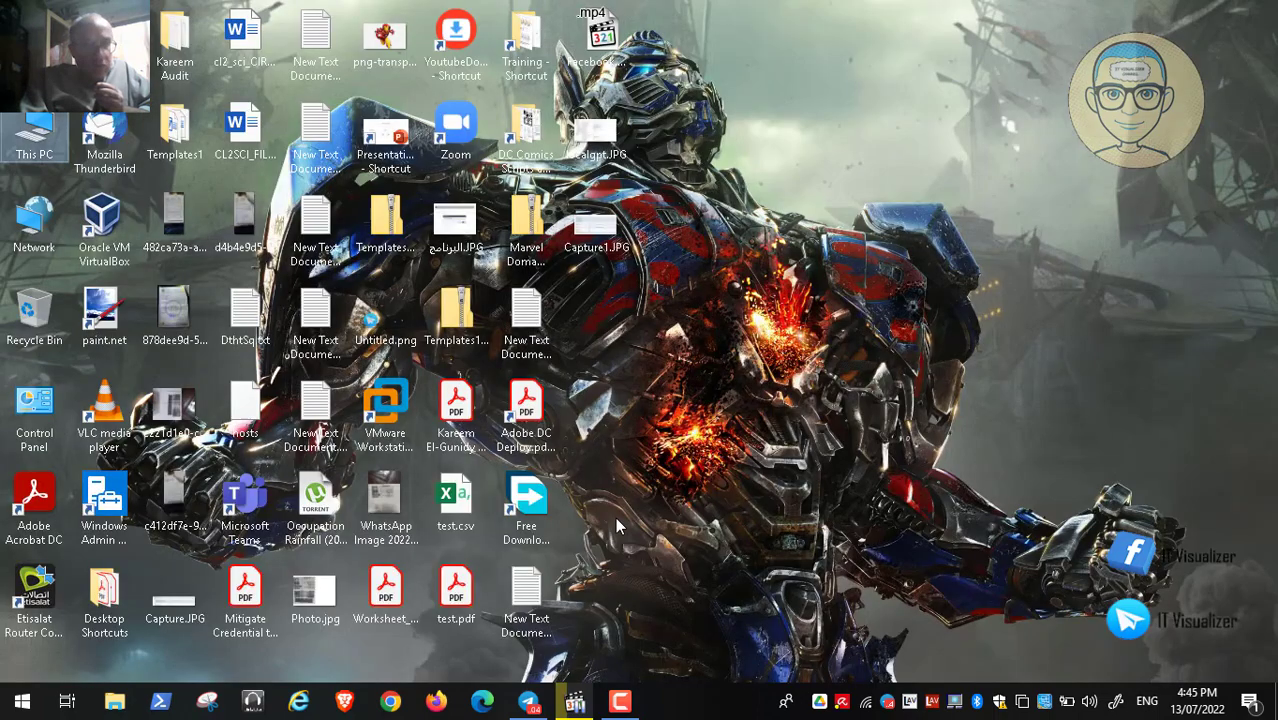
# Step: Switch back to the Video187.mp4 player, resume it in full screen and skip ahead past the failed source selection
pyautogui.click(575, 701)
pyautogui.doubleClick(431, 302)
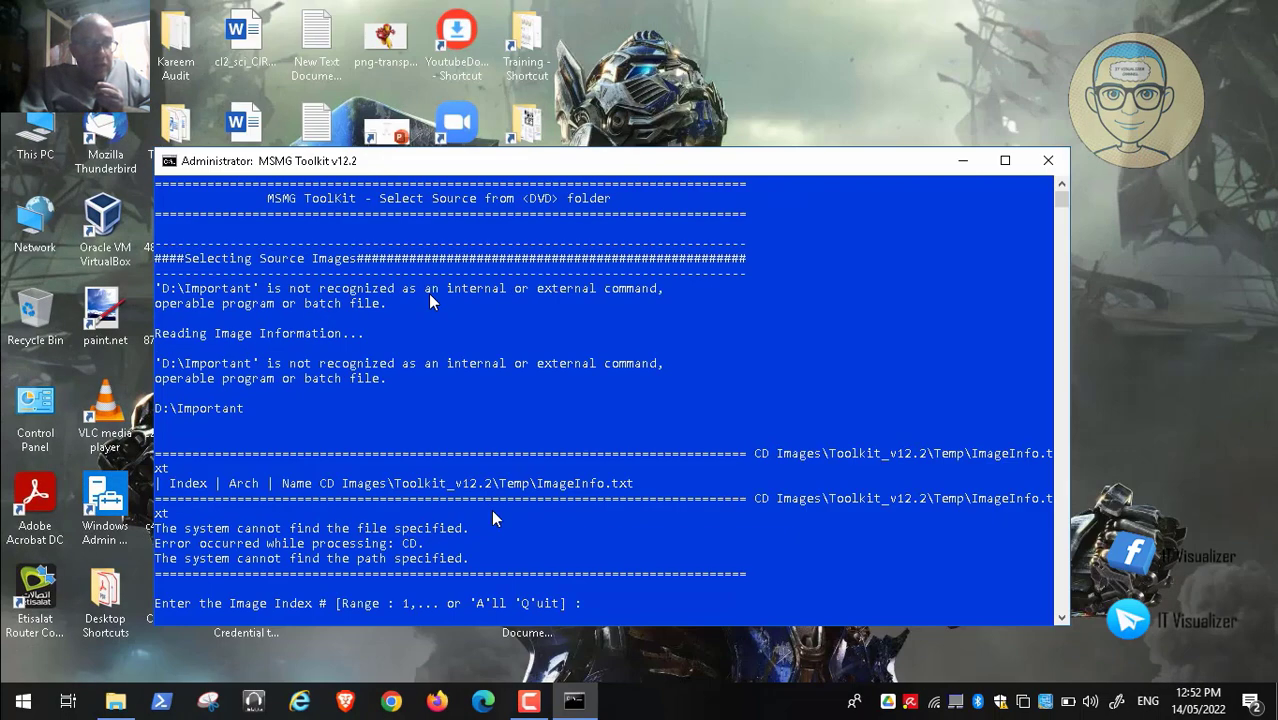
pyautogui.click(15, 683)
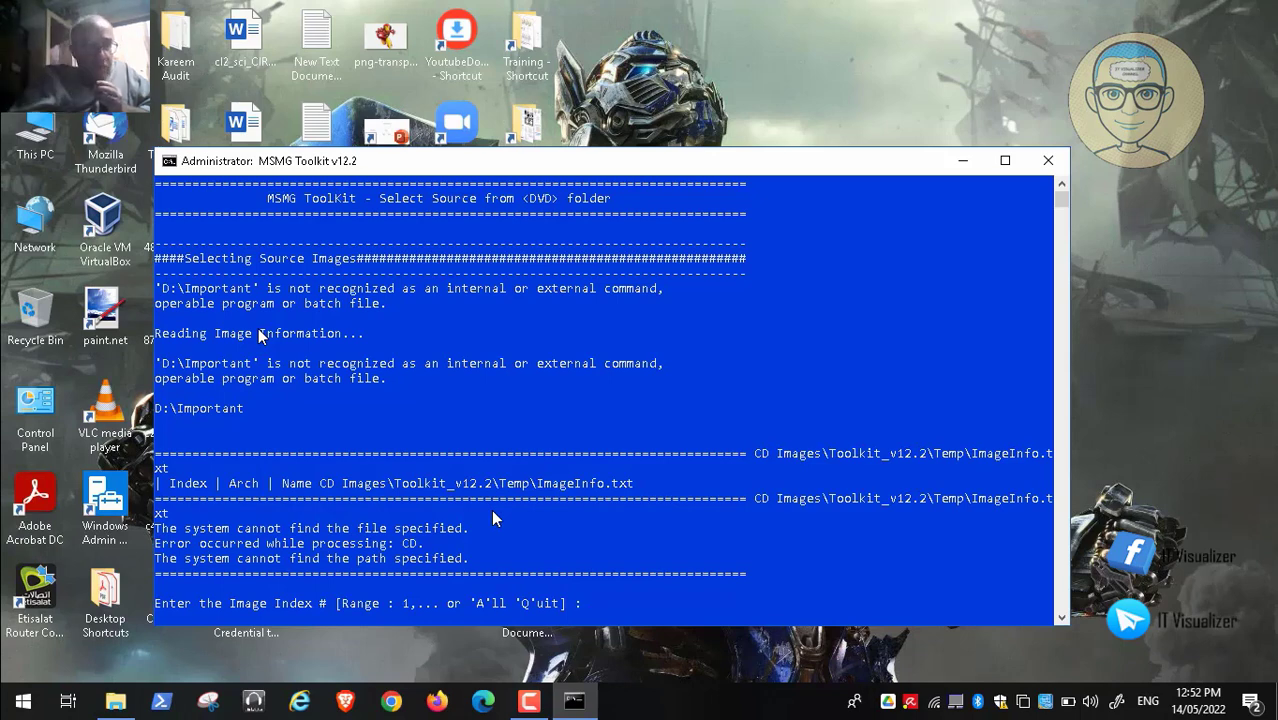
pyautogui.moveTo(345, 672)
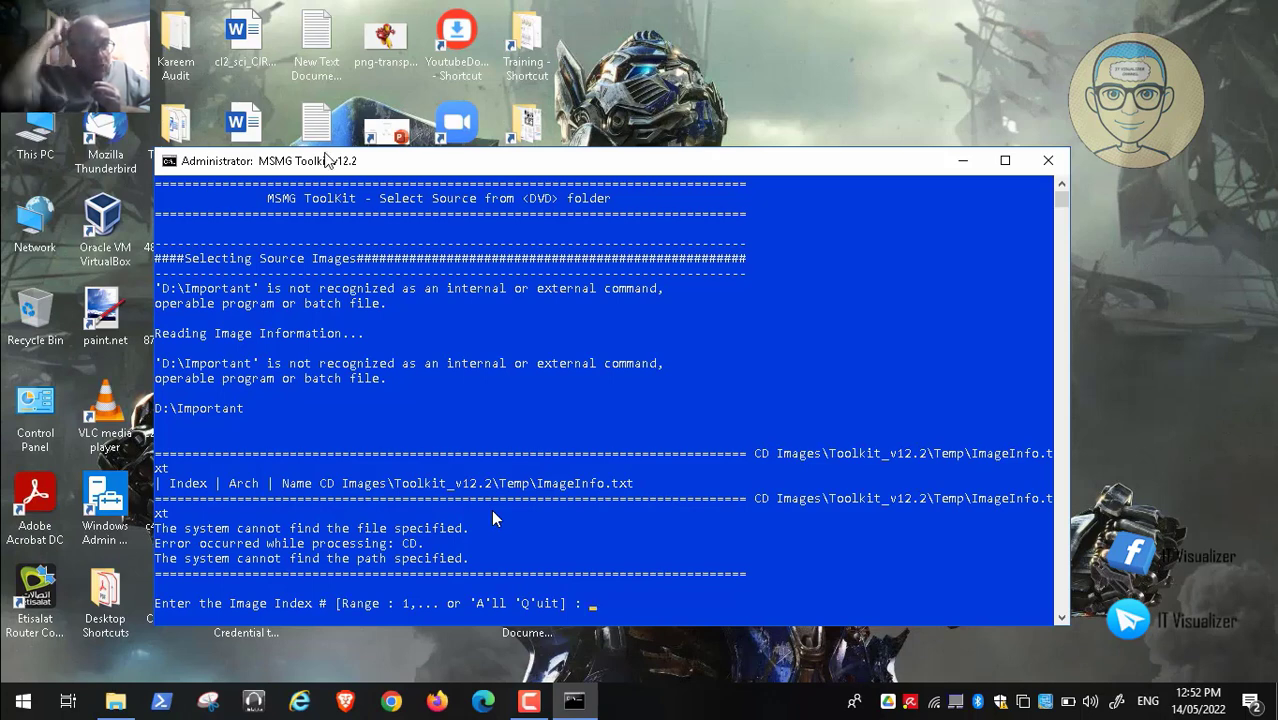
pyautogui.moveTo(416, 712)
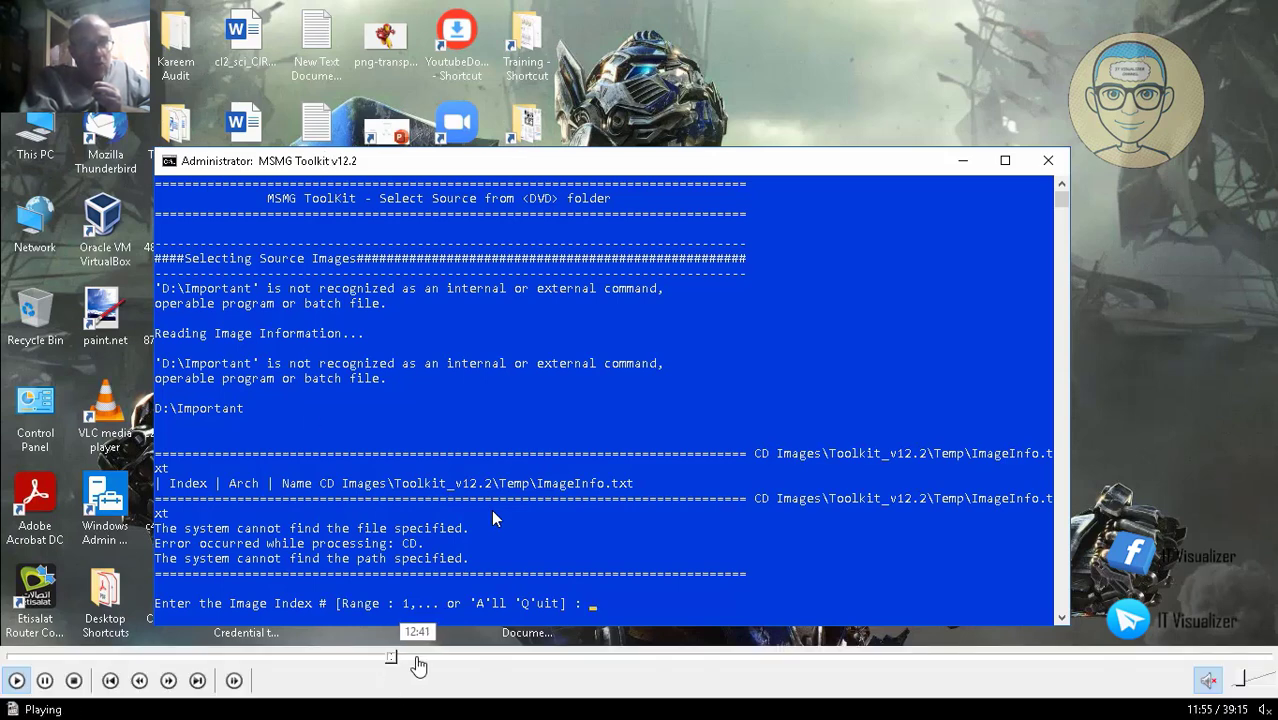
pyautogui.moveTo(395, 660)
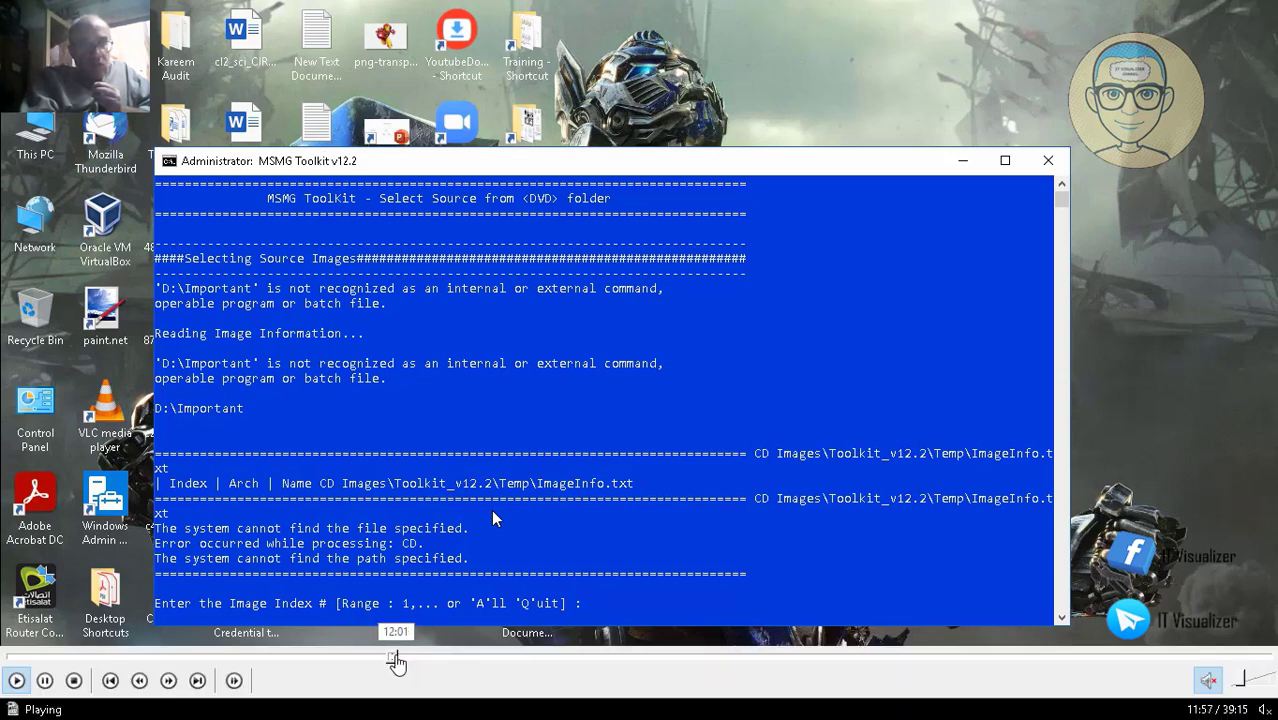
pyautogui.click(400, 660)
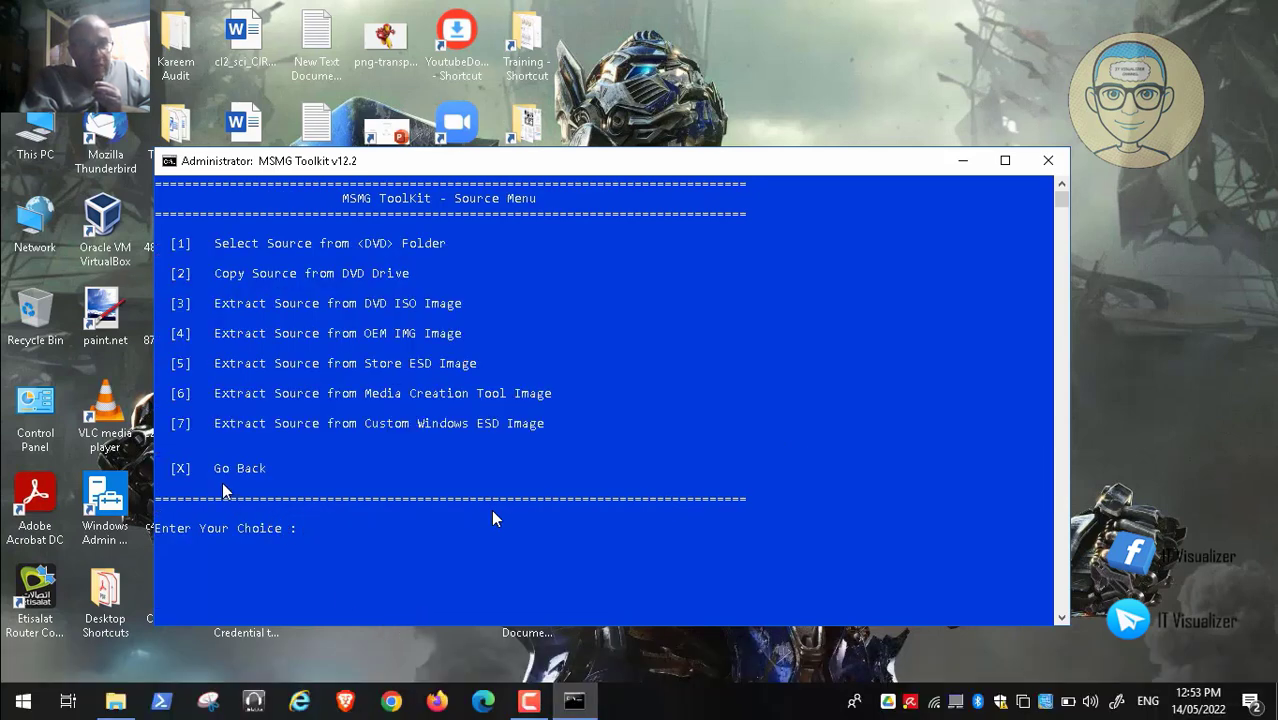
pyautogui.click(413, 662)
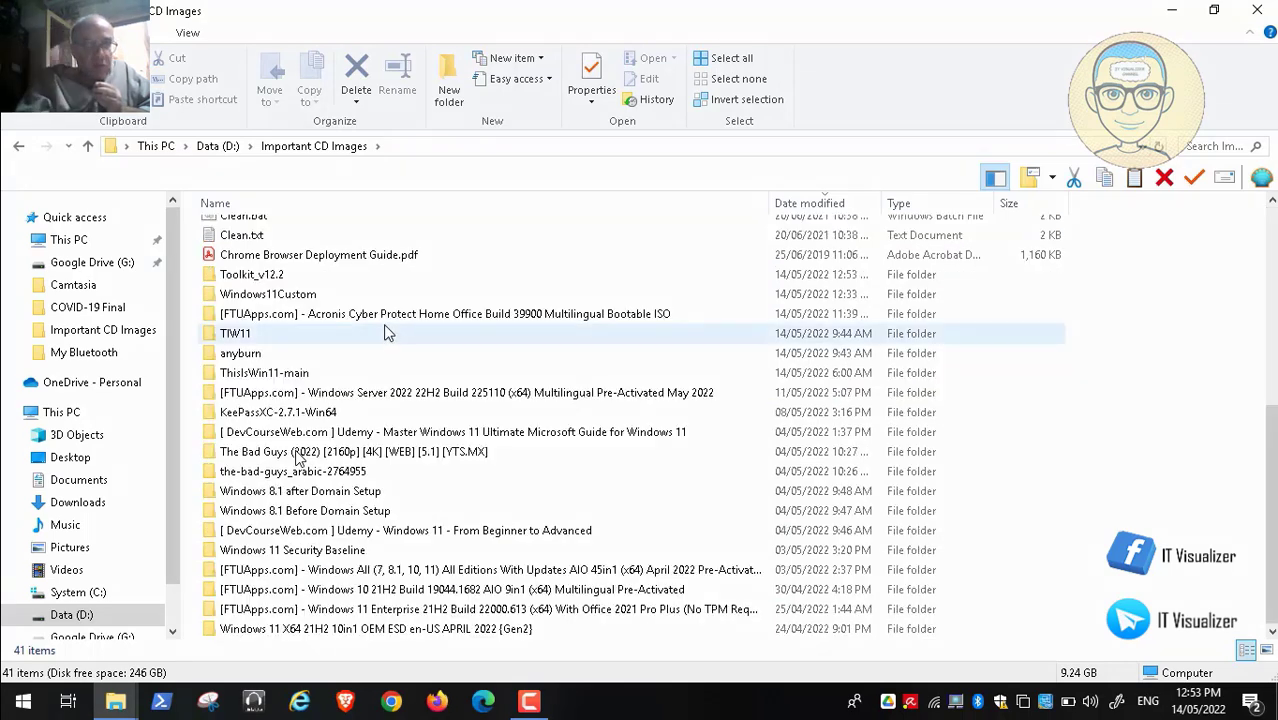
# Step: Inspect the ISO subfolder of Toolkit_v12.2 and its path, pausing and resuming the video playback
pyautogui.doubleClick(266, 275)
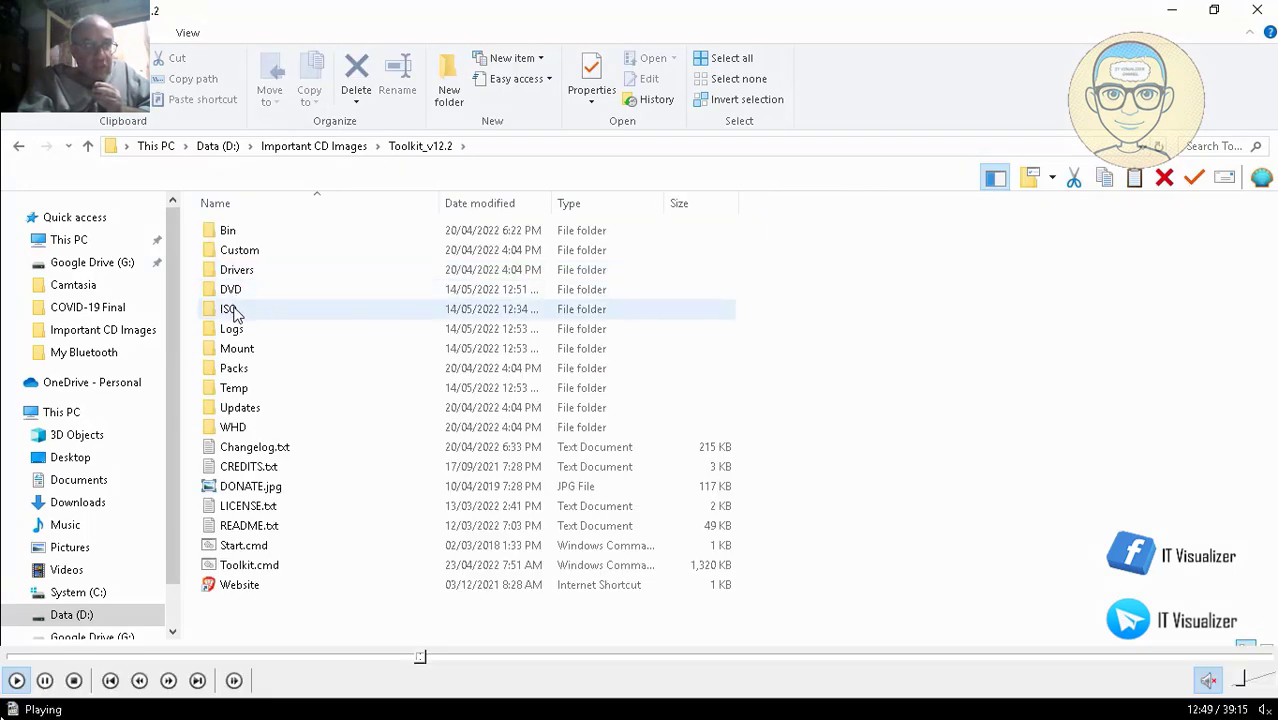
pyautogui.click(45, 686)
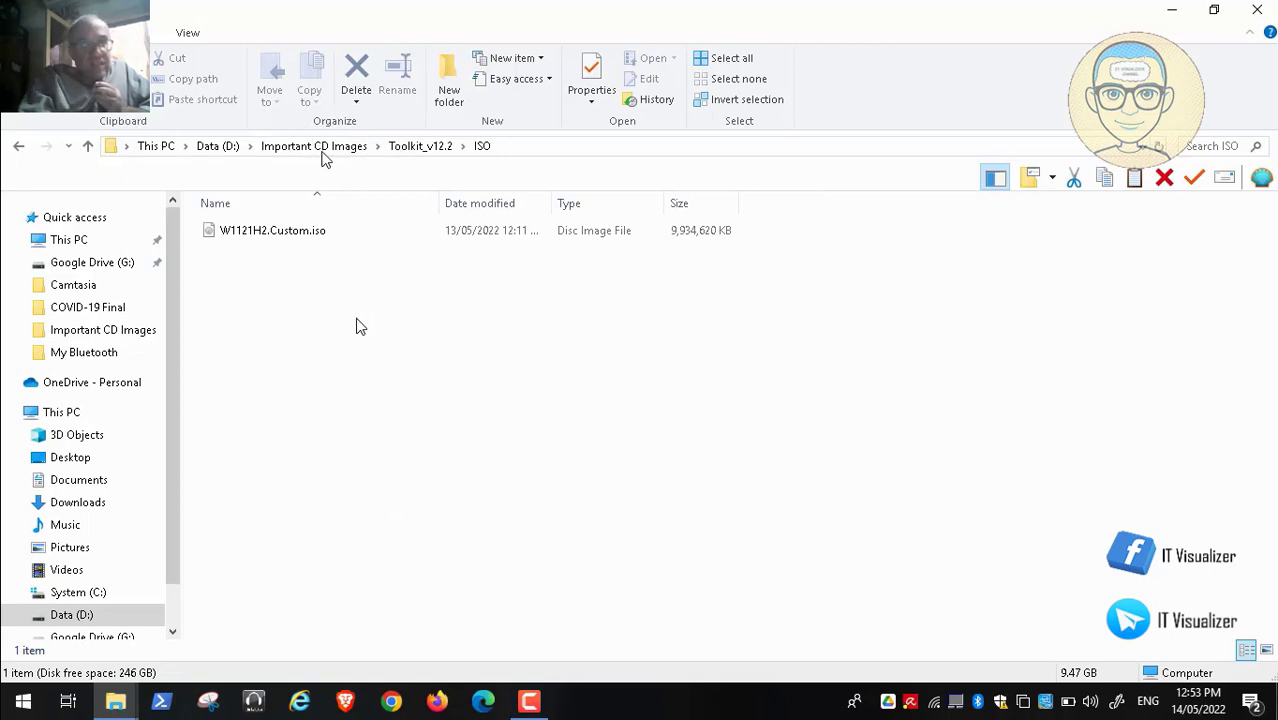
pyautogui.press('space')
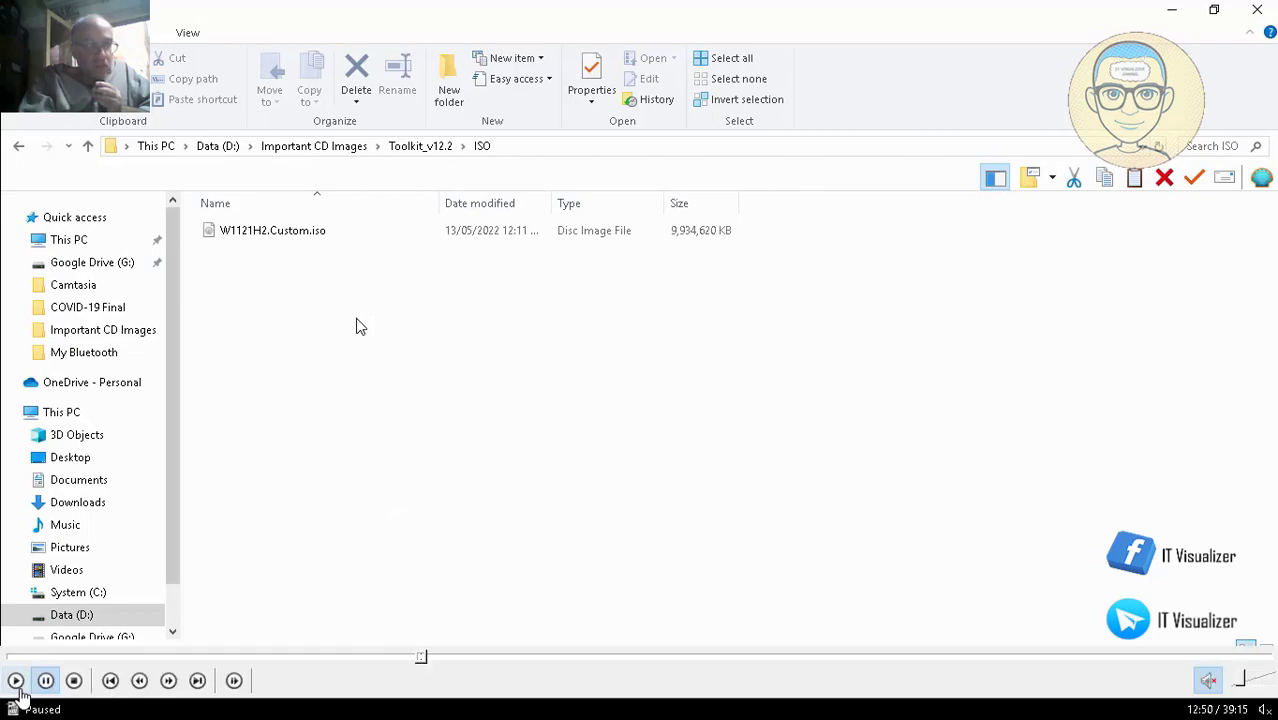
pyautogui.click(15, 680)
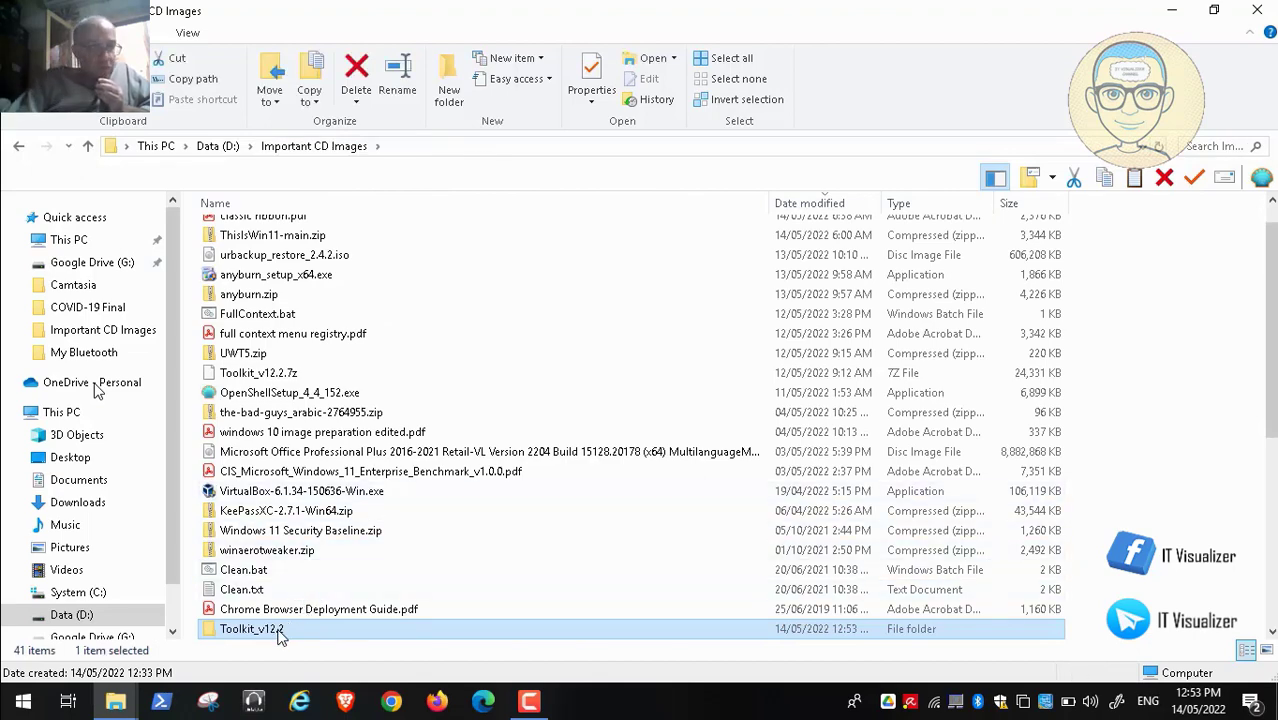
# Step: Move the Toolkit_v12.2 folder from Important CD Images into the ImportantCDImages folder on the Data (D:) drive
pyautogui.rightClick(280, 636)
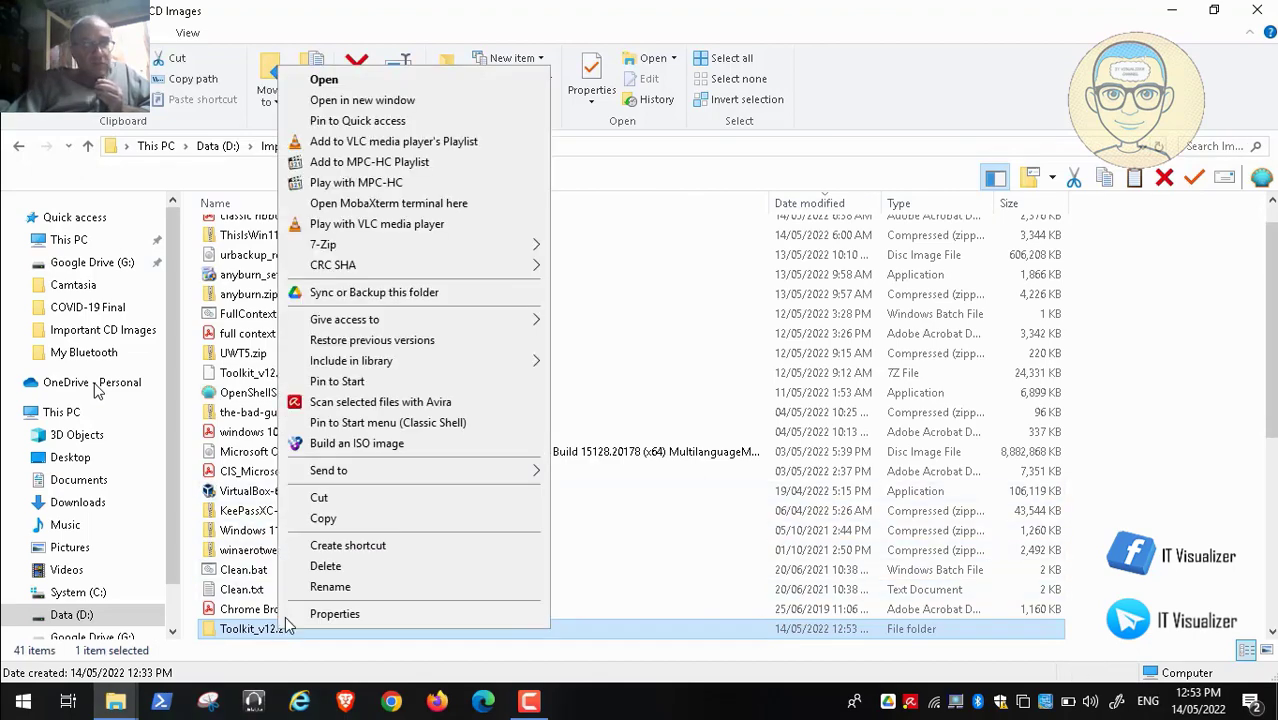
pyautogui.click(368, 507)
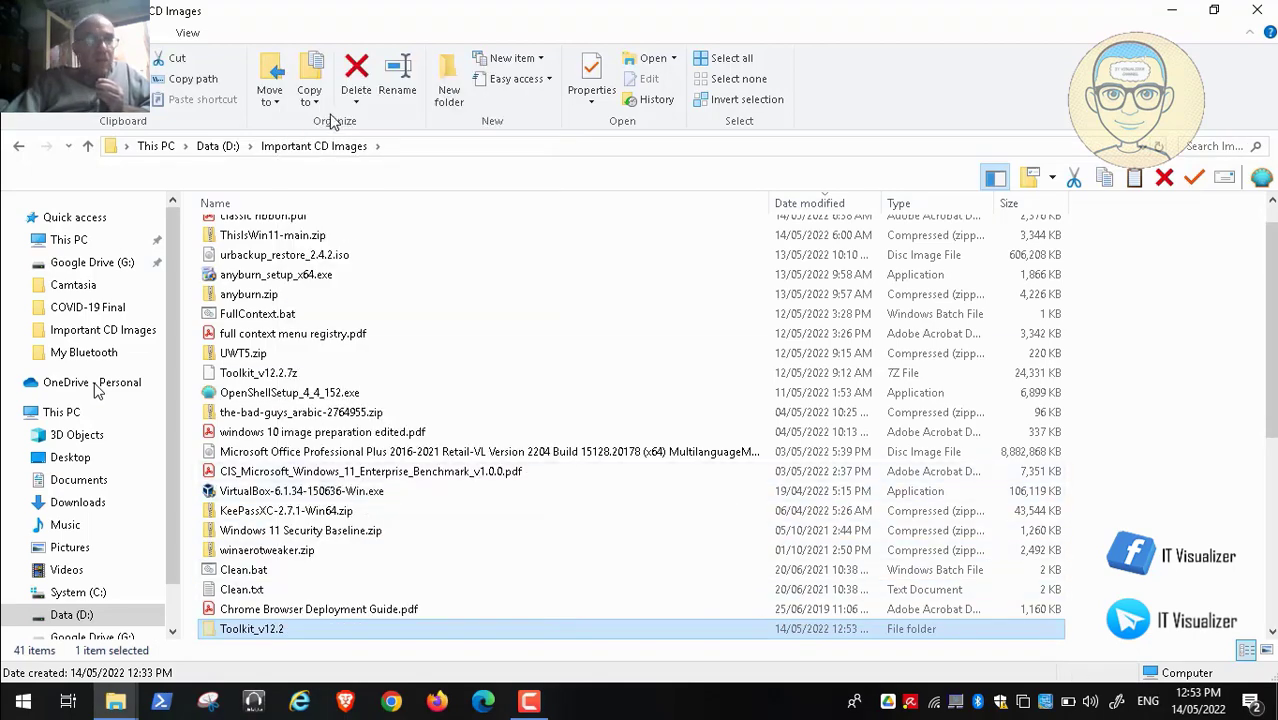
pyautogui.click(217, 146)
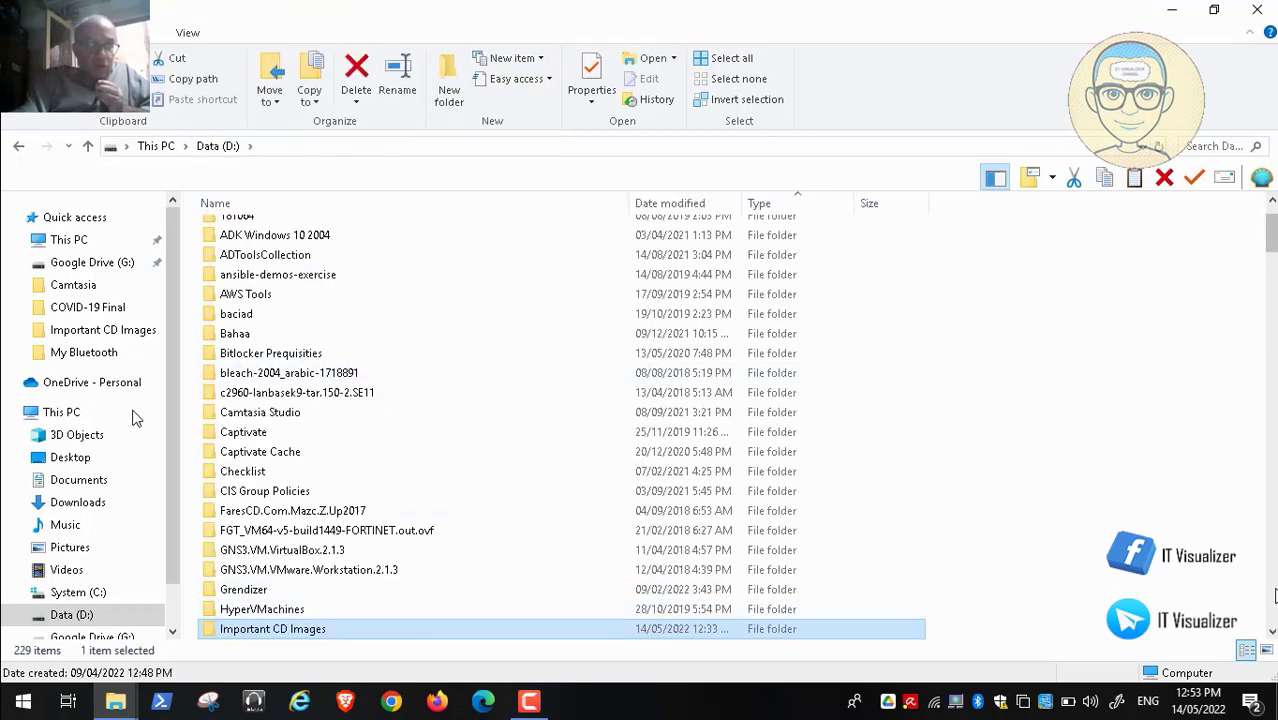
pyautogui.click(1272, 605)
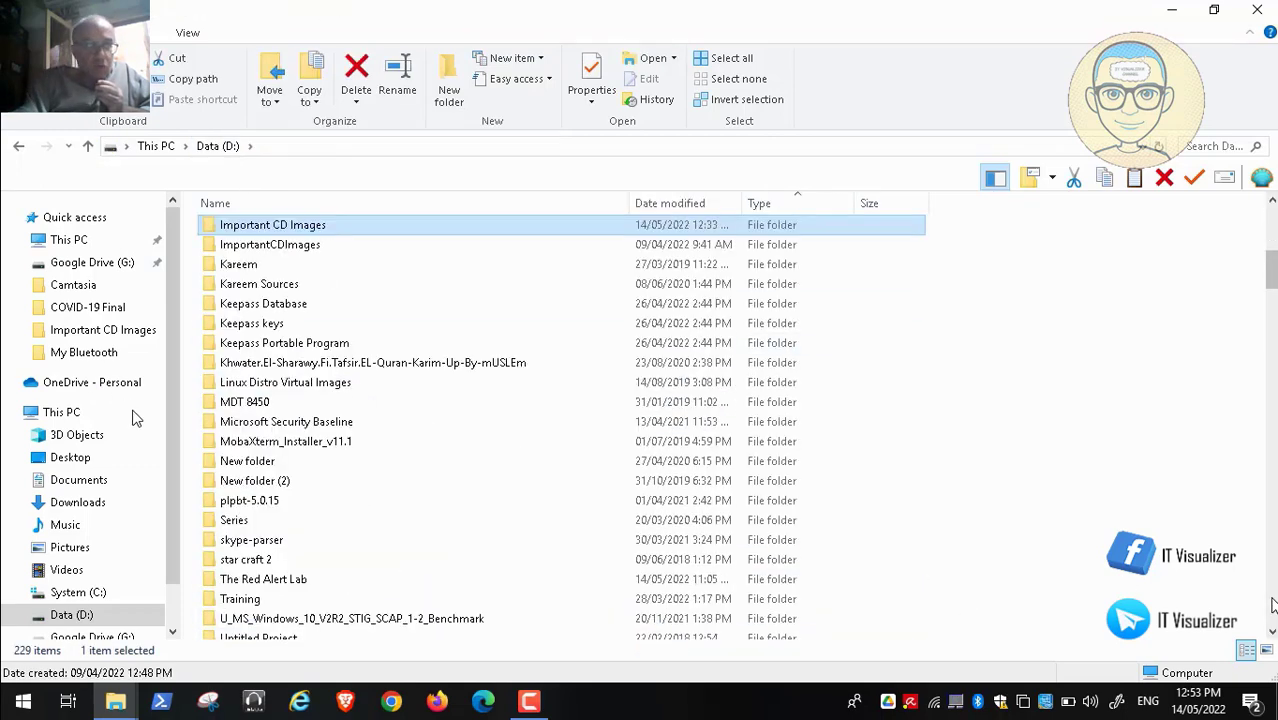
pyautogui.doubleClick(280, 246)
pyautogui.rightClick(964, 367)
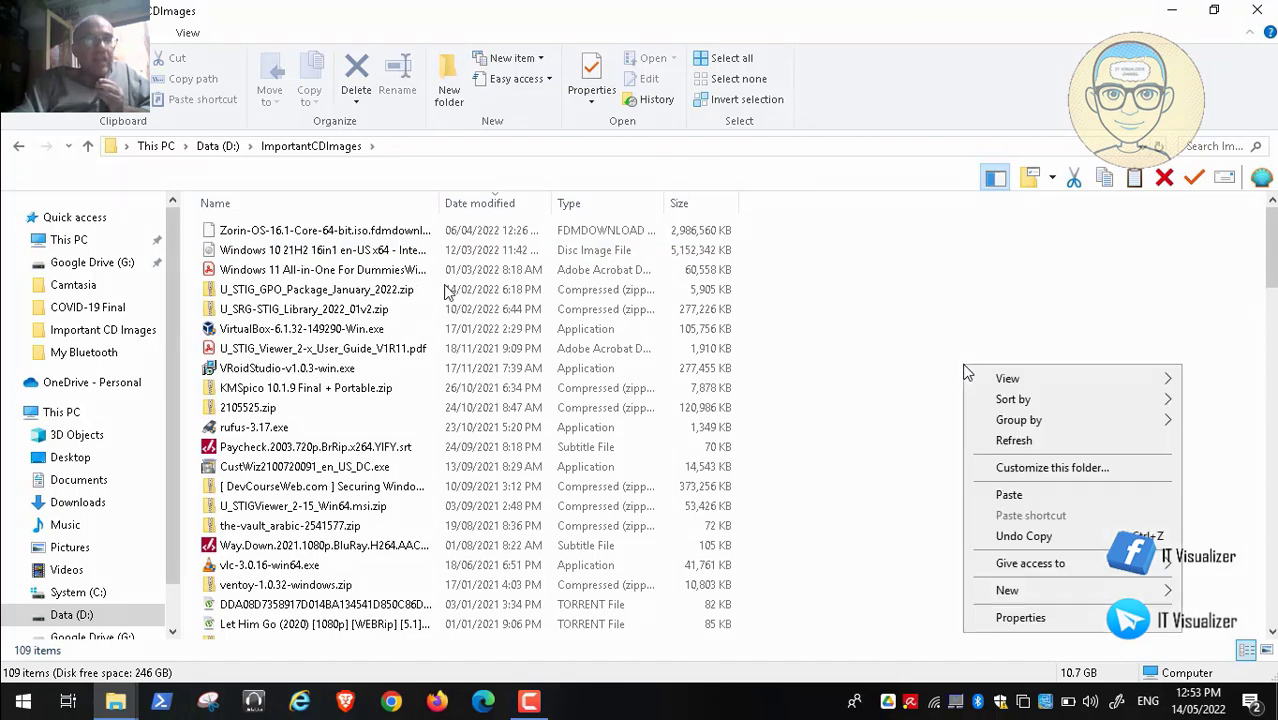
pyautogui.click(1006, 494)
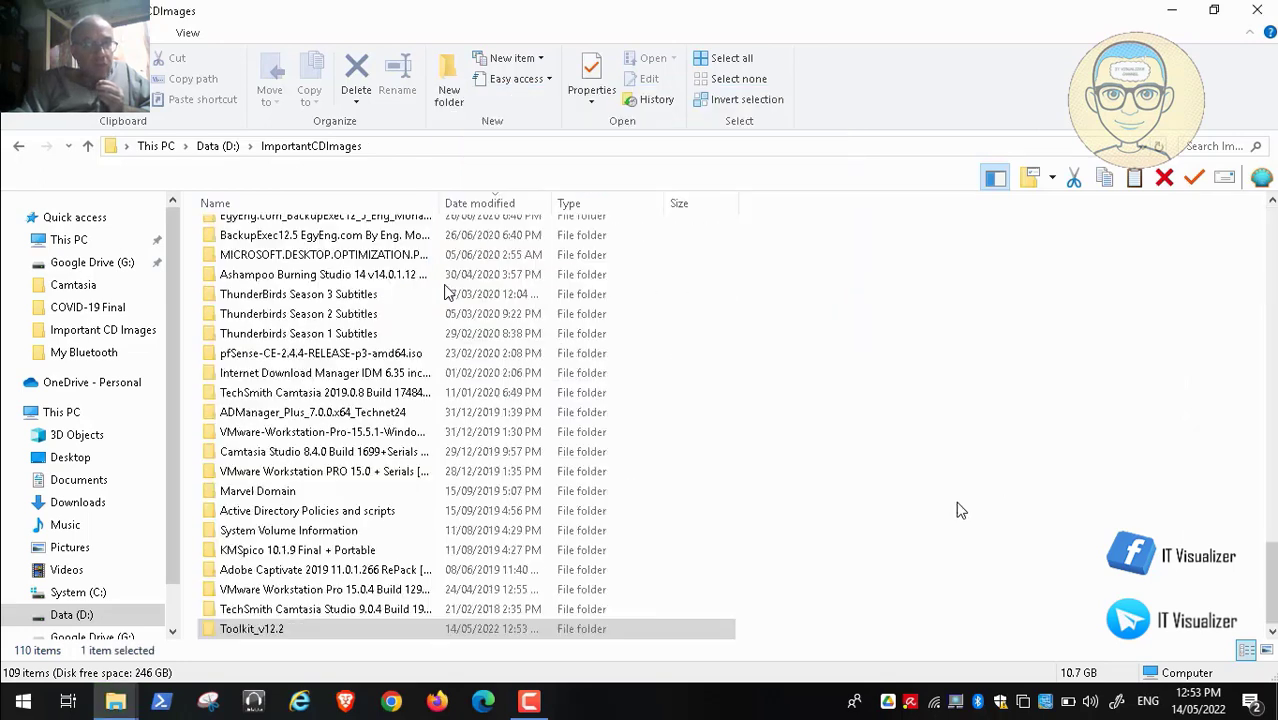
# Step: Run Start.cmd from the moved Toolkit_v12.2 folder, accept the EULA and continue to the main menu
pyautogui.doubleClick(272, 632)
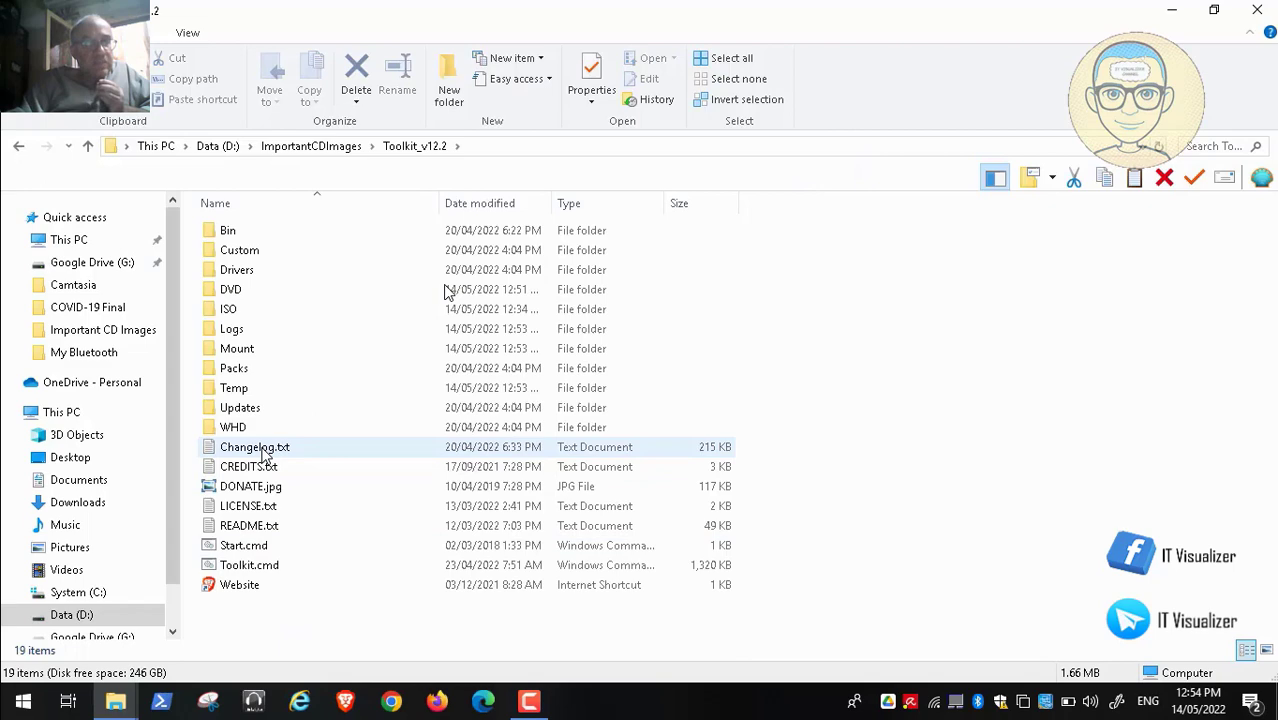
pyautogui.click(258, 553)
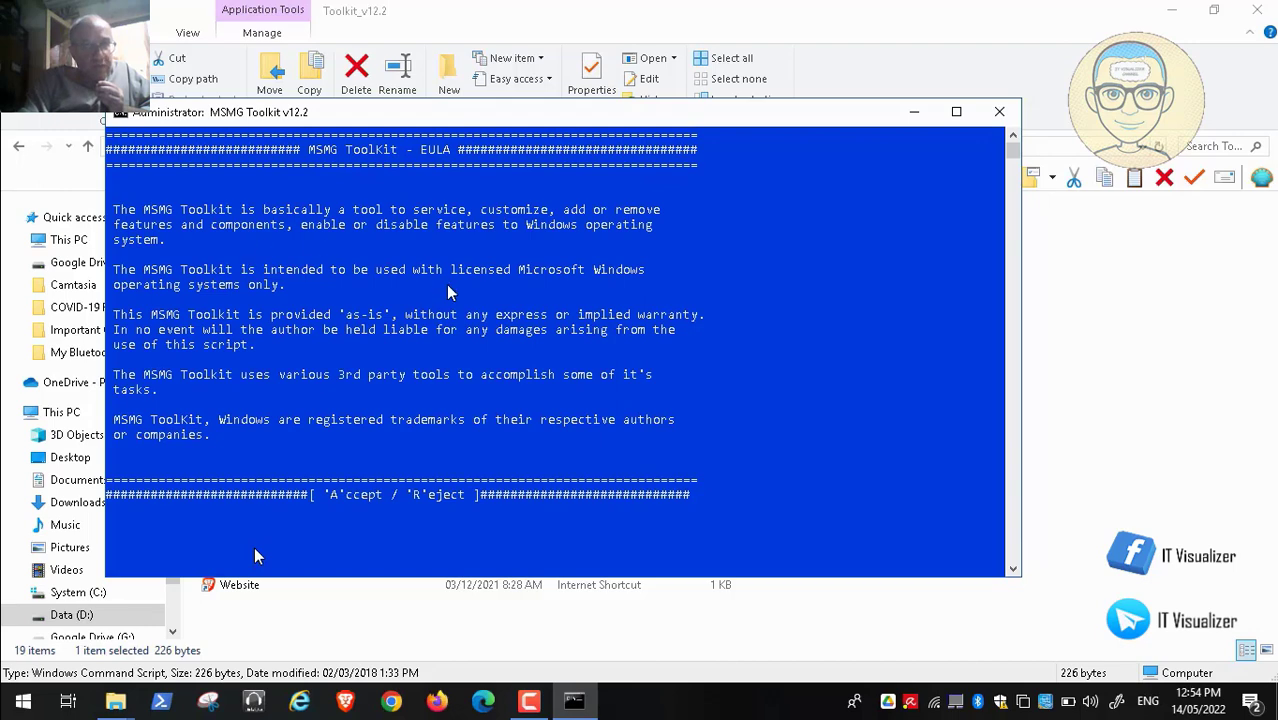
pyautogui.press('a')
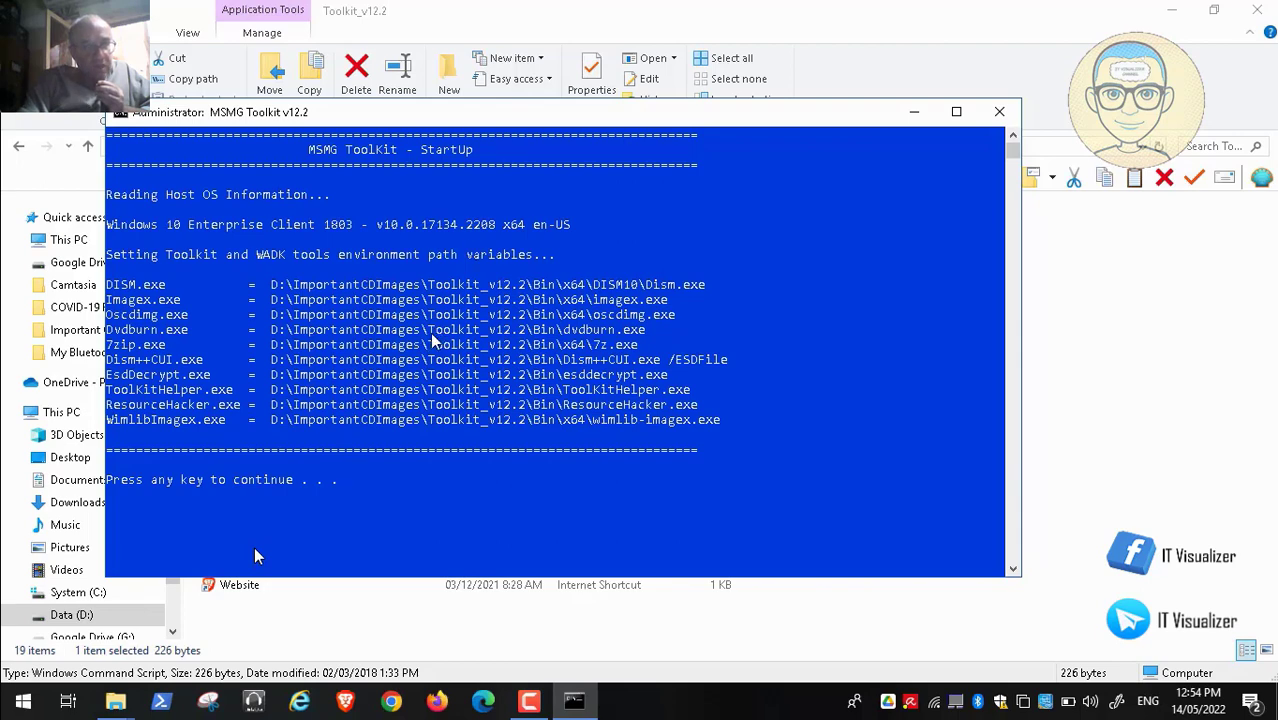
pyautogui.press('Return')
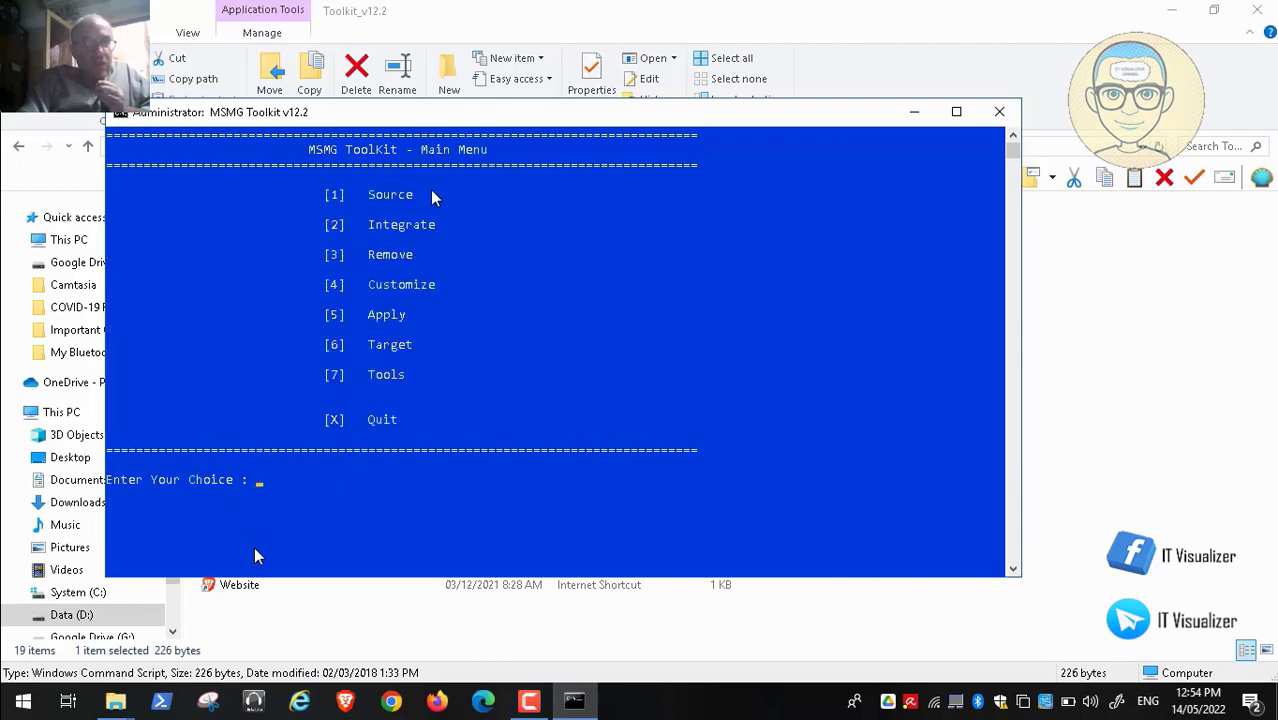
# Step: Open the toolkit's Source menu and choose Select Source from <DVD> Folder
pyautogui.write('1')
pyautogui.press('Return')
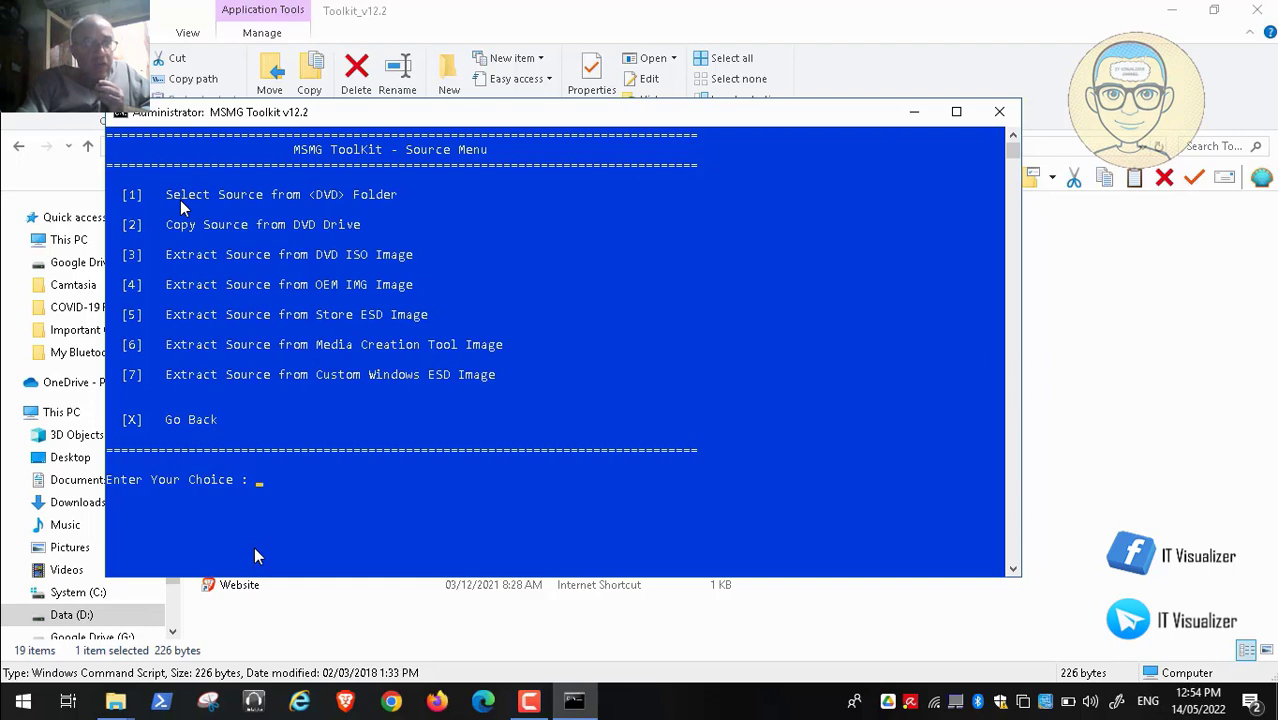
pyautogui.write('1')
pyautogui.press('Return')
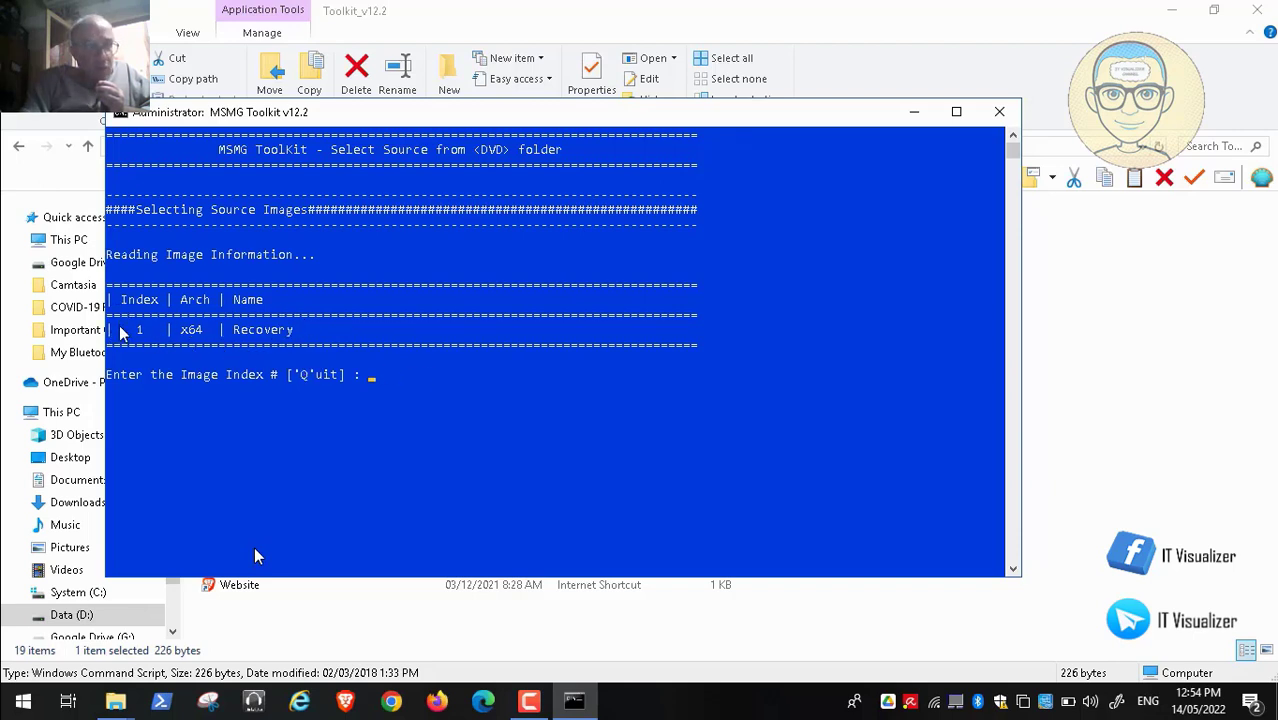
# Step: Resume the paused video and skip ahead to about 15:40 during the mounting of the source images
pyautogui.moveTo(57, 696)
pyautogui.click(16, 681)
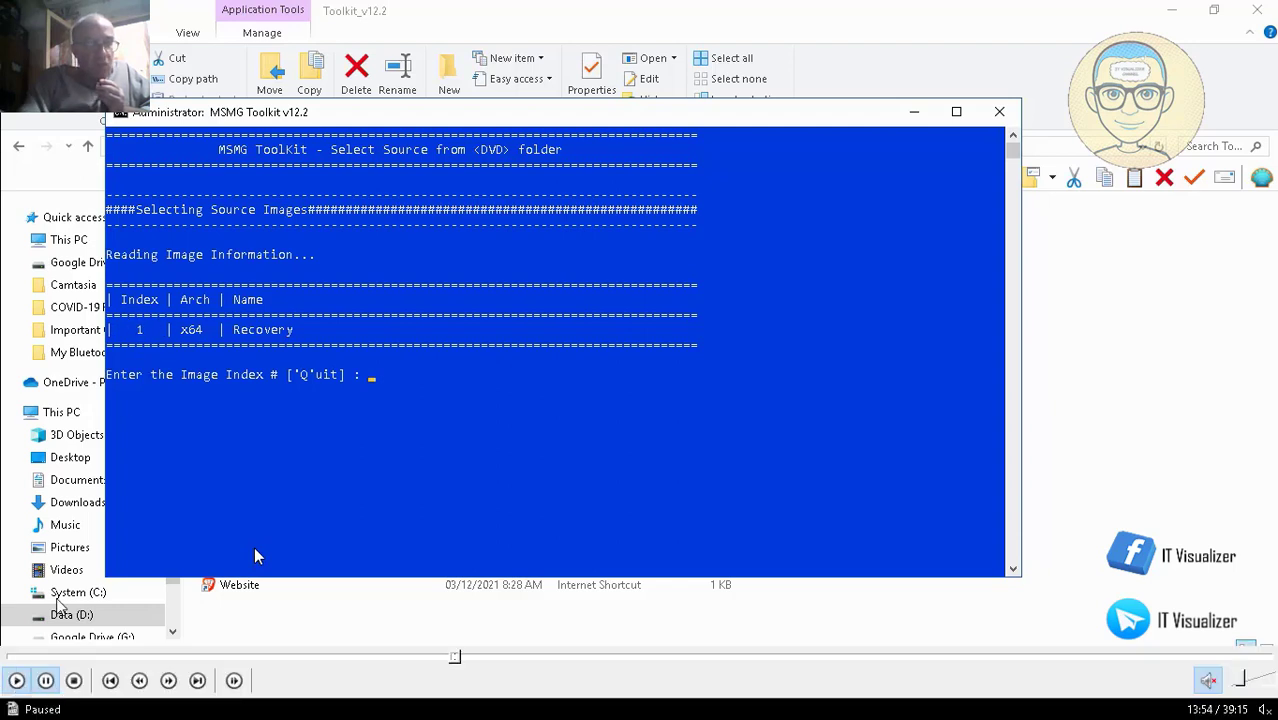
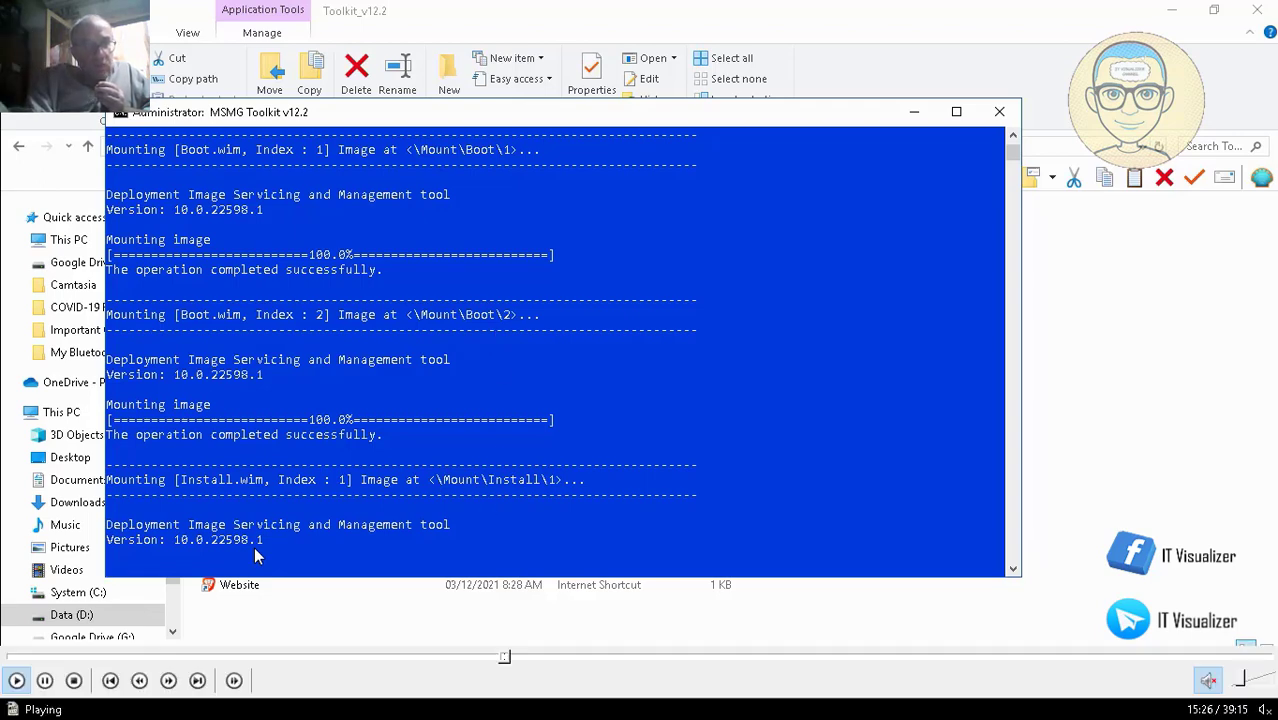
pyautogui.click(512, 657)
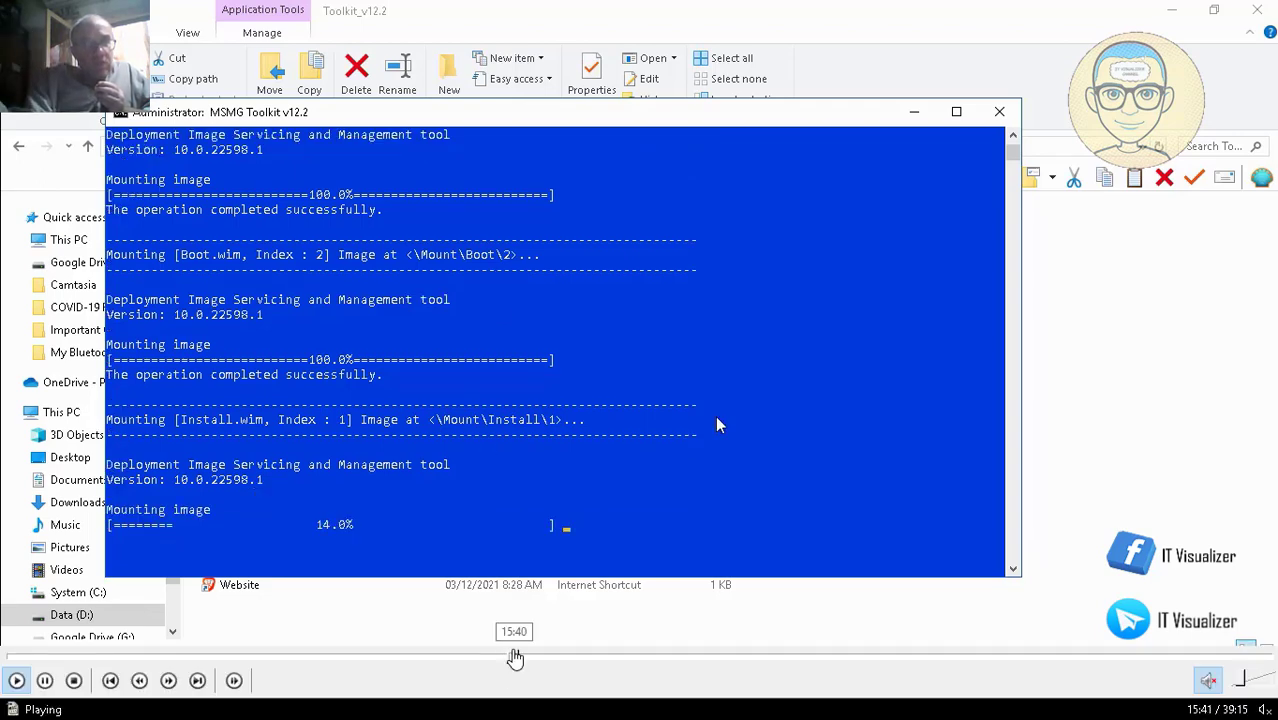
# Step: Skip ahead in the video to about 17:06, to the end of the source image mounting
pyautogui.click(527, 657)
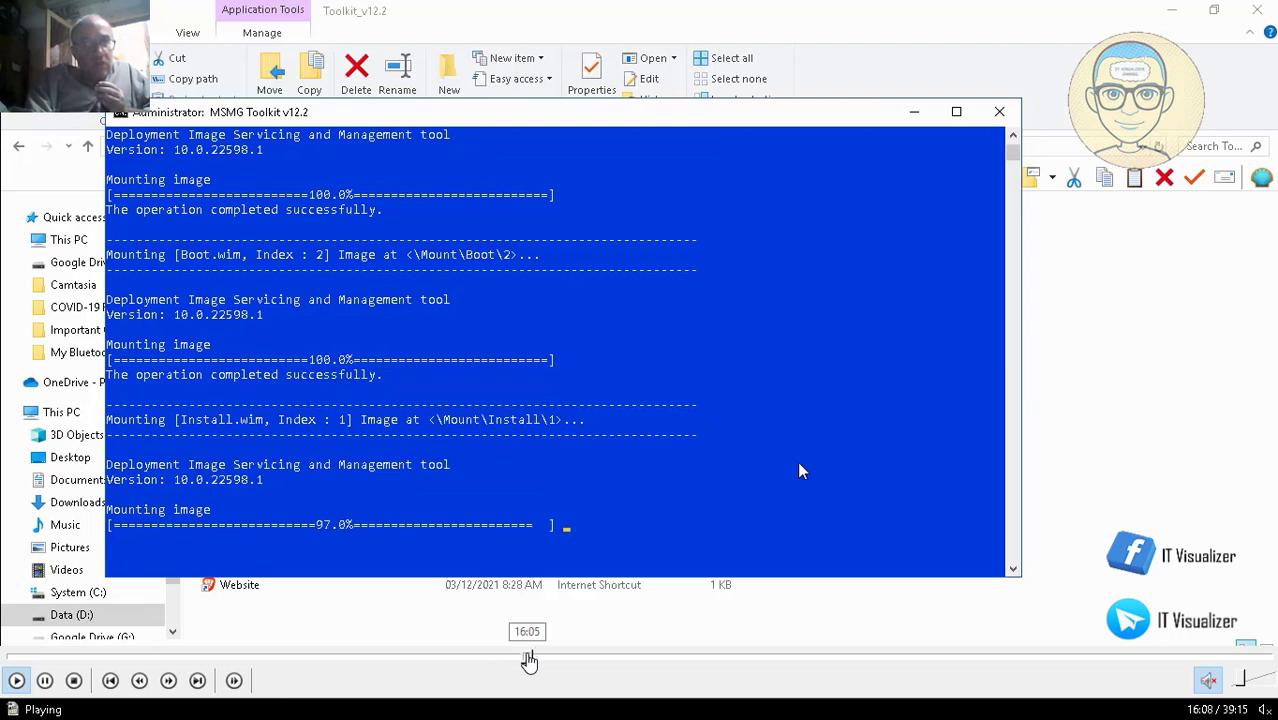
pyautogui.click(530, 657)
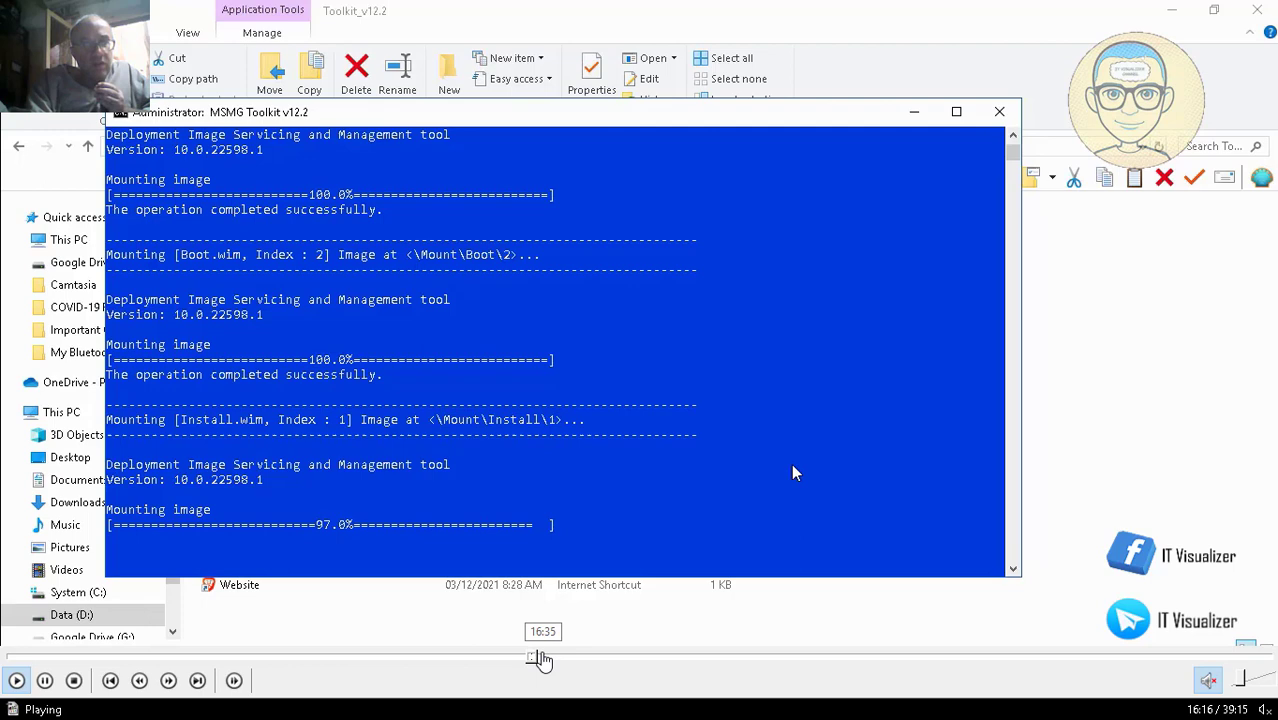
pyautogui.click(538, 657)
pyautogui.click(550, 657)
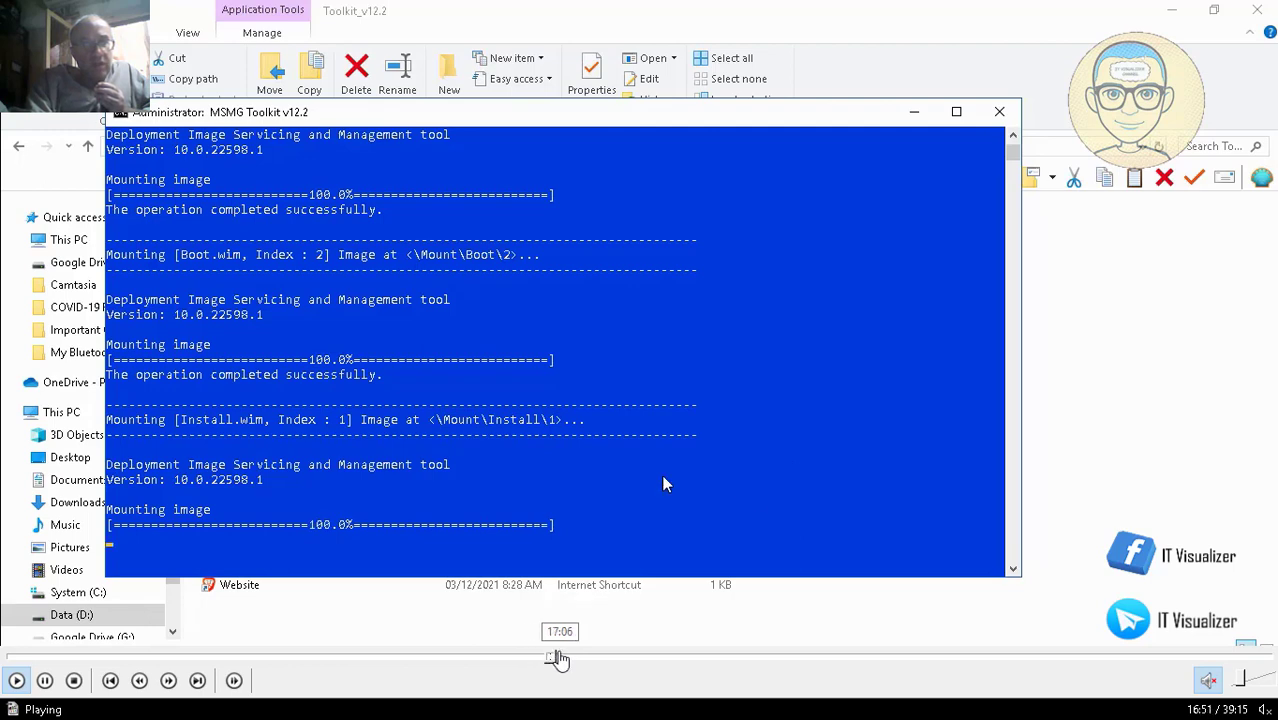
pyautogui.click(555, 657)
pyautogui.click(557, 657)
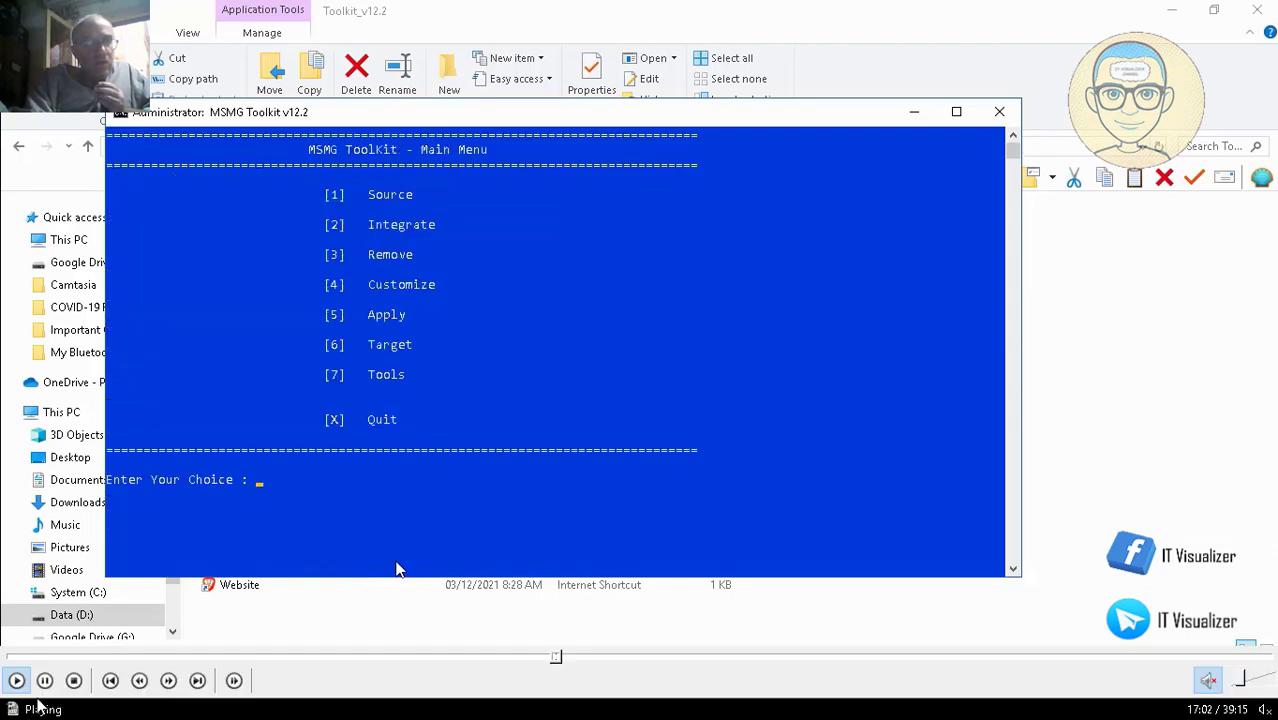
pyautogui.click(559, 658)
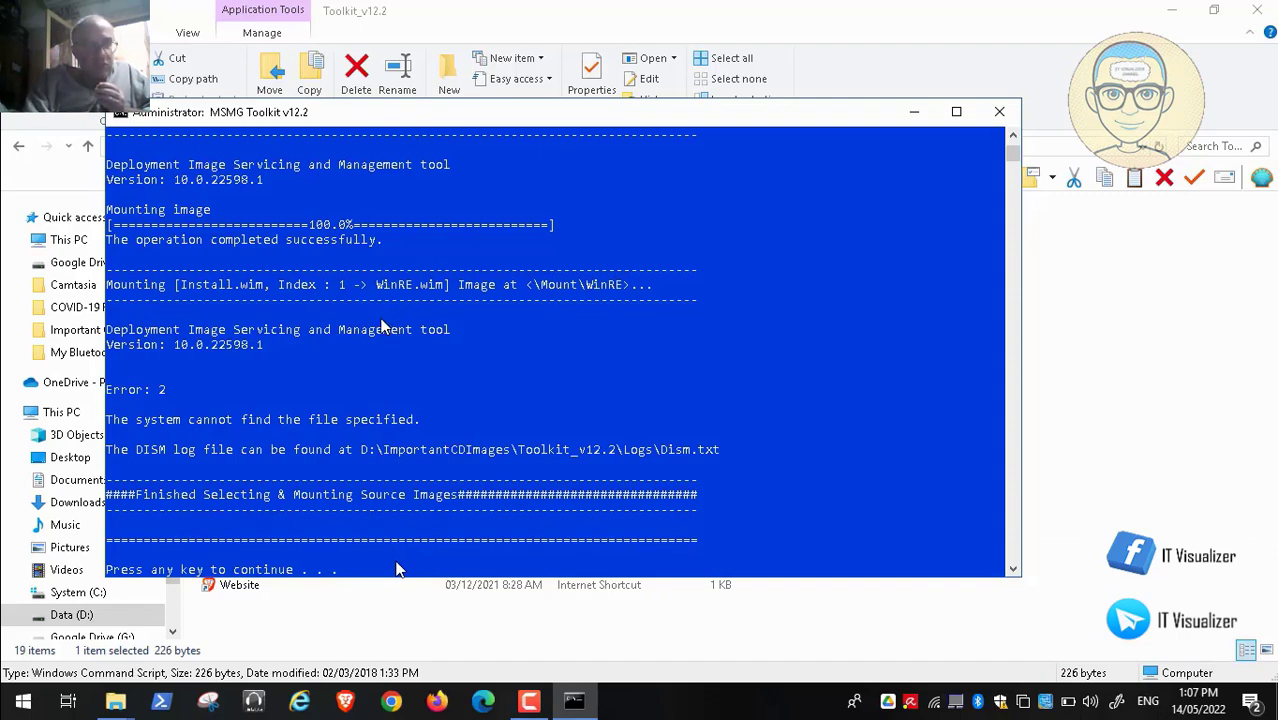
# Step: Open the toolkit's Remove menu, choose Remove Windows Components and open the Internet components, pausing the video to review them
pyautogui.moveTo(14, 700)
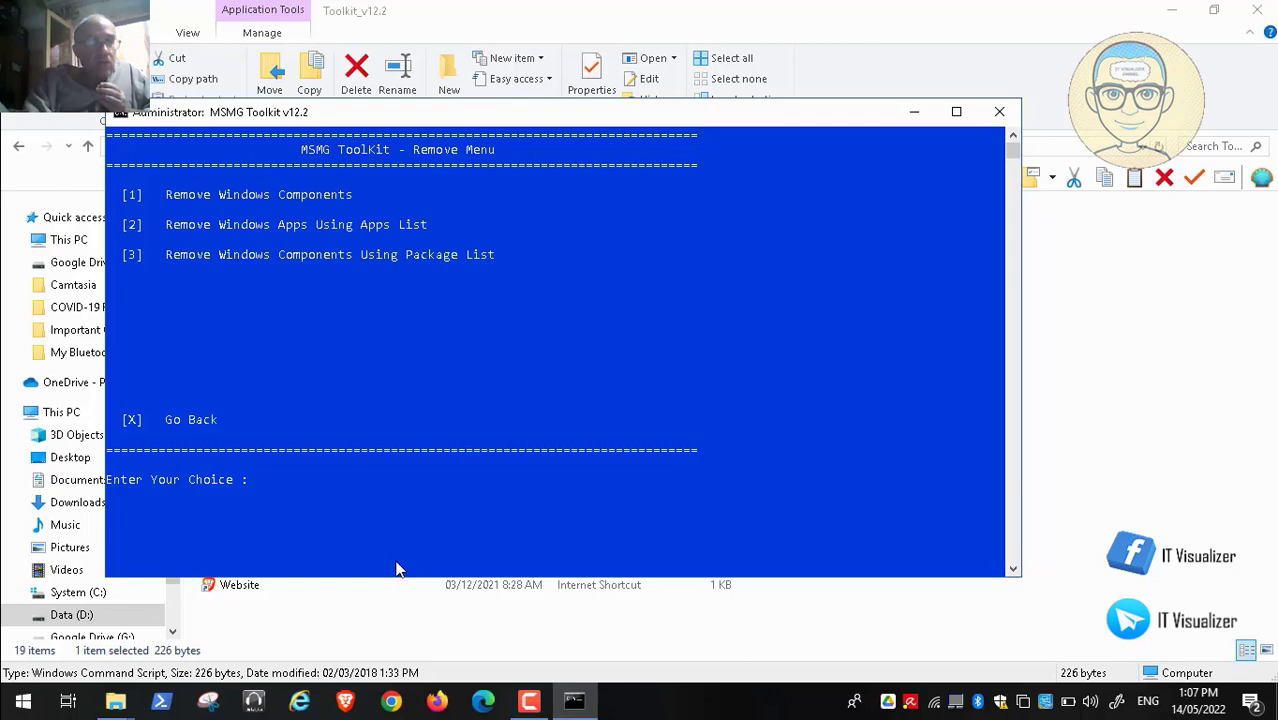
pyautogui.click(18, 686)
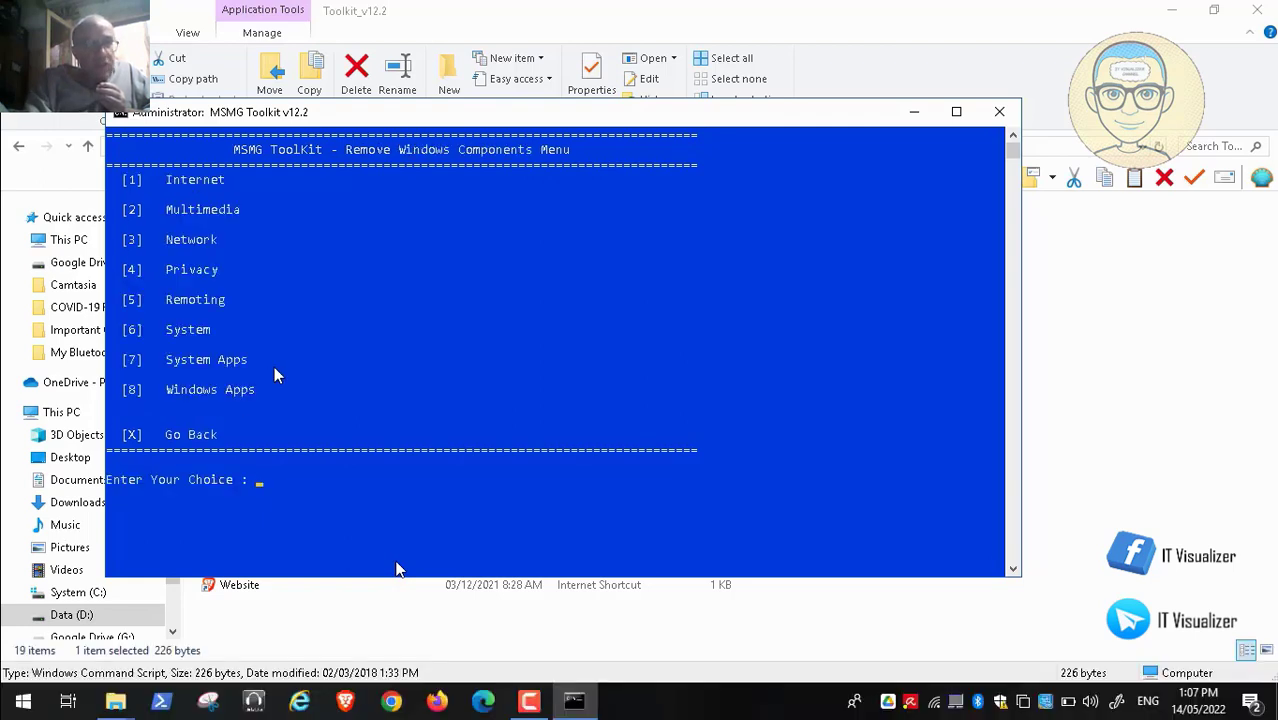
pyautogui.moveTo(42, 697)
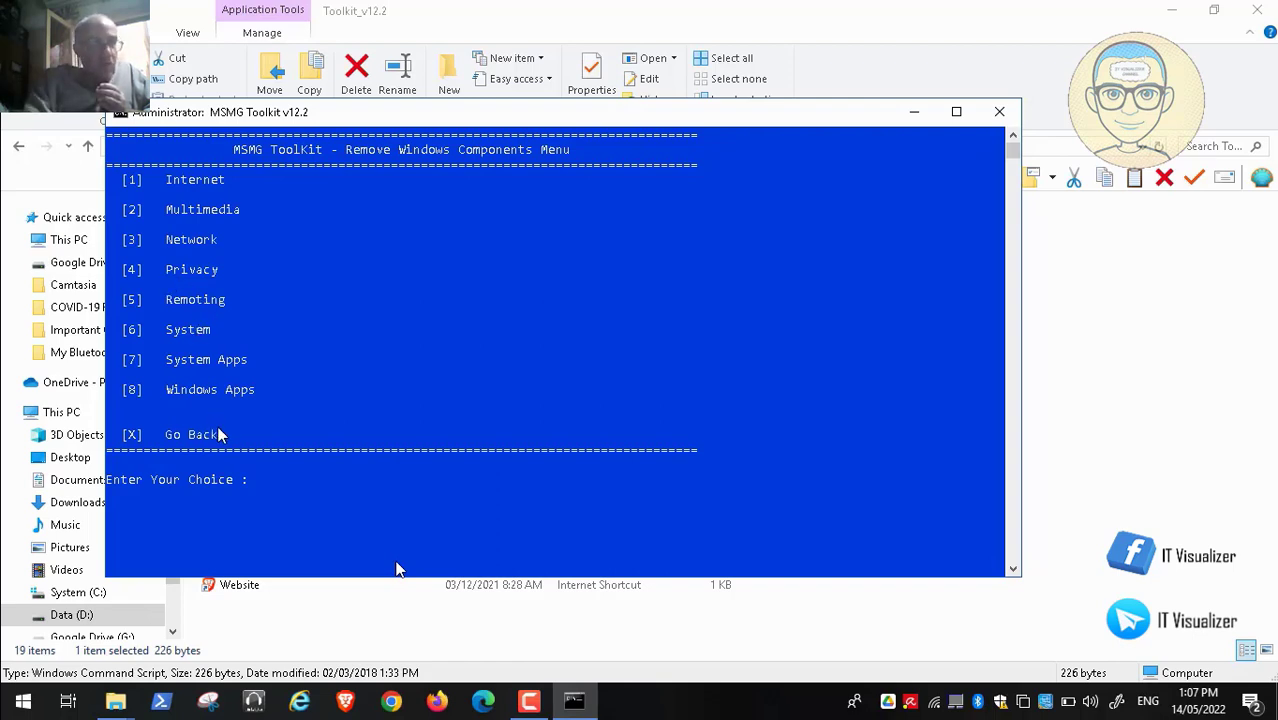
pyautogui.press('space')
pyautogui.click(15, 682)
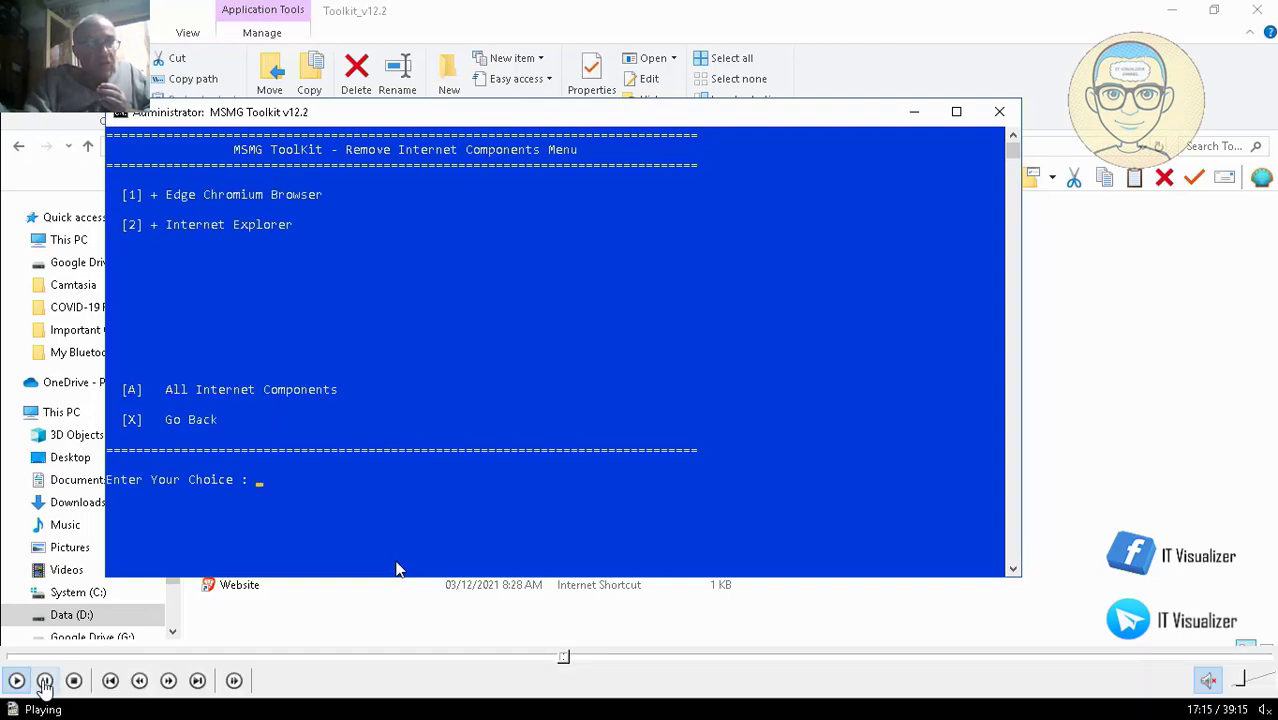
pyautogui.click(44, 686)
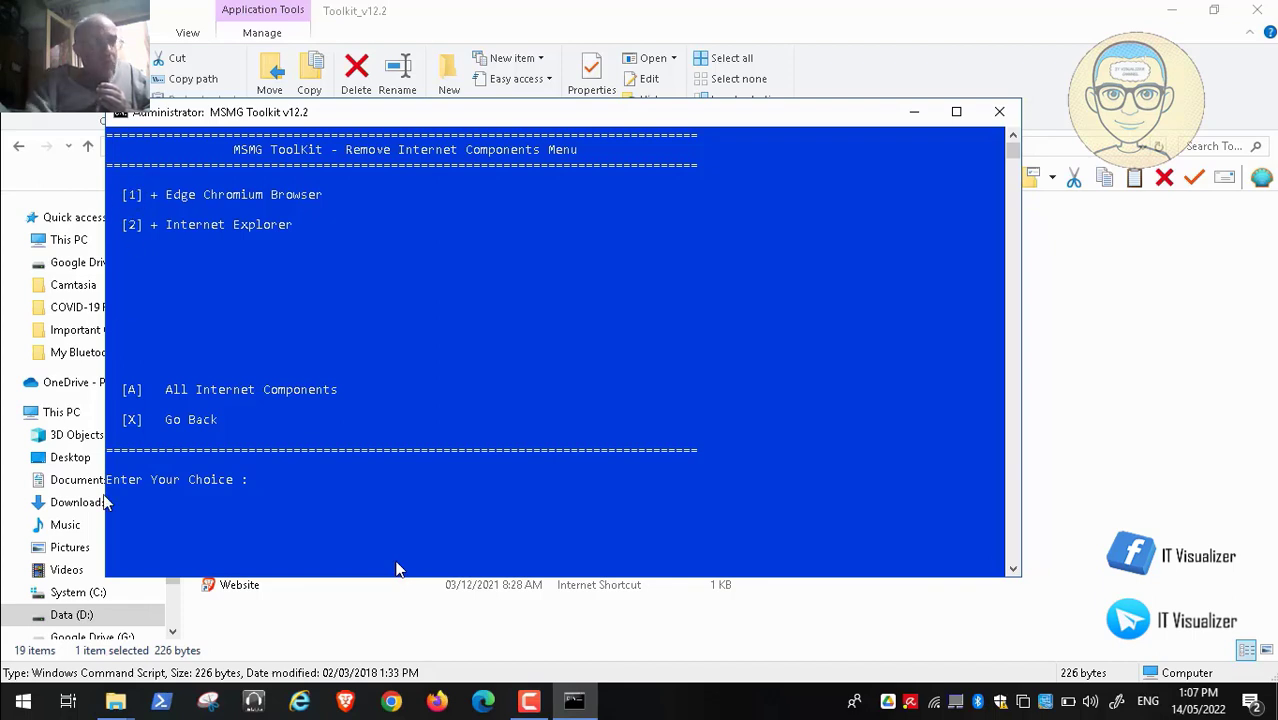
# Step: Open the Multimedia components menu and mark all multimedia components for removal, pausing the video to review the list
pyautogui.click(18, 681)
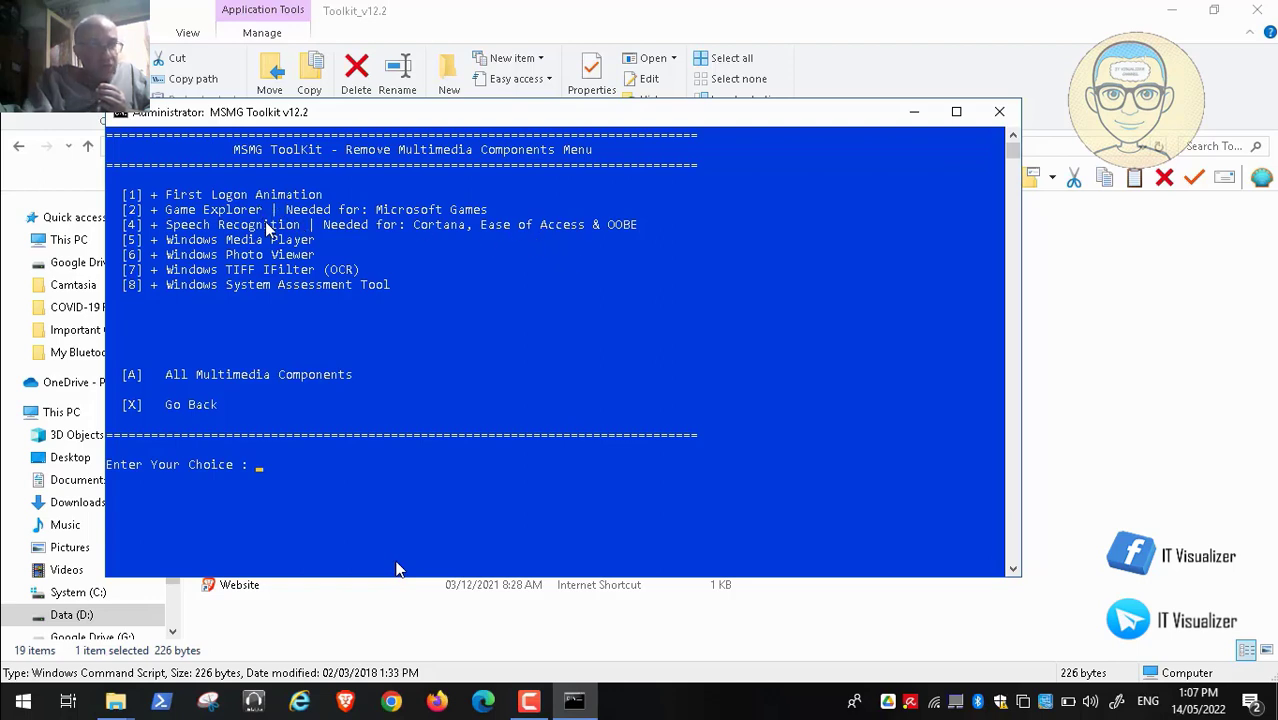
pyautogui.moveTo(56, 660)
pyautogui.click(15, 680)
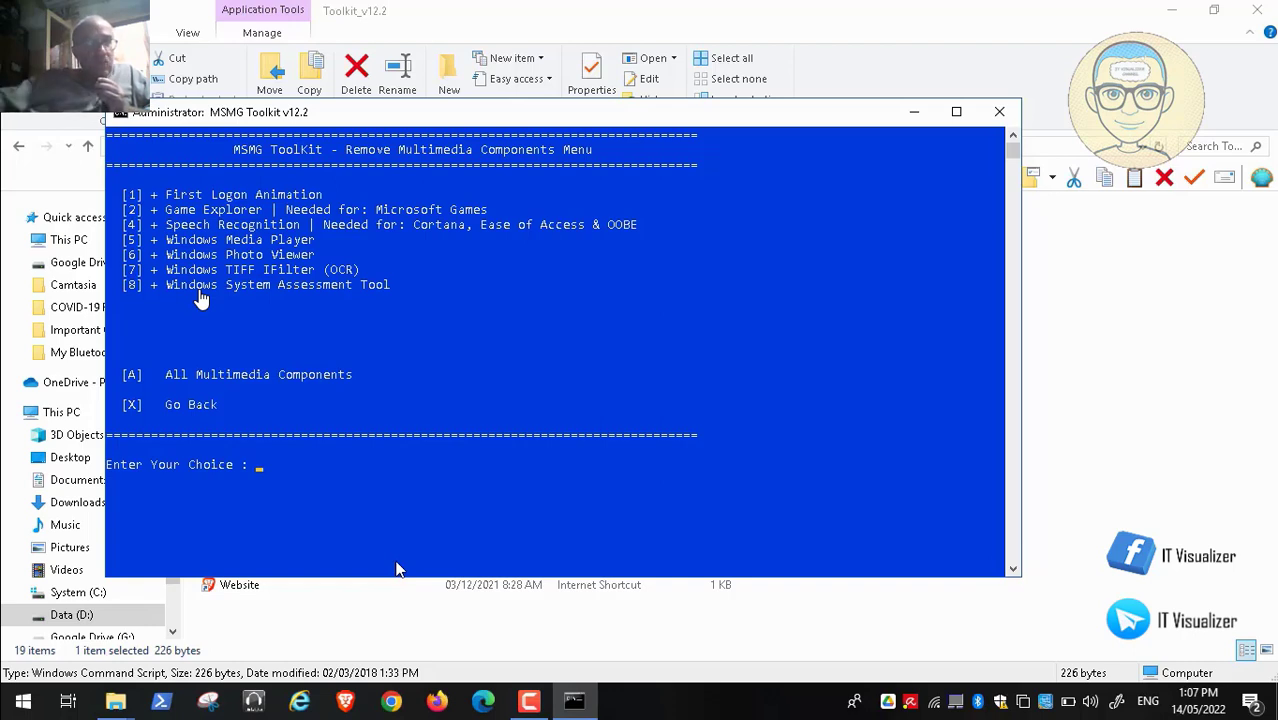
pyautogui.click(201, 299)
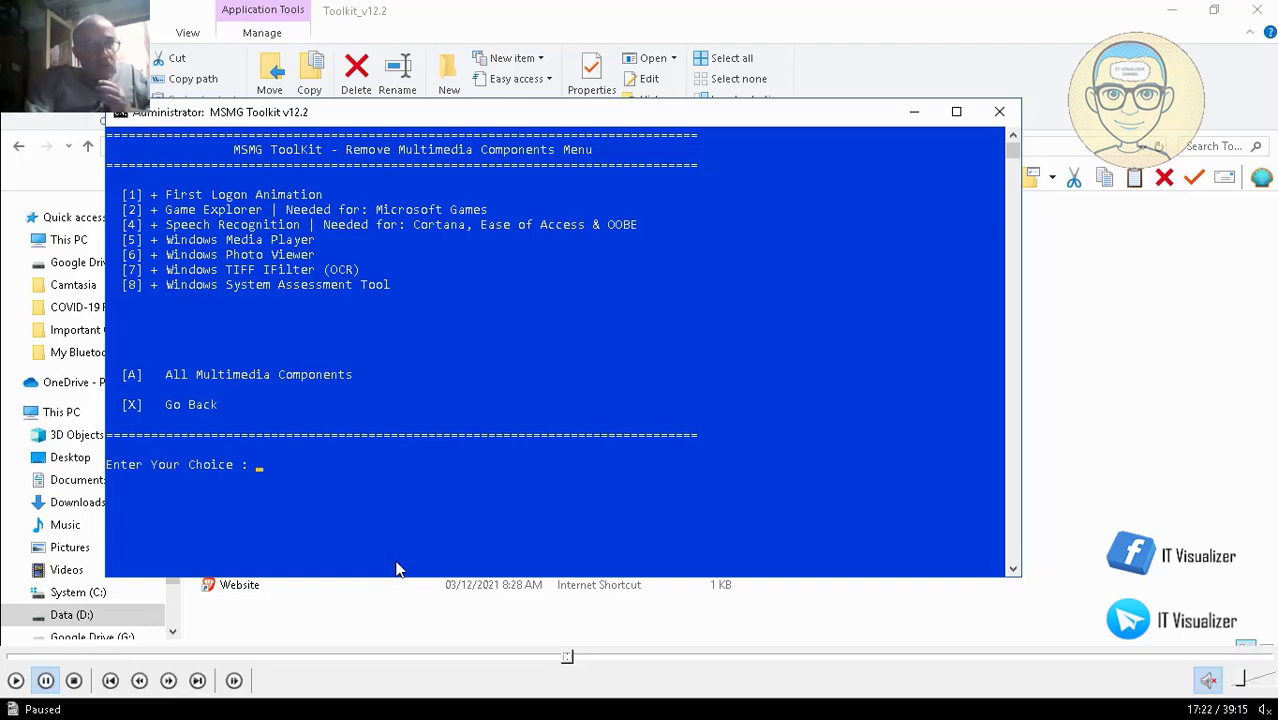
pyautogui.click(15, 680)
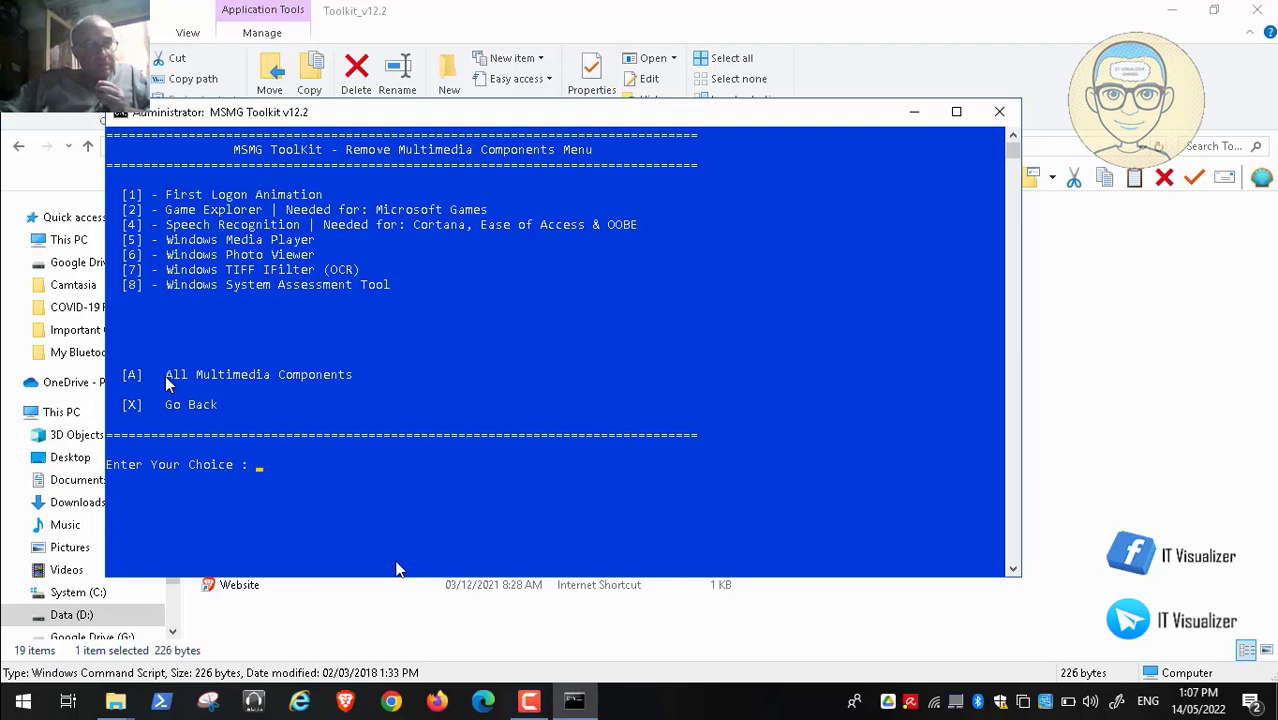
pyautogui.moveTo(140, 692)
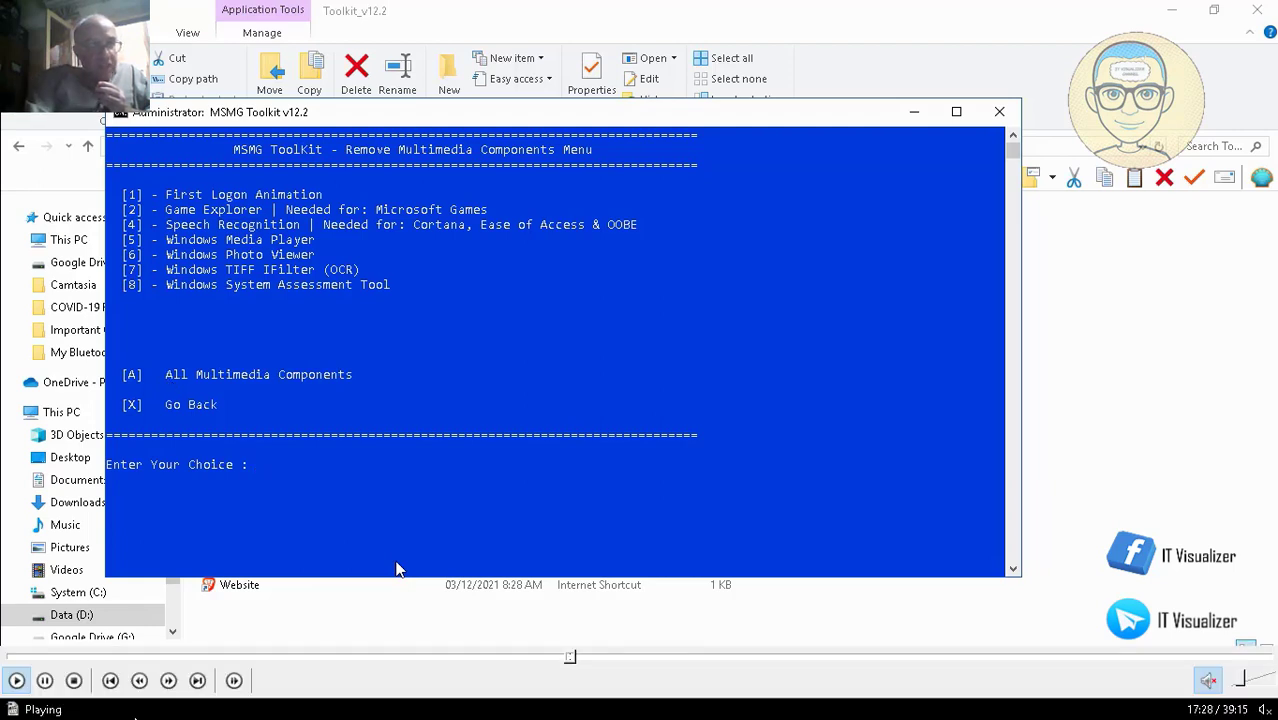
pyautogui.click(44, 680)
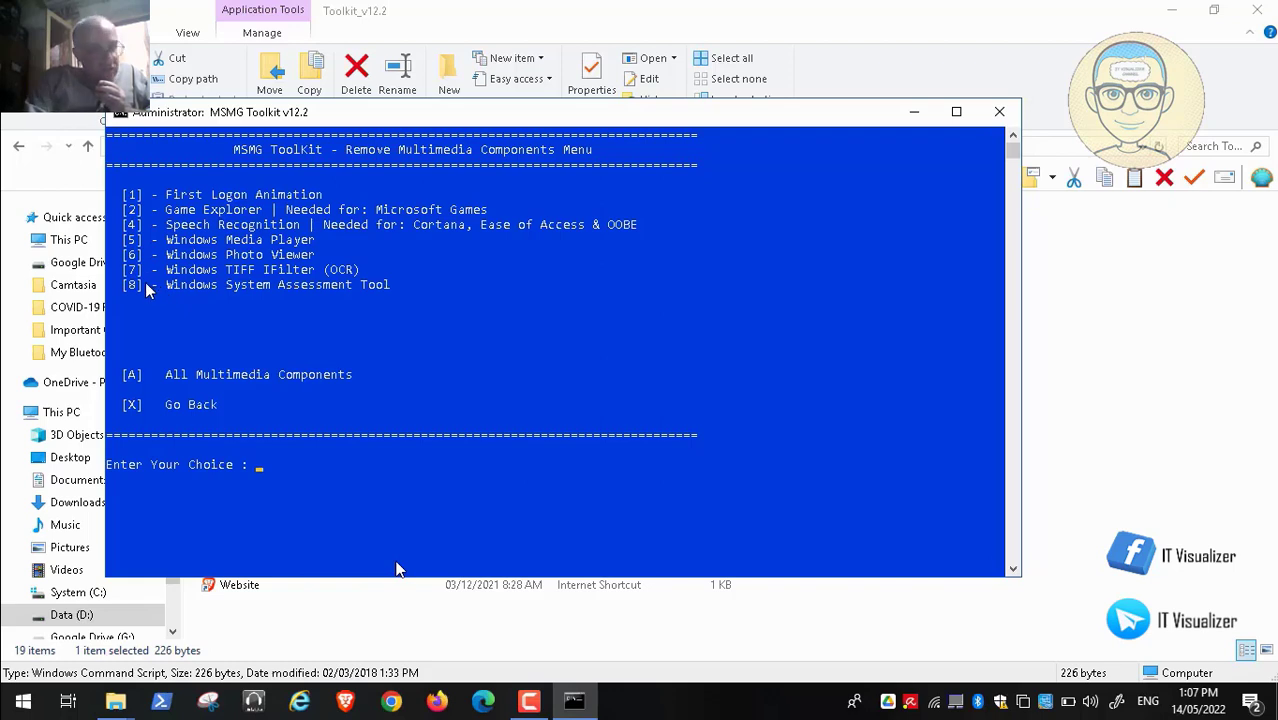
# Step: Unmark Windows Media Player, Windows Photo Viewer and Windows TIFF IFilter (OCR), and return to the Windows components menu
pyautogui.click(15, 681)
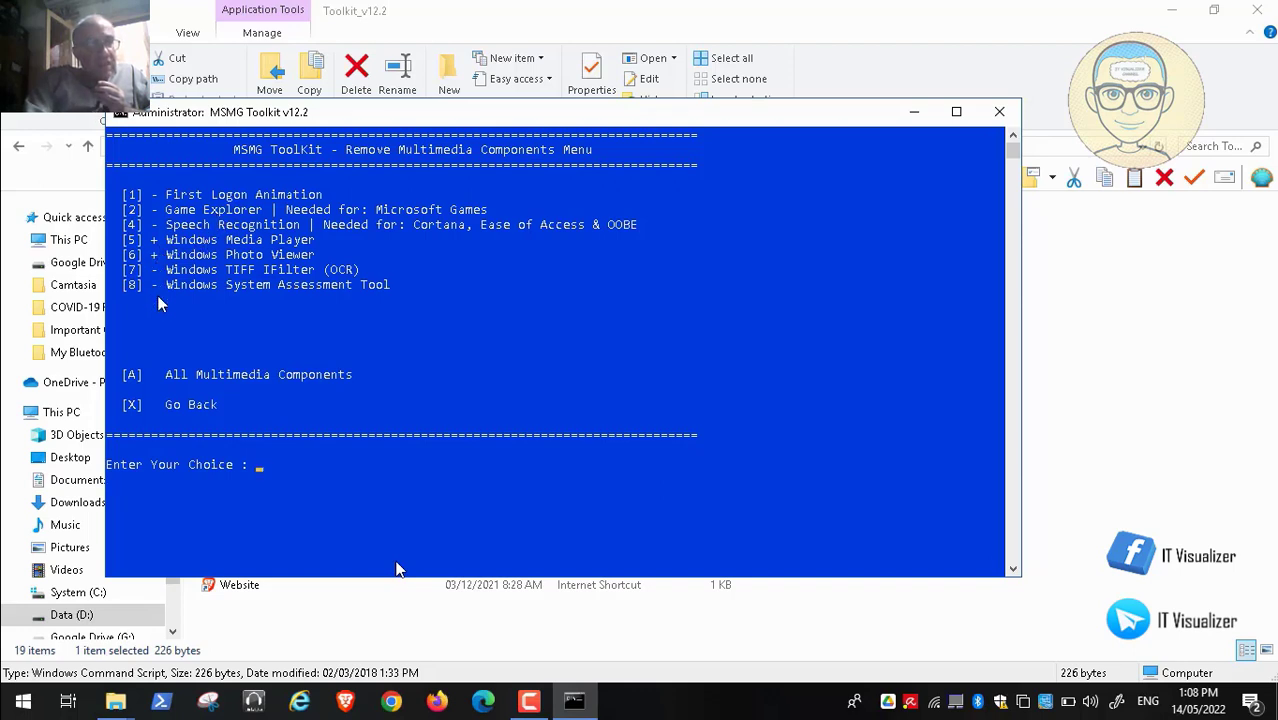
pyautogui.write('7')
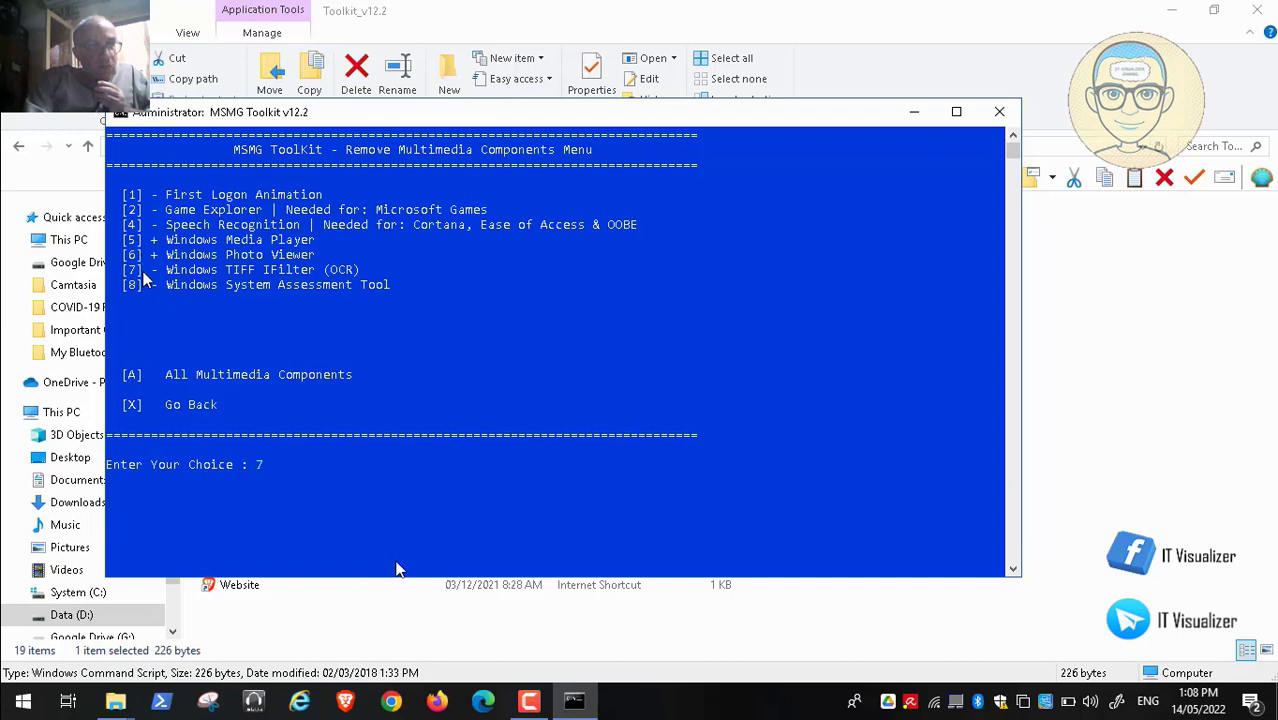
pyautogui.press('Return')
pyautogui.write('x')
pyautogui.press('Return')
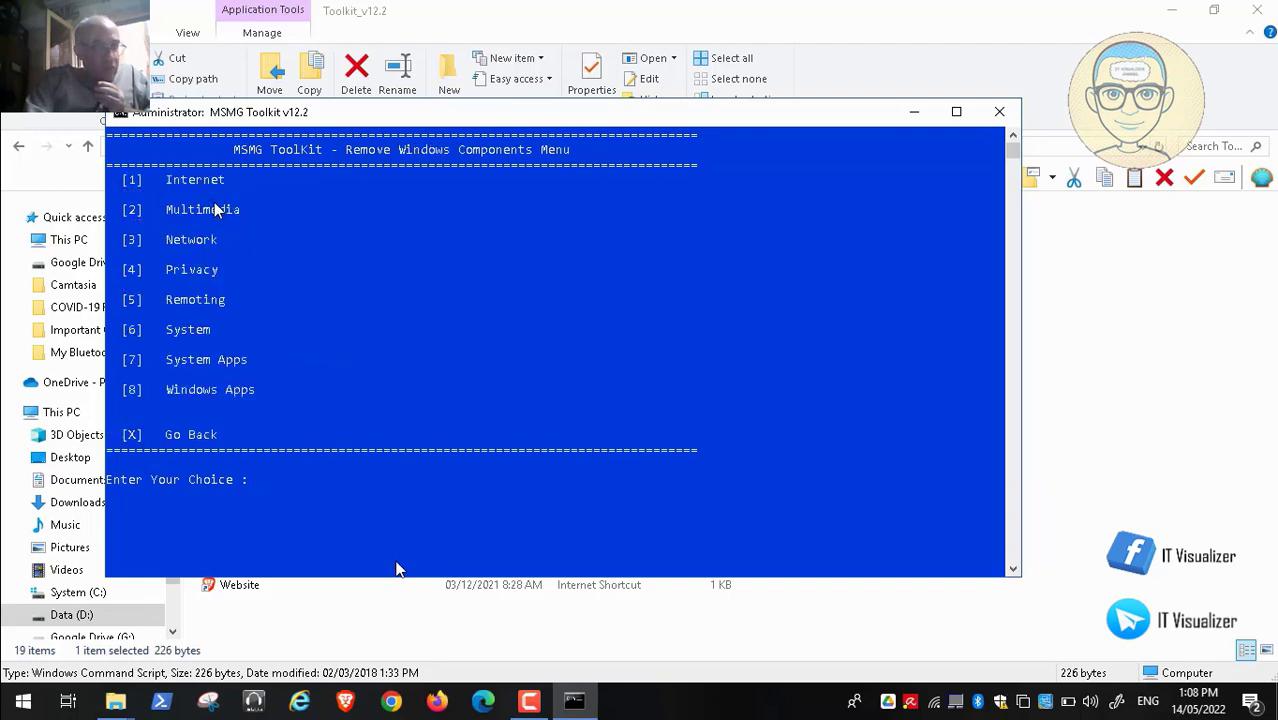
# Step: Open the Network components menu, review its entries and return to the Windows components menu
pyautogui.write('3')
pyautogui.press('Return')
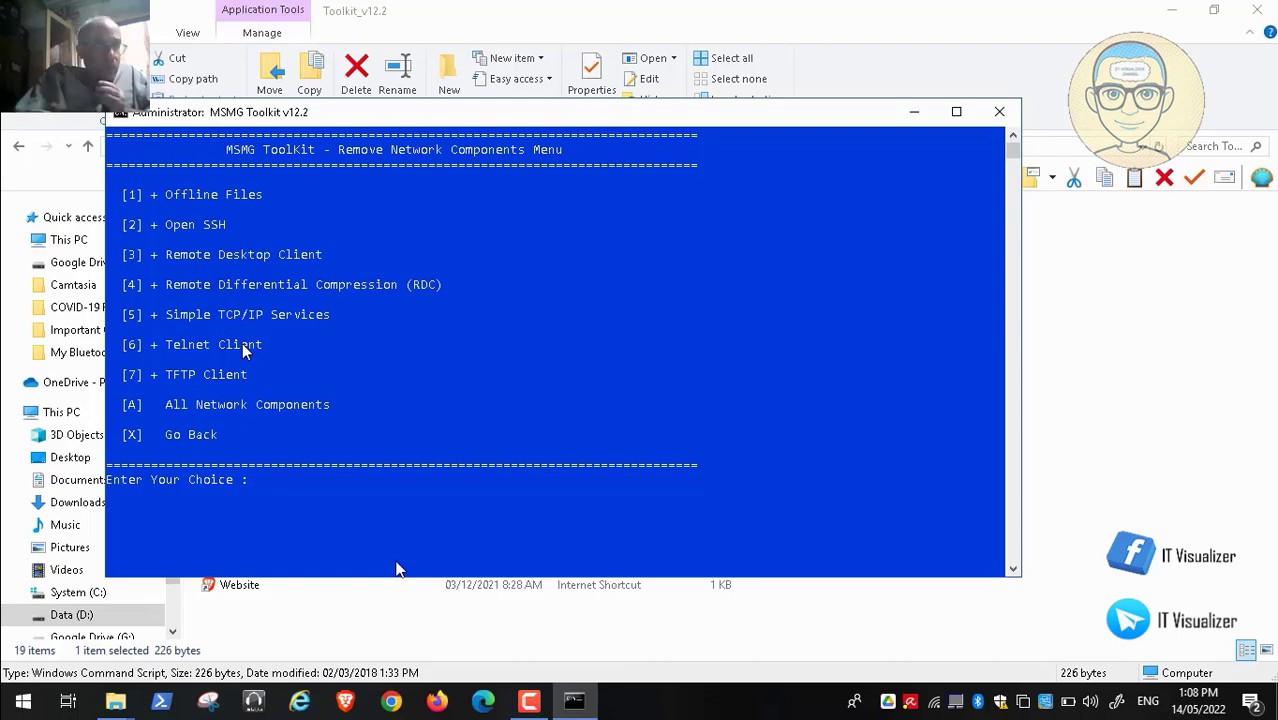
pyautogui.write('x')
pyautogui.press('Return')
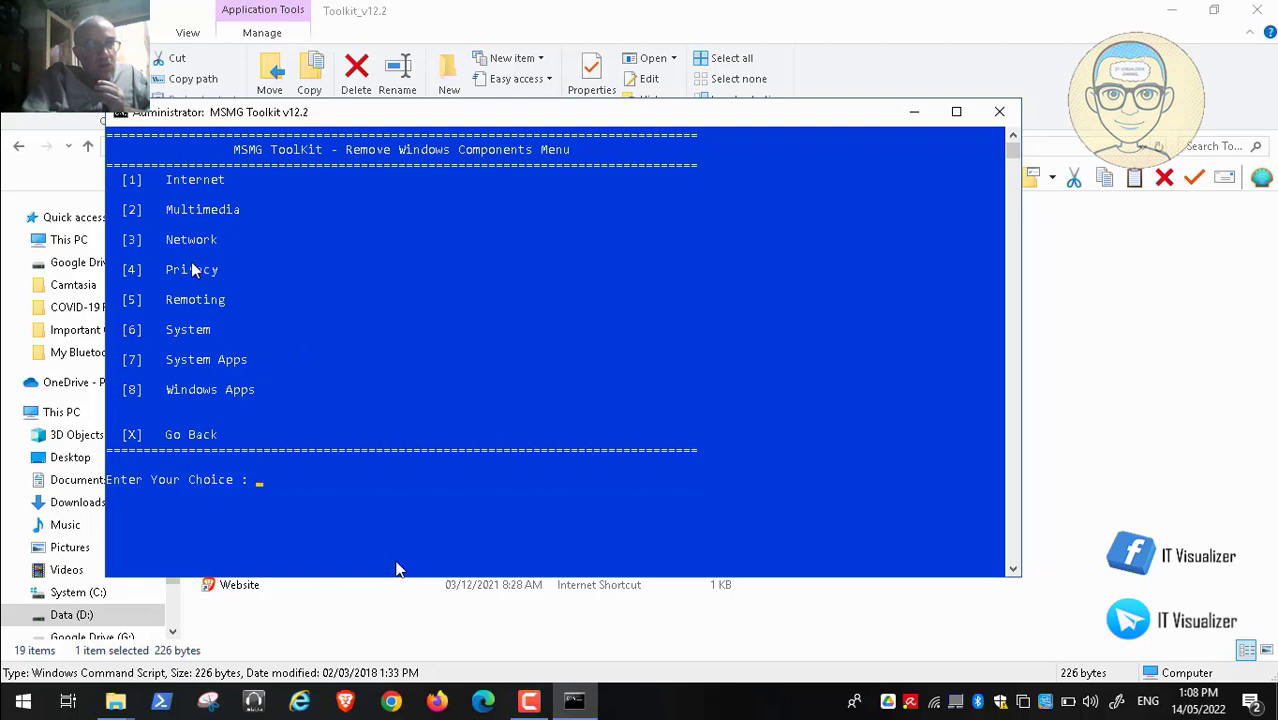
# Step: Mark all Privacy components for removal and return to the Windows components menu
pyautogui.write('4')
pyautogui.press('Return')
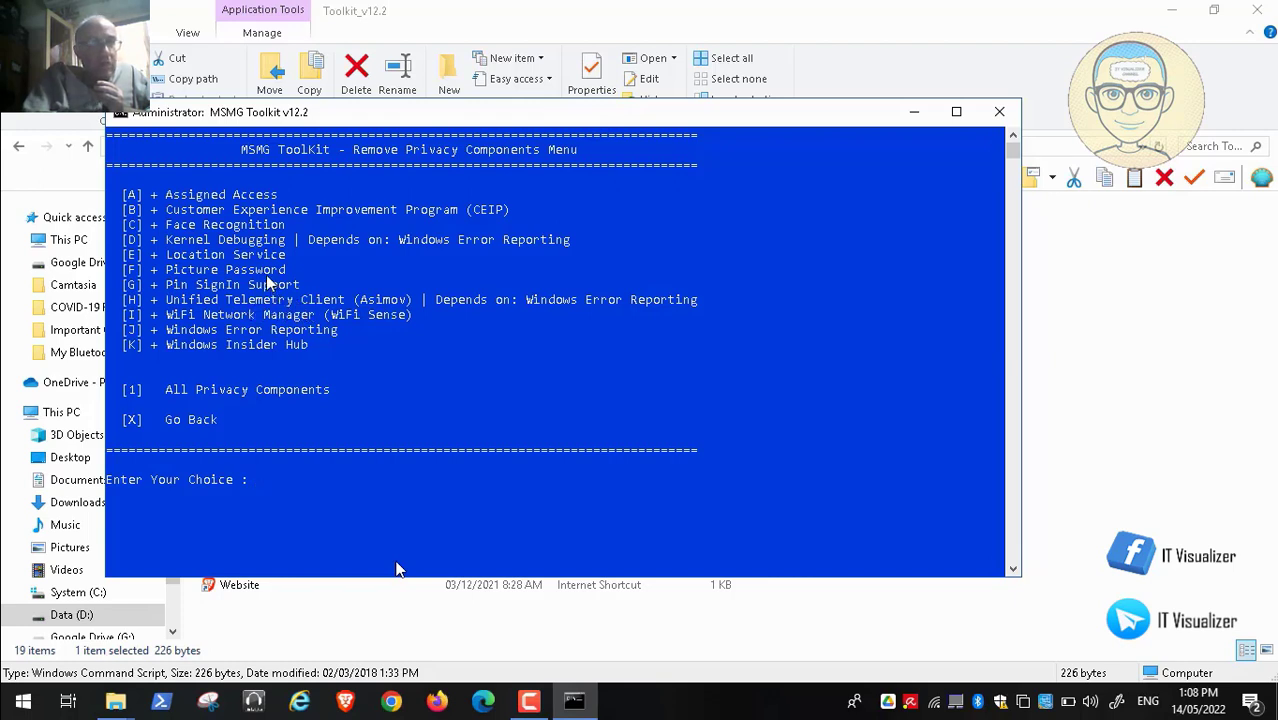
pyautogui.press('1')
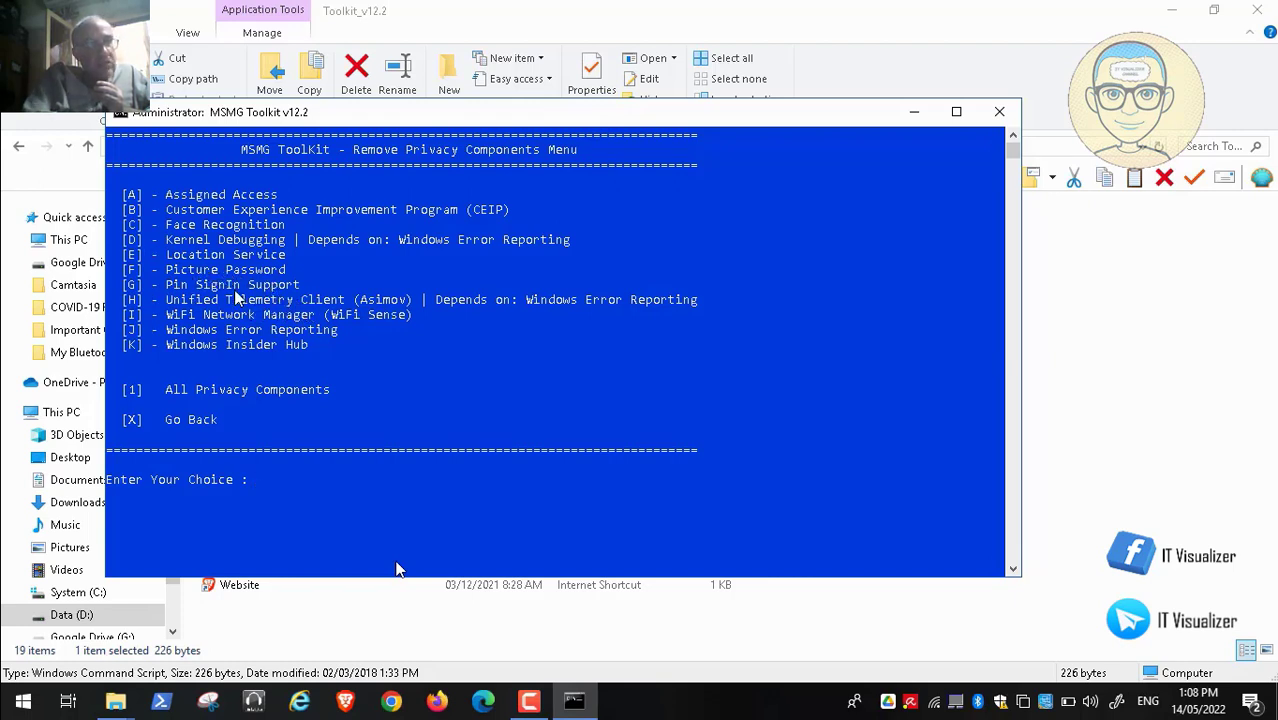
pyautogui.press('x')
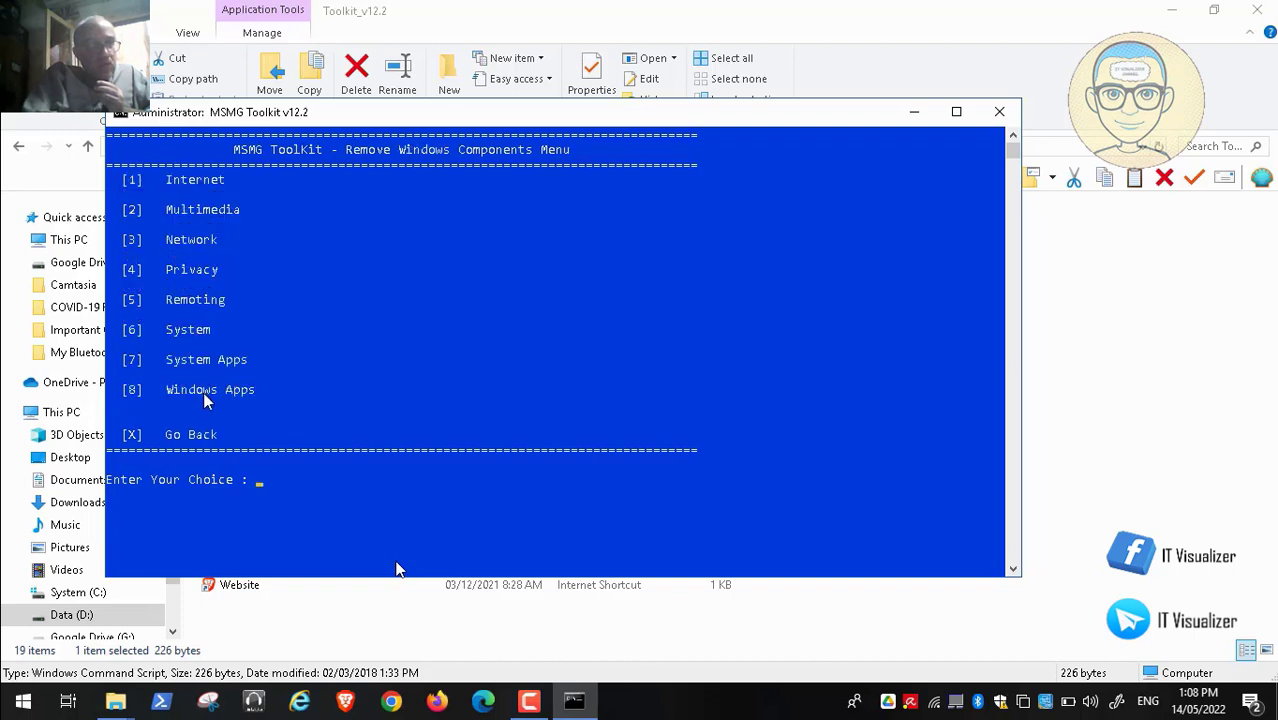
# Step: Open the Remoting components menu, and rewind the video to about 18:30 to review the Privacy components again
pyautogui.press('5')
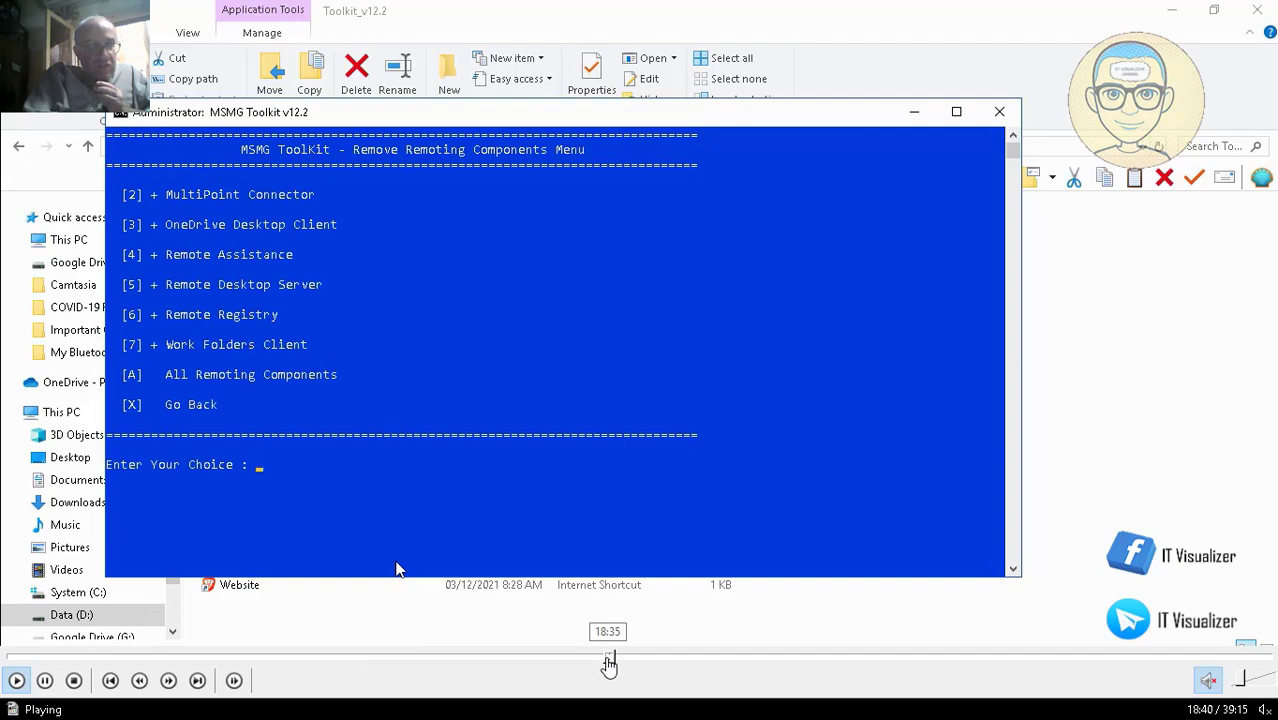
pyautogui.click(608, 660)
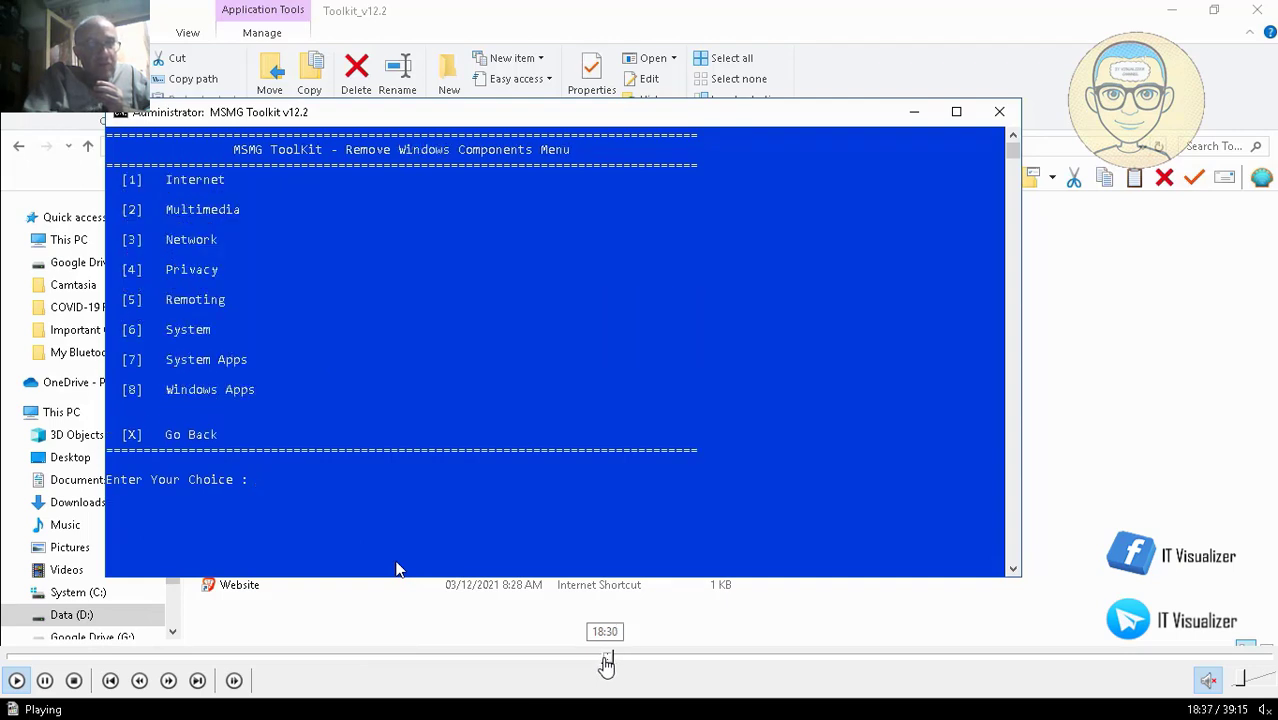
pyautogui.click(605, 660)
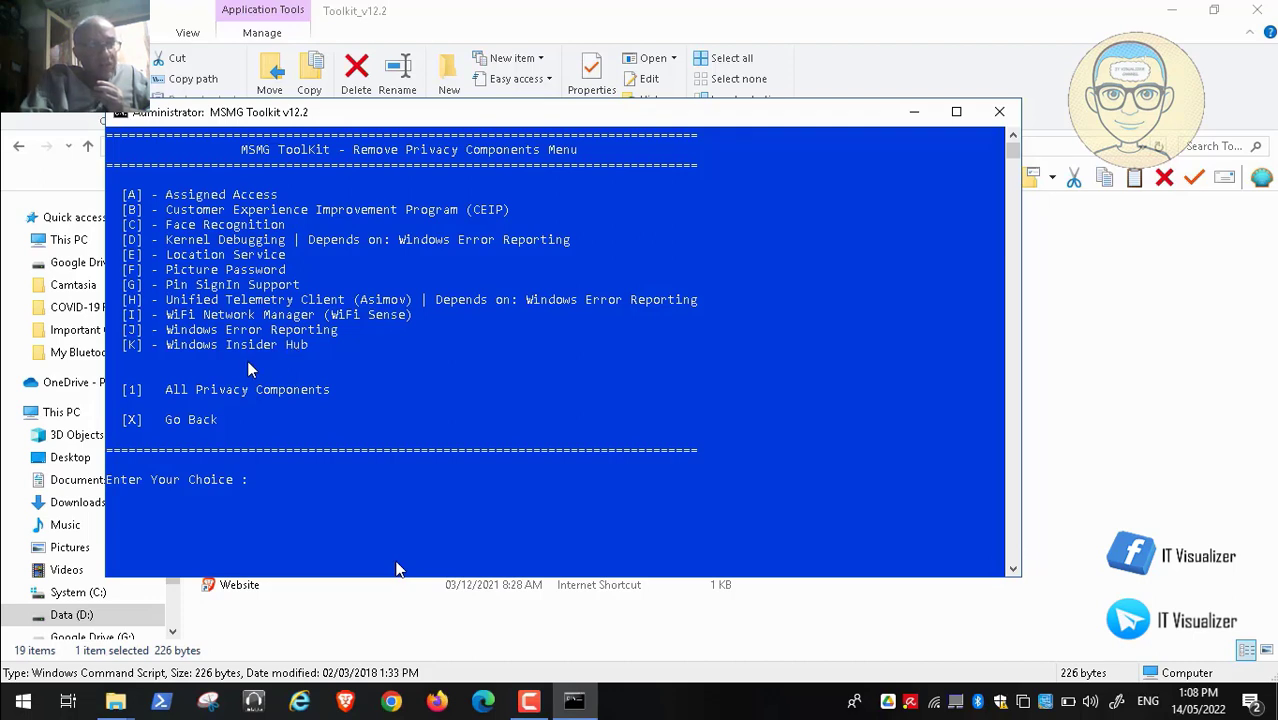
# Step: Mark OneDrive Desktop Client and Remote Assistance for removal among the Remoting components, and return to the Windows components menu
pyautogui.click(15, 681)
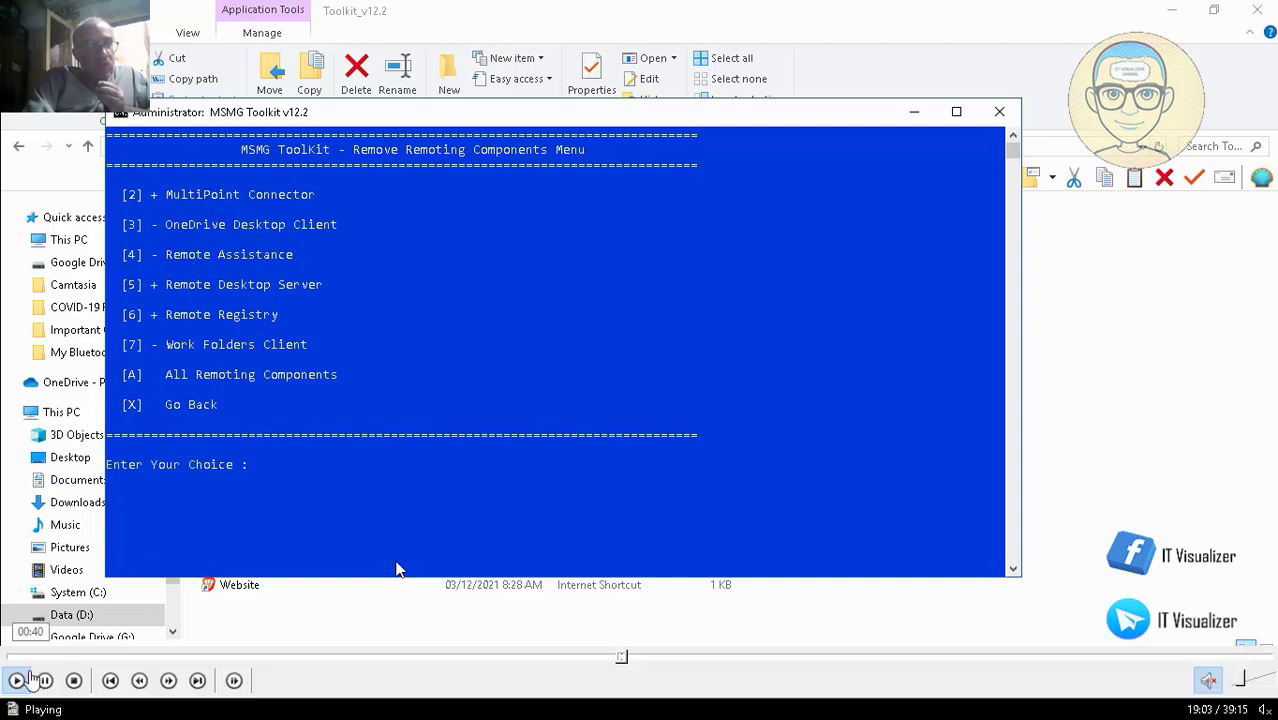
pyautogui.click(45, 681)
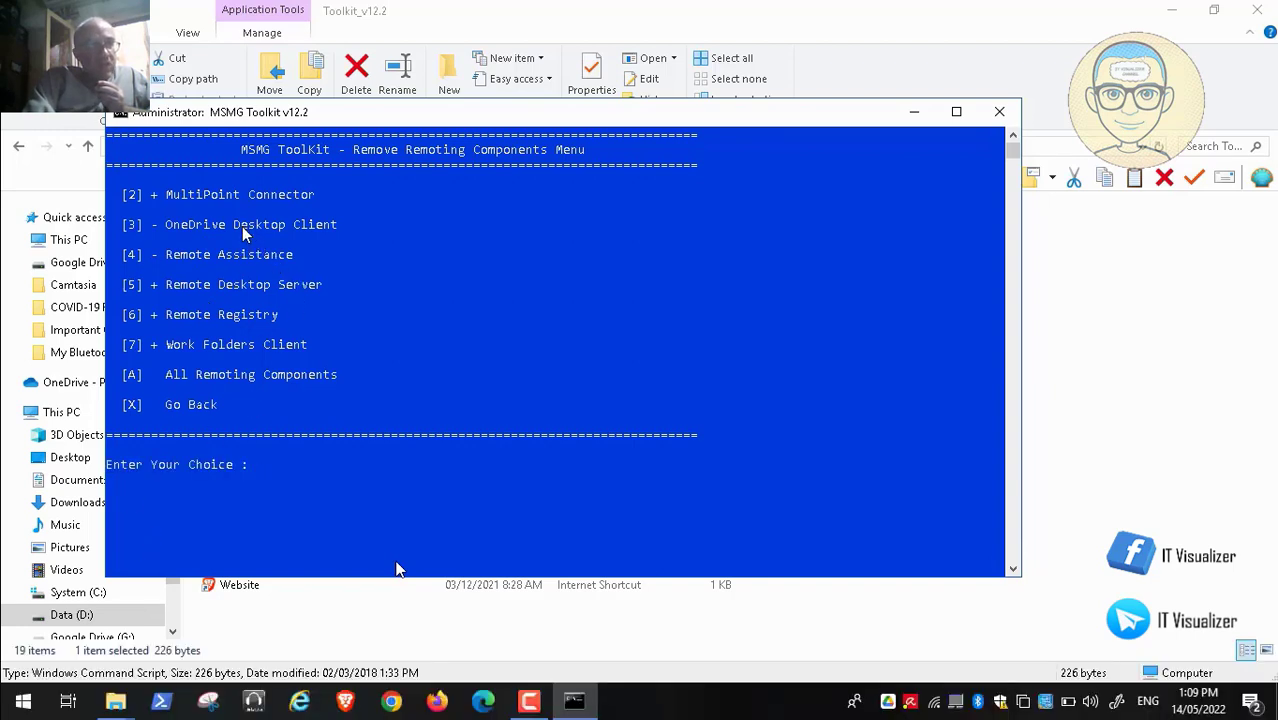
pyautogui.write('x')
pyautogui.press('Return')
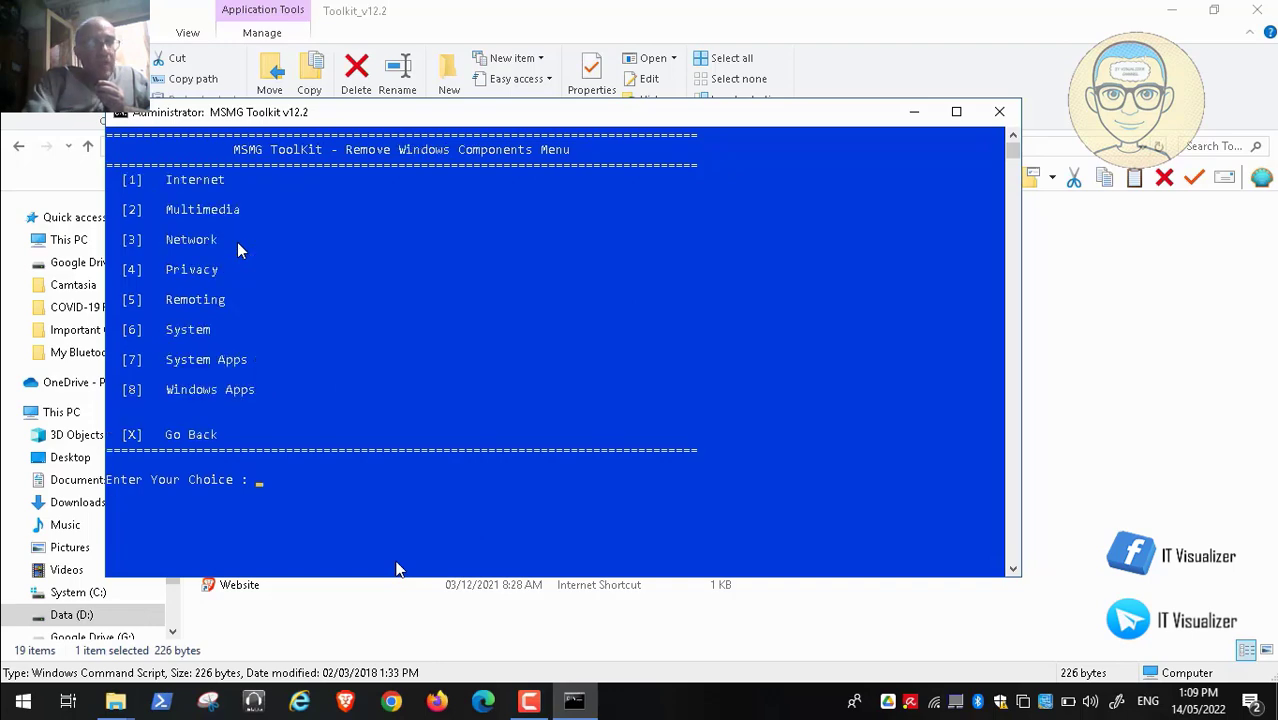
# Step: Open the System components menu and maximize the toolkit window to review the full list
pyautogui.write('6')
pyautogui.press('Return')
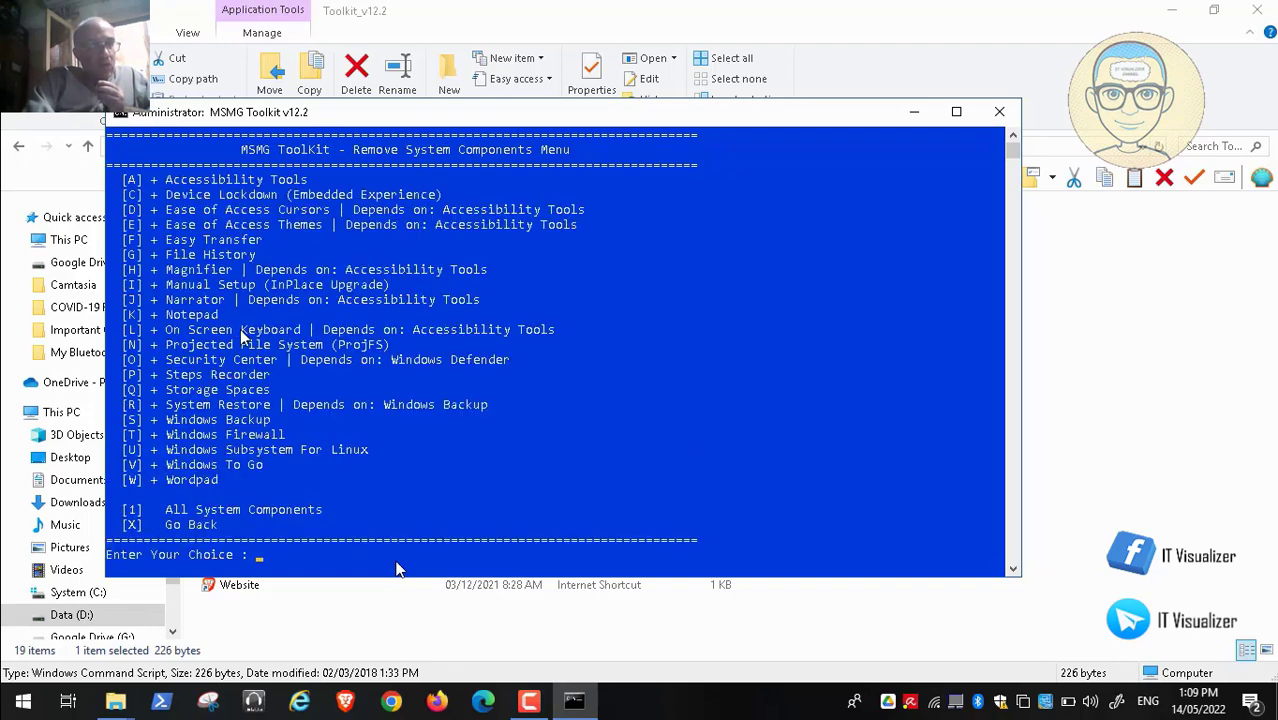
pyautogui.moveTo(50, 680)
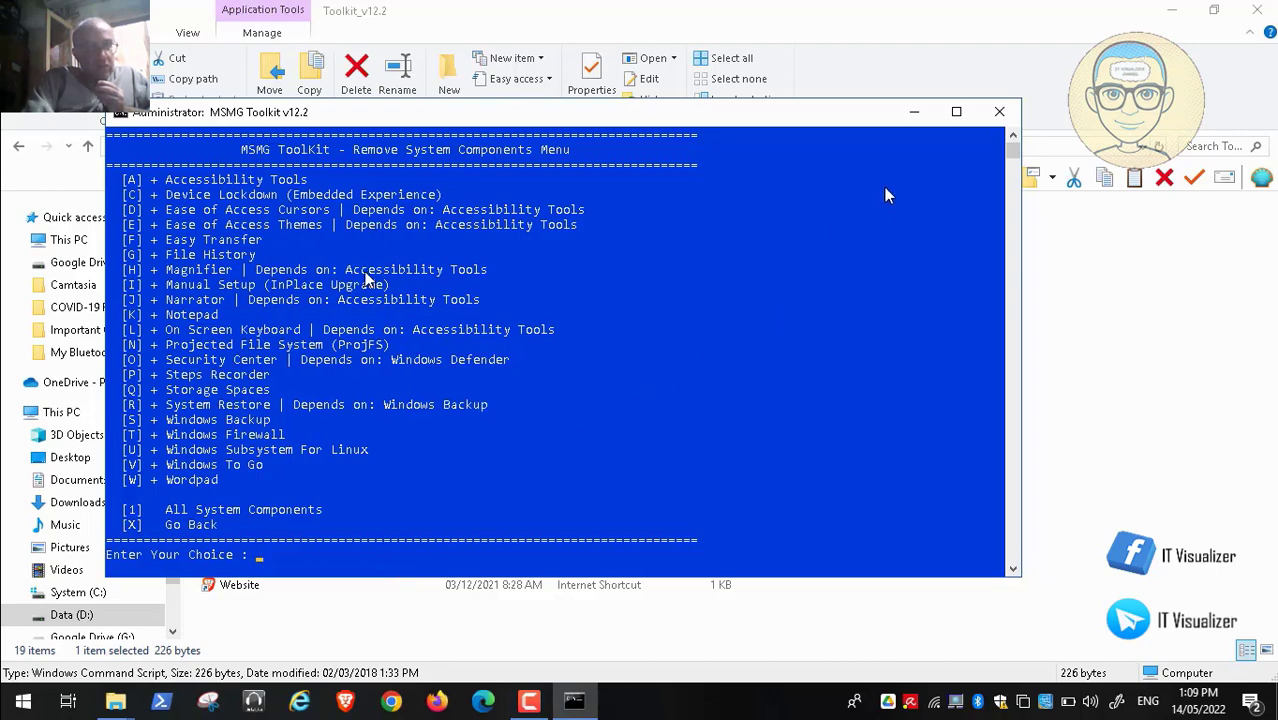
pyautogui.click(956, 111)
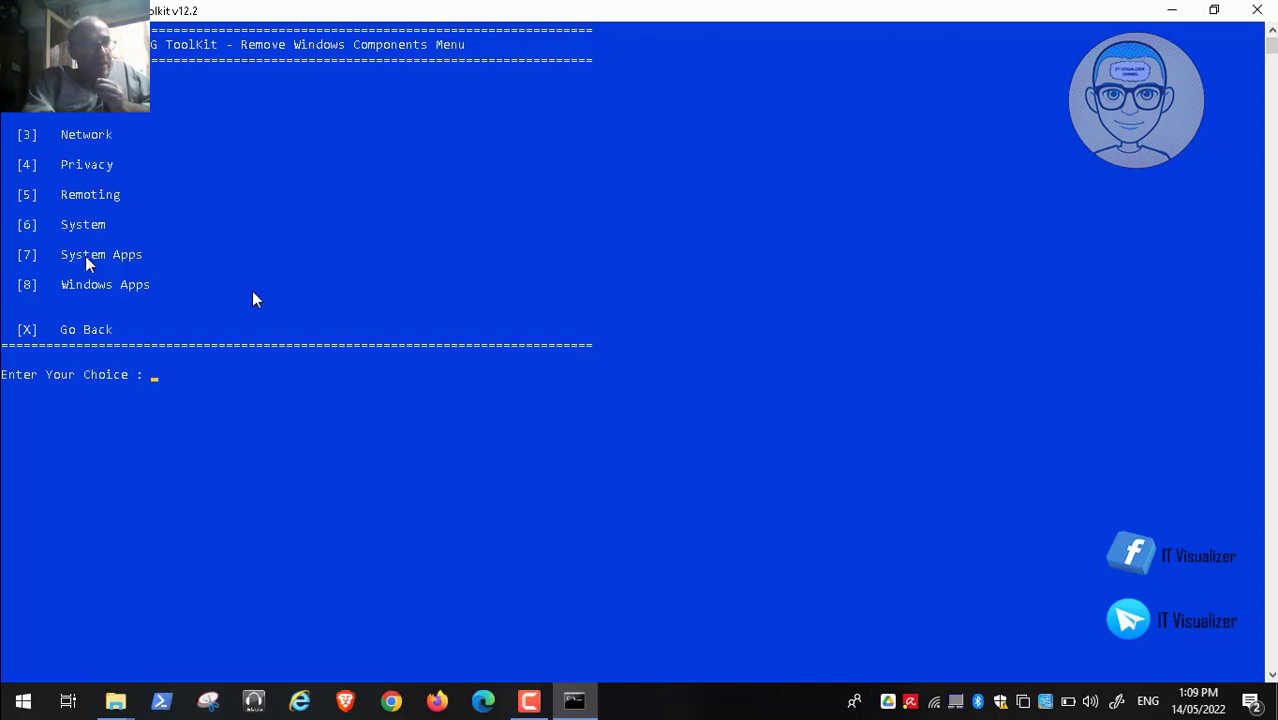
# Step: Open the System Apps components menu, review the full list of removable apps, and return to the Windows components menu
pyautogui.press('7')
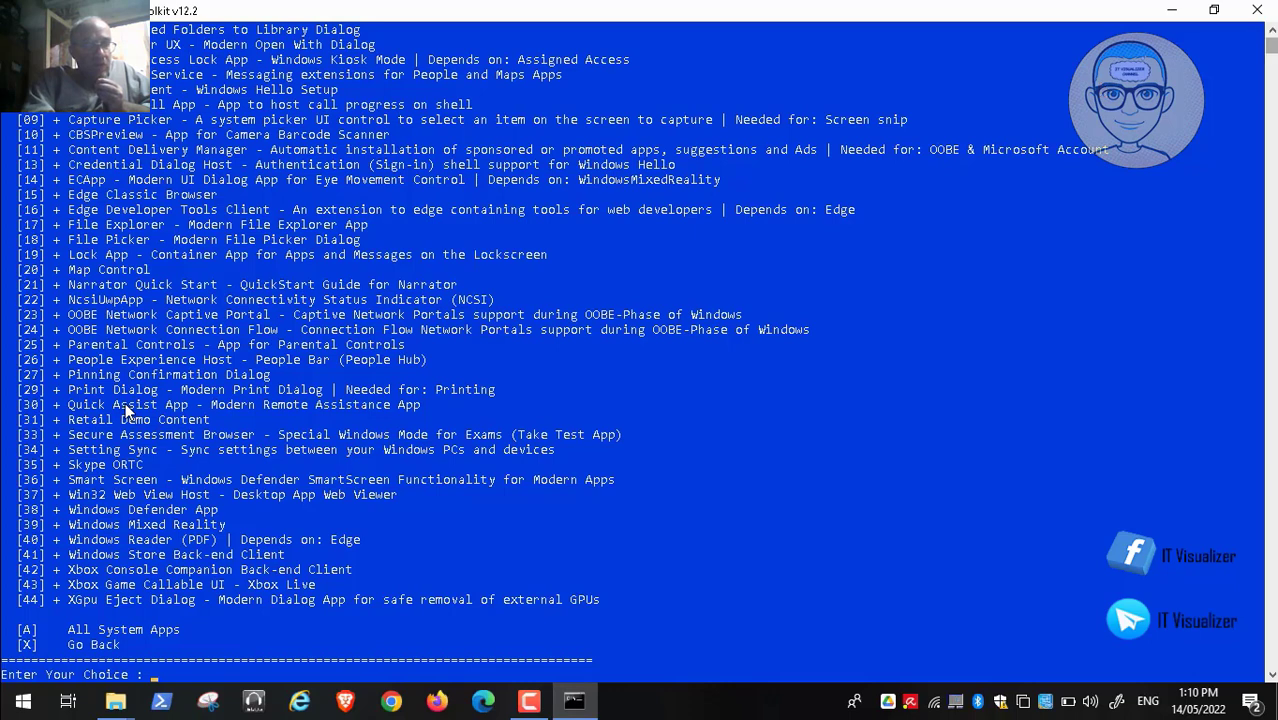
pyautogui.click(1272, 34)
pyautogui.click(1271, 34)
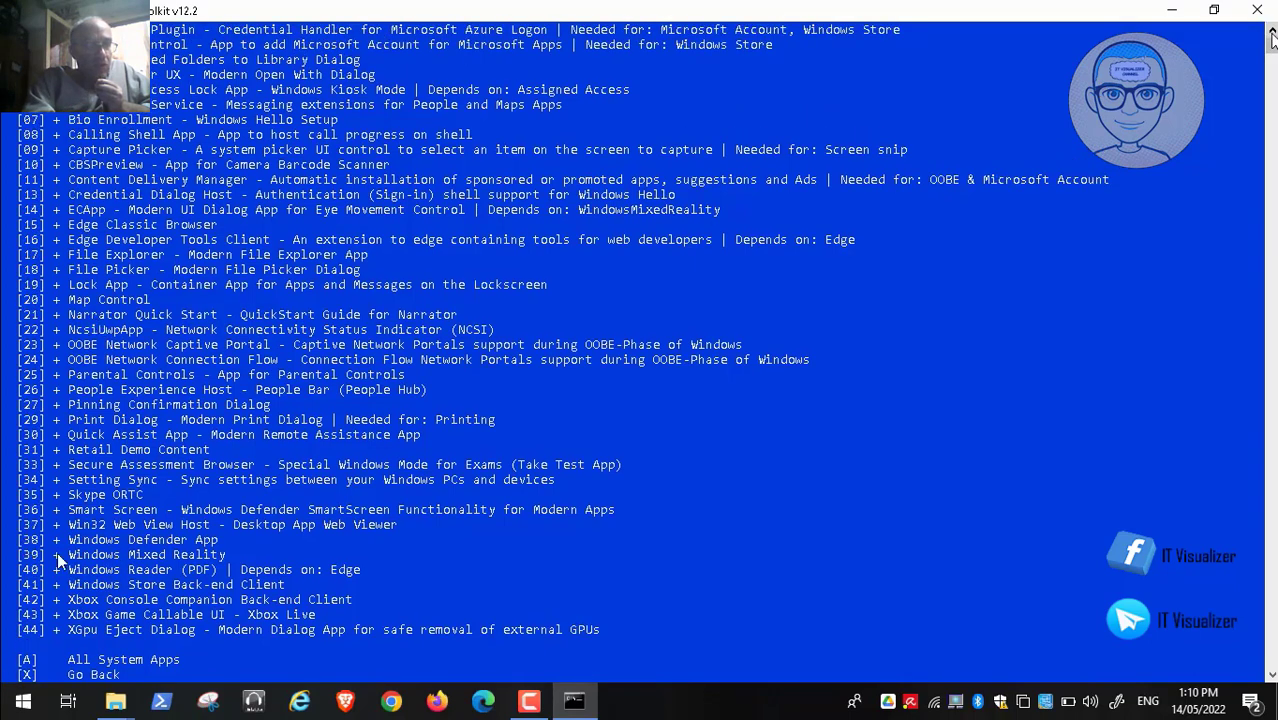
pyautogui.click(1271, 34)
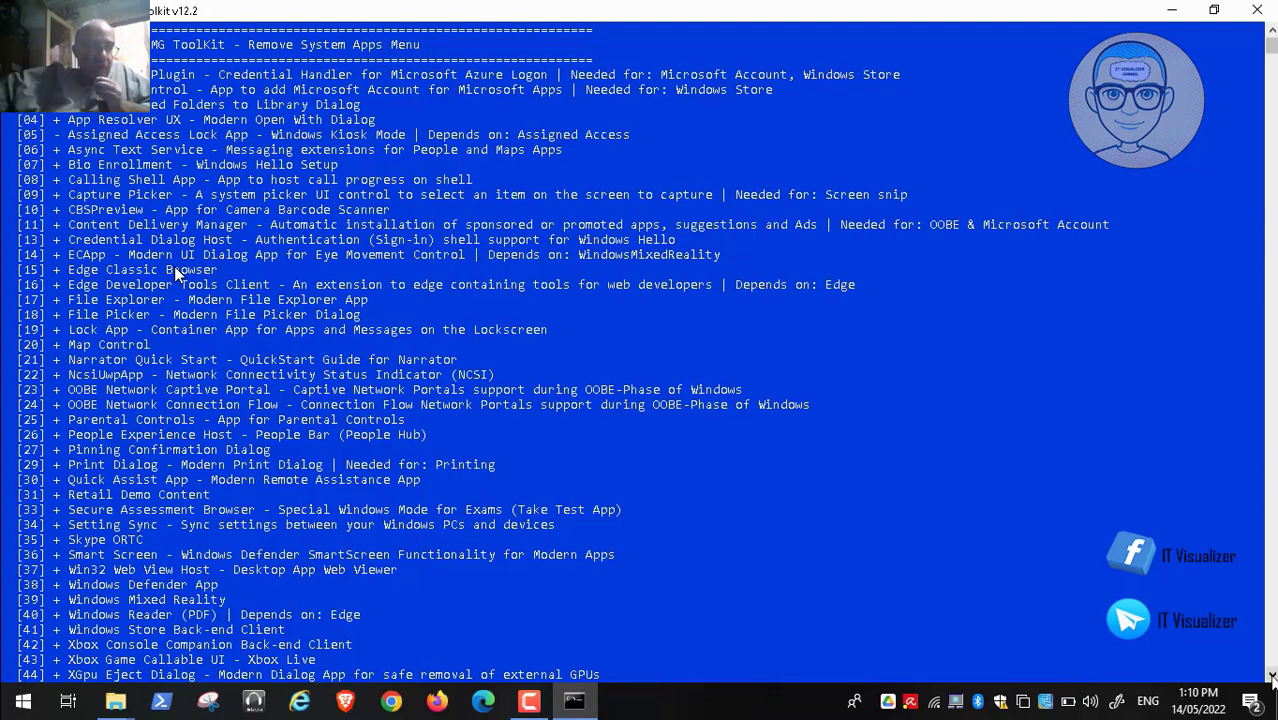
pyautogui.click(1271, 676)
pyautogui.click(1271, 676)
pyautogui.click(1271, 676)
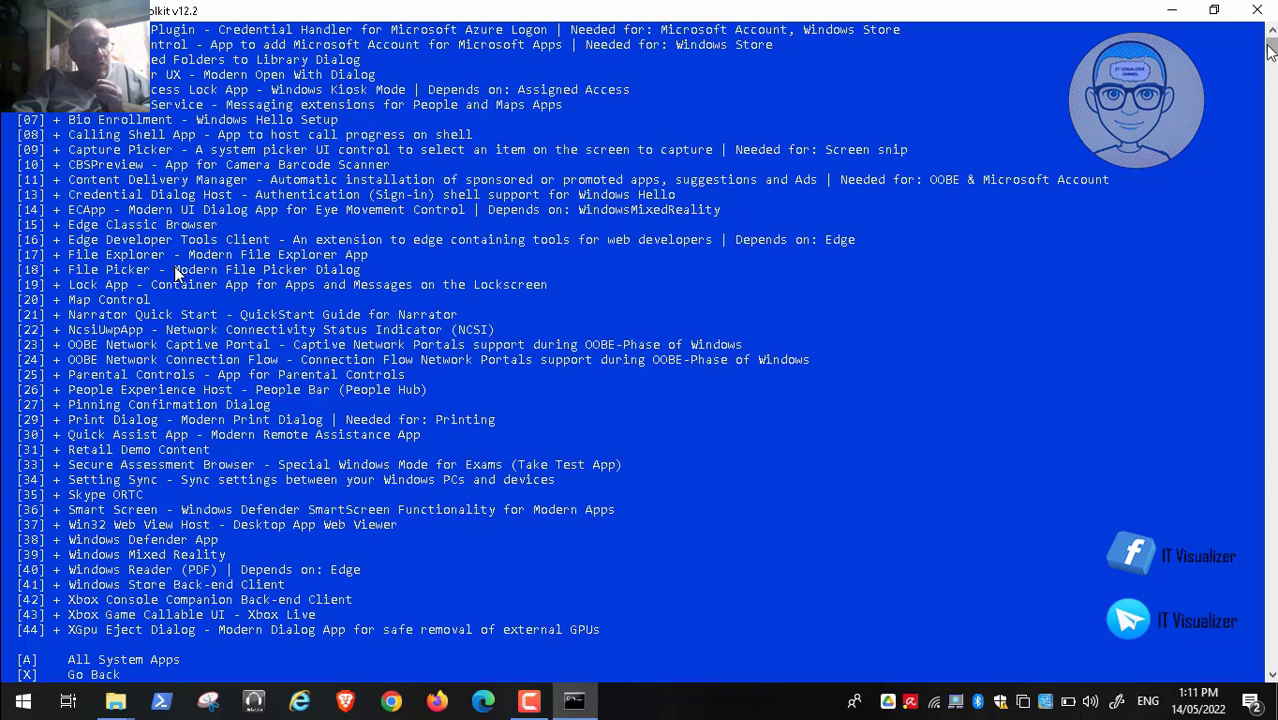
pyautogui.click(1272, 35)
pyautogui.click(1272, 35)
pyautogui.click(1272, 35)
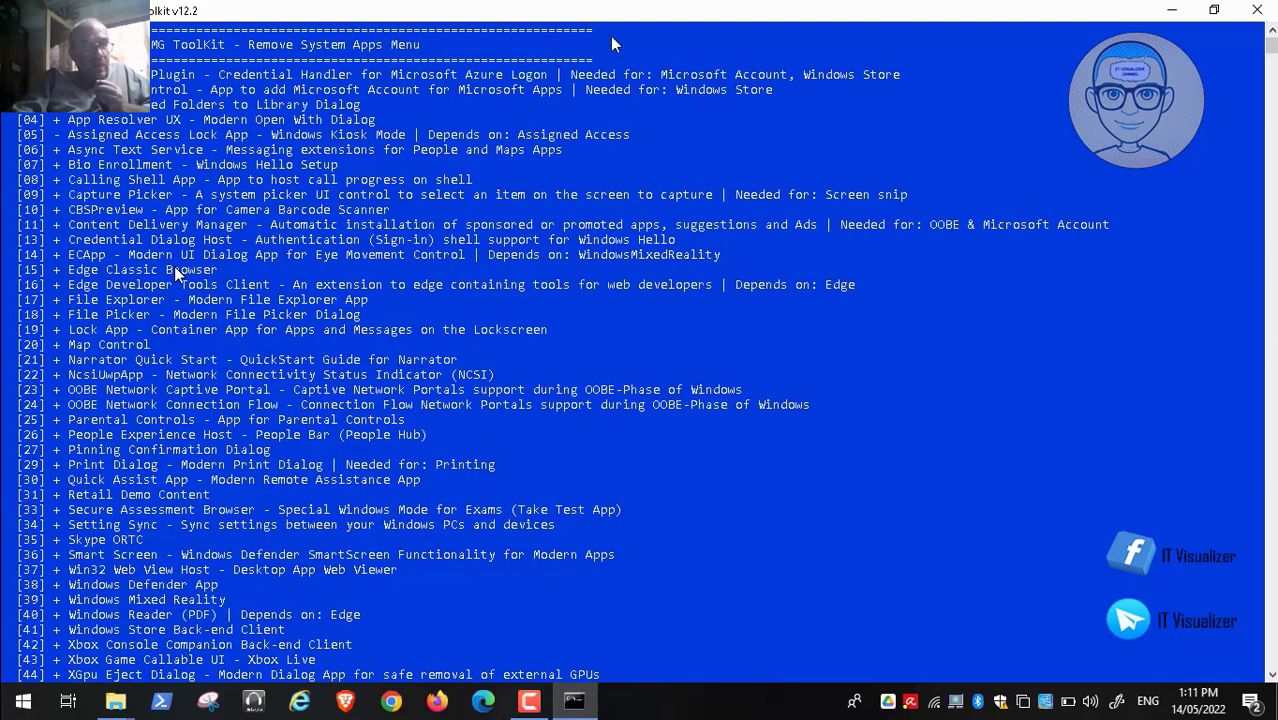
pyautogui.click(1271, 677)
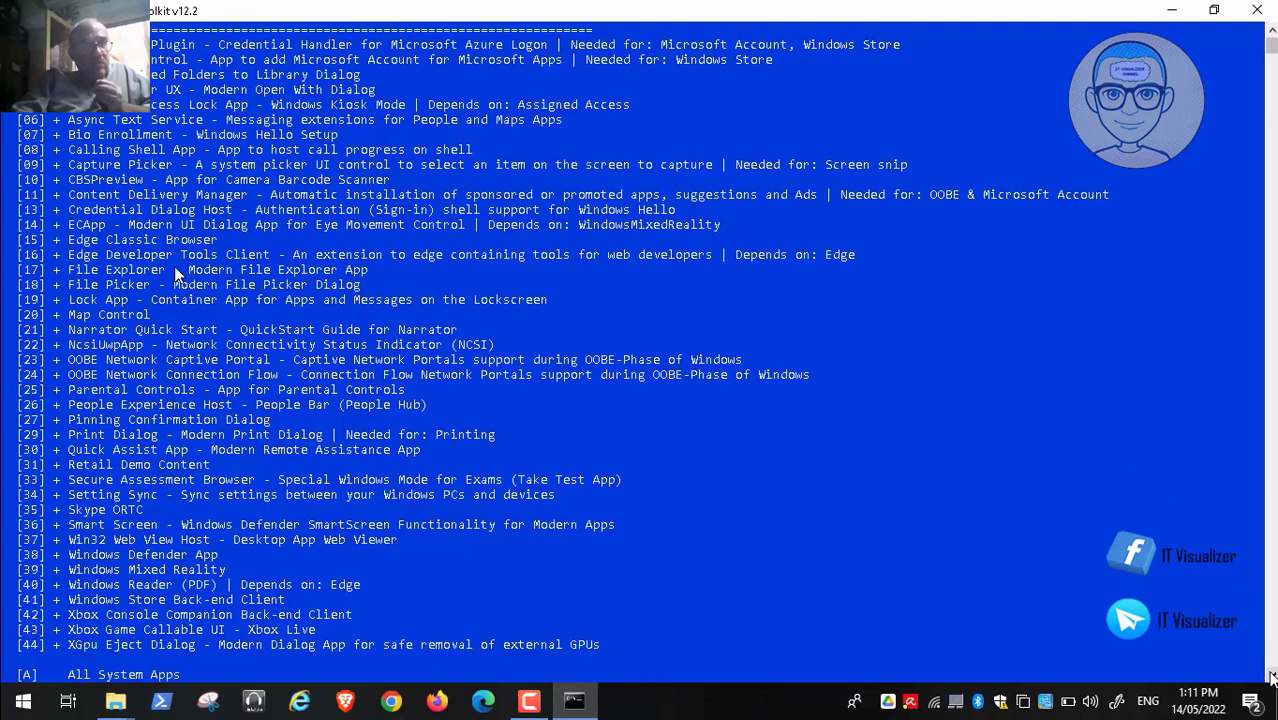
pyautogui.click(1271, 675)
pyautogui.click(1271, 675)
pyautogui.click(1271, 675)
pyautogui.write('x')
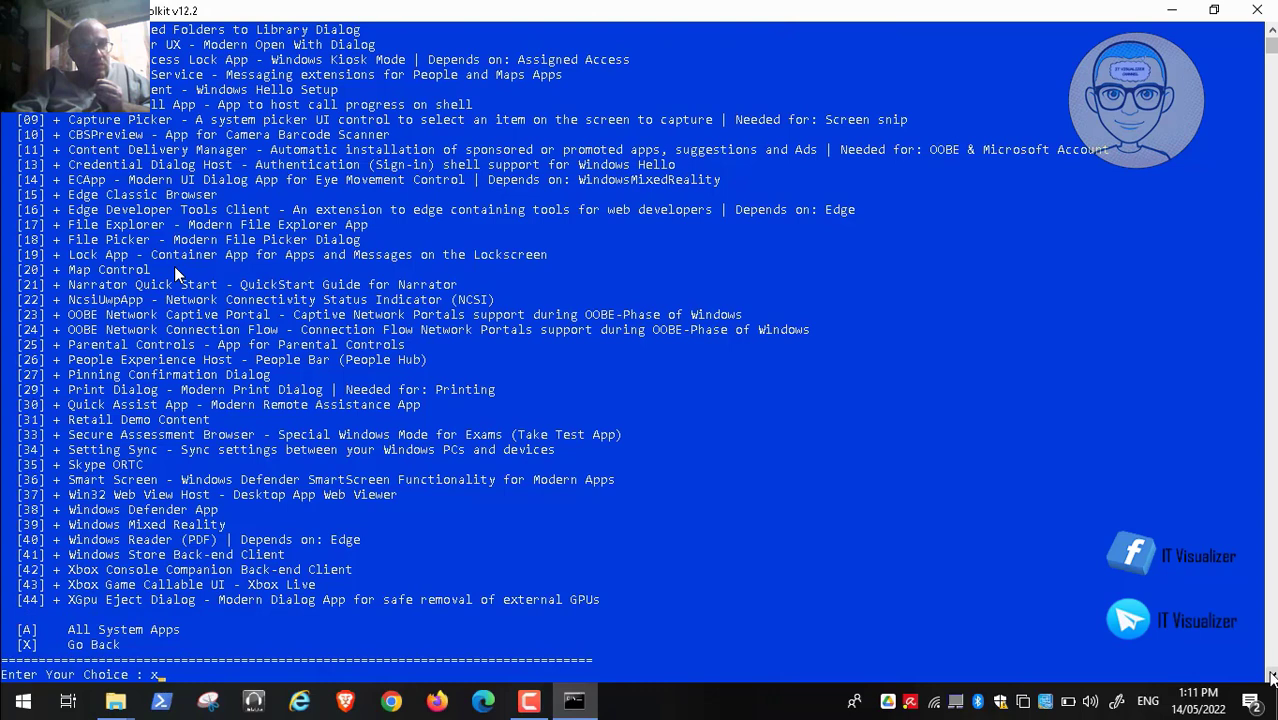
pyautogui.press('Return')
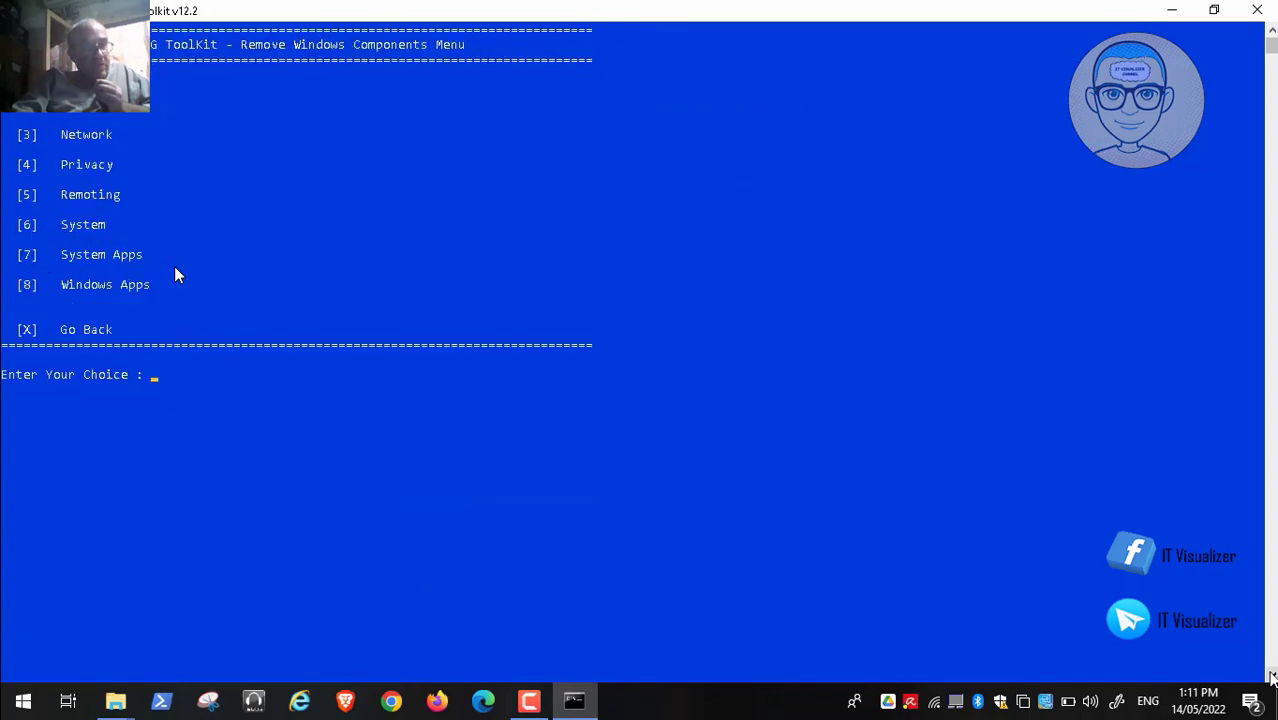
# Step: Open the Windows Apps components menu and mark all Windows Apps for removal
pyautogui.write('8')
pyautogui.press('Return')
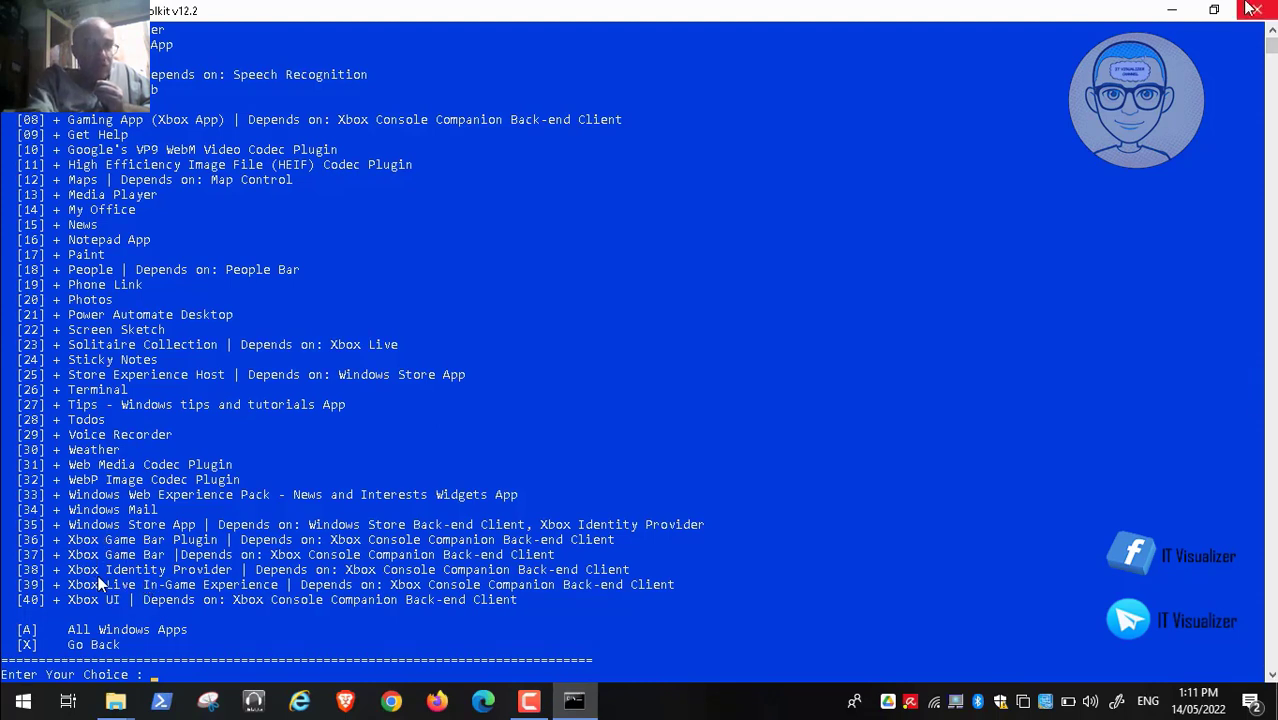
pyautogui.scroll(1, 161, 268)
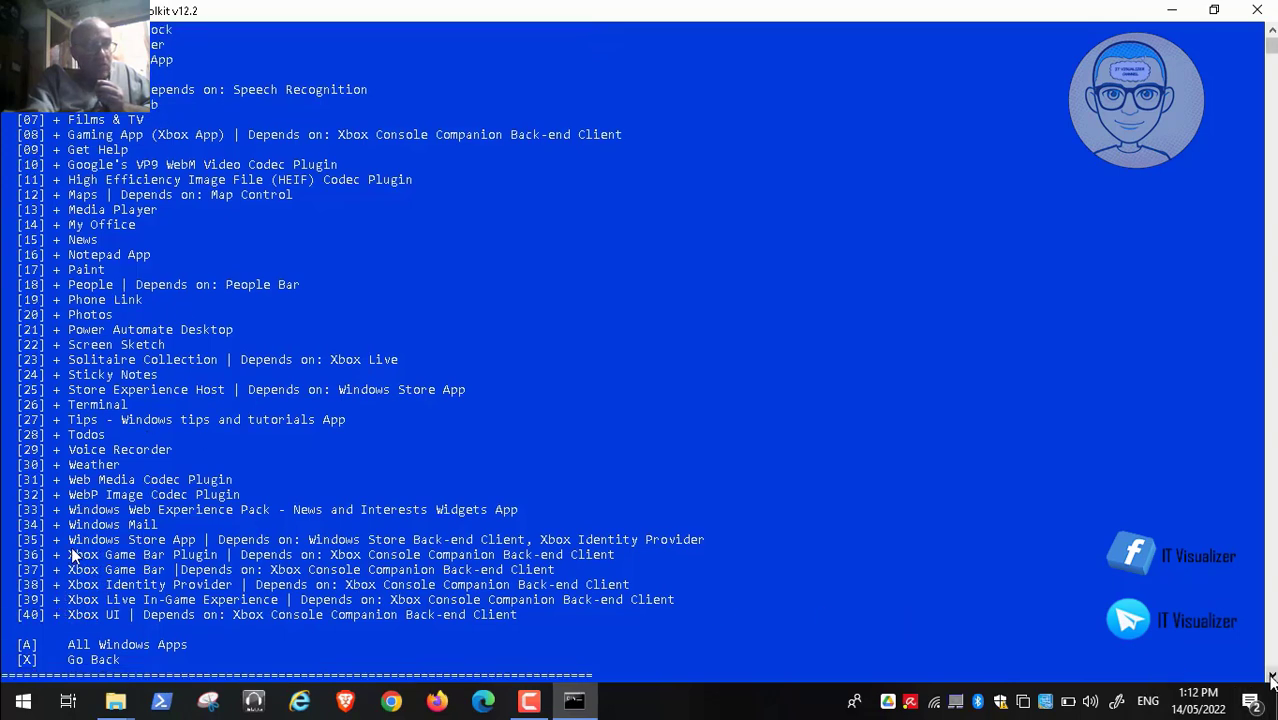
pyautogui.write('a')
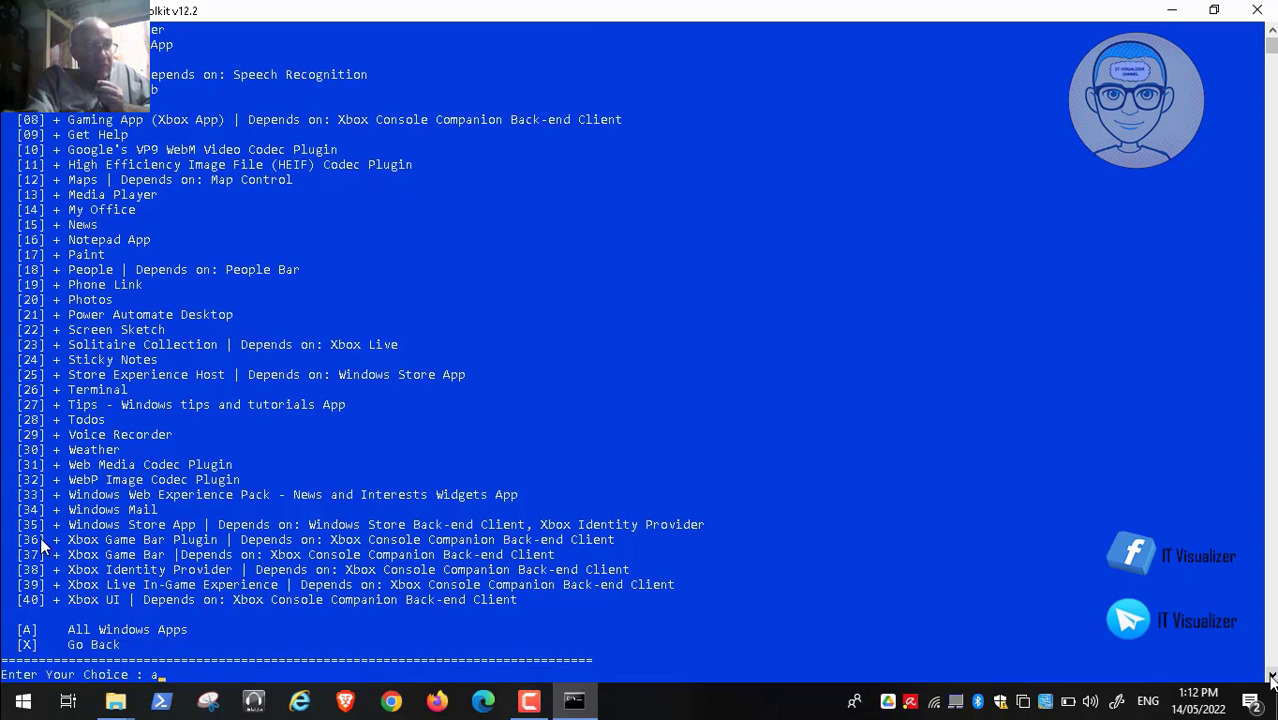
pyautogui.press('Return')
pyautogui.click(1271, 33)
pyautogui.click(1271, 33)
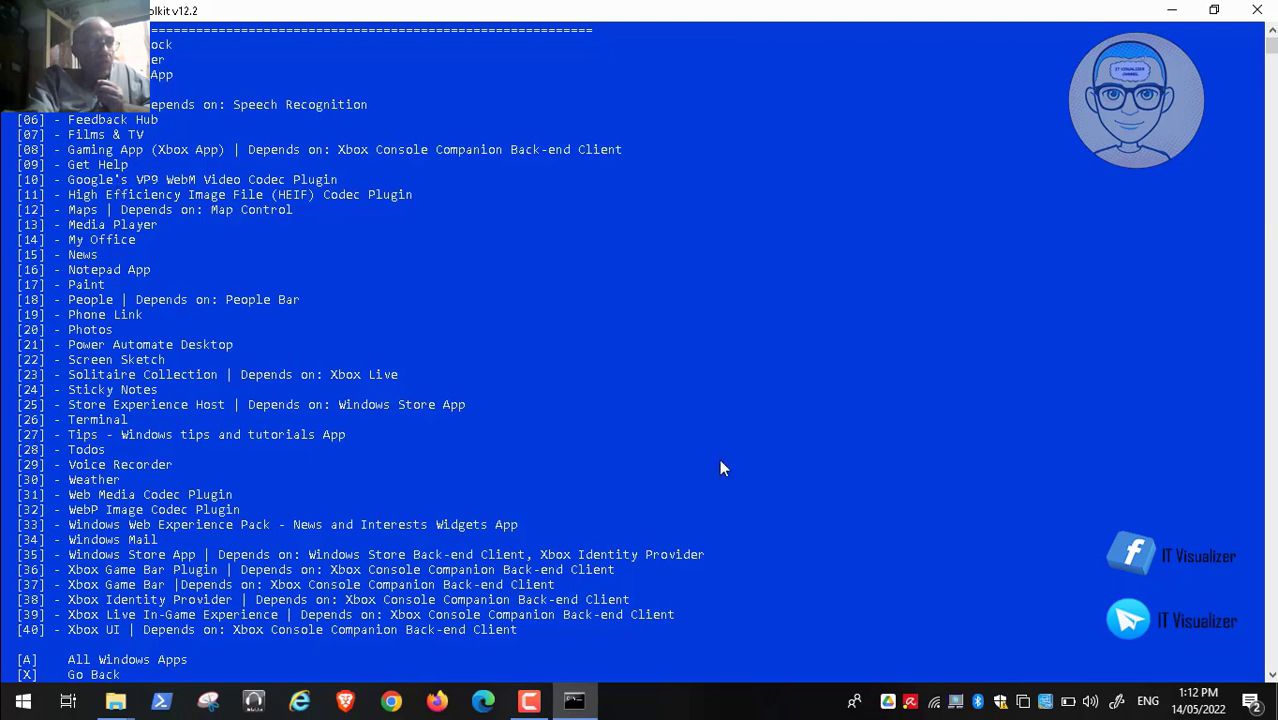
# Step: Exclude Google's VP9 WebM Video Codec Plugin, the HEIF Codec Plugin and Media Player from the Windows Apps marked for removal
pyautogui.click(1271, 677)
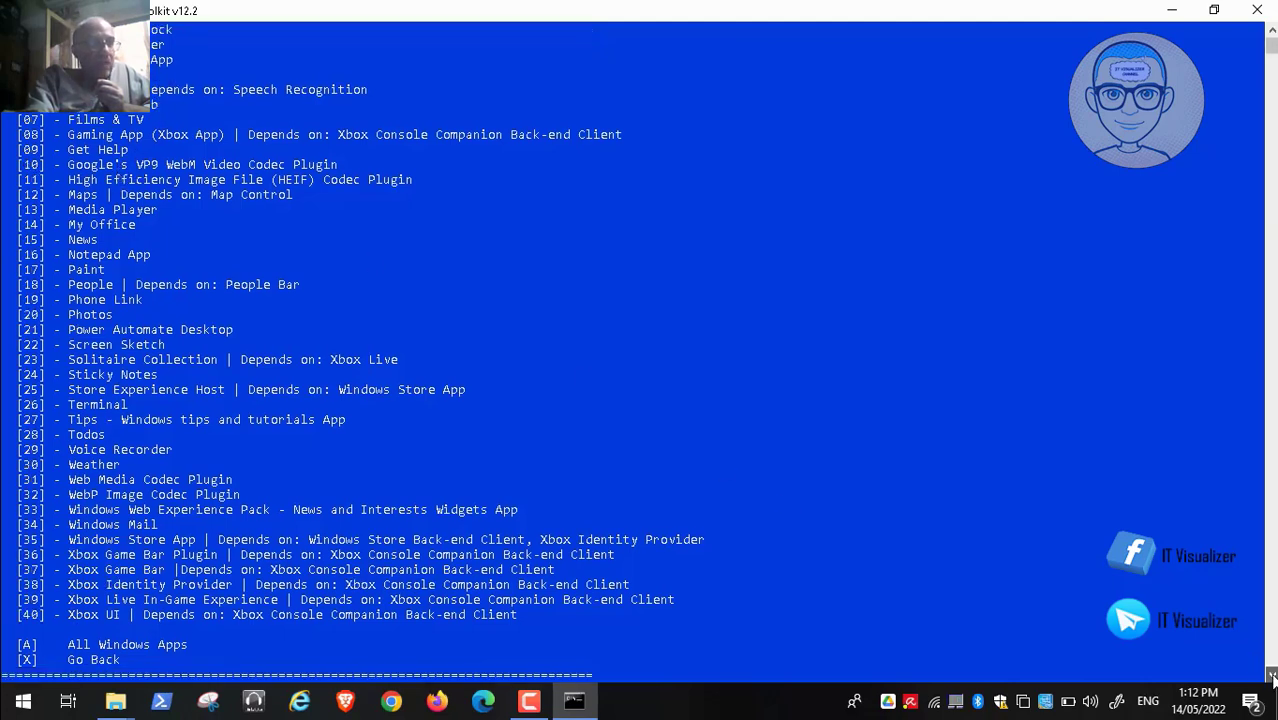
pyautogui.click(1271, 677)
pyautogui.write('10')
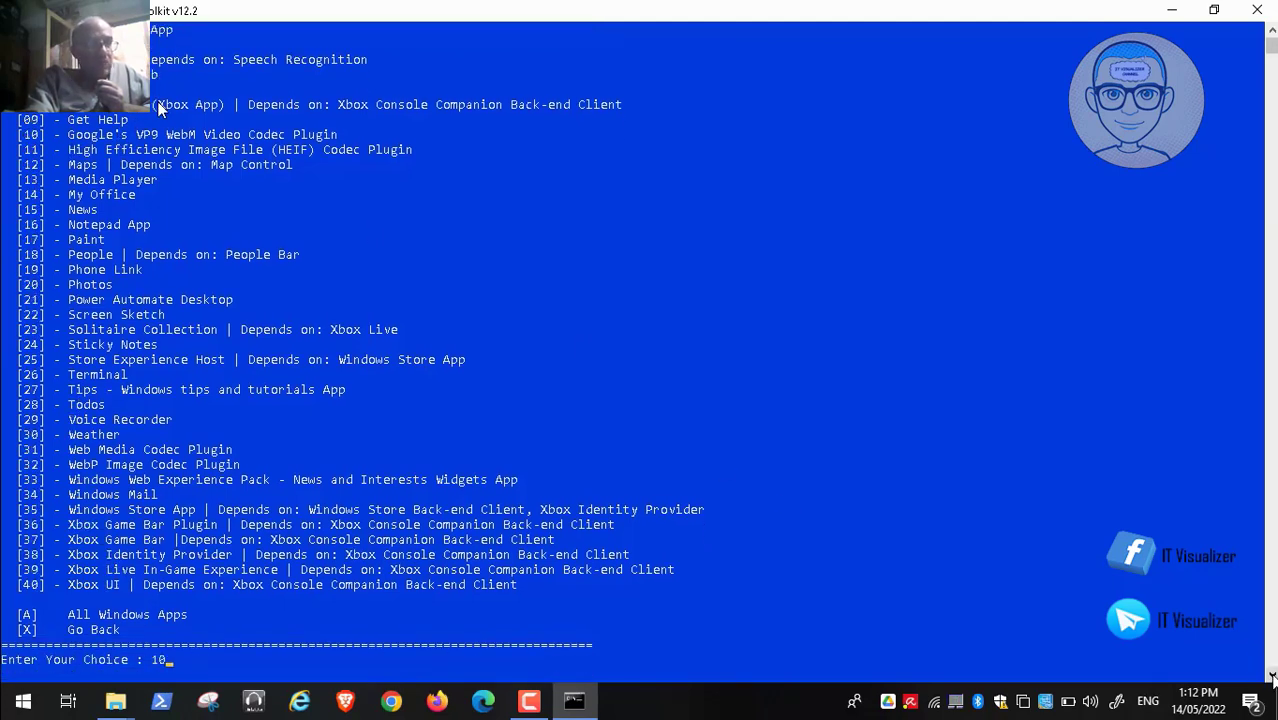
pyautogui.press('BackSpace')
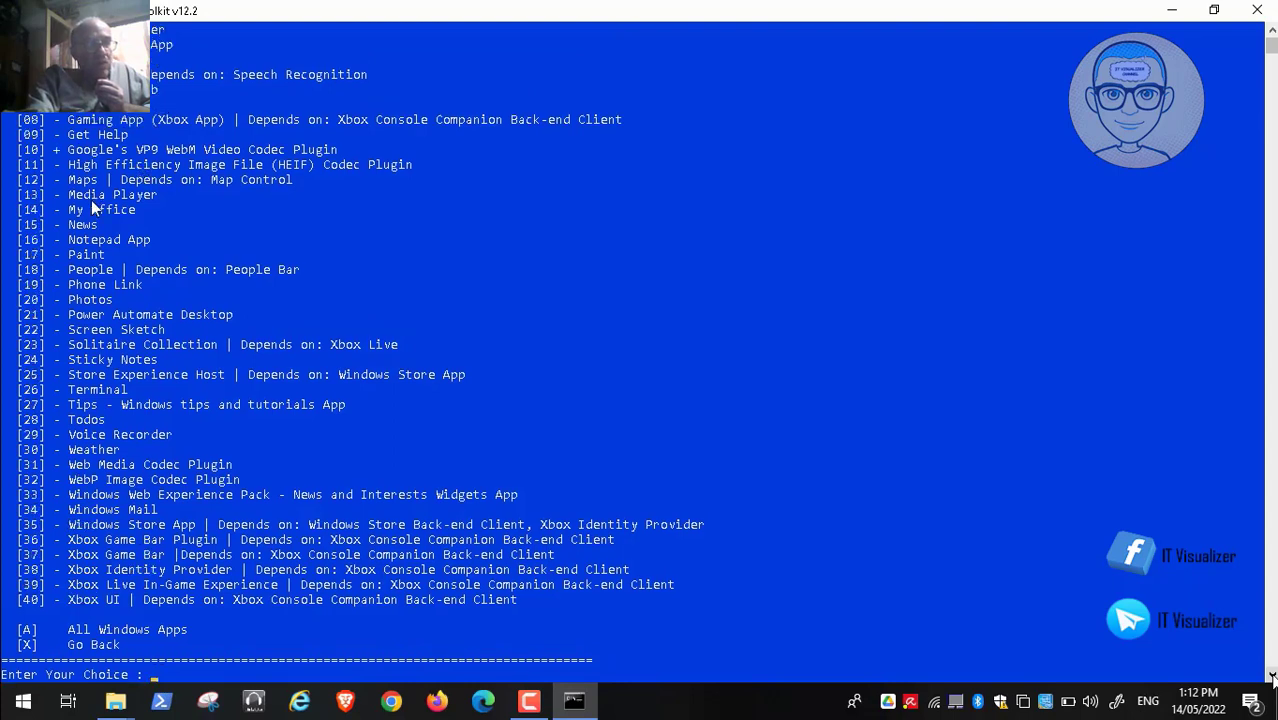
pyautogui.write('11')
pyautogui.press('Return')
pyautogui.write('13')
pyautogui.press('Return')
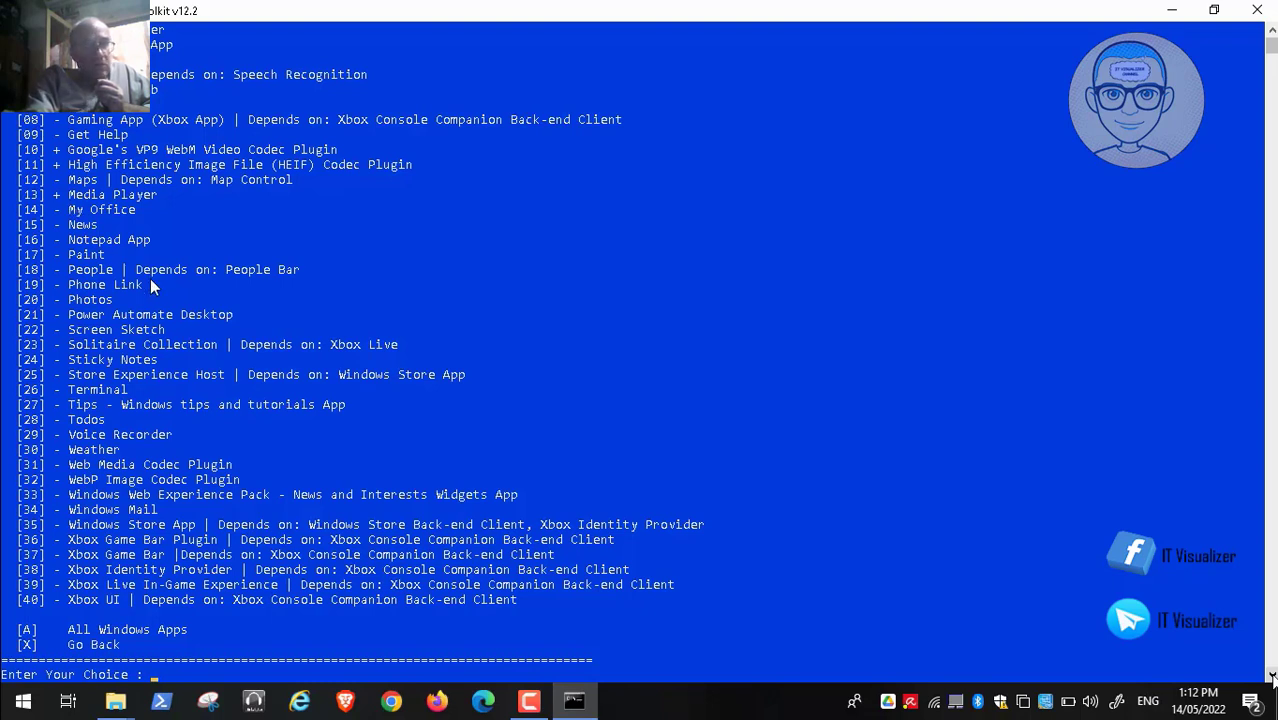
# Step: Exclude Notepad App, Paint and Terminal from the Windows Apps marked for removal
pyautogui.write('16')
pyautogui.press('Return')
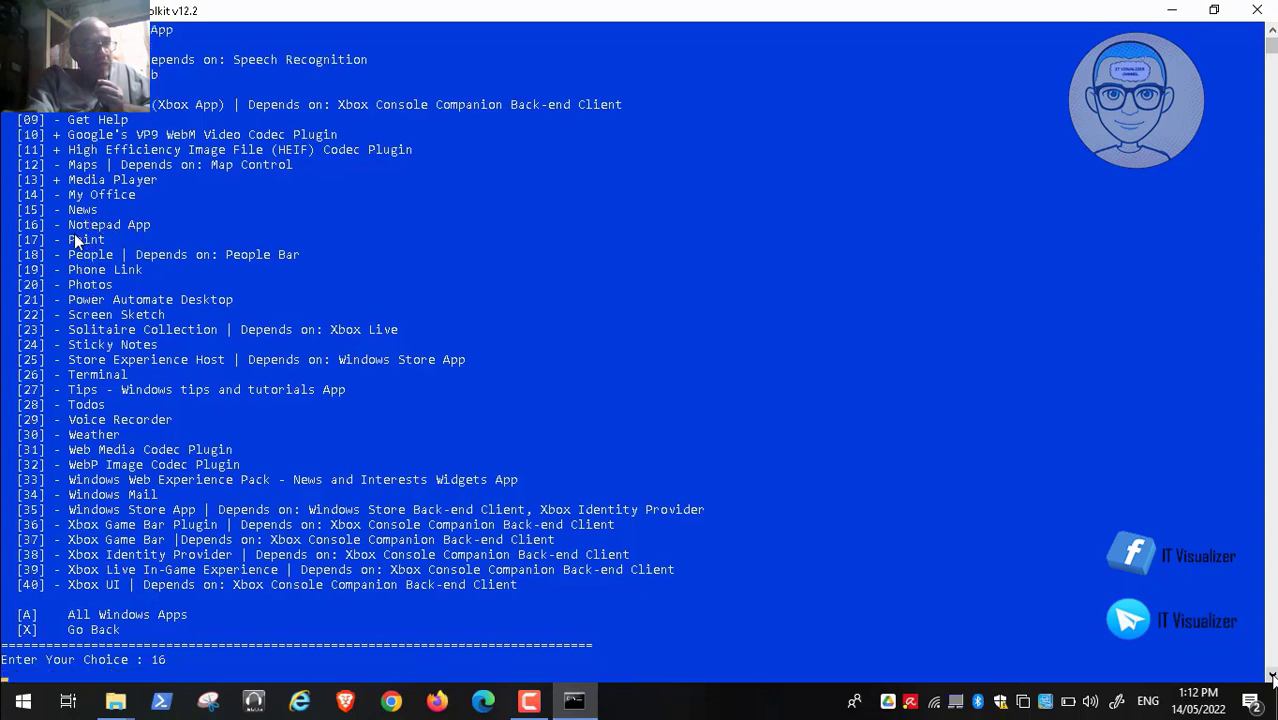
pyautogui.write('17')
pyautogui.press('Return')
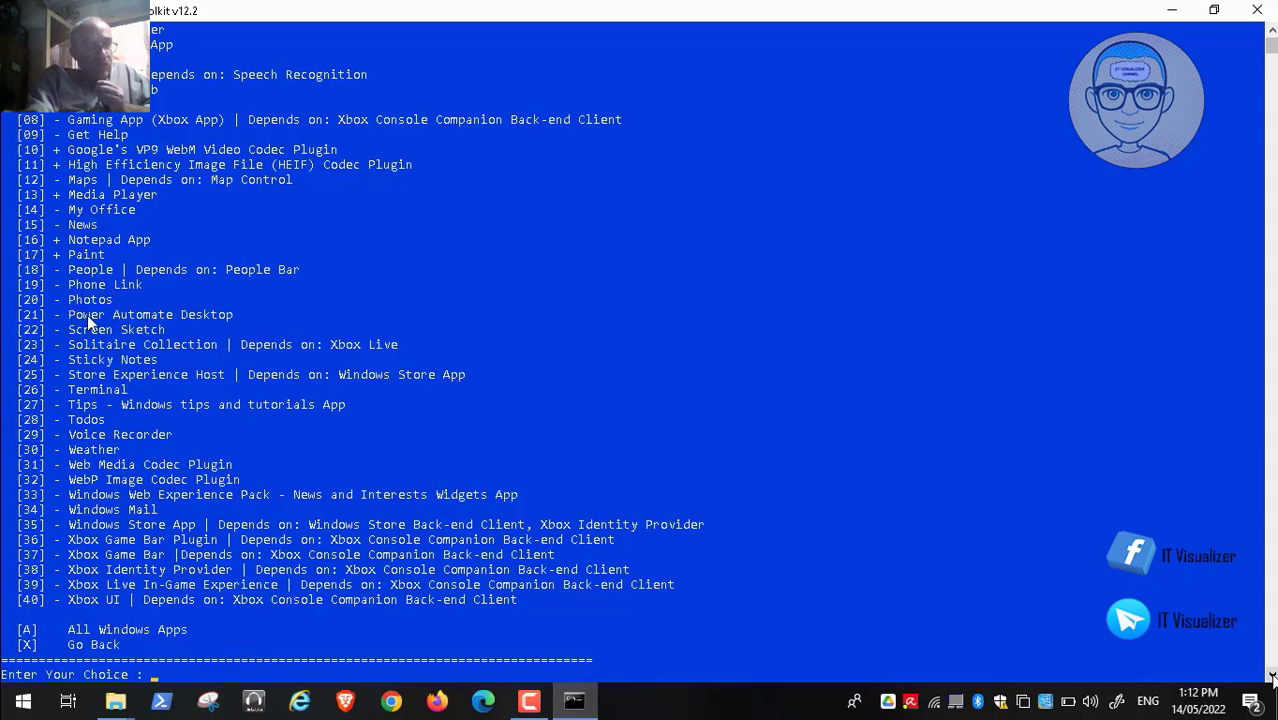
pyautogui.write('26')
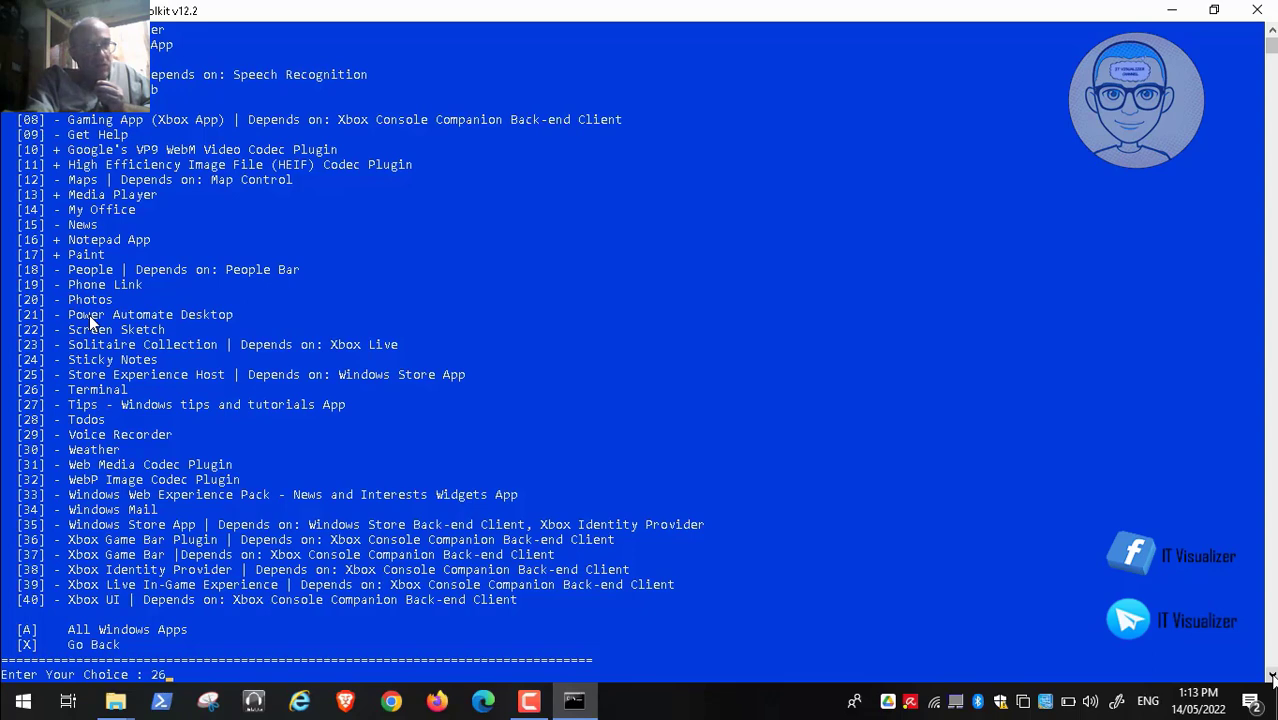
pyautogui.press('Return')
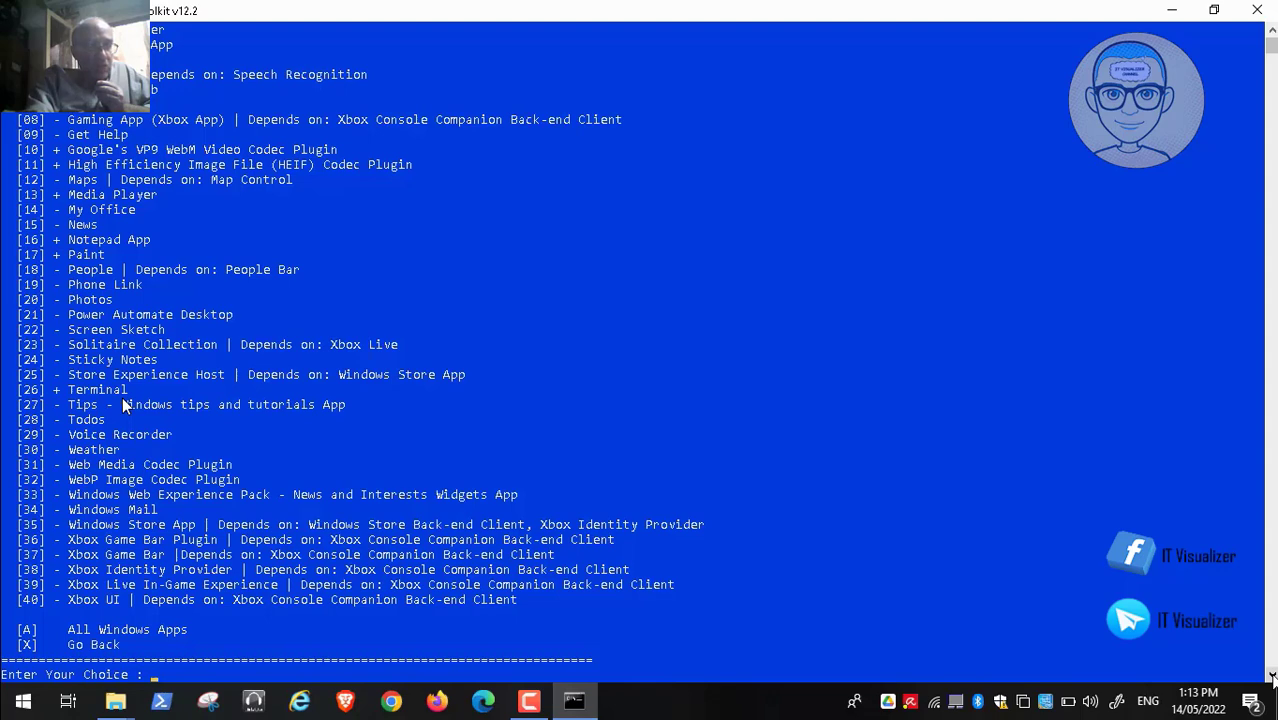
# Step: Exclude the Web Media and WebP Image Codec Plugins from removal, and return to the Windows components menu
pyautogui.write('31')
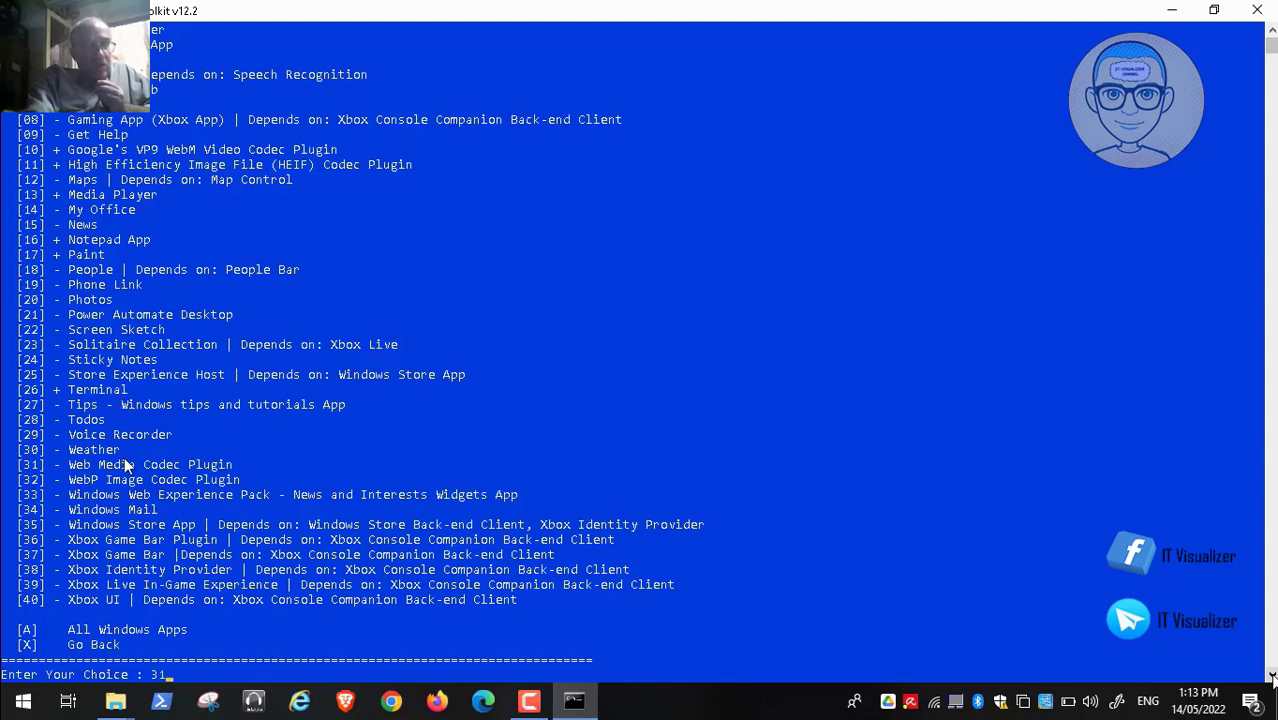
pyautogui.press('Return')
pyautogui.write('32')
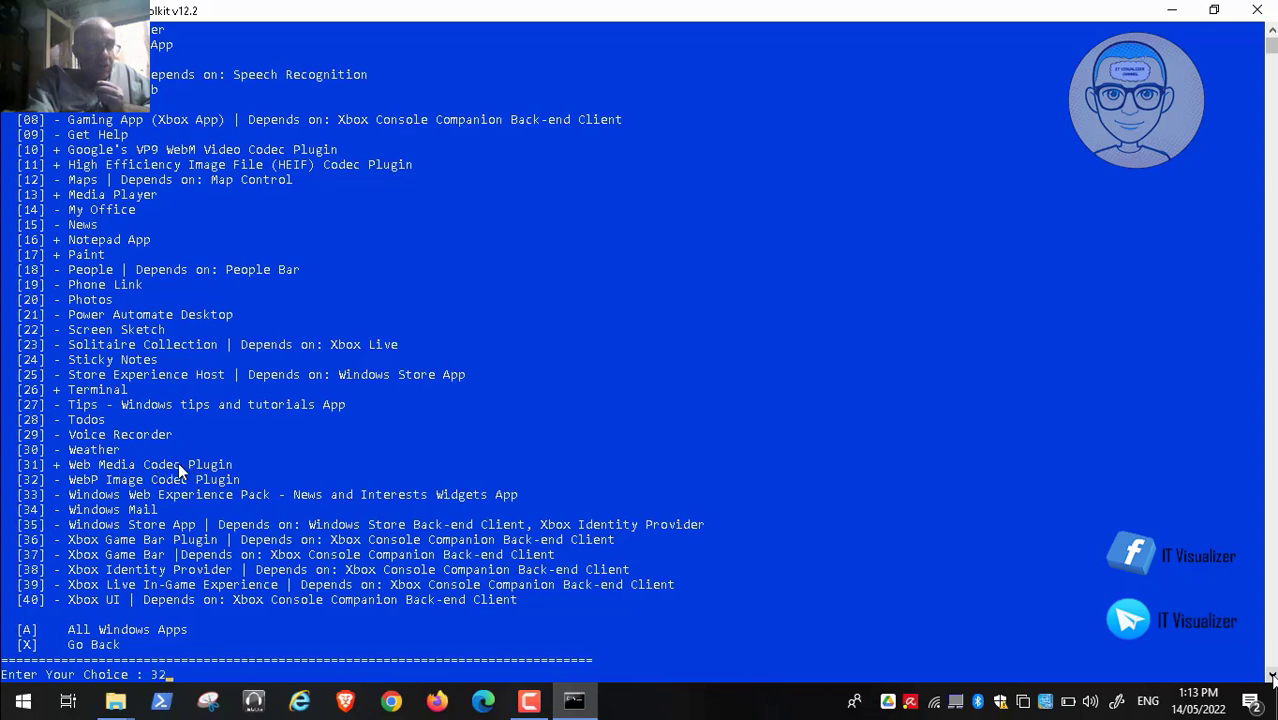
pyautogui.press('Return')
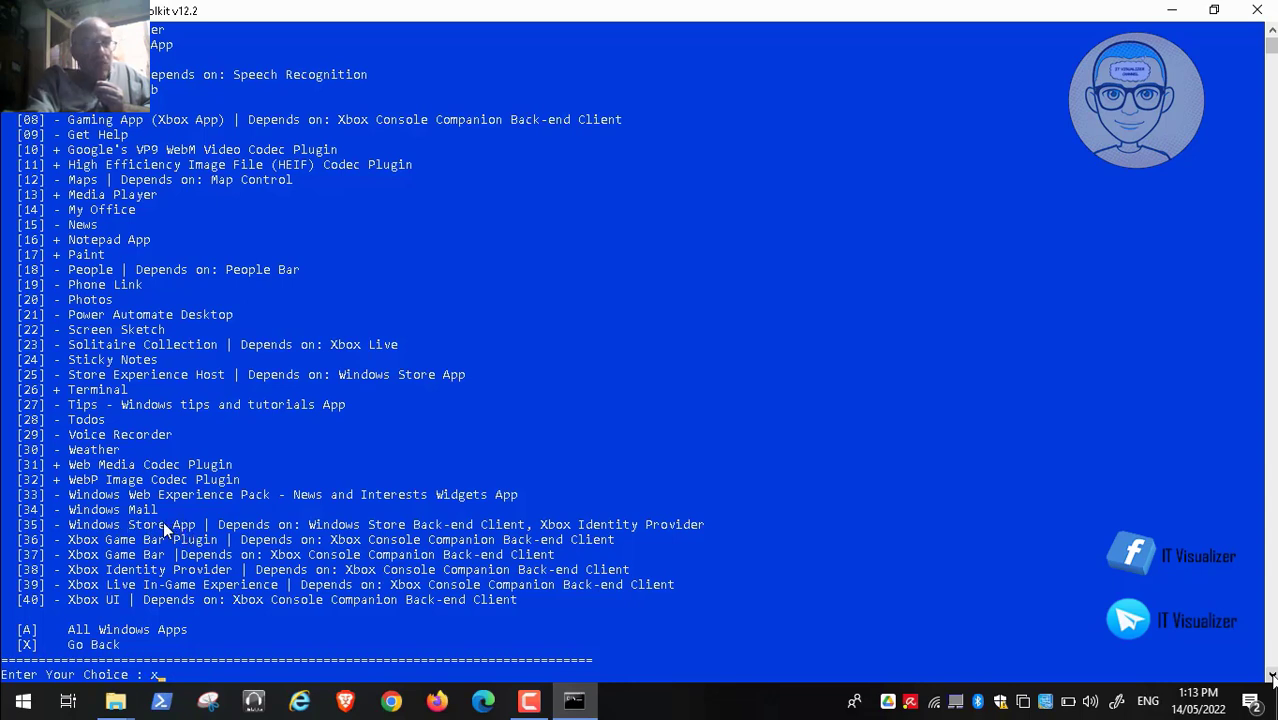
pyautogui.write('x')
pyautogui.press('Return')
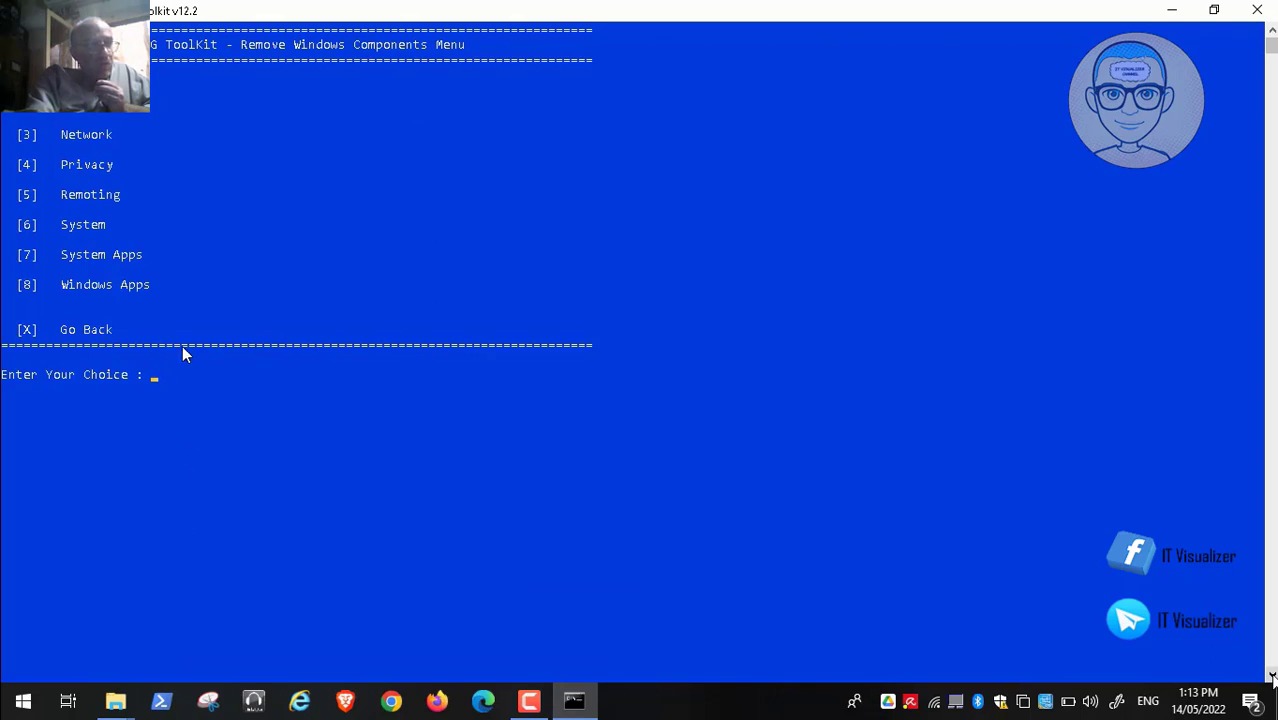
# Step: Leave the component category list and start removing the selected Windows components from the image
pyautogui.press('x')
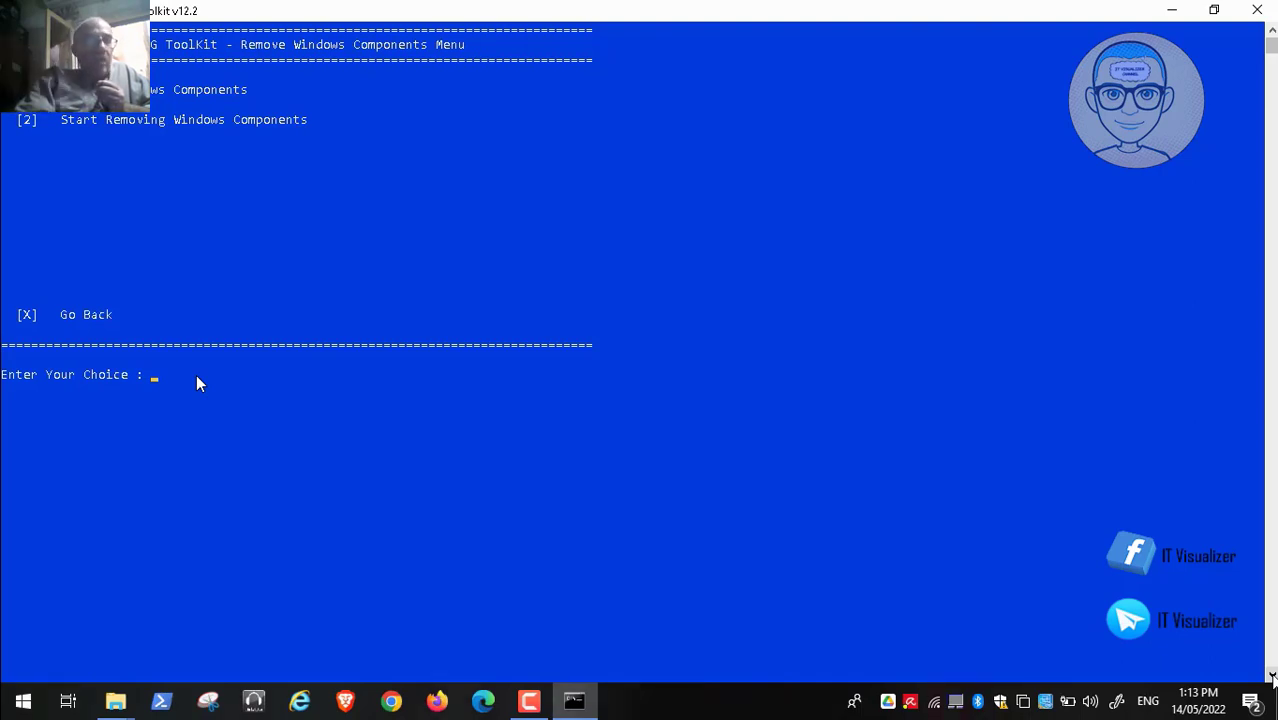
pyautogui.moveTo(91, 674)
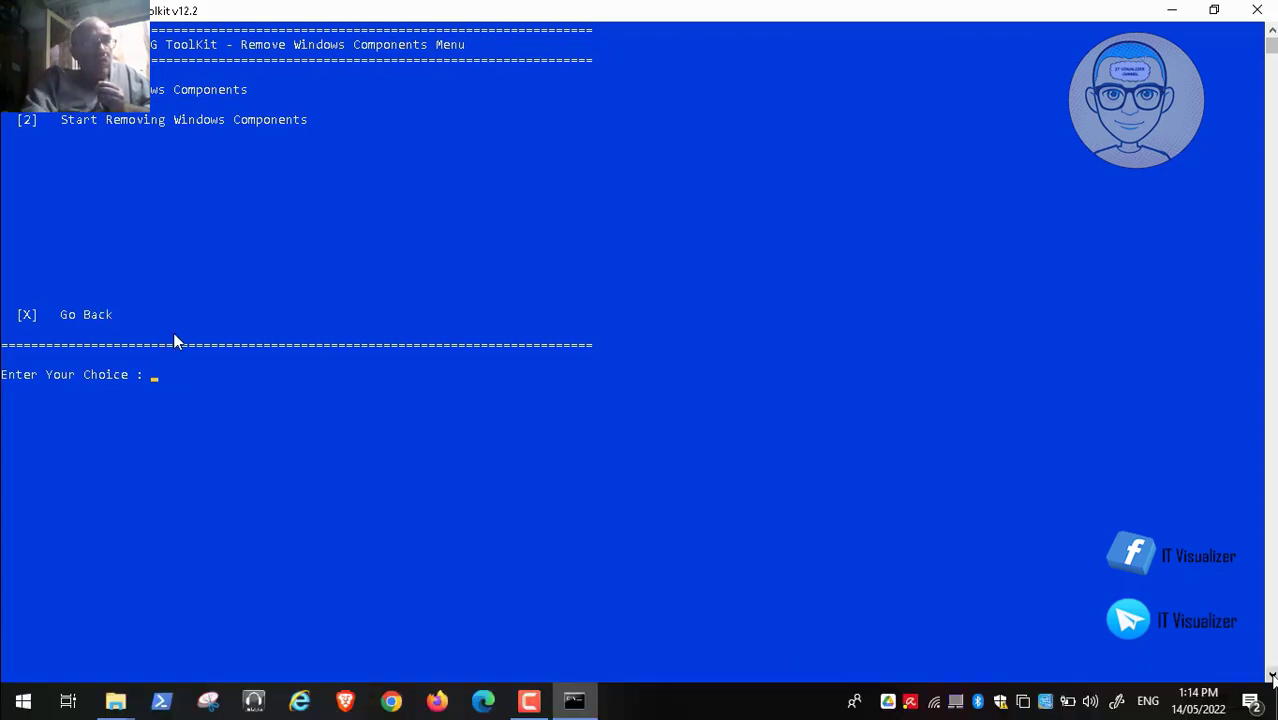
pyautogui.write('2')
pyautogui.press('Return')
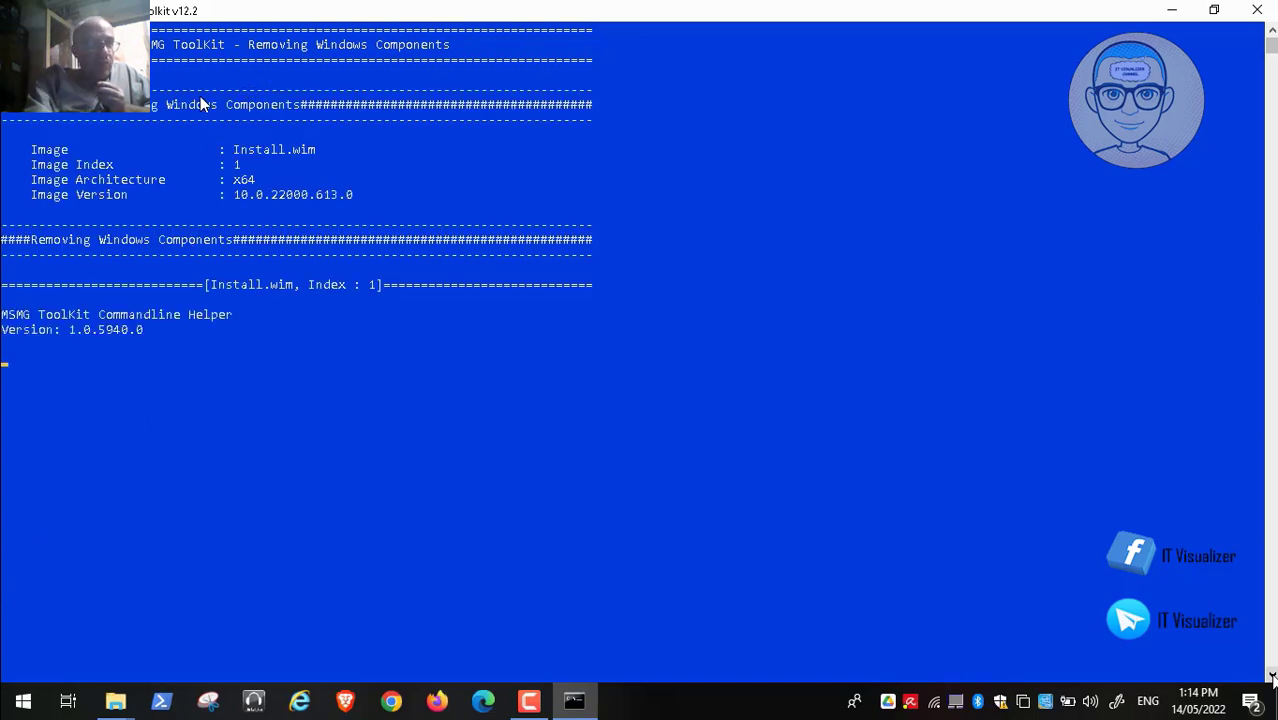
# Step: Rewind the video to about 23:47, before the component removal starts, and resume playback
pyautogui.moveTo(642, 686)
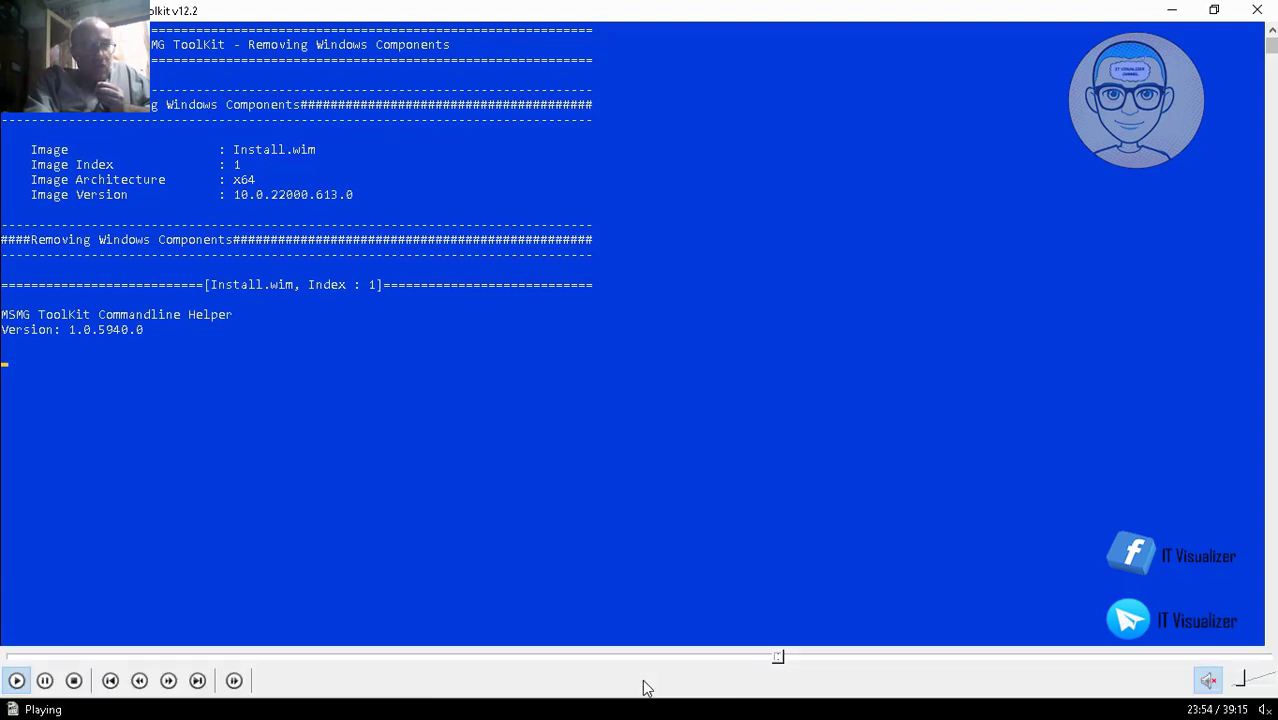
pyautogui.click(776, 658)
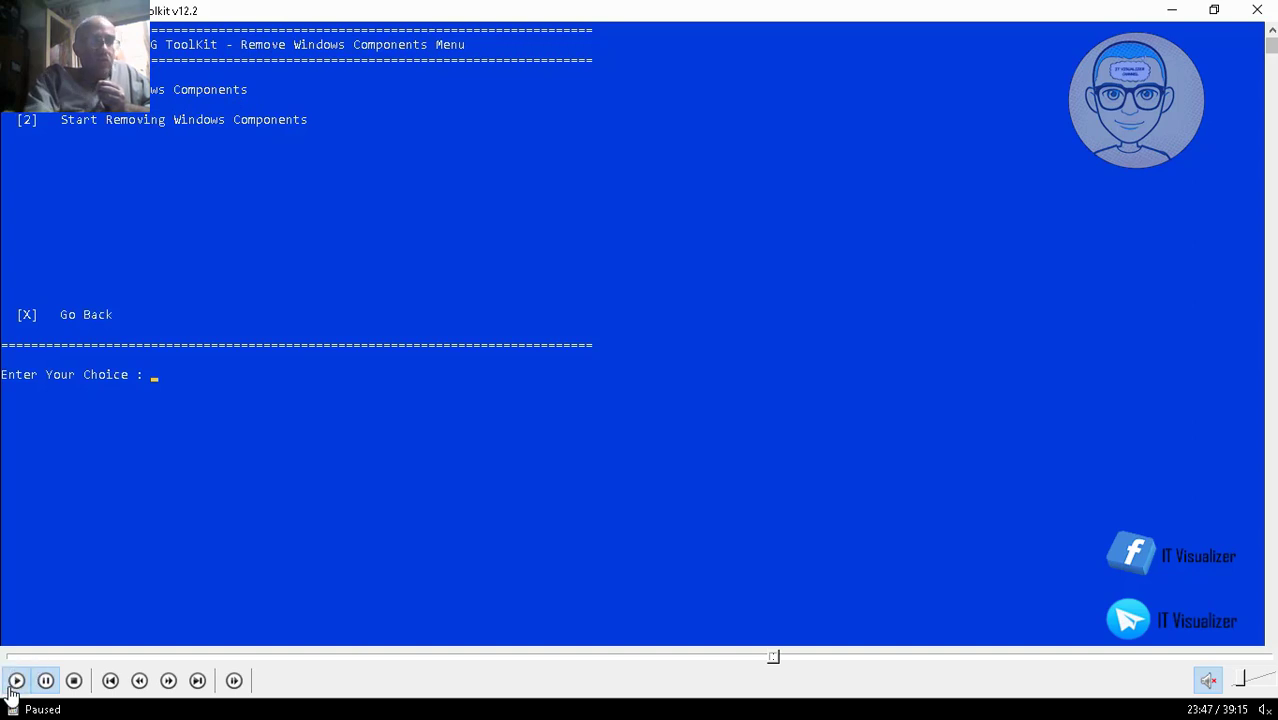
pyautogui.click(14, 682)
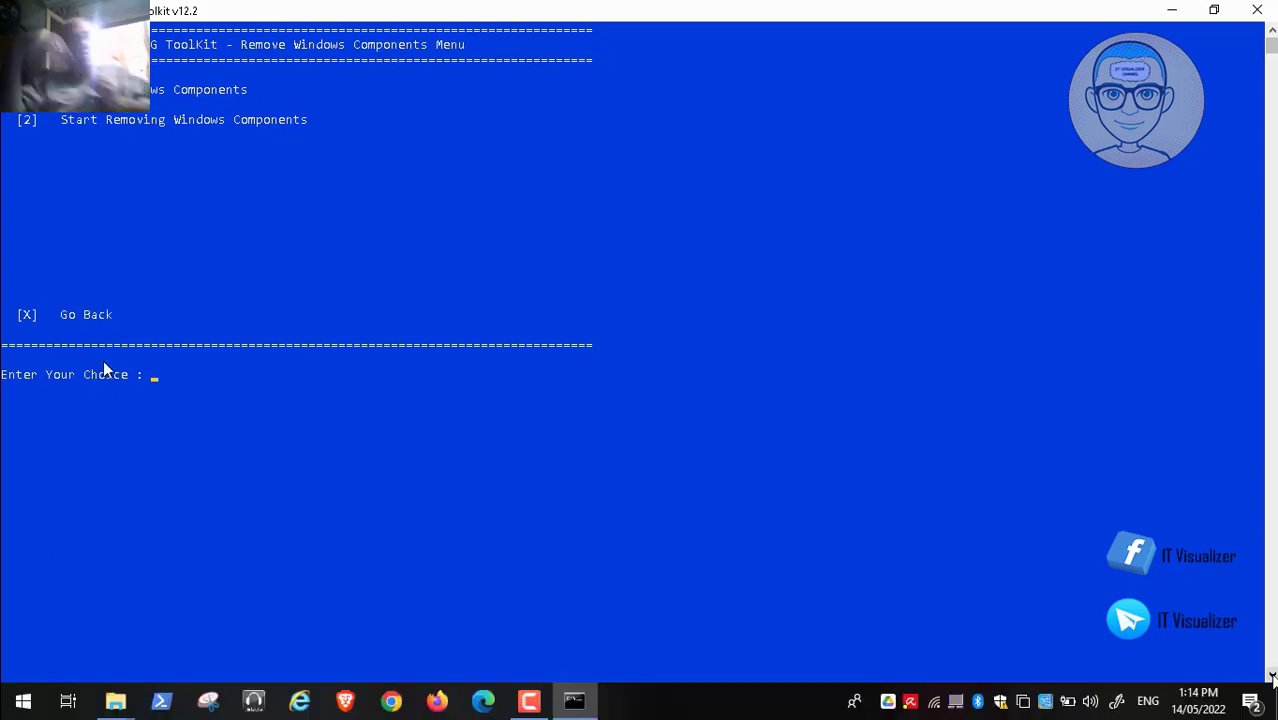
# Step: Start the removal of the marked Windows components, and pause the screen recorder while it runs
pyautogui.write('2')
pyautogui.press('Return')
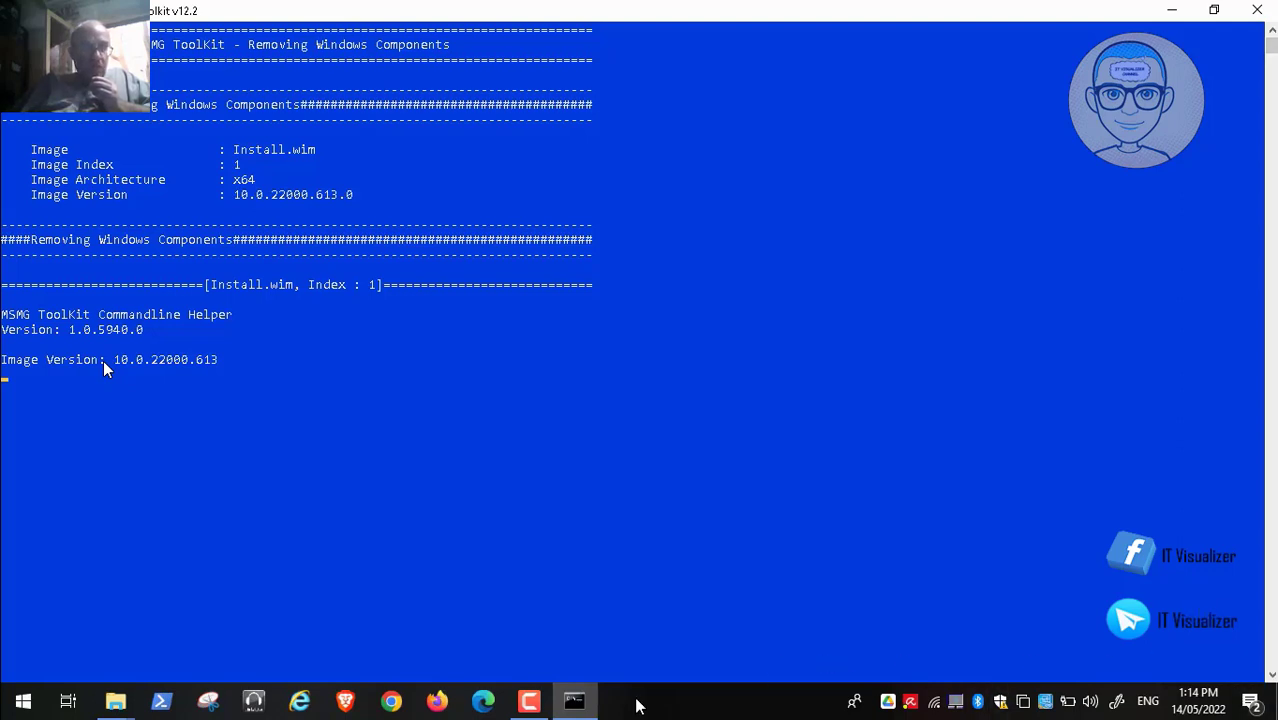
pyautogui.click(530, 702)
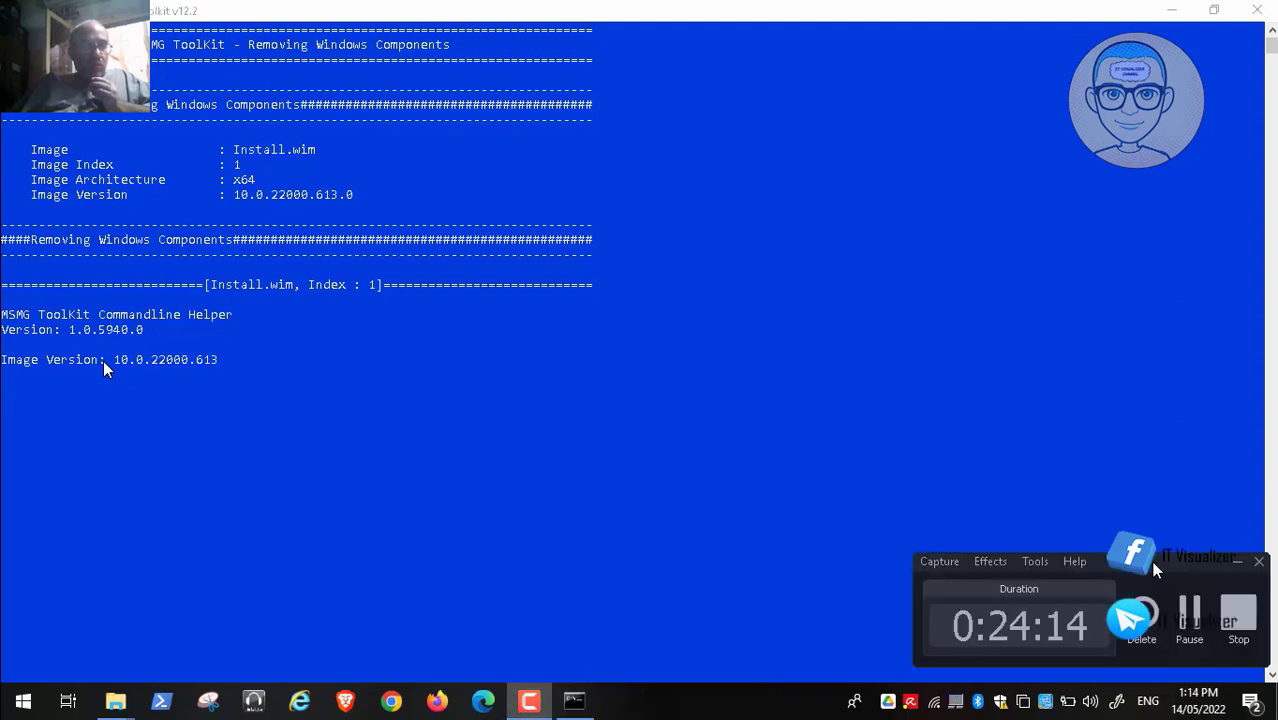
pyautogui.click(1189, 612)
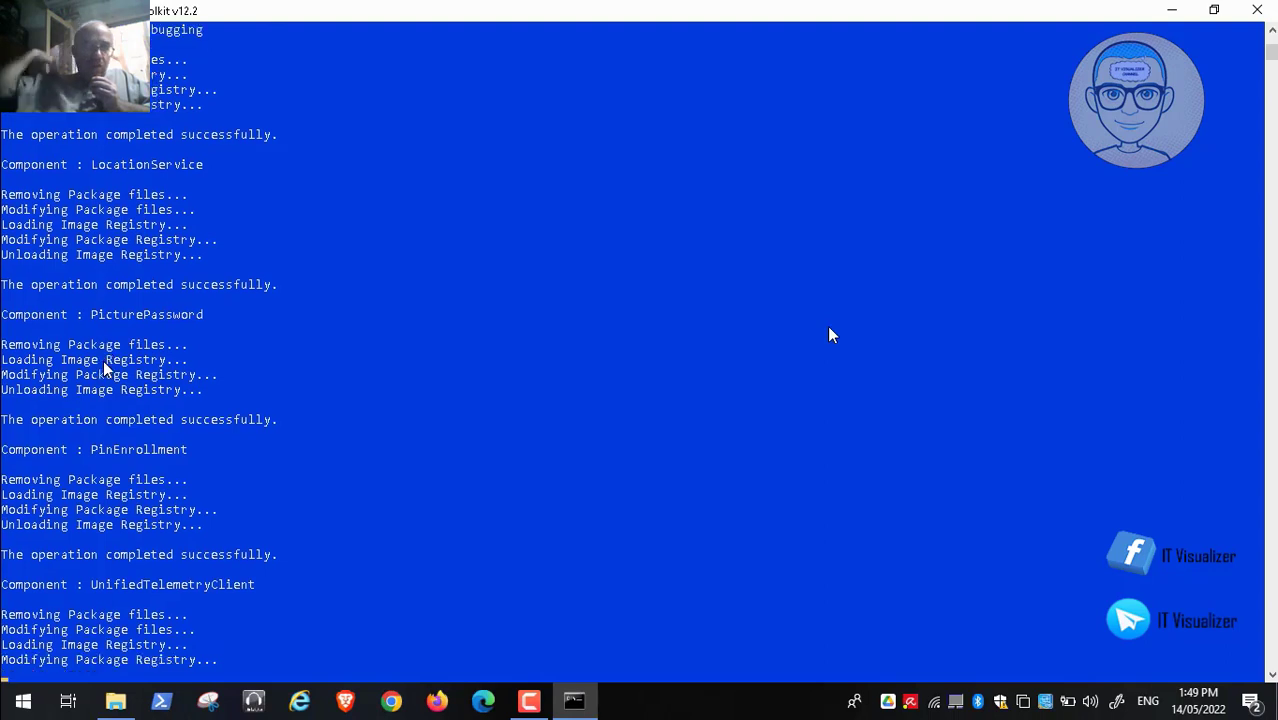
# Step: Skip the video ahead to about 25:53 to follow the component removal output
pyautogui.moveTo(724, 662)
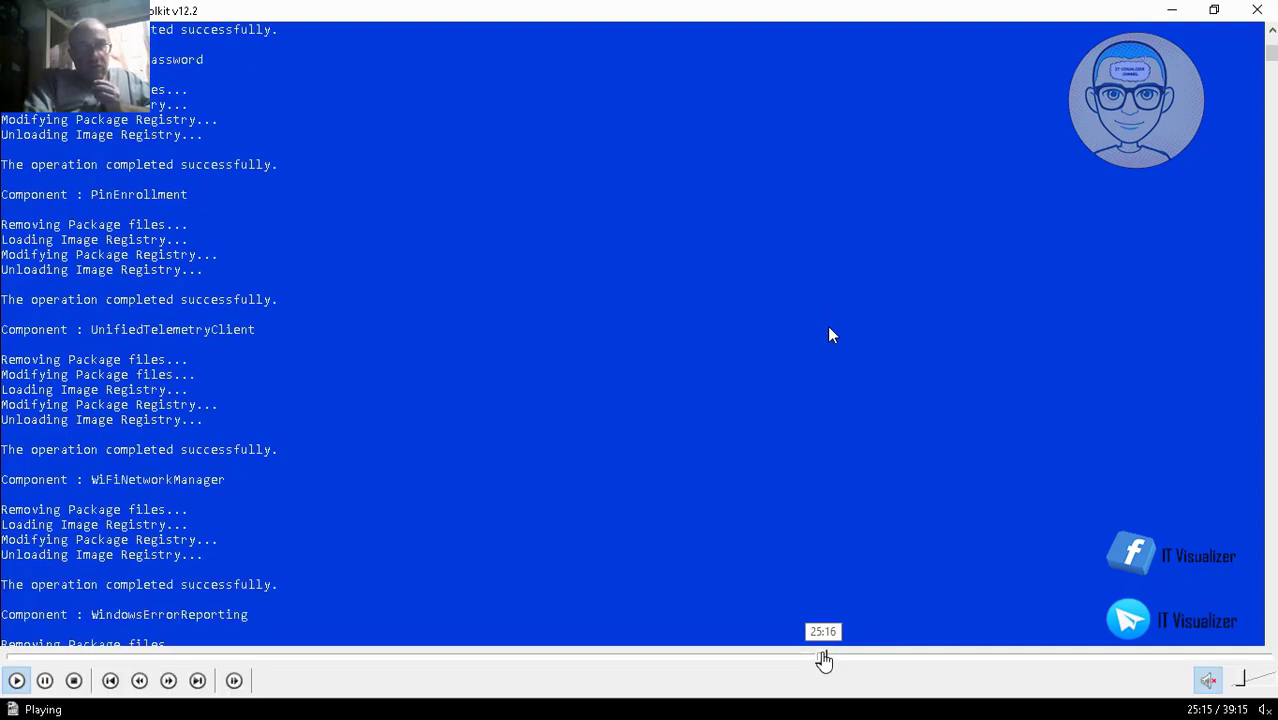
pyautogui.click(845, 660)
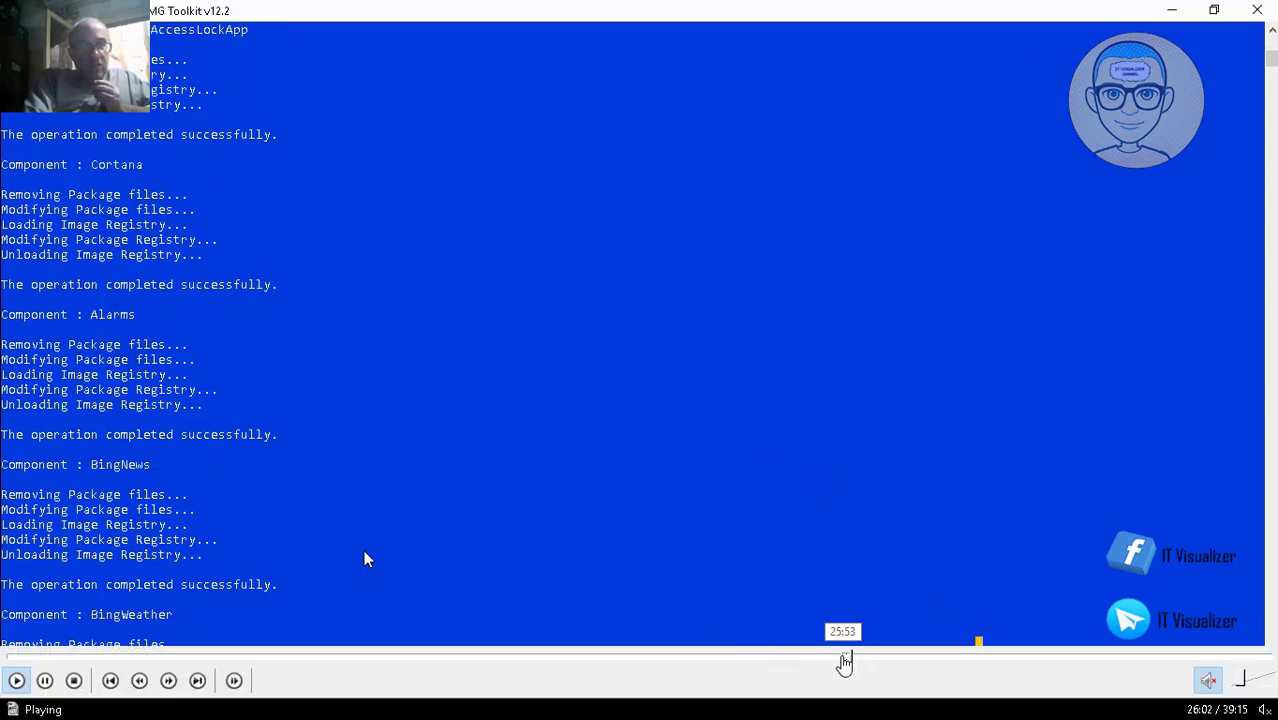
# Step: Rewind the video to about 25:53 to review the exception dialog, resume playback, and skip past the component removal
pyautogui.click(843, 657)
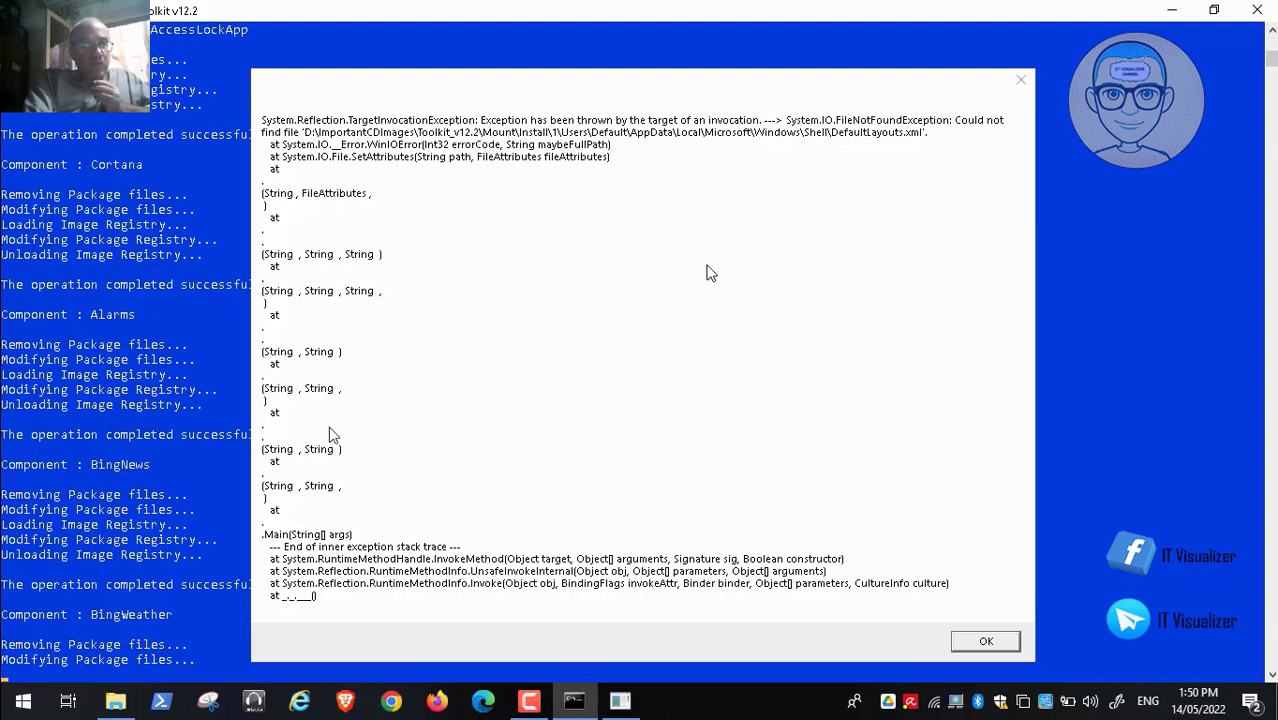
pyautogui.moveTo(122, 697)
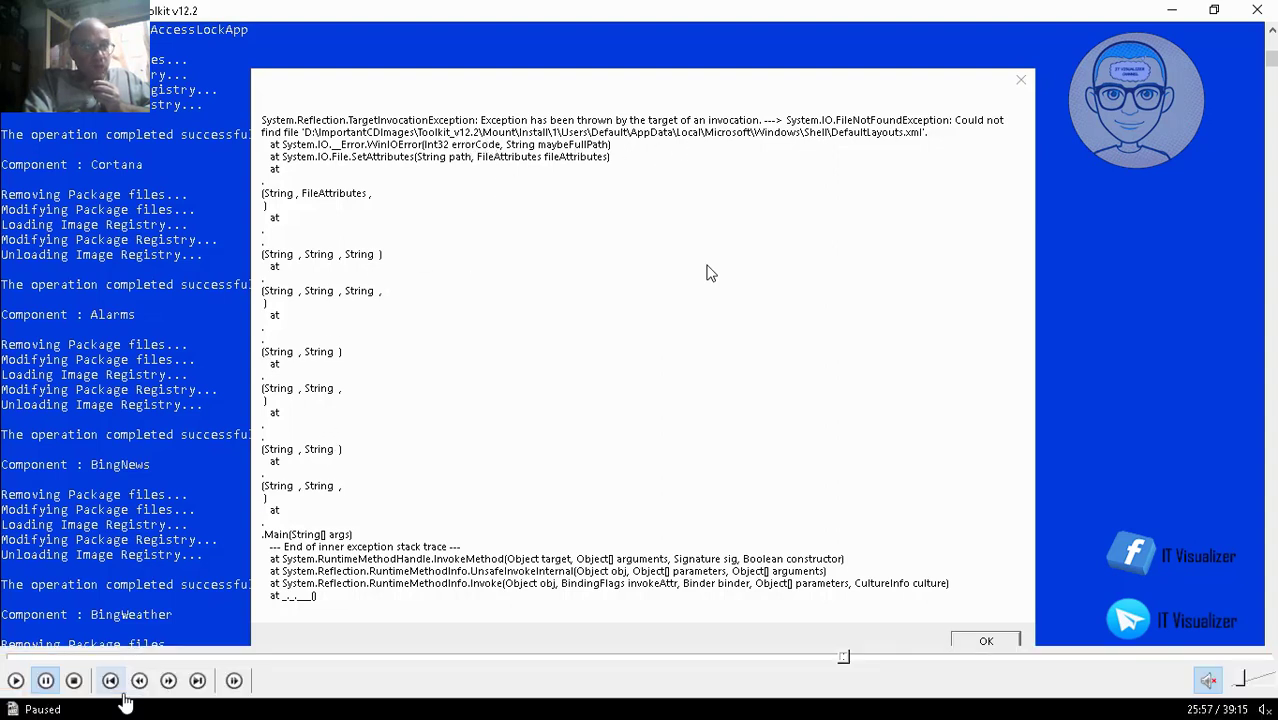
pyautogui.click(17, 681)
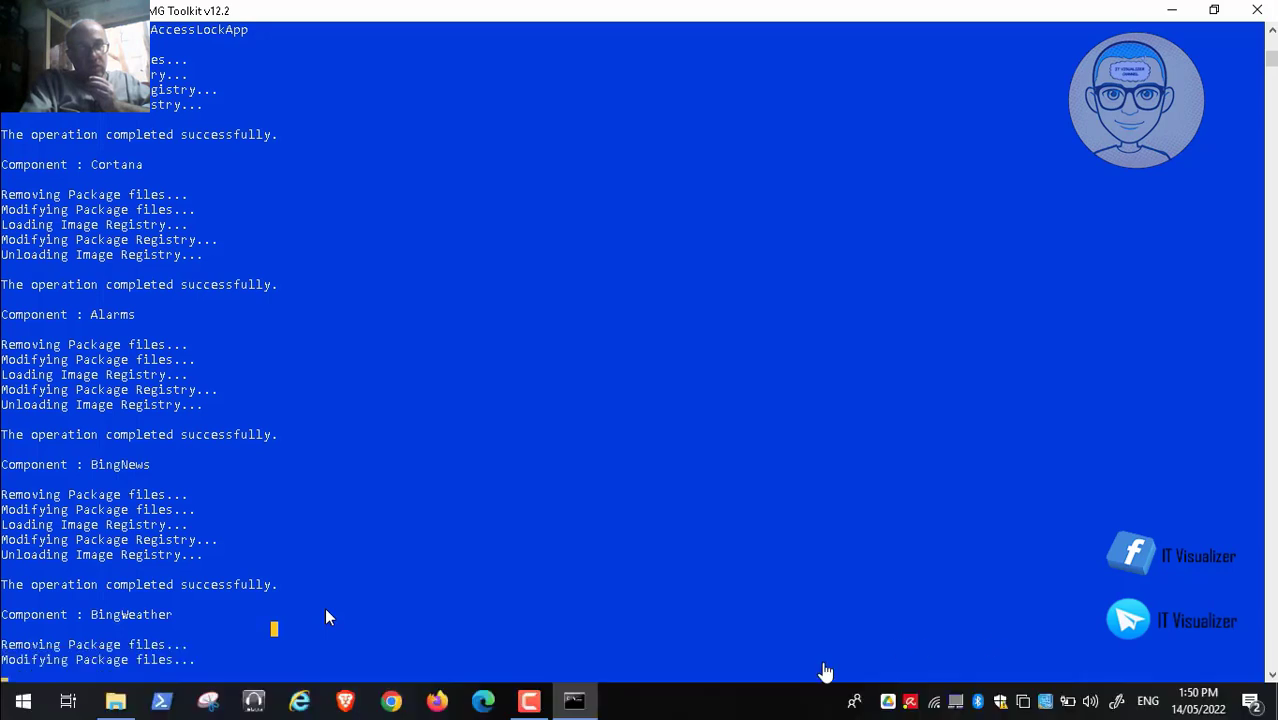
pyautogui.click(863, 657)
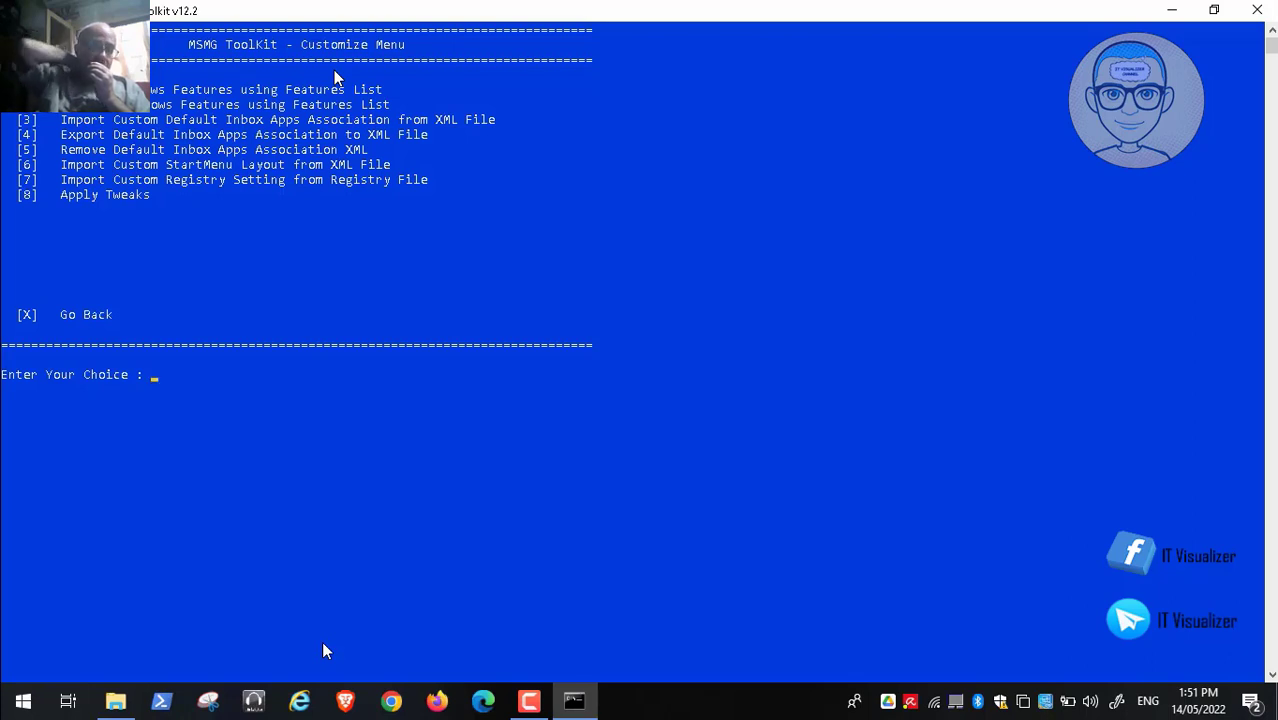
# Step: Open the Apply Tweaks list from the Customize options, review the available tweaks, and skip the video ahead
pyautogui.write('8')
pyautogui.press('Return')
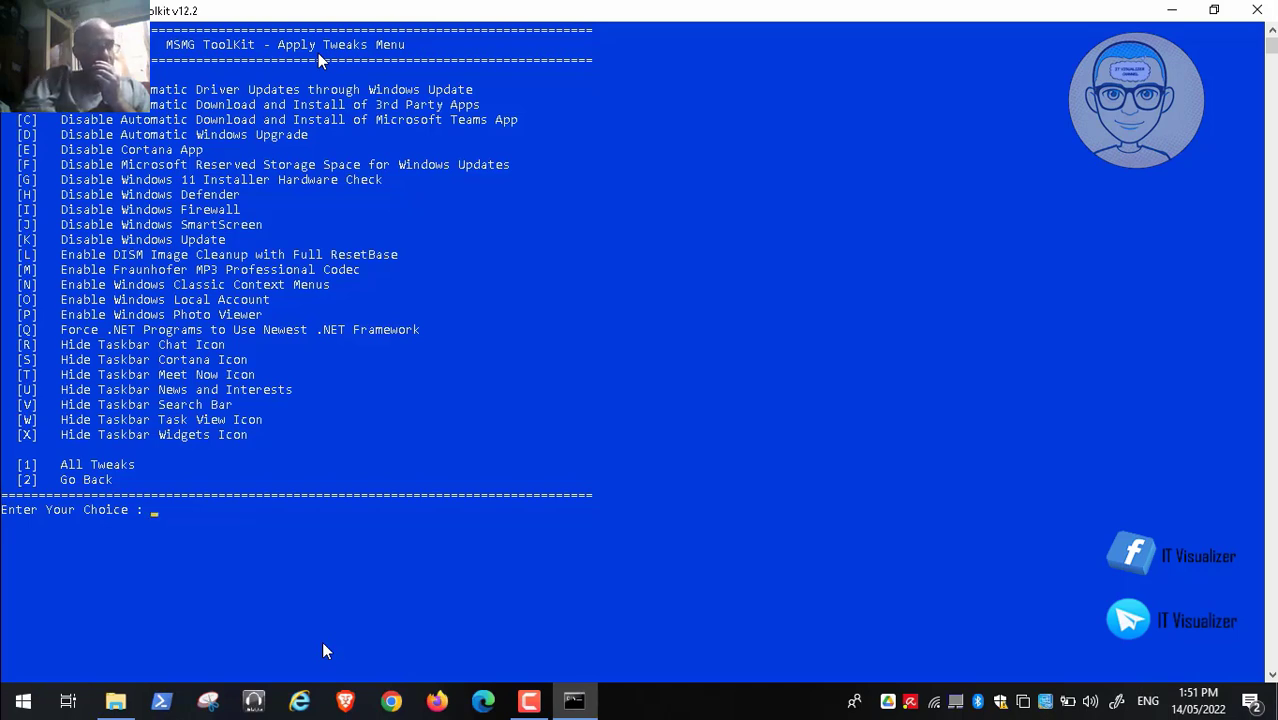
pyautogui.moveTo(265, 634)
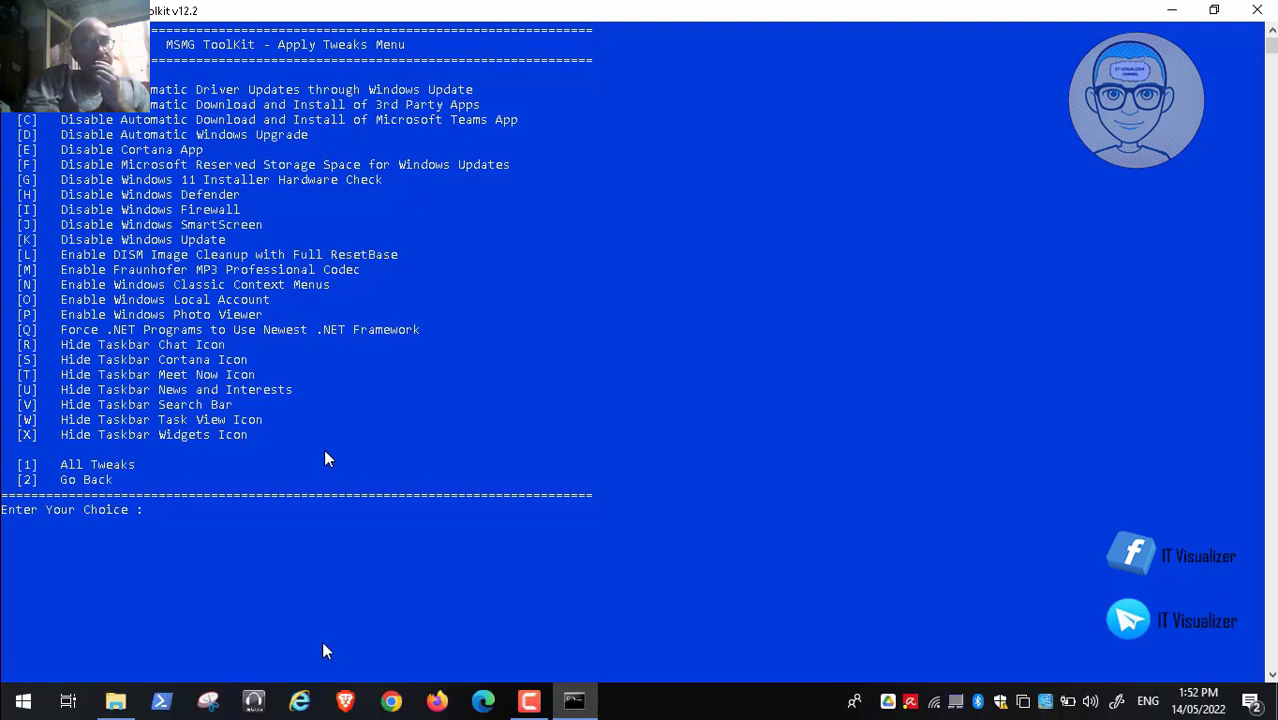
pyautogui.moveTo(272, 713)
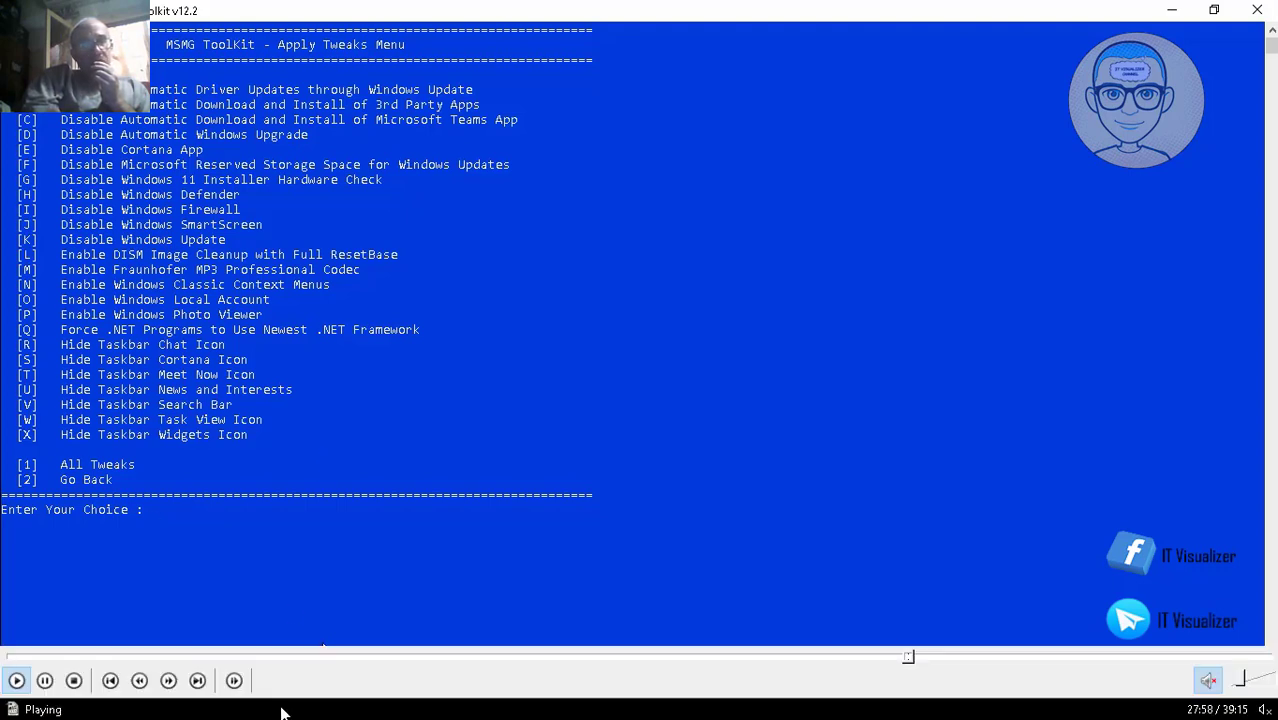
pyautogui.click(916, 657)
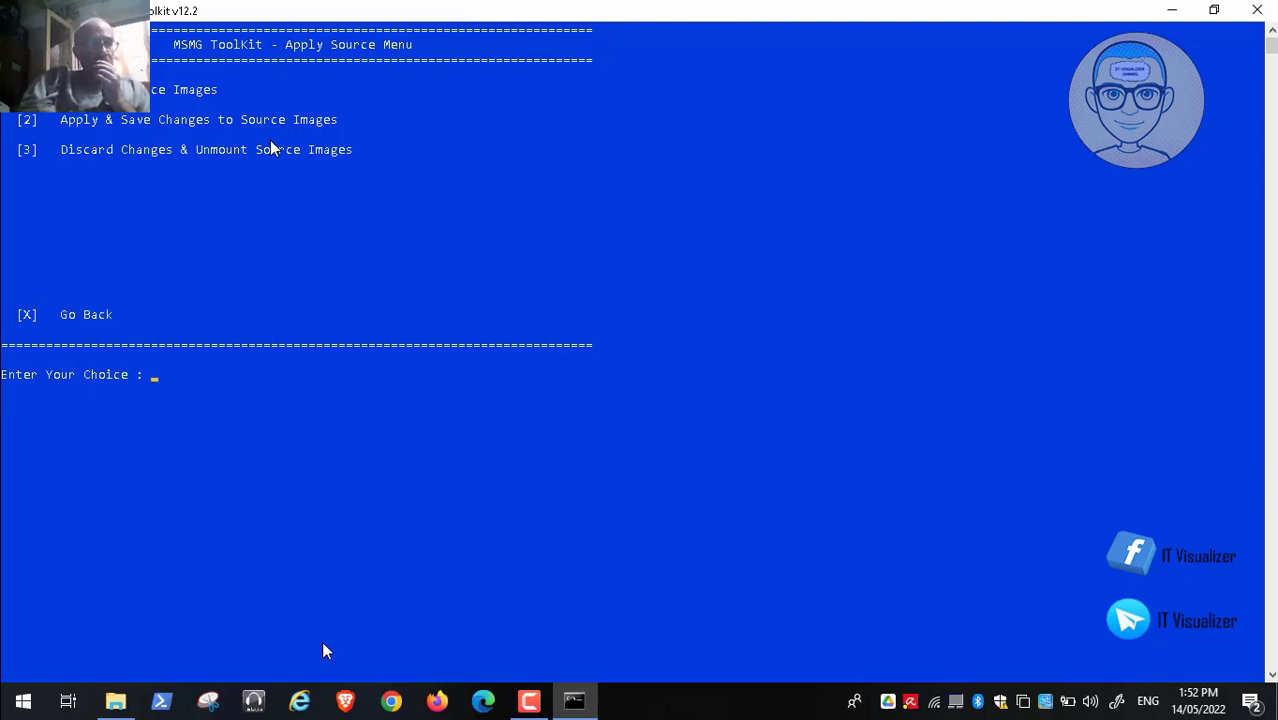
# Step: Apply and save the changes to the source images, choosing Yes for the image folder cleanup, and bring up the screen recorder
pyautogui.write('2')
pyautogui.press('Return')
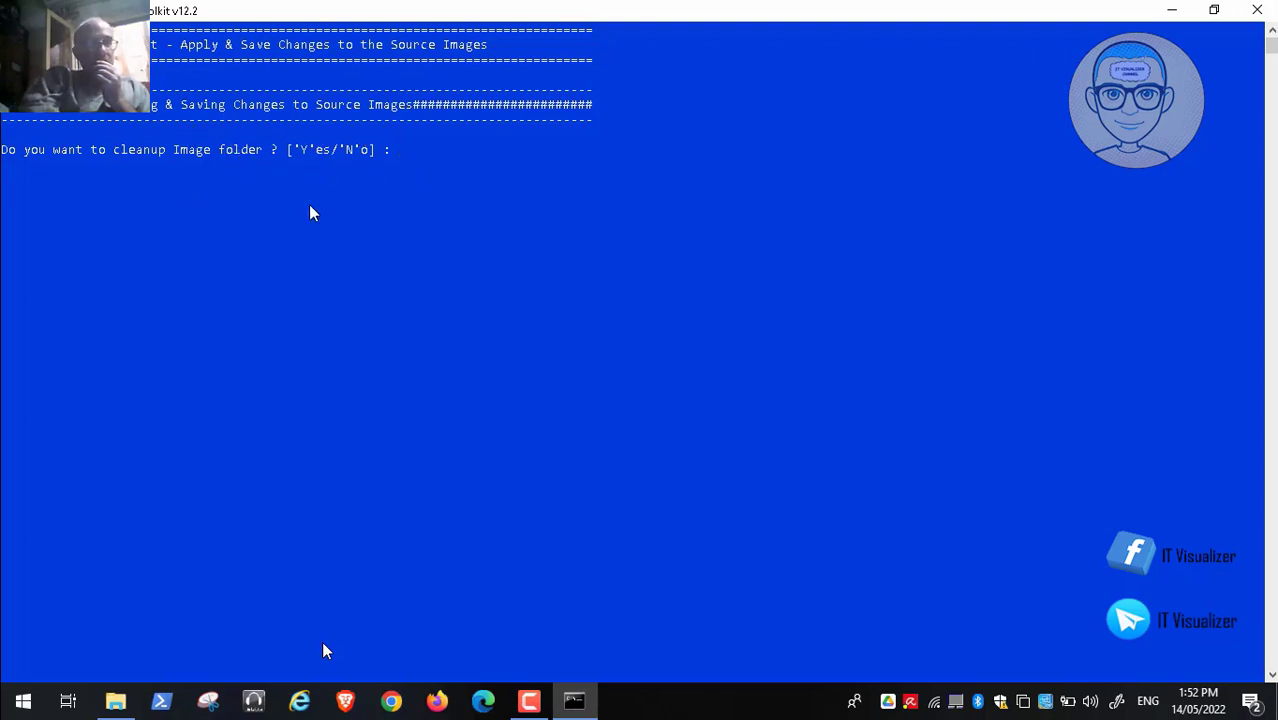
pyautogui.write('Y')
pyautogui.press('Return')
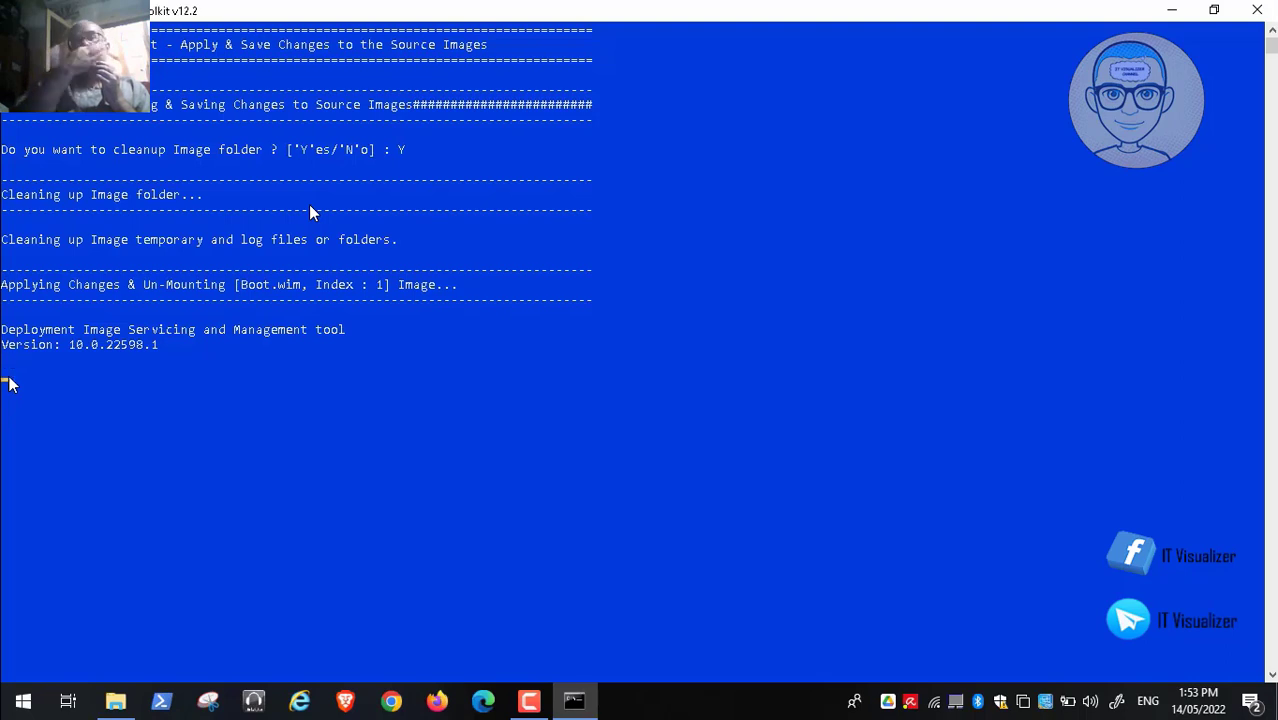
pyautogui.click(530, 702)
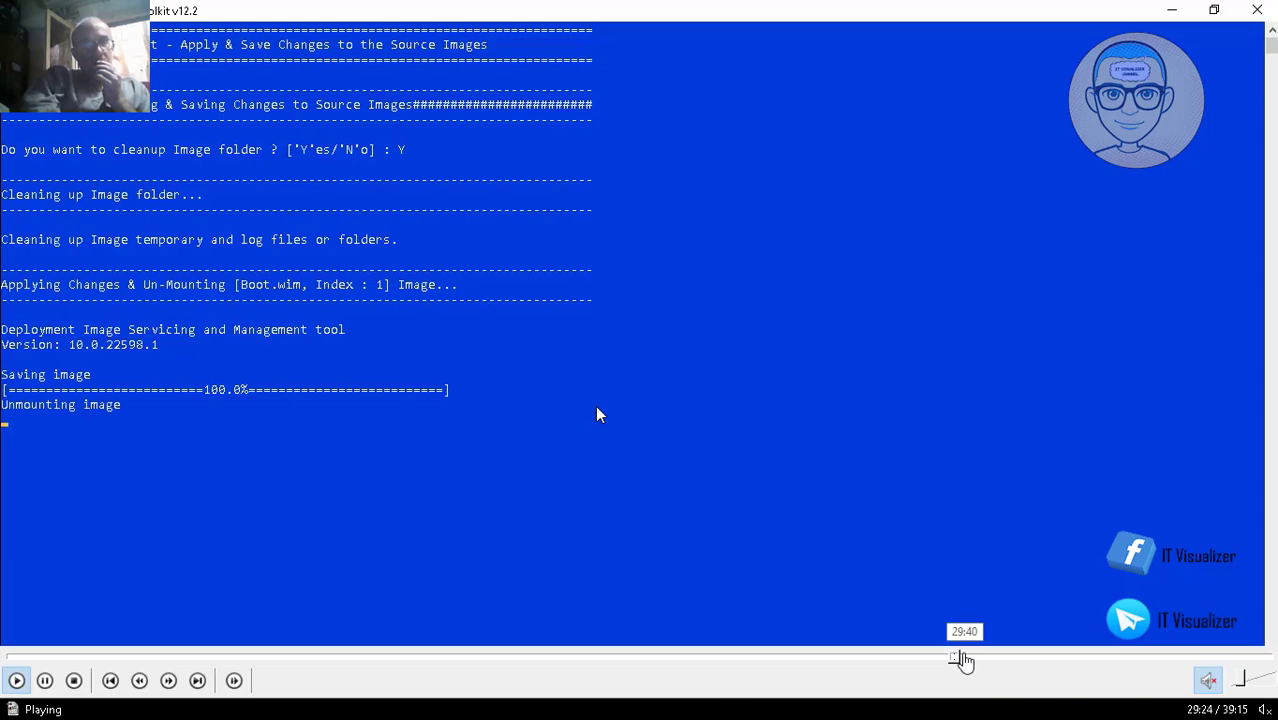
# Step: Skip the video ahead in stages to about 32:17 to follow the saving, unmounting and optimizing of the source images
pyautogui.click(965, 657)
pyautogui.click(974, 657)
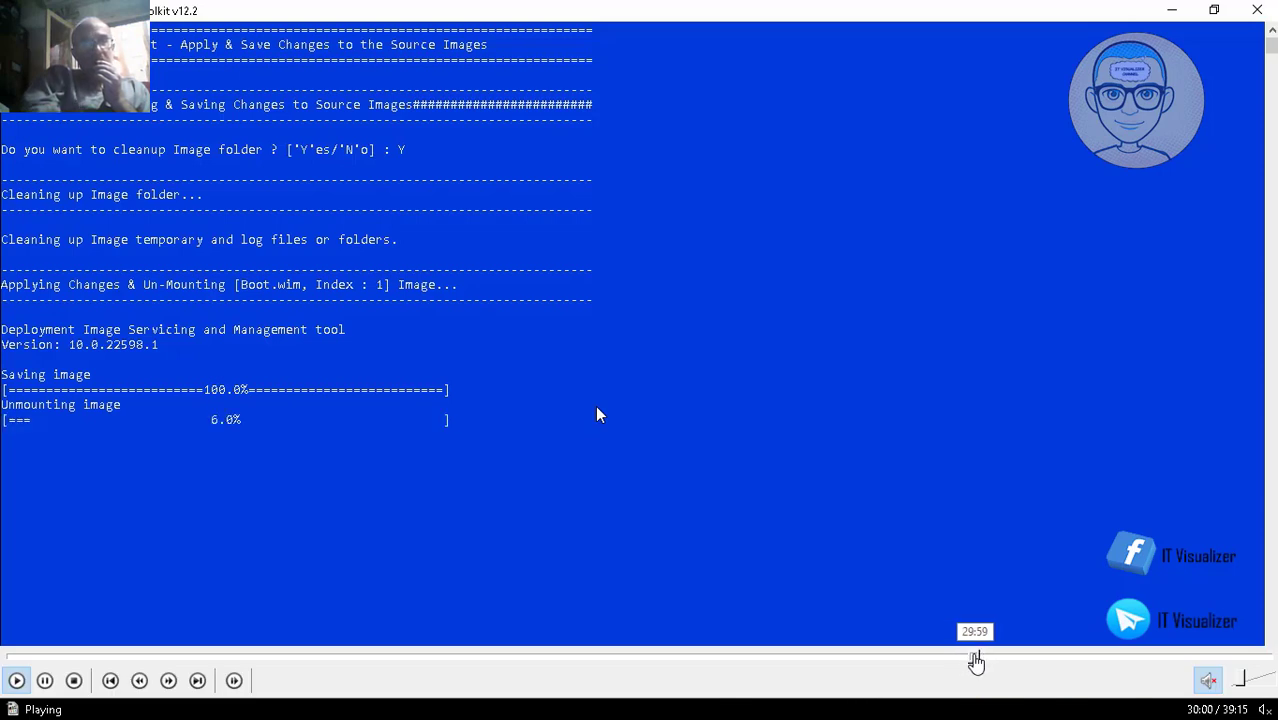
pyautogui.click(984, 658)
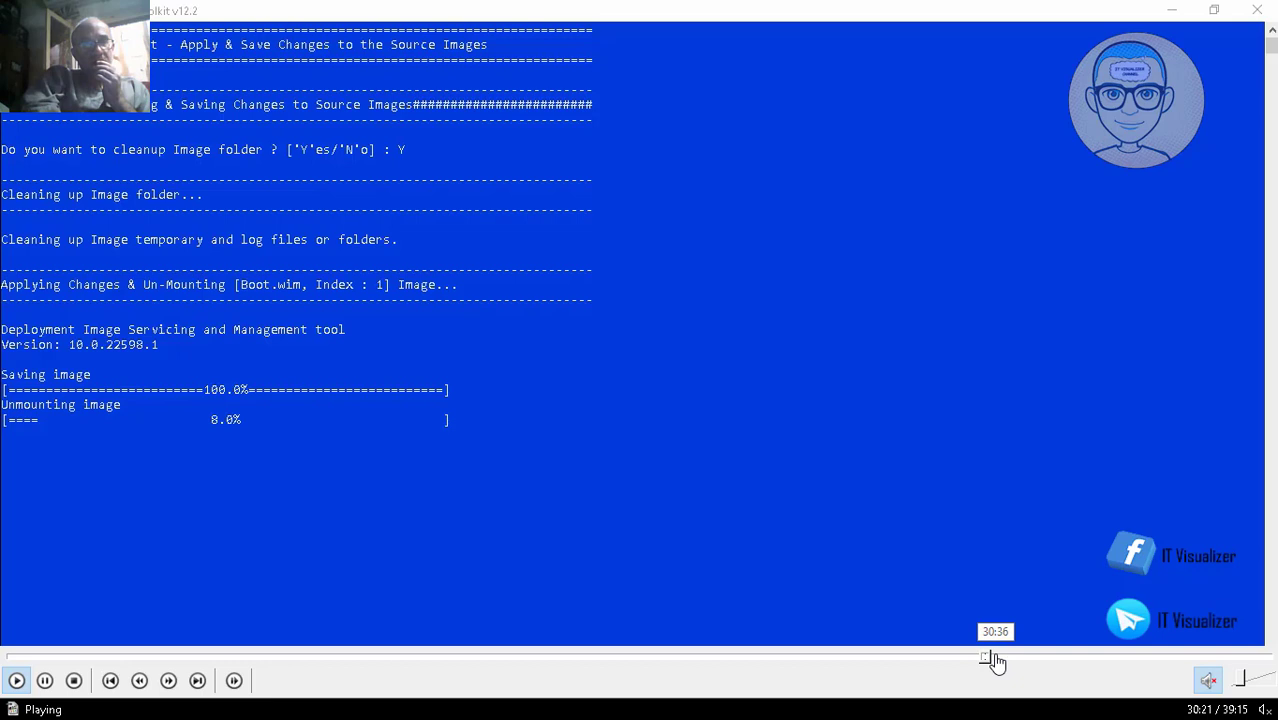
pyautogui.click(993, 658)
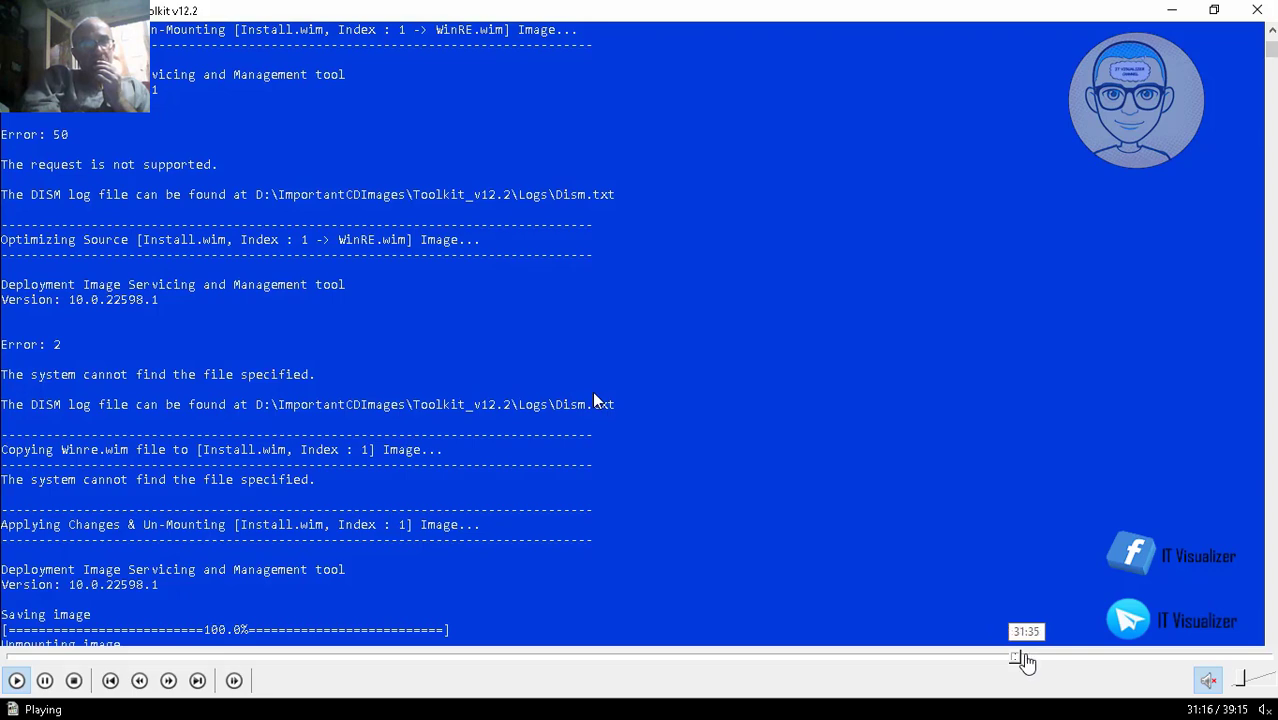
pyautogui.click(1027, 658)
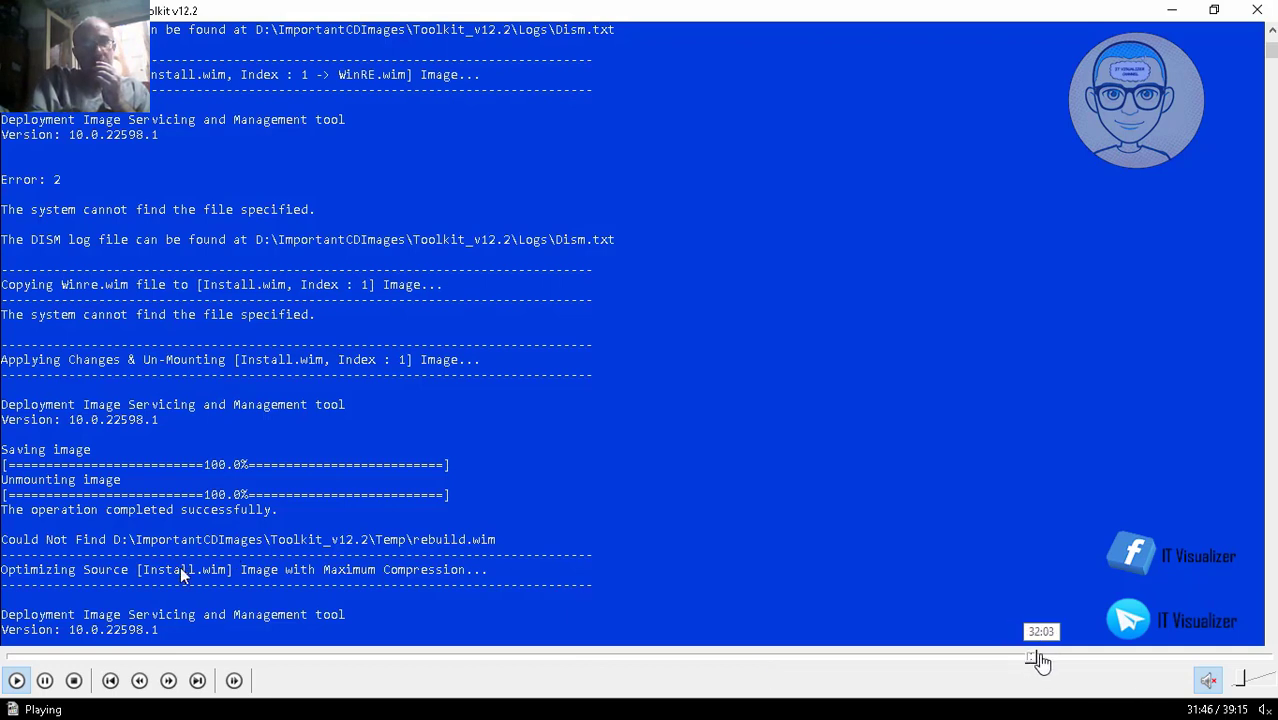
pyautogui.click(1034, 660)
pyautogui.click(1047, 660)
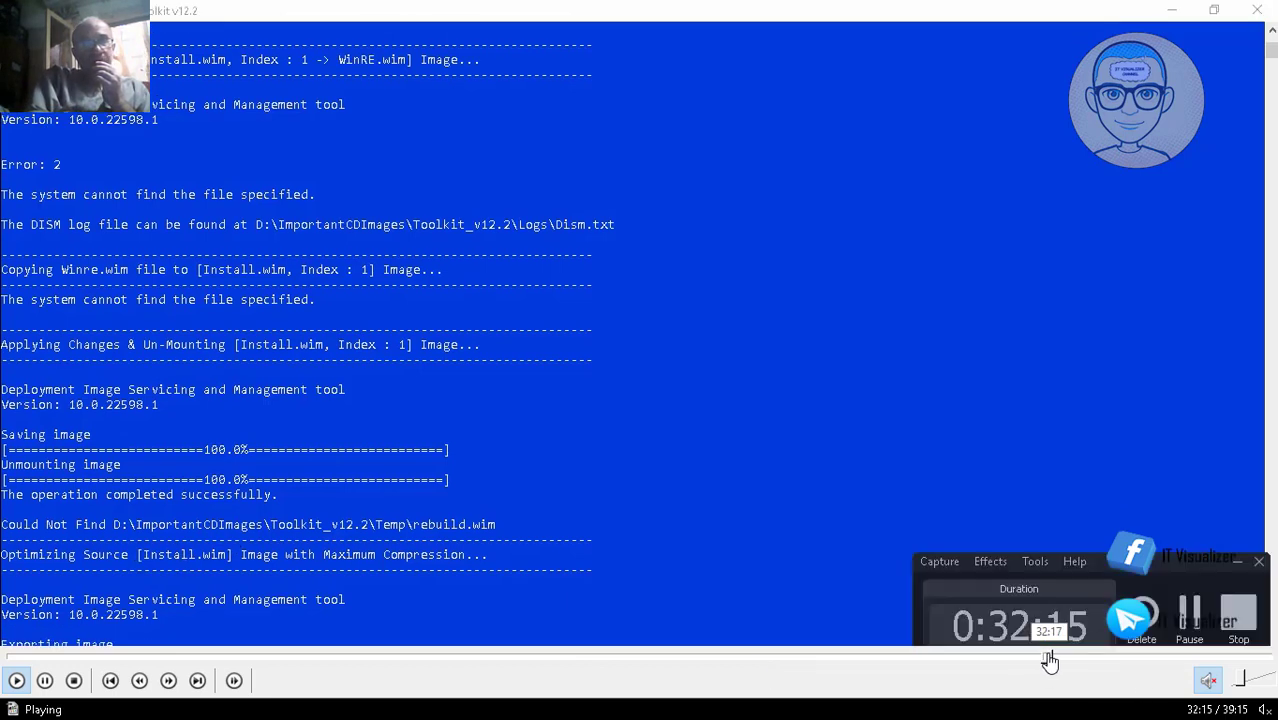
# Step: Skip the video ahead through the look at the Toolkit_v12.2 folder and its DVD subfolder, up to the toolkit's restart
pyautogui.click(1057, 660)
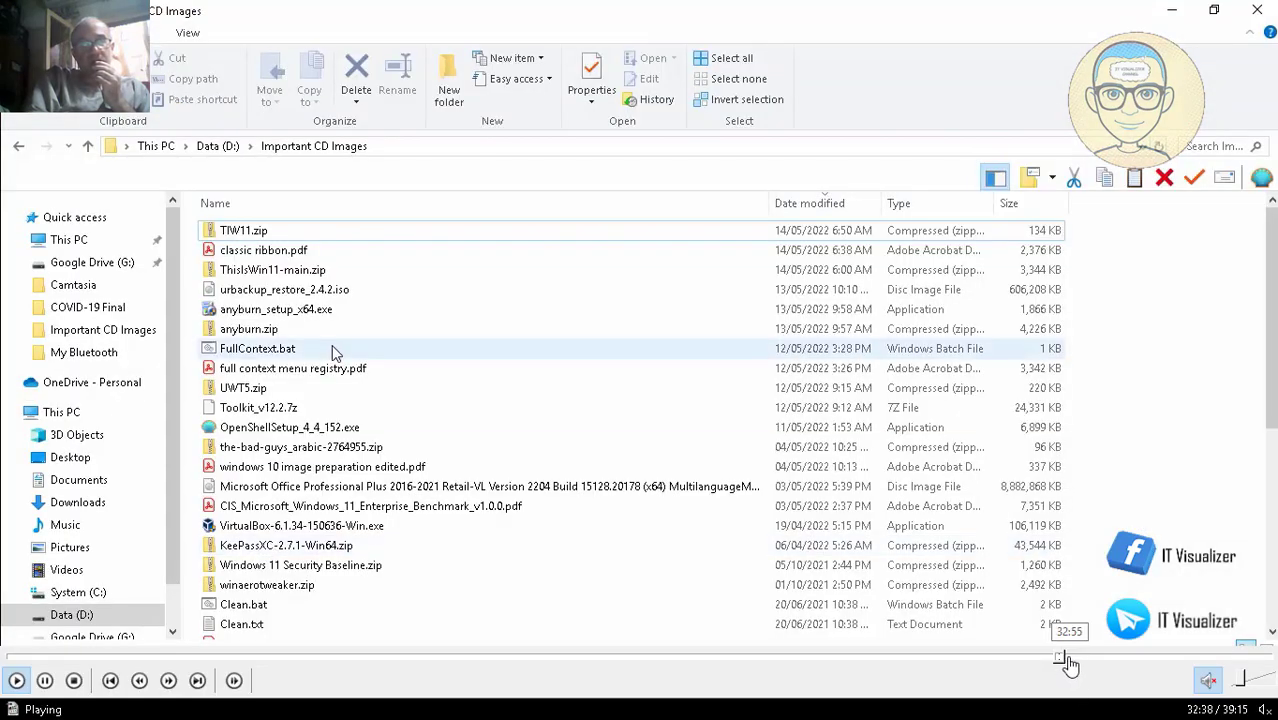
pyautogui.click(1068, 663)
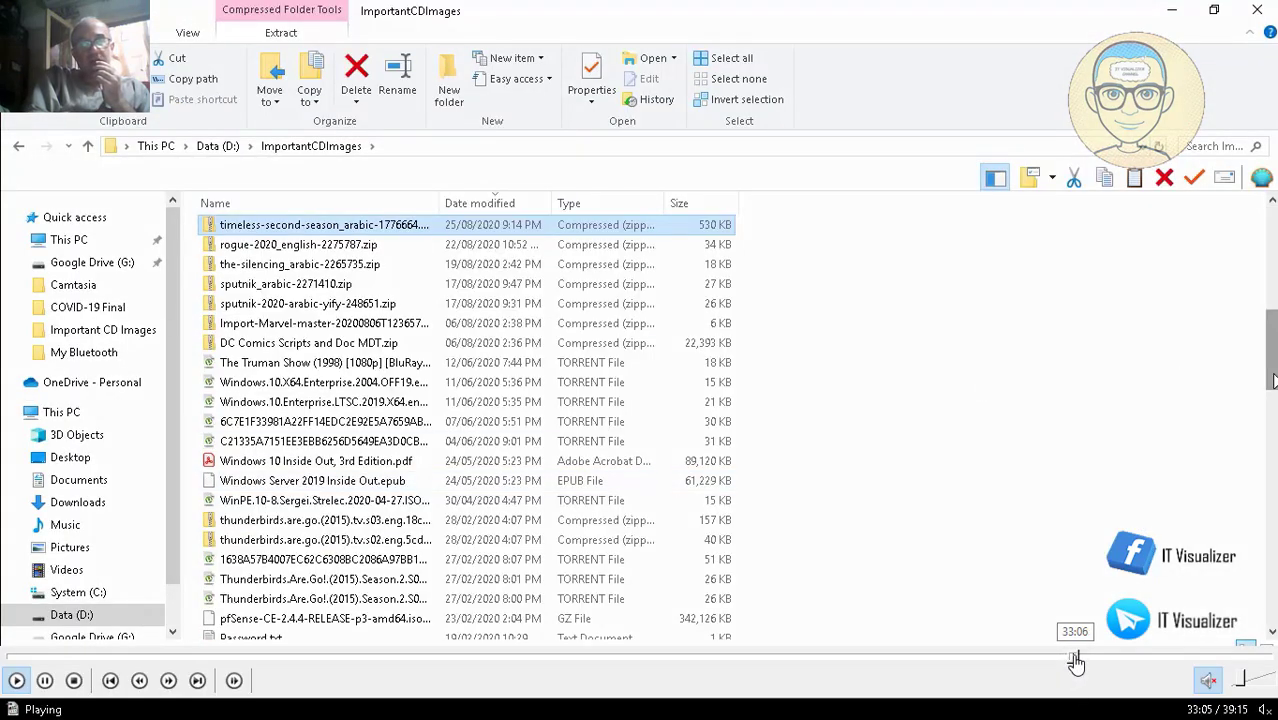
pyautogui.click(1074, 661)
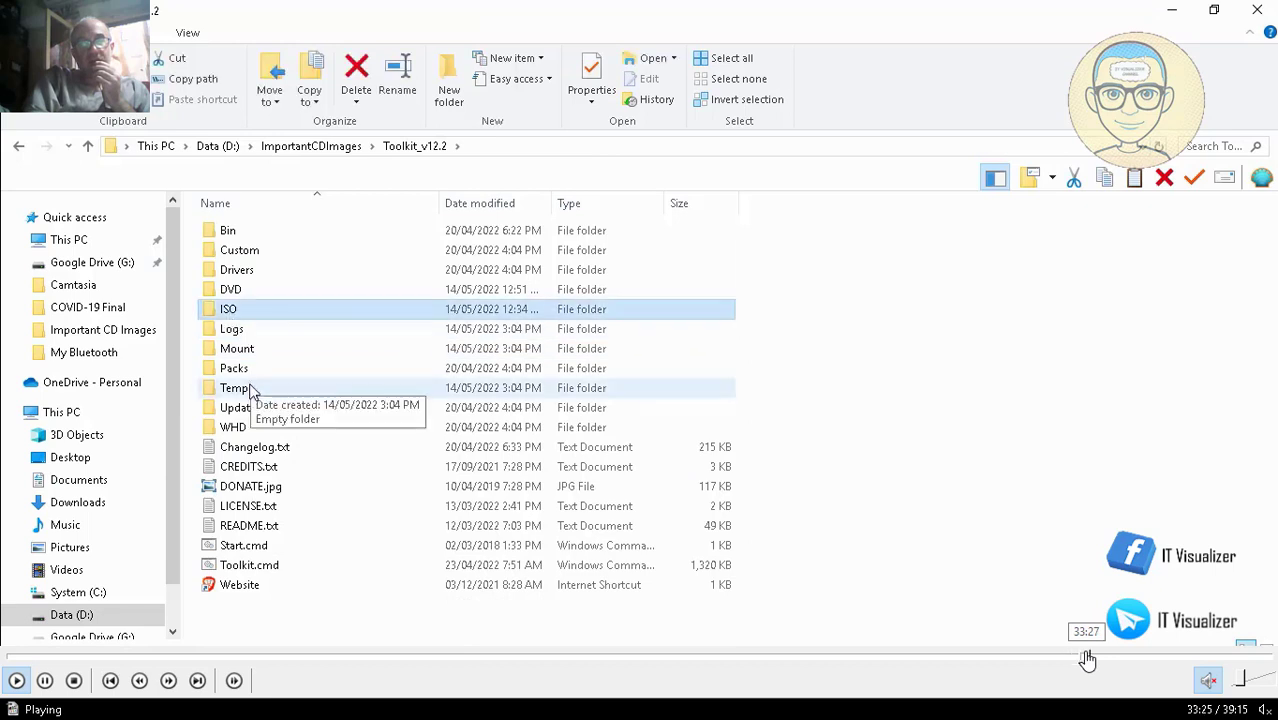
pyautogui.click(1104, 661)
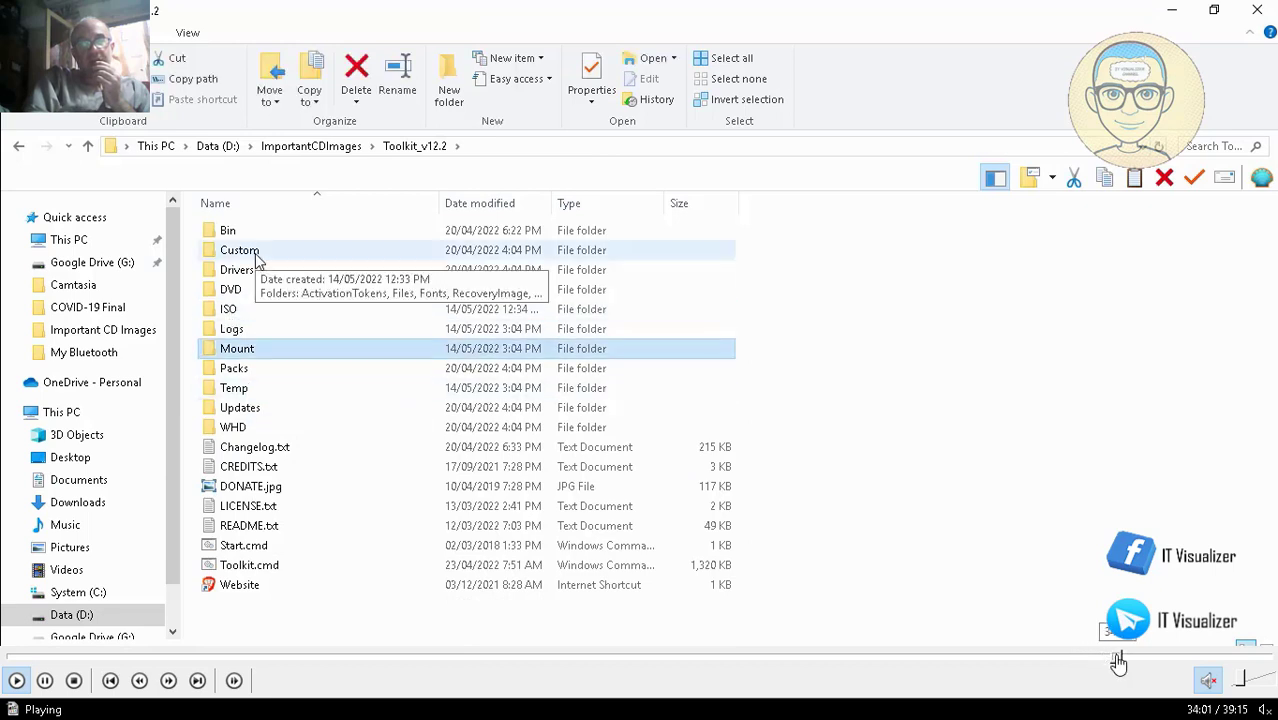
pyautogui.click(1129, 661)
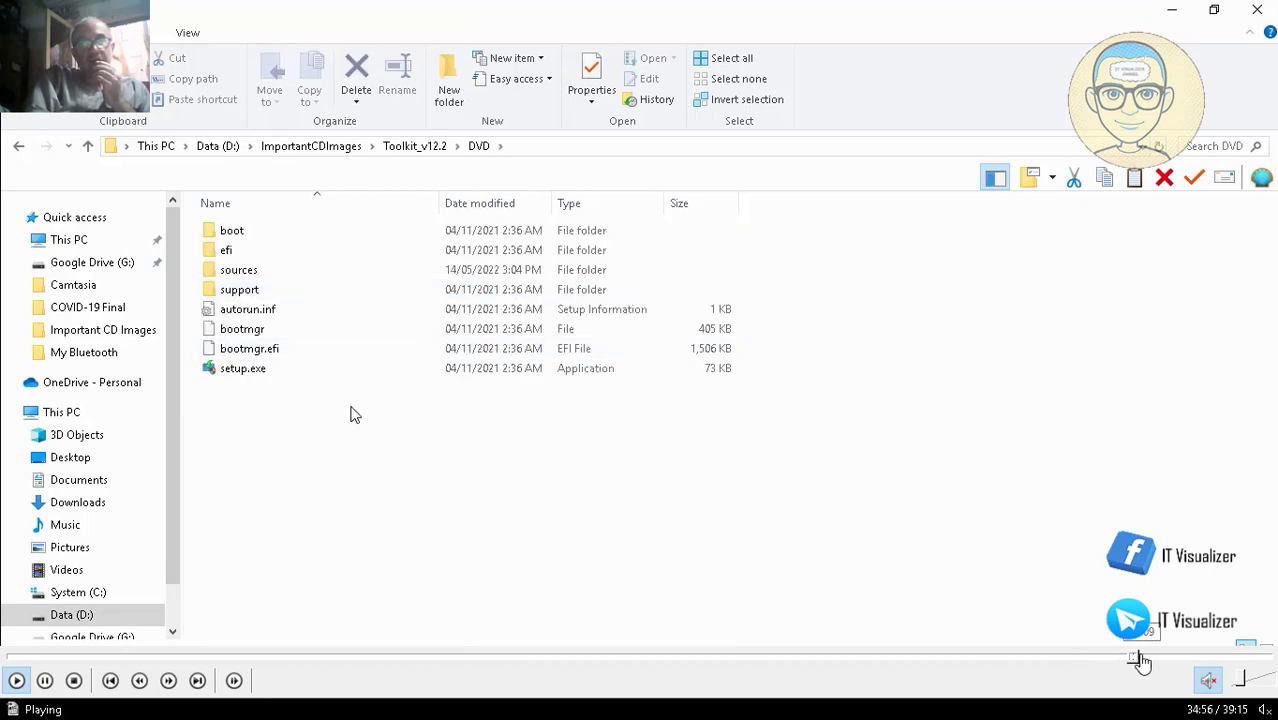
pyautogui.click(1141, 661)
pyautogui.click(1156, 661)
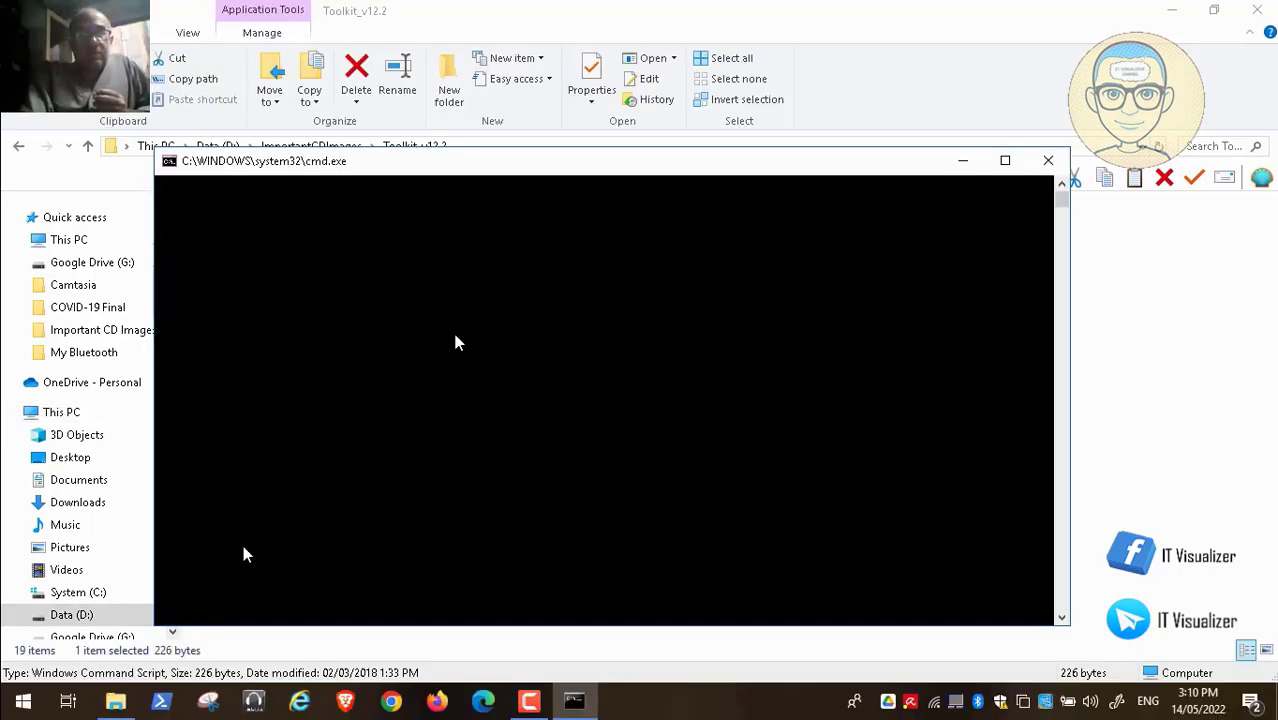
# Step: Run Start.cmd from the Toolkit_v12.2 folder and accept the MSMG Toolkit EULA
pyautogui.doubleClick(243, 545)
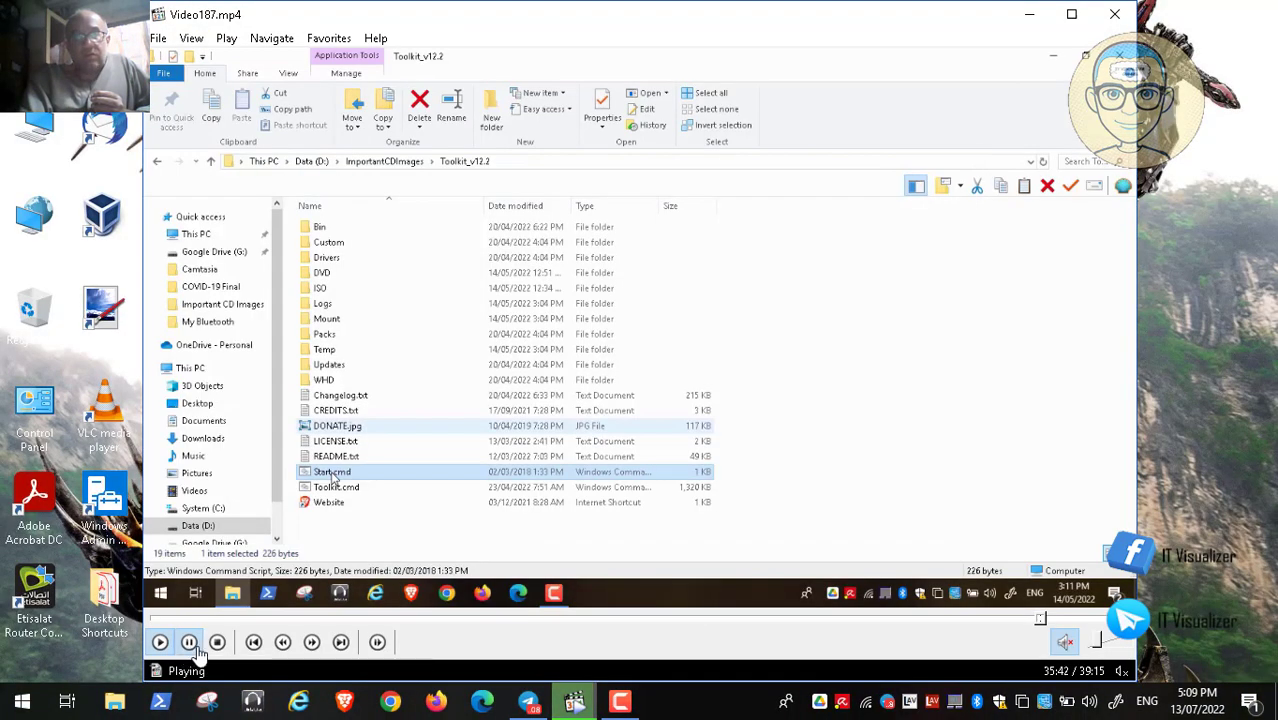
pyautogui.click(630, 705)
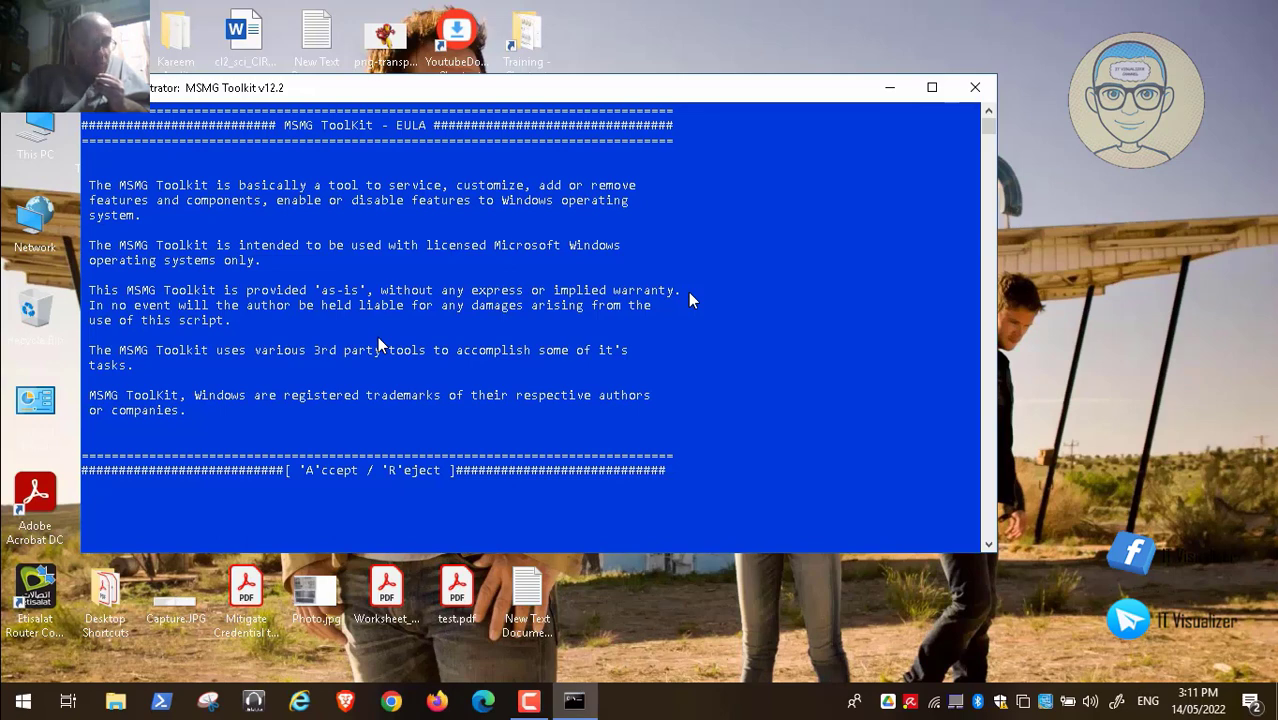
pyautogui.click(378, 338)
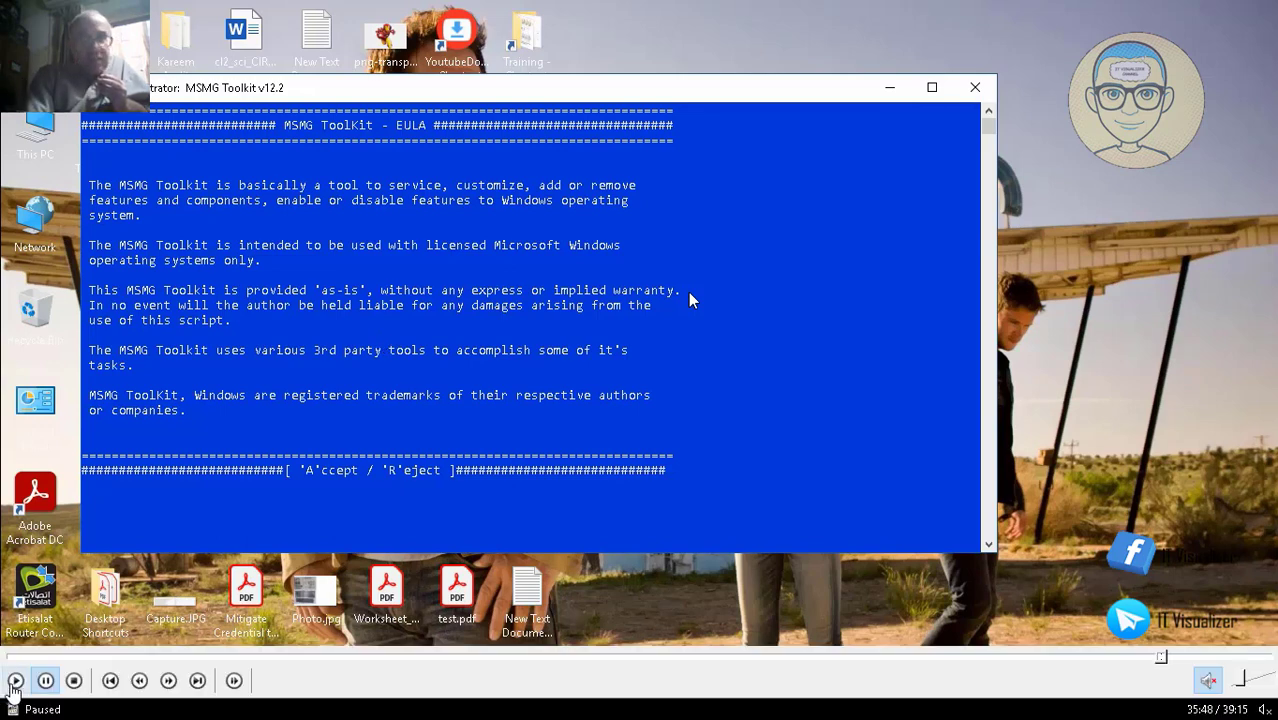
pyautogui.click(15, 681)
pyautogui.press('a')
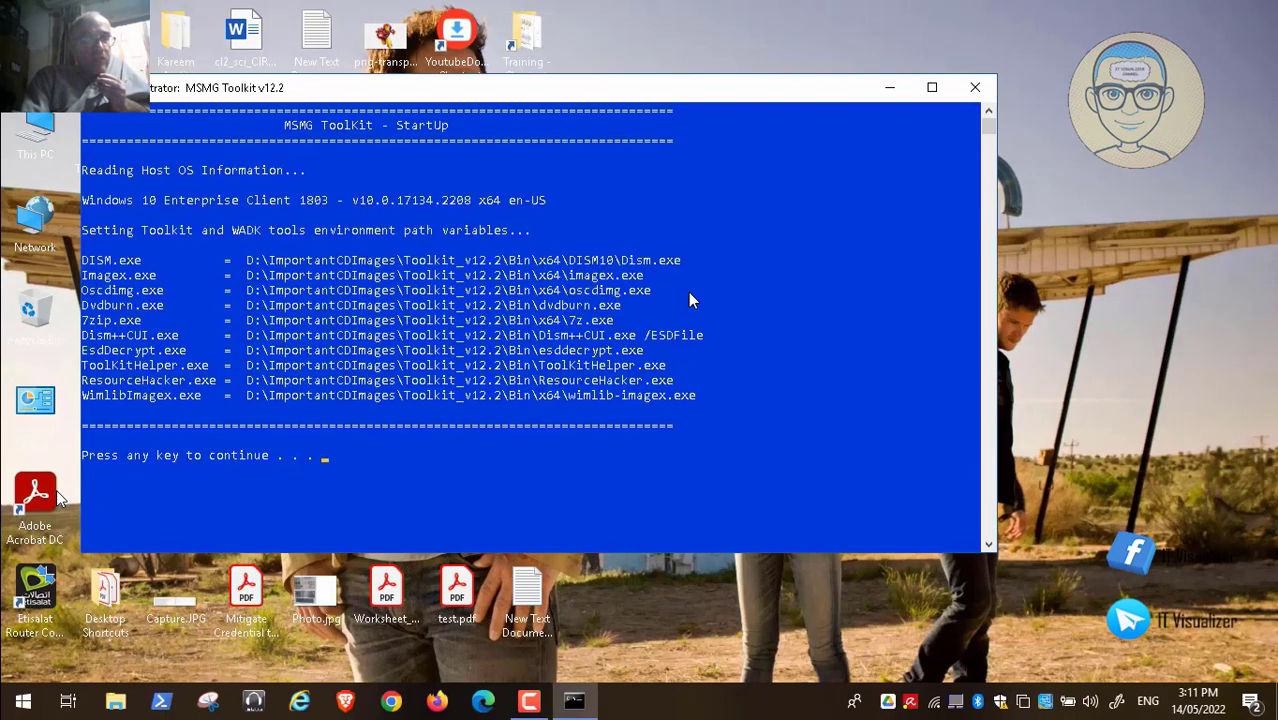
# Step: Continue past the startup information and open the Target options of the toolkit
pyautogui.press('Return')
pyautogui.write('6')
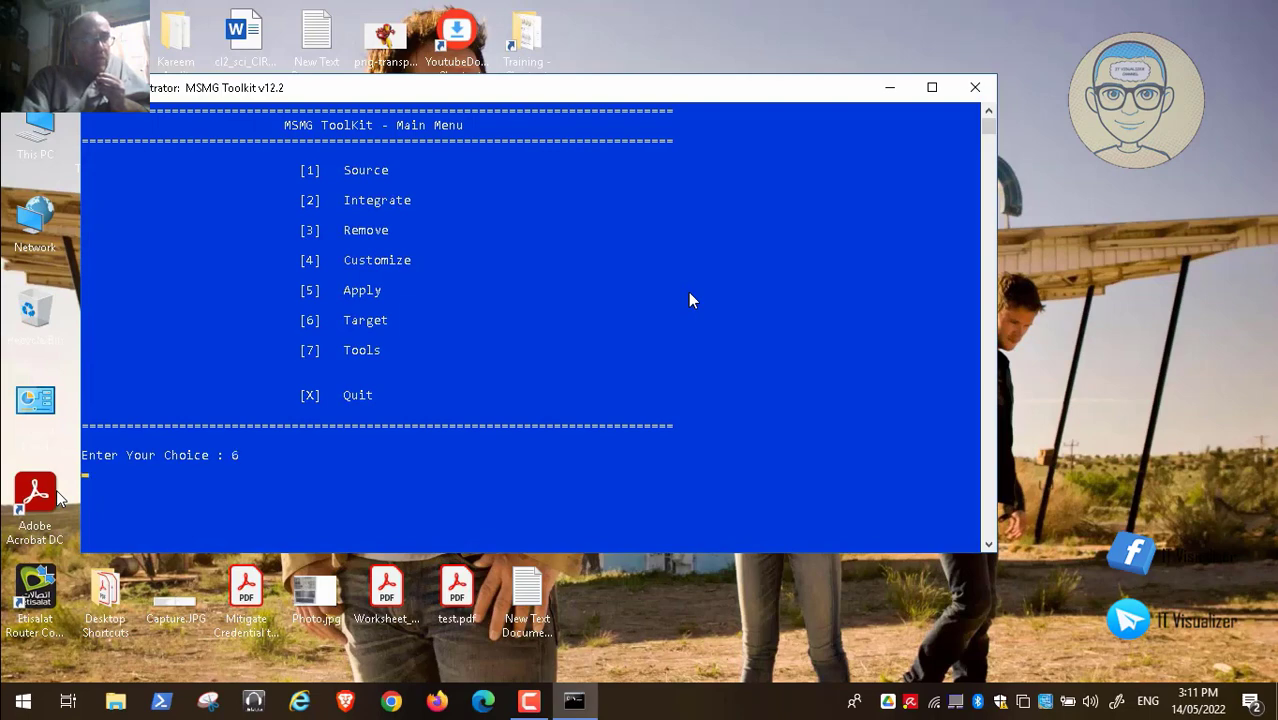
pyautogui.press('Return')
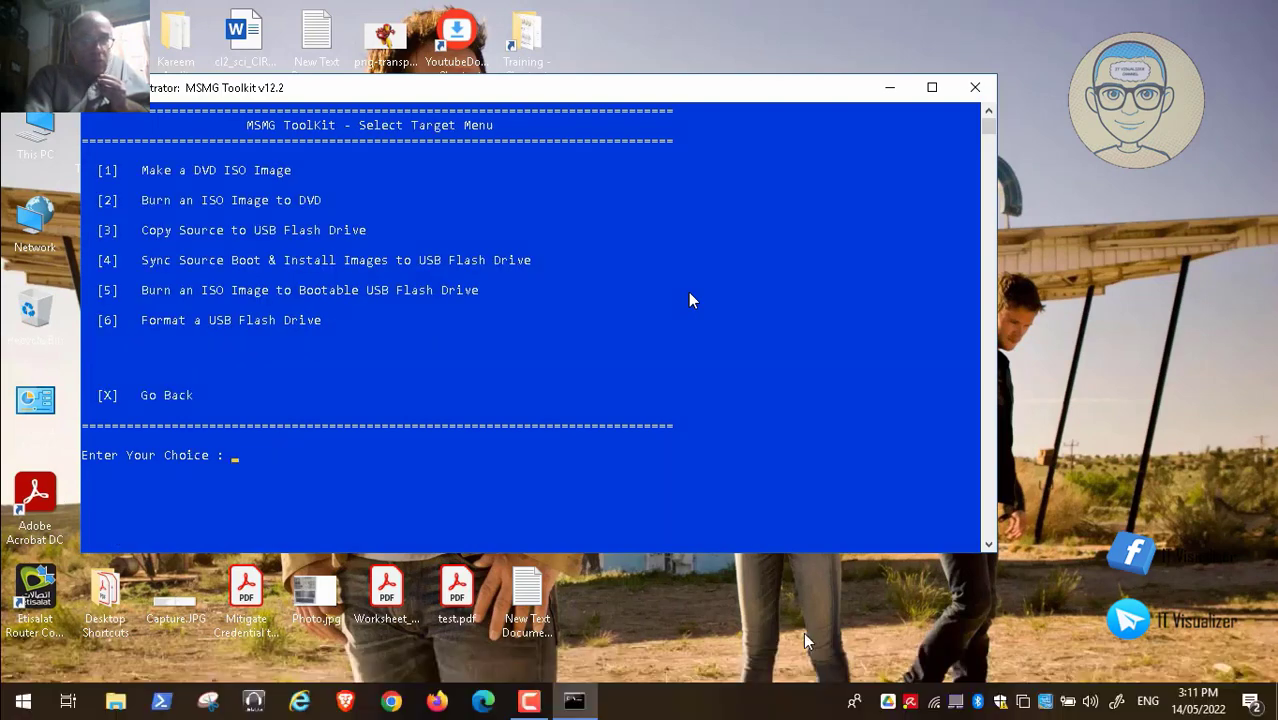
# Step: Resume the video from about 35:58 and skip ahead to about 37:26 to follow the building of the Win11Custom2 ISO image
pyautogui.click(1170, 658)
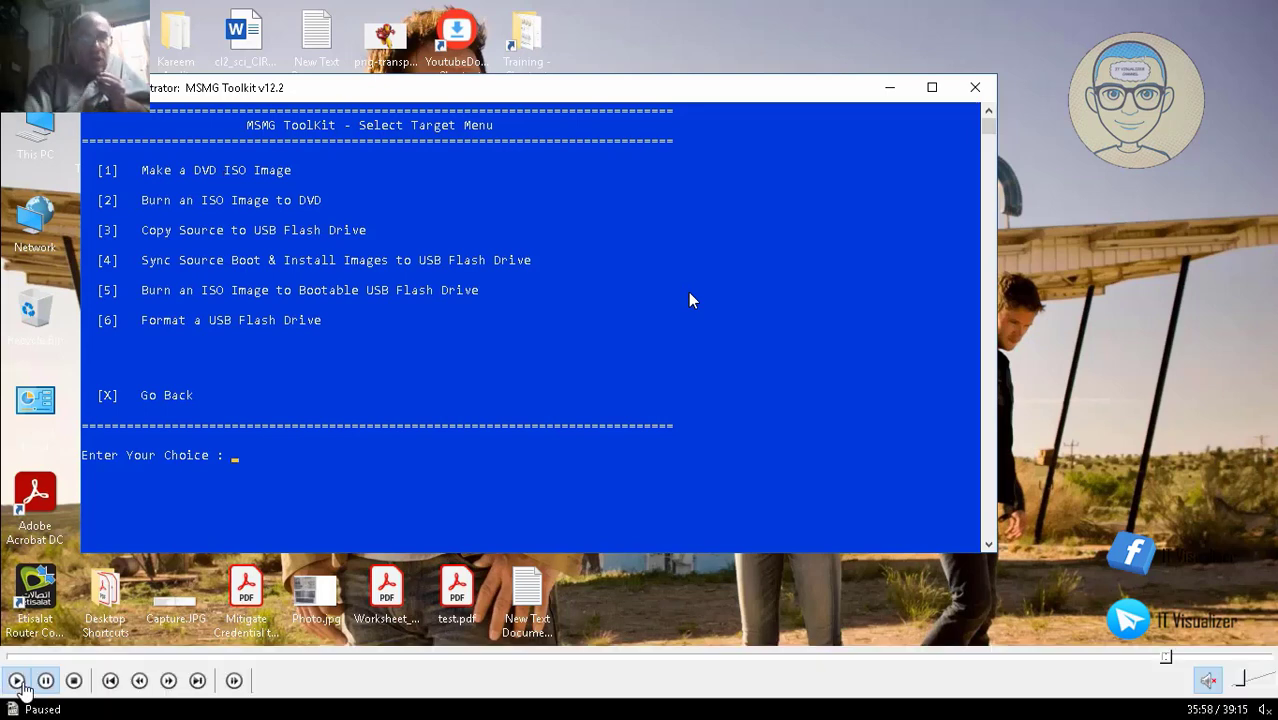
pyautogui.click(17, 681)
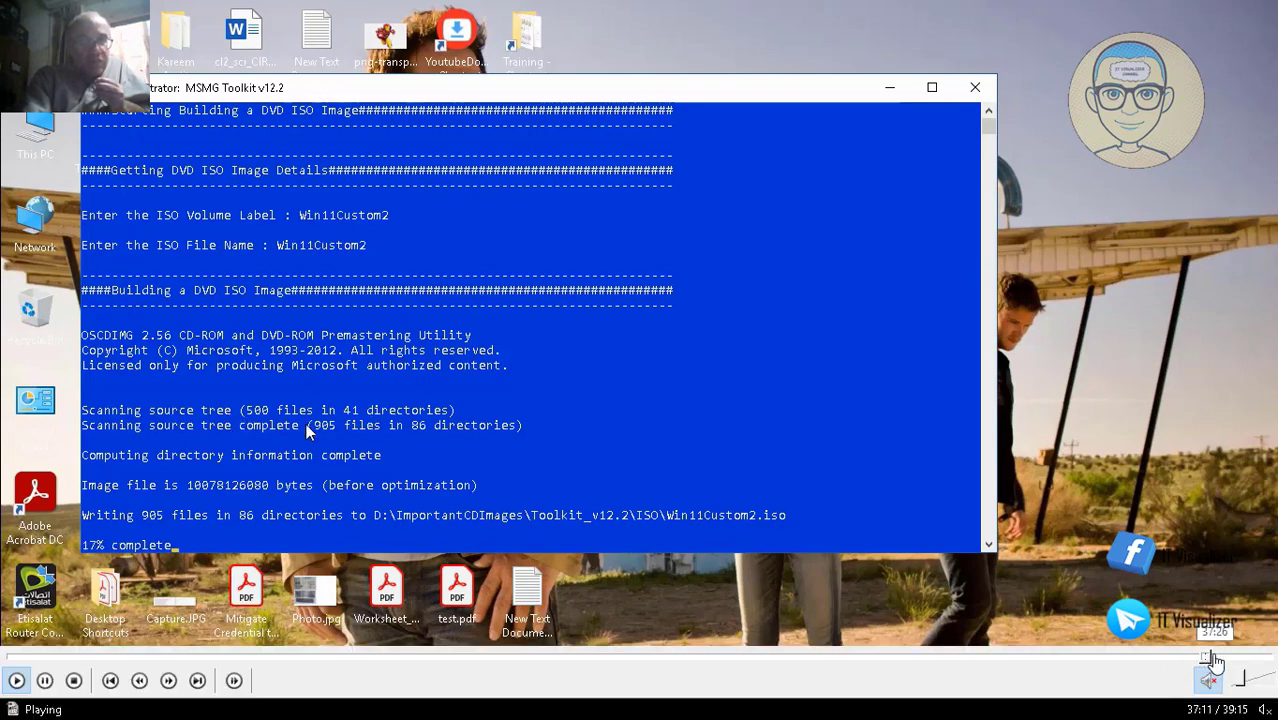
pyautogui.click(1215, 660)
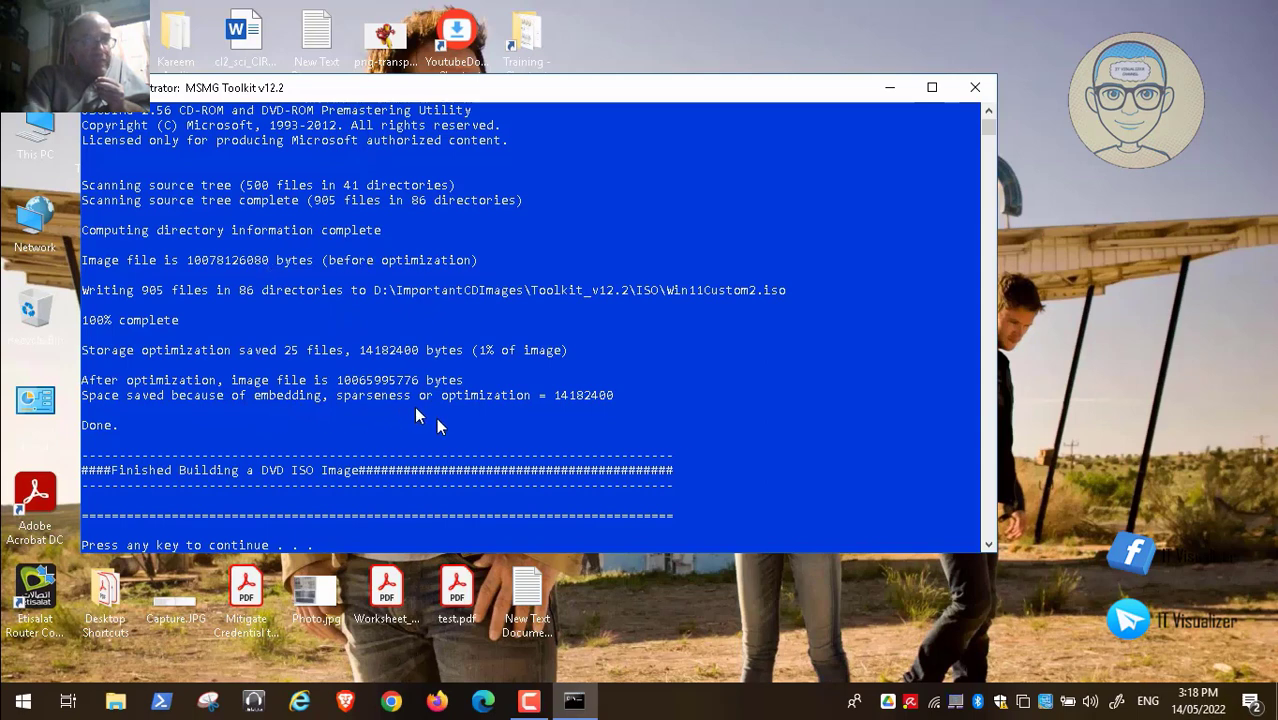
# Step: Leave the finished ISO build, return to the main options, and quit MSMG Toolkit through its post-cleanup
pyautogui.press('Return')
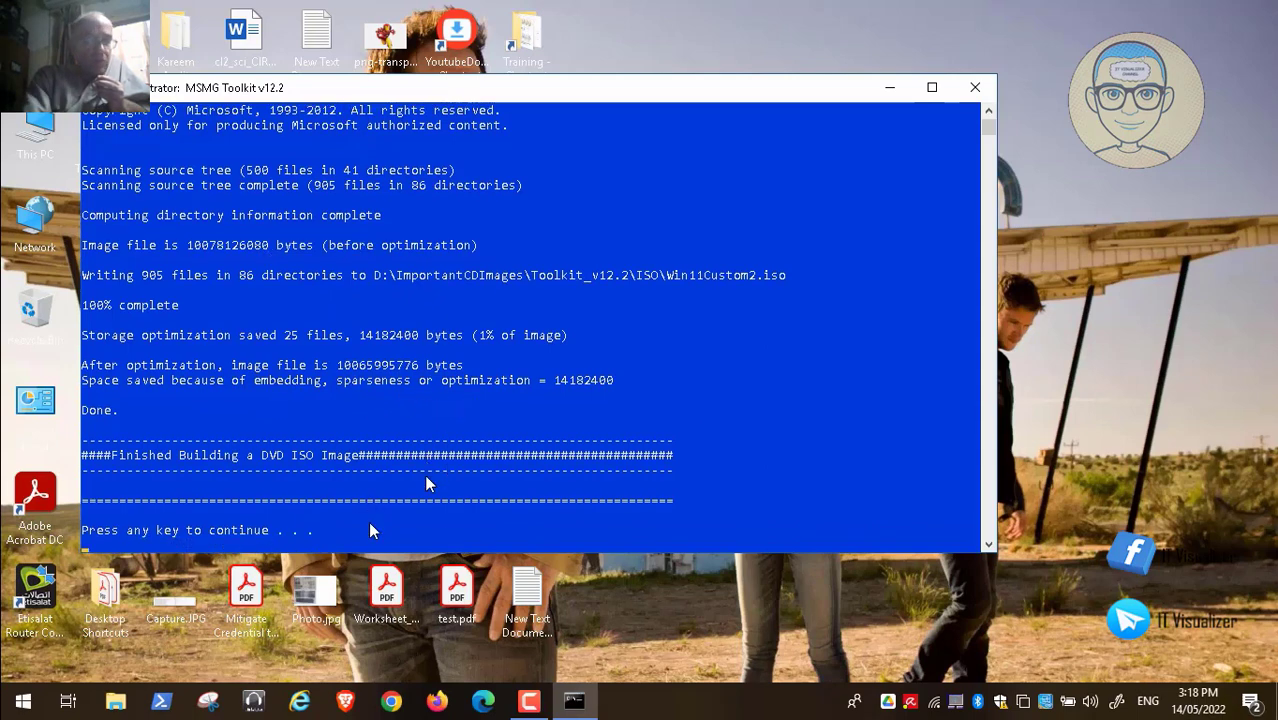
pyautogui.write('X')
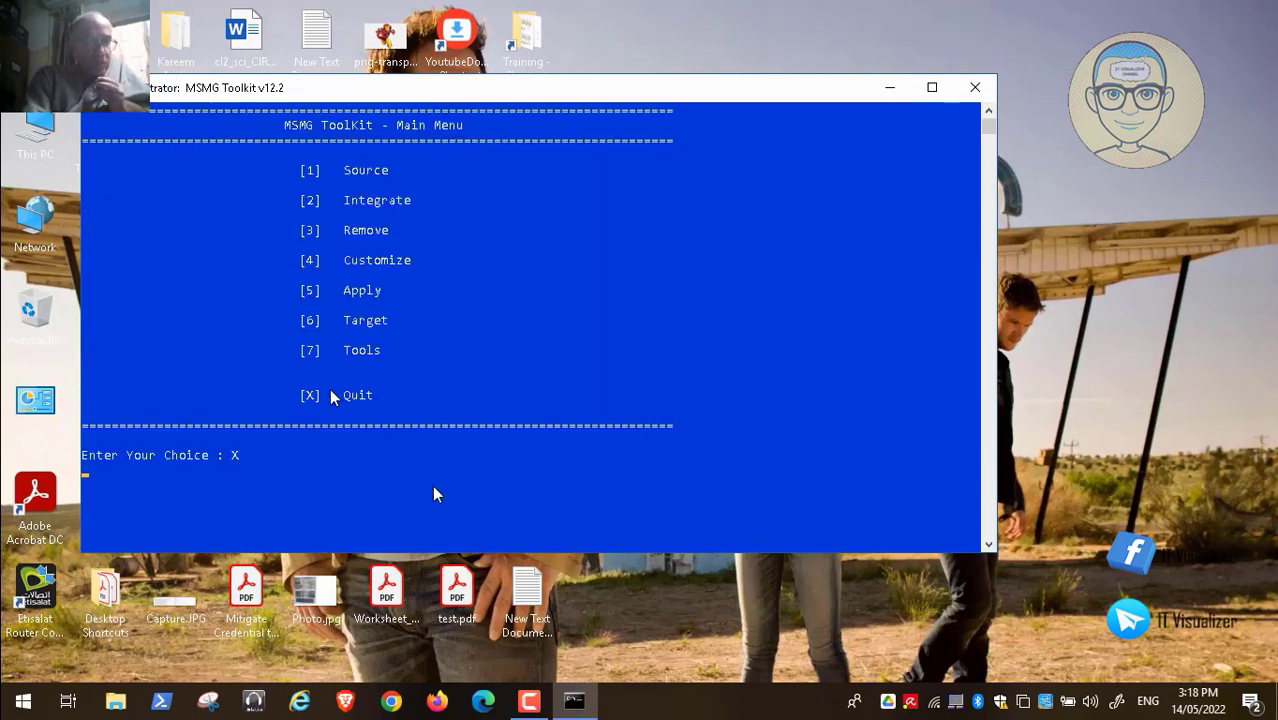
pyautogui.press('Return')
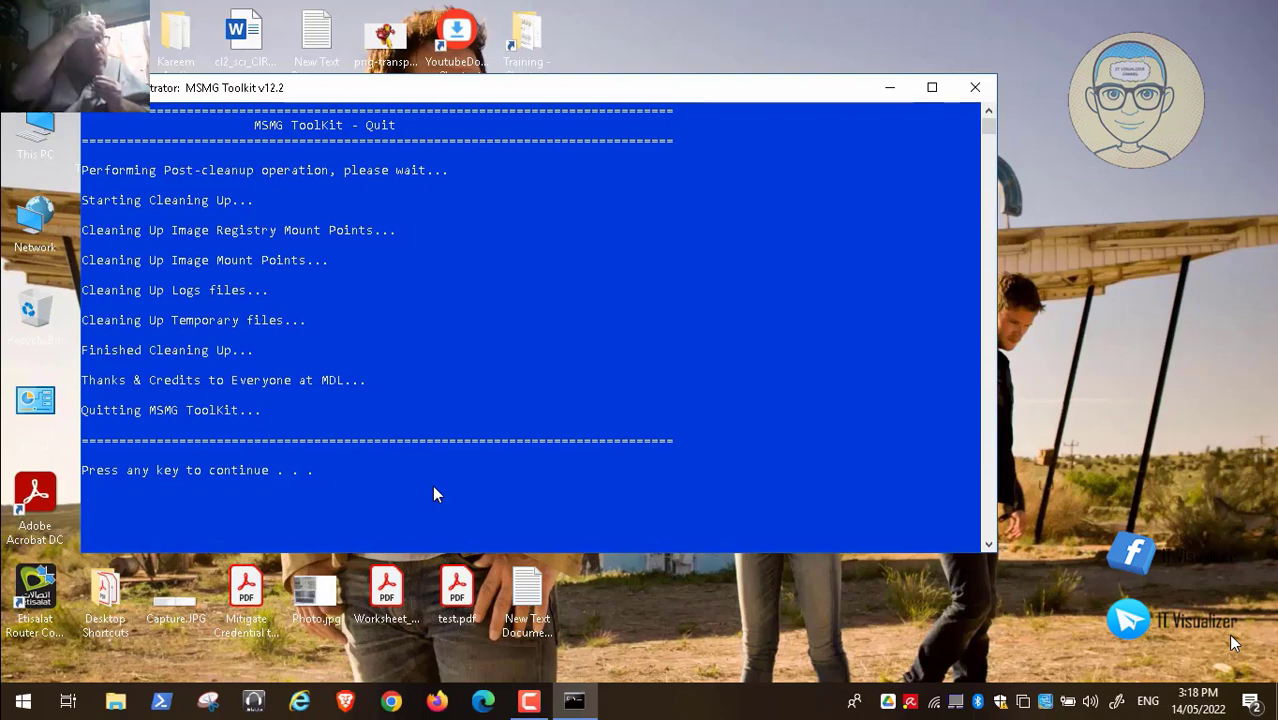
pyautogui.press('Return')
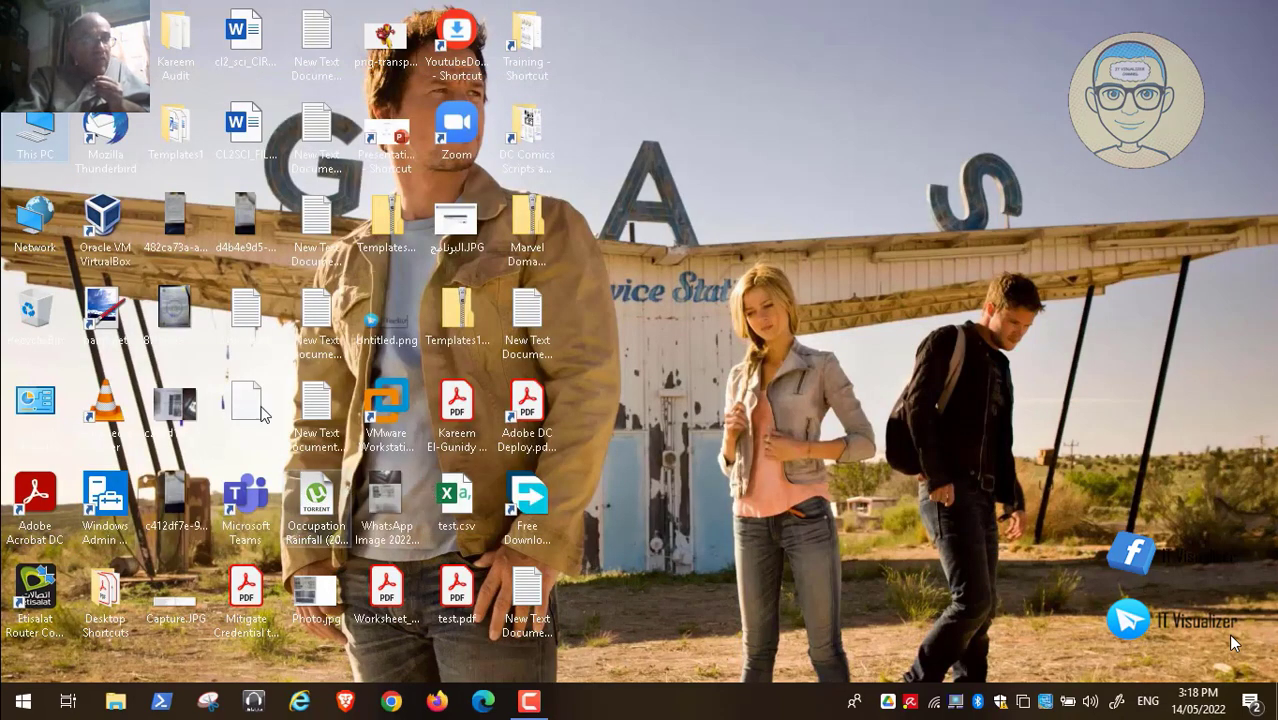
# Step: Open the ImportantCDImages folder on the Data (D:) drive
pyautogui.doubleClick(38, 147)
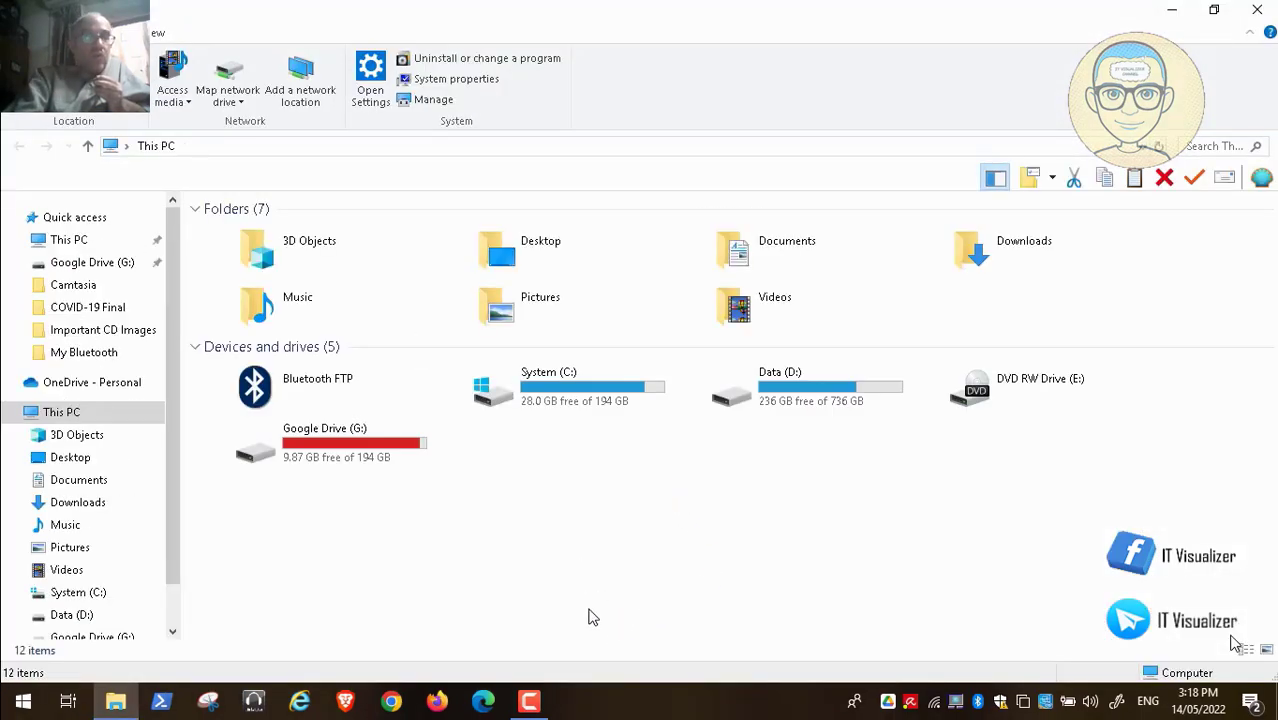
pyautogui.click(533, 704)
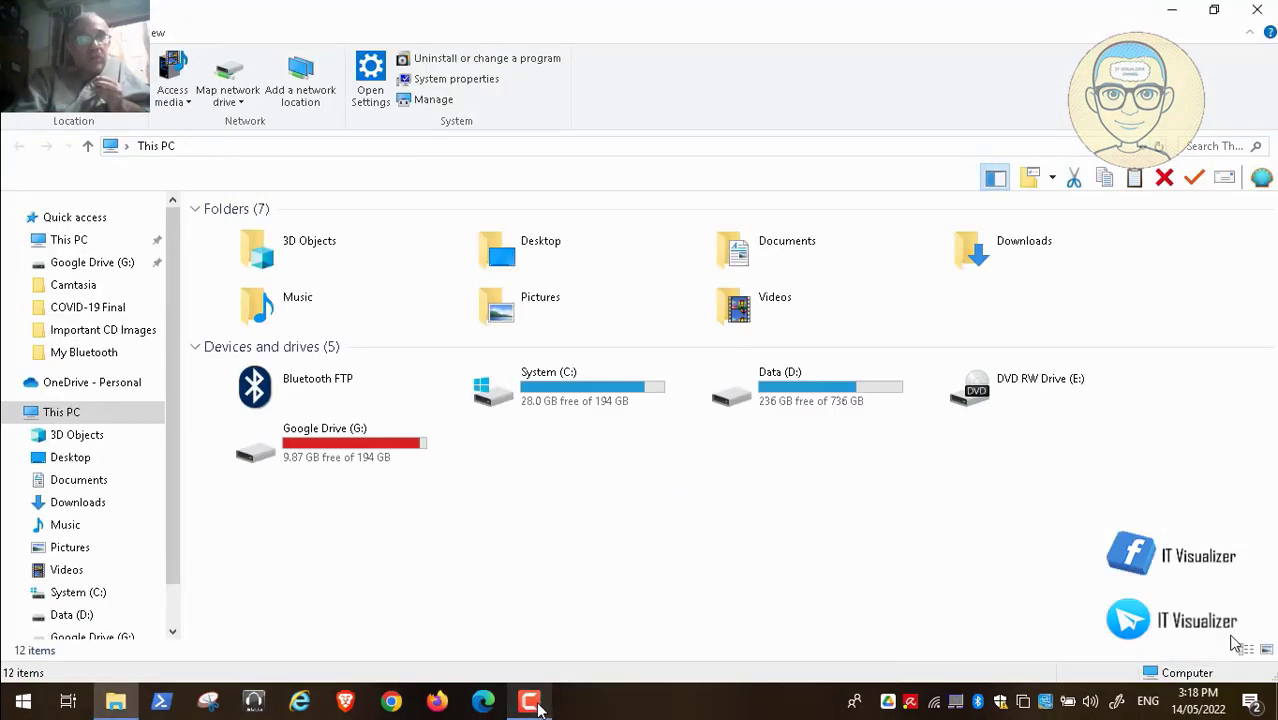
pyautogui.click(800, 392)
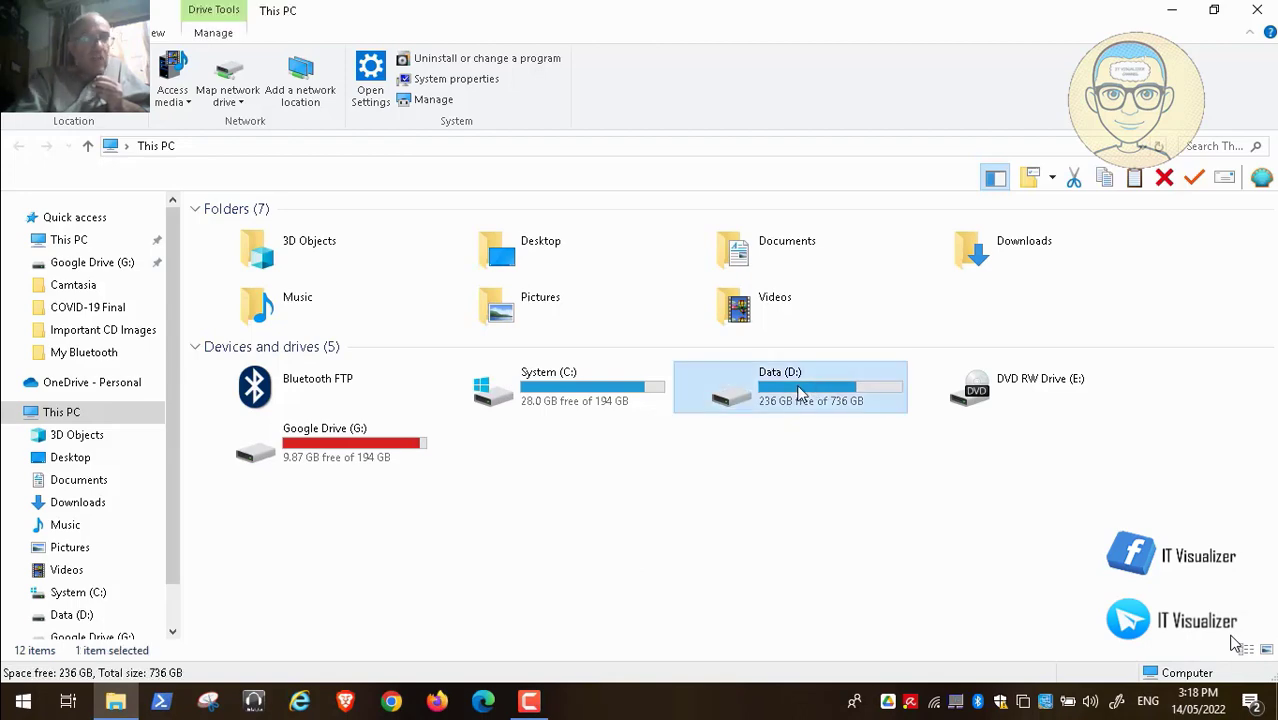
pyautogui.doubleClick(800, 392)
pyautogui.press('i')
pyautogui.press('i')
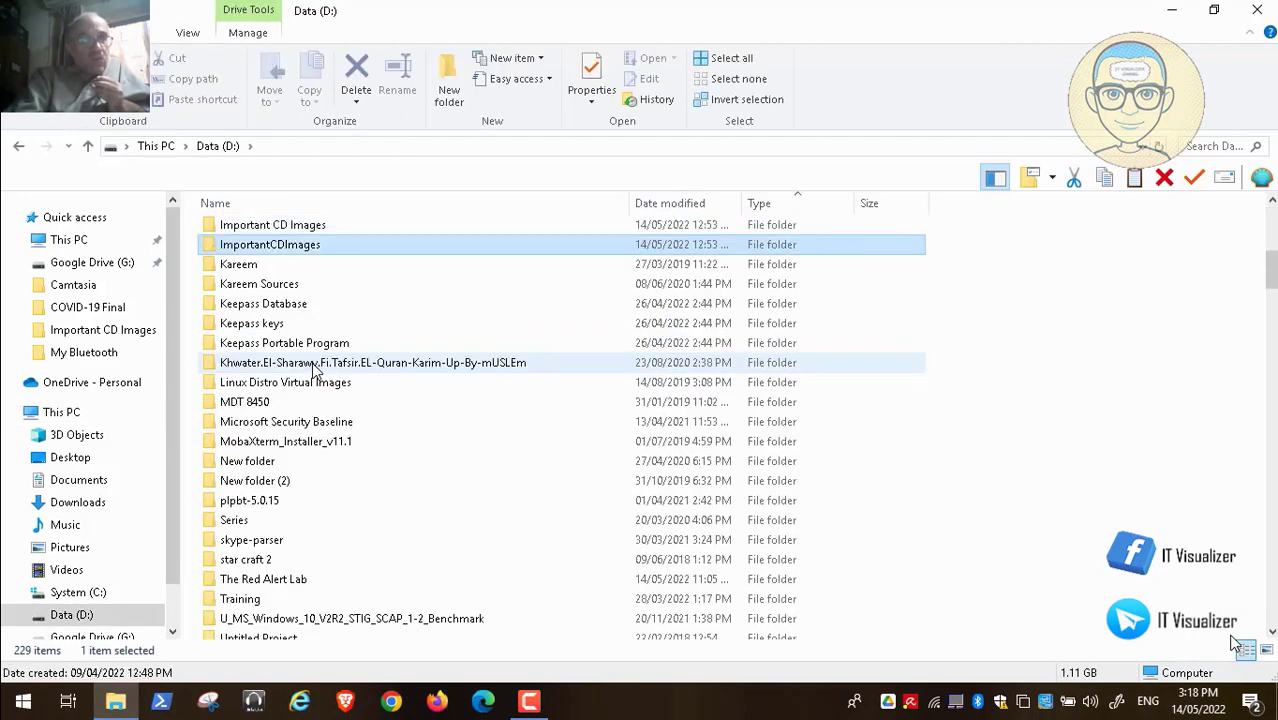
pyautogui.doubleClick(290, 250)
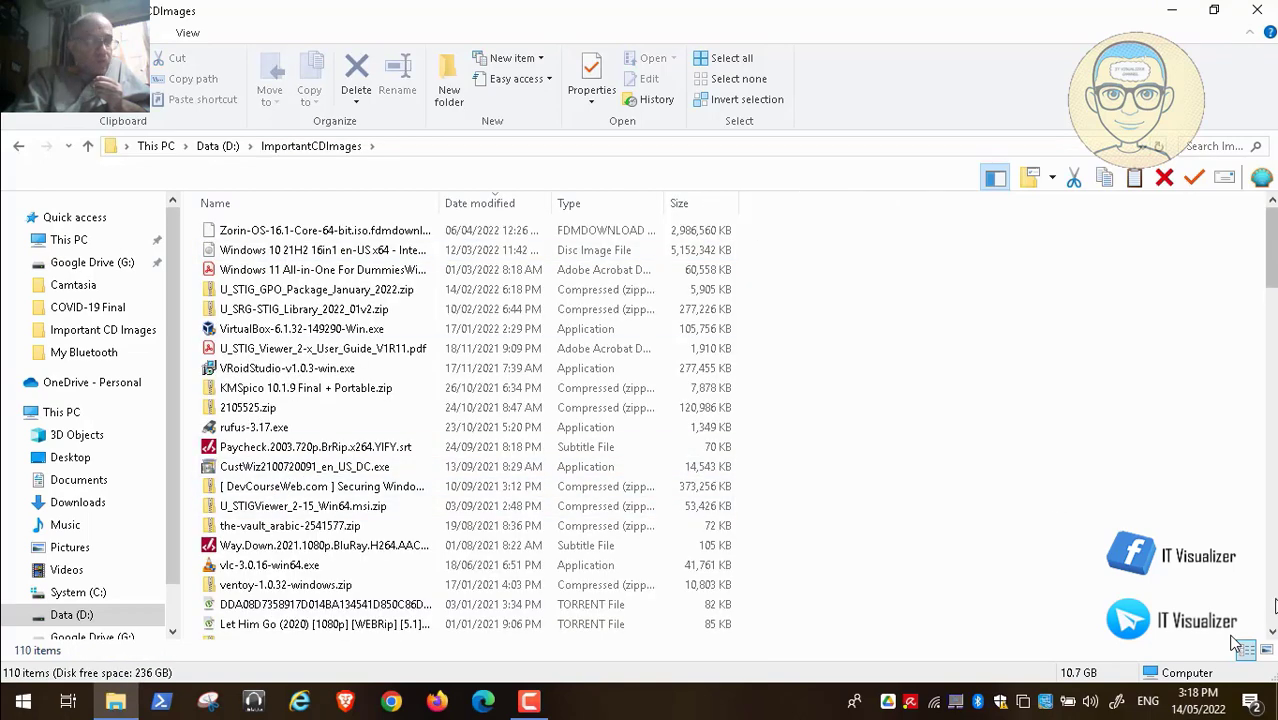
# Step: Open the ISO folder inside Toolkit_v12.2 to check the built Win11Custom2.iso image
pyautogui.scroll(-15, 1238, 645)
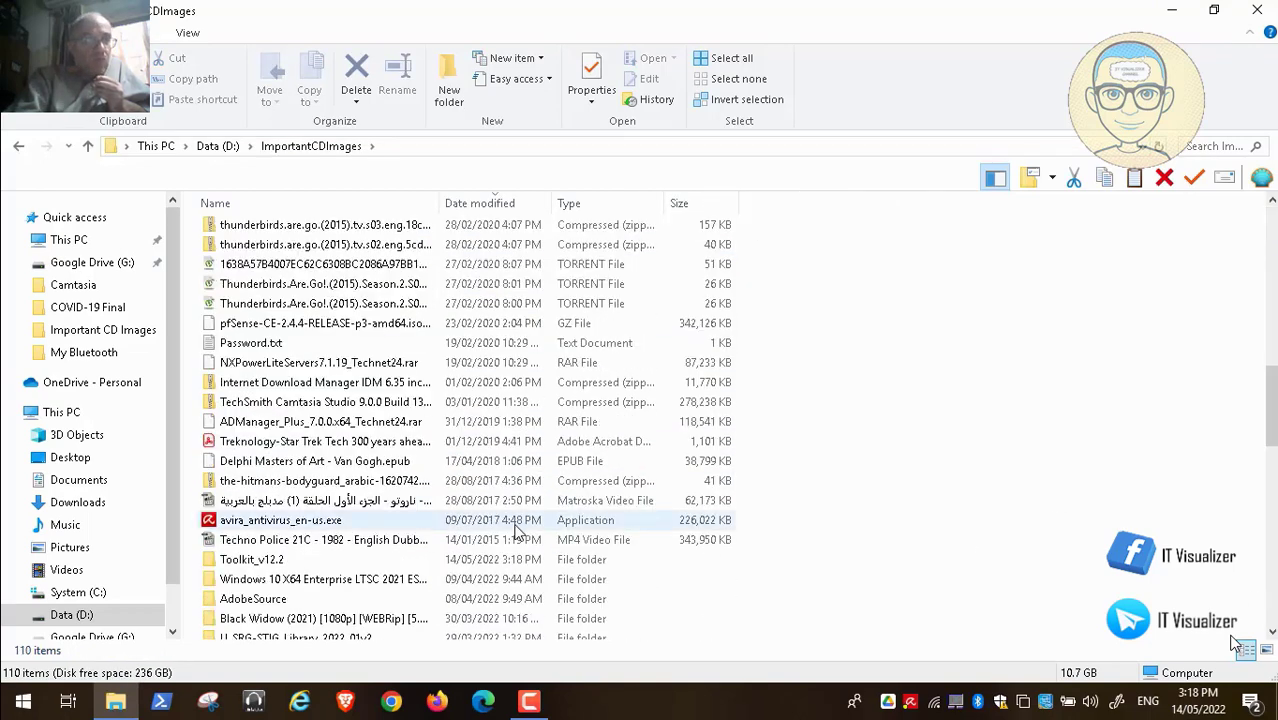
pyautogui.doubleClick(268, 566)
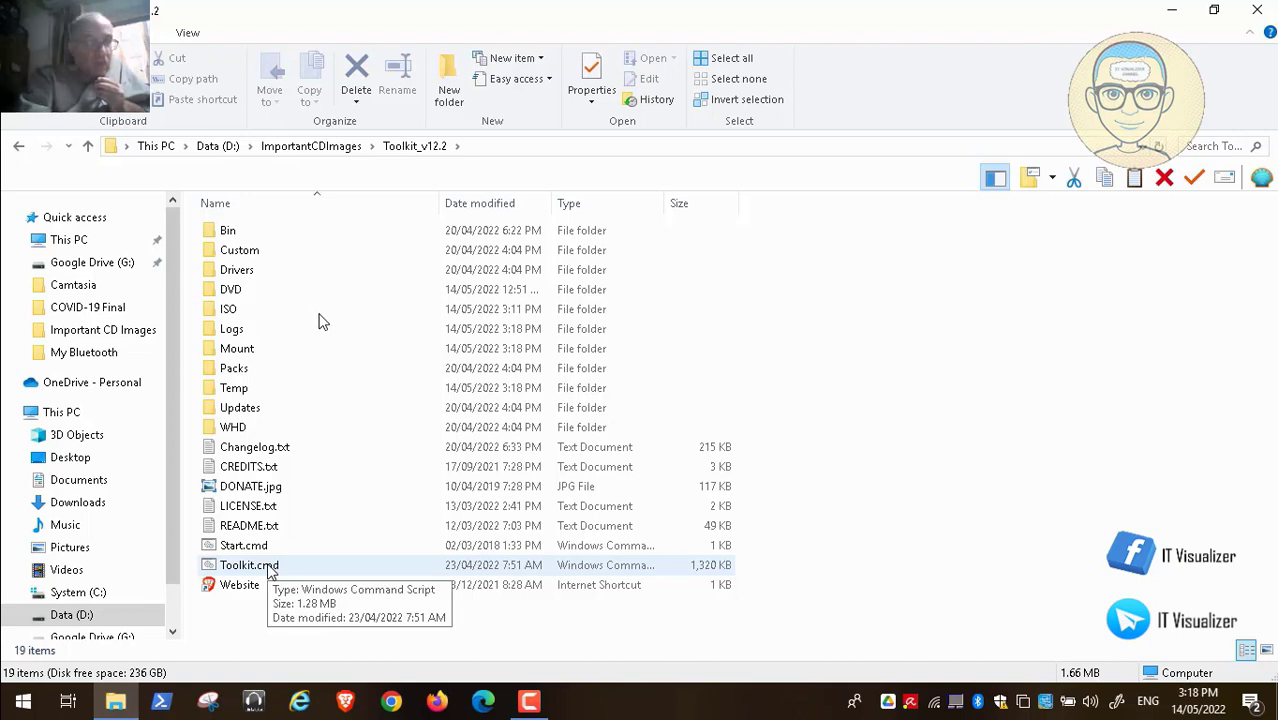
pyautogui.doubleClick(246, 312)
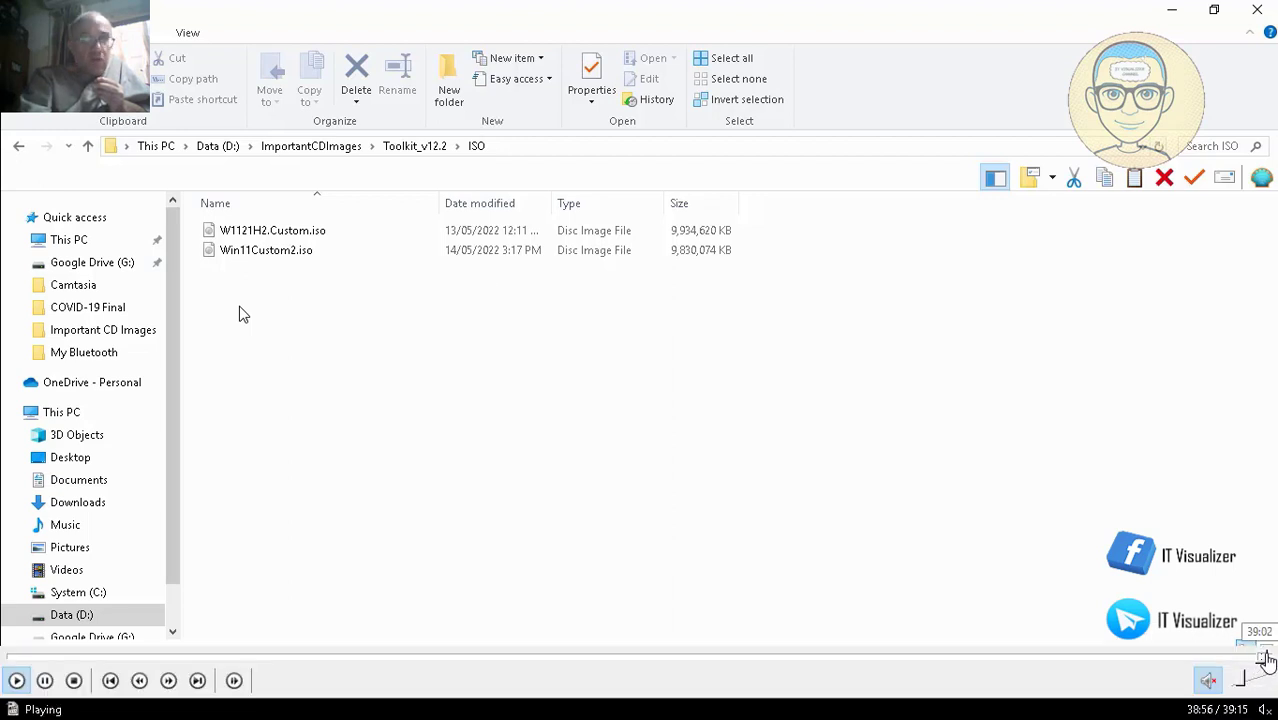
# Step: Skip the video ahead to about 39:02, leave full-screen playback at its end, and maximize the player window
pyautogui.click(1269, 658)
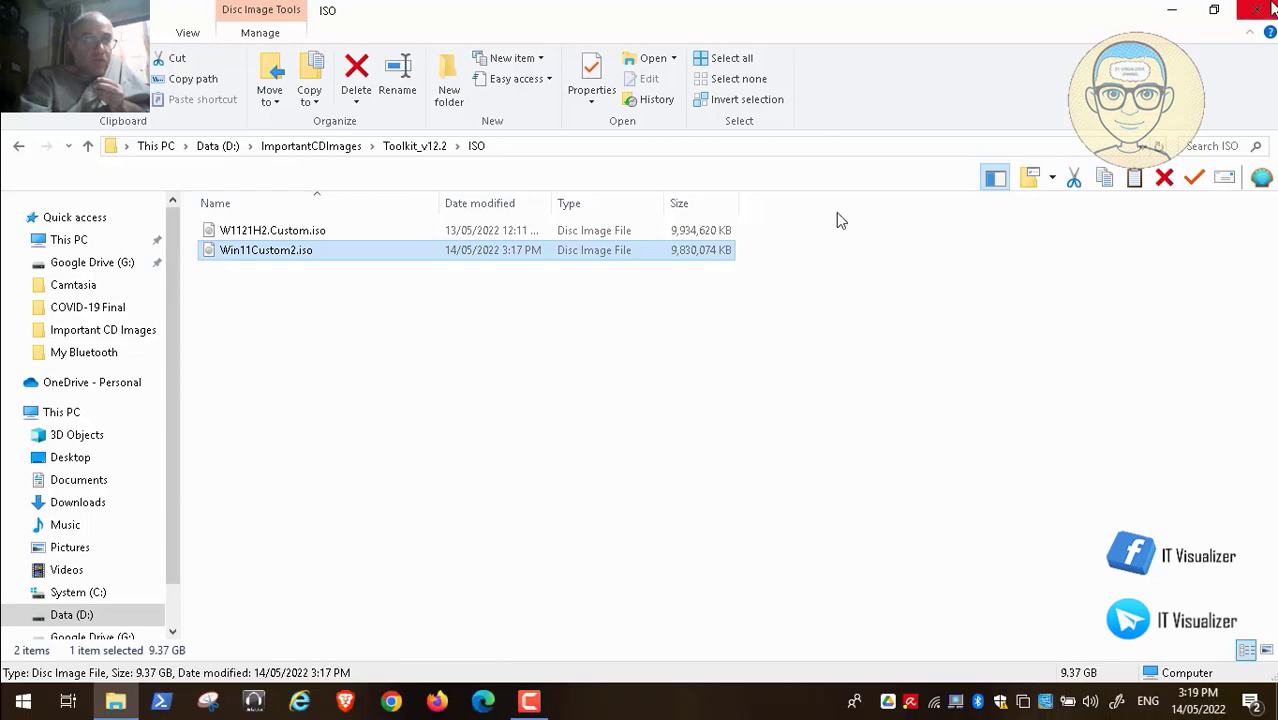
pyautogui.doubleClick(514, 172)
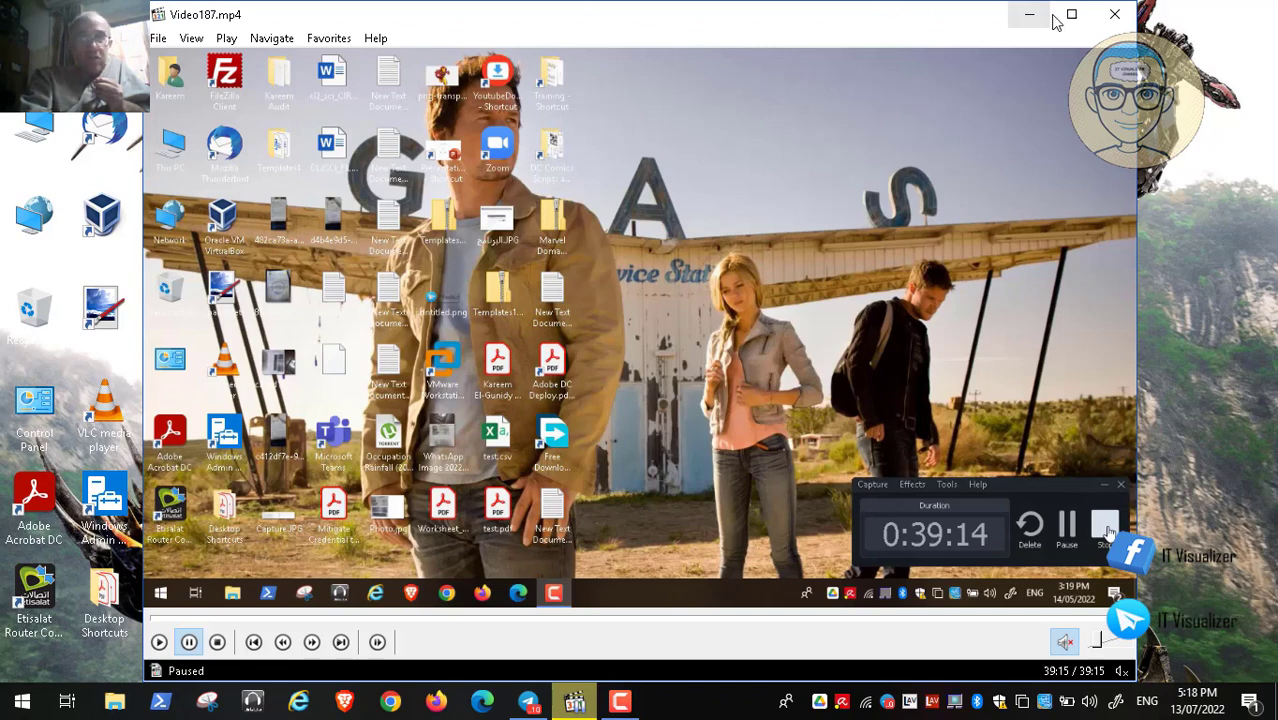
pyautogui.click(1090, 17)
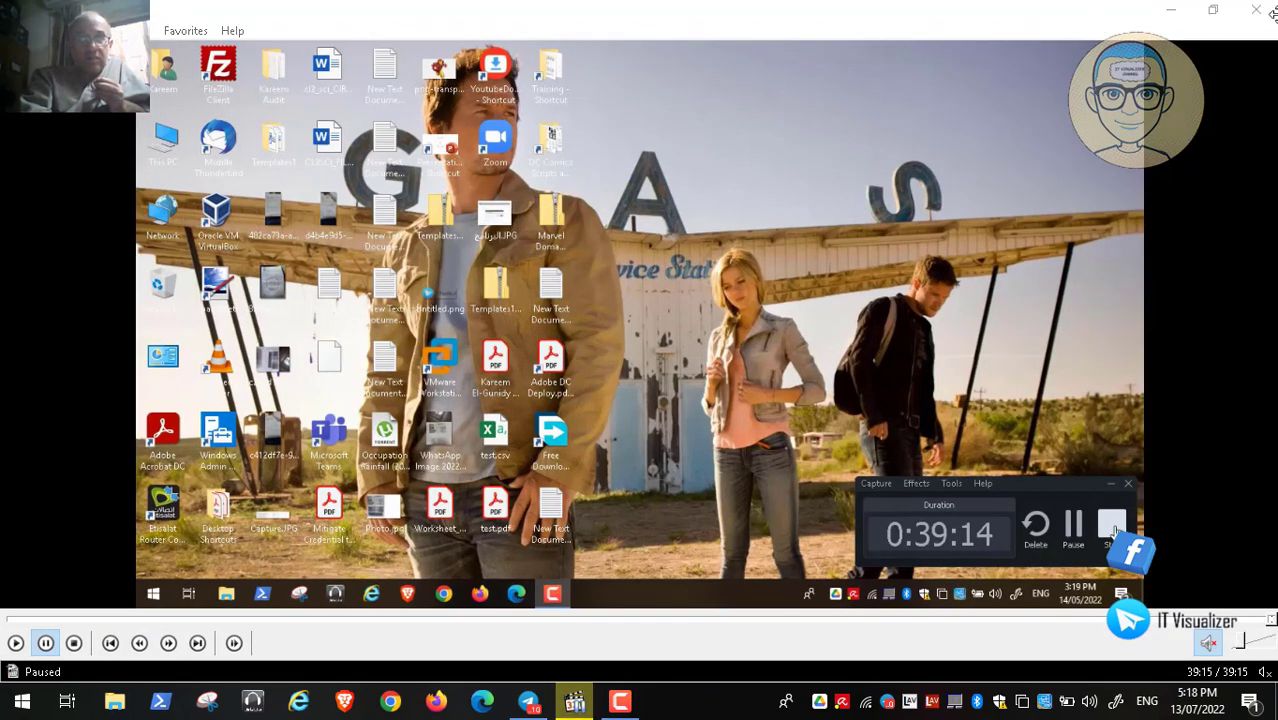